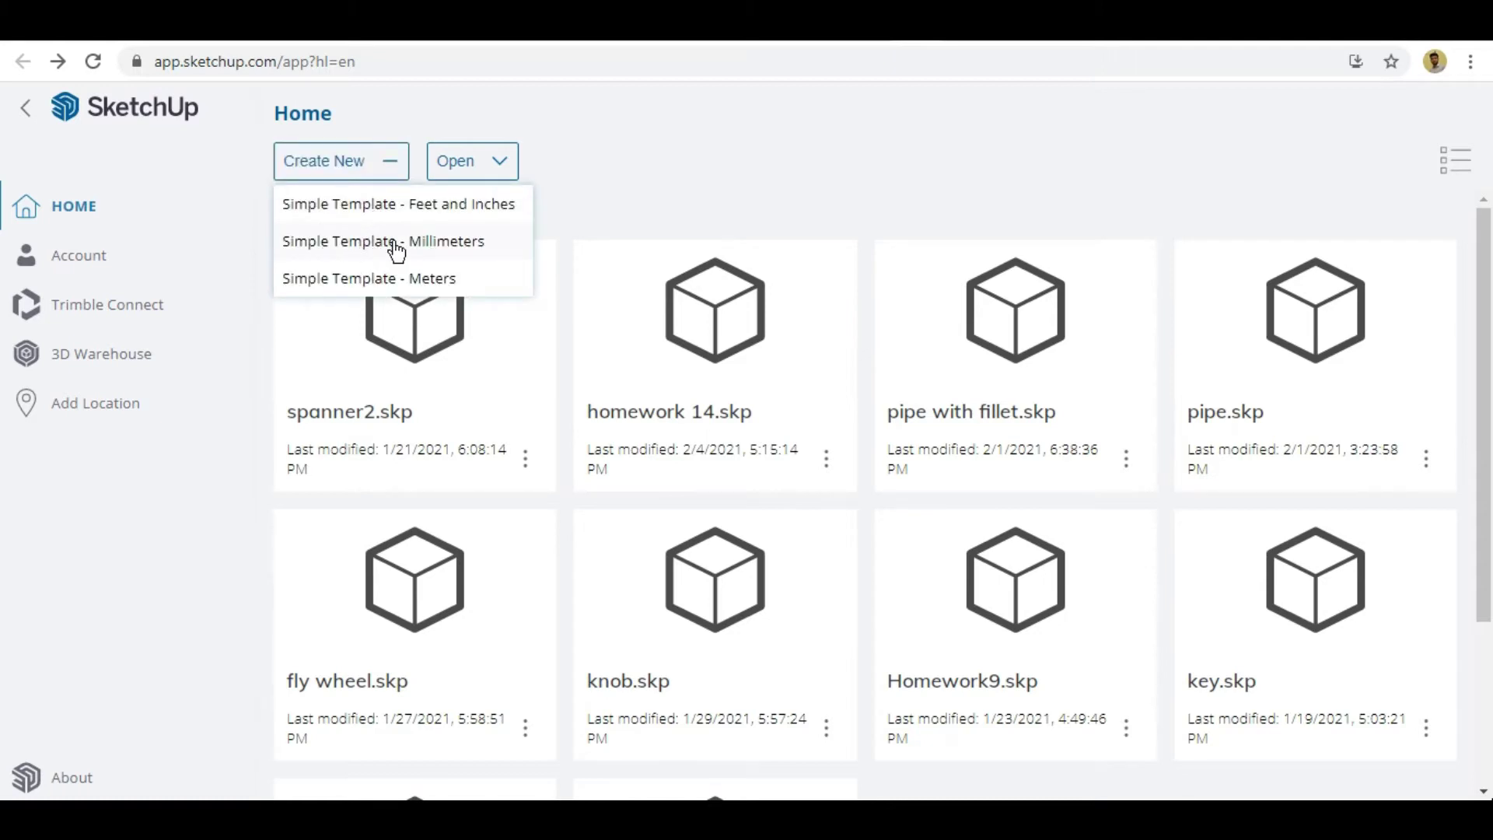
# Create a new model from the Simple Template - Millimeters and erase the default human figure
pyautogui.click(398, 243)
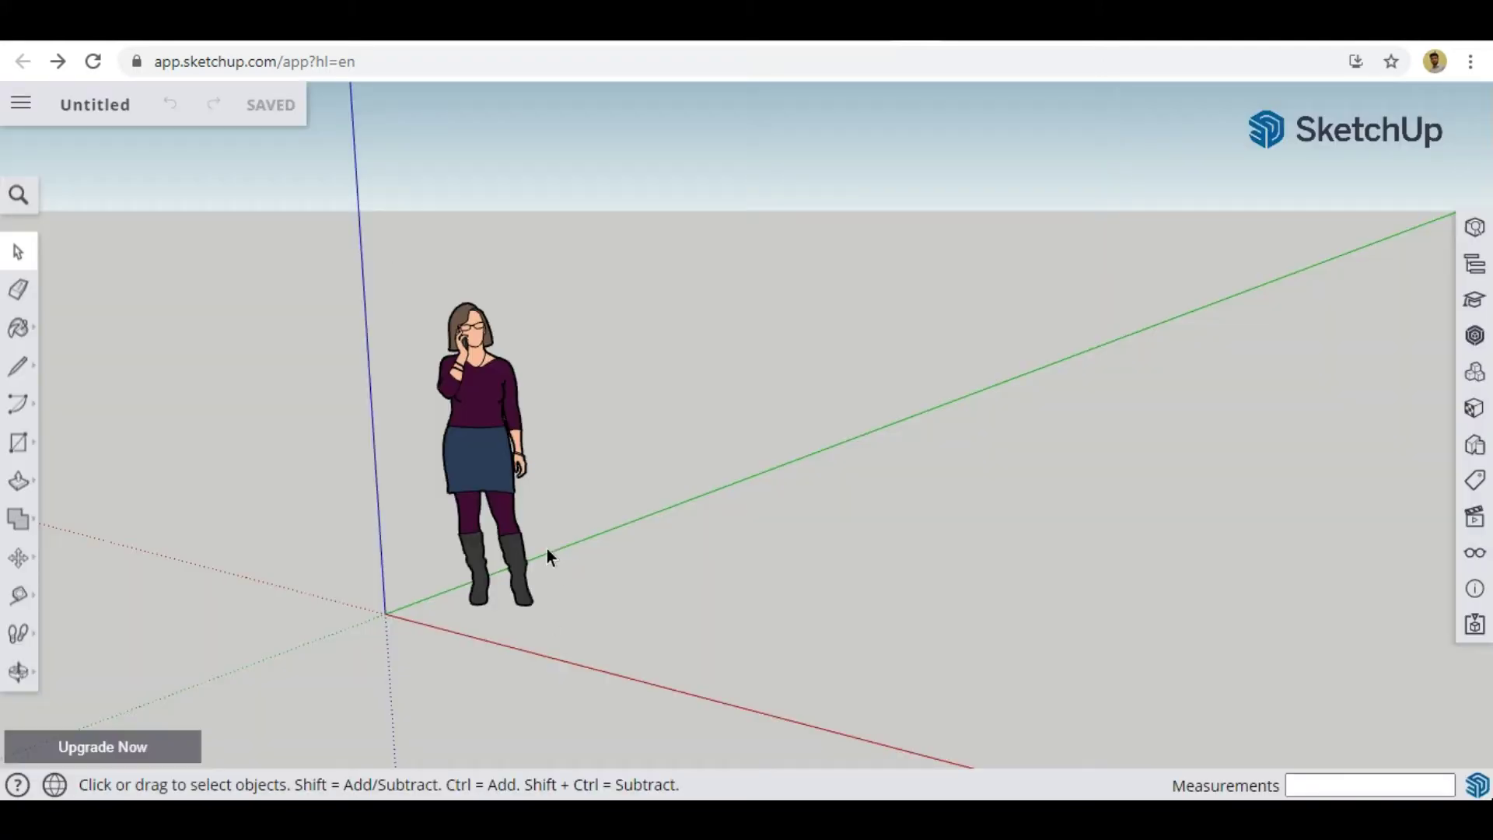
pyautogui.scroll(4, 405, 577)
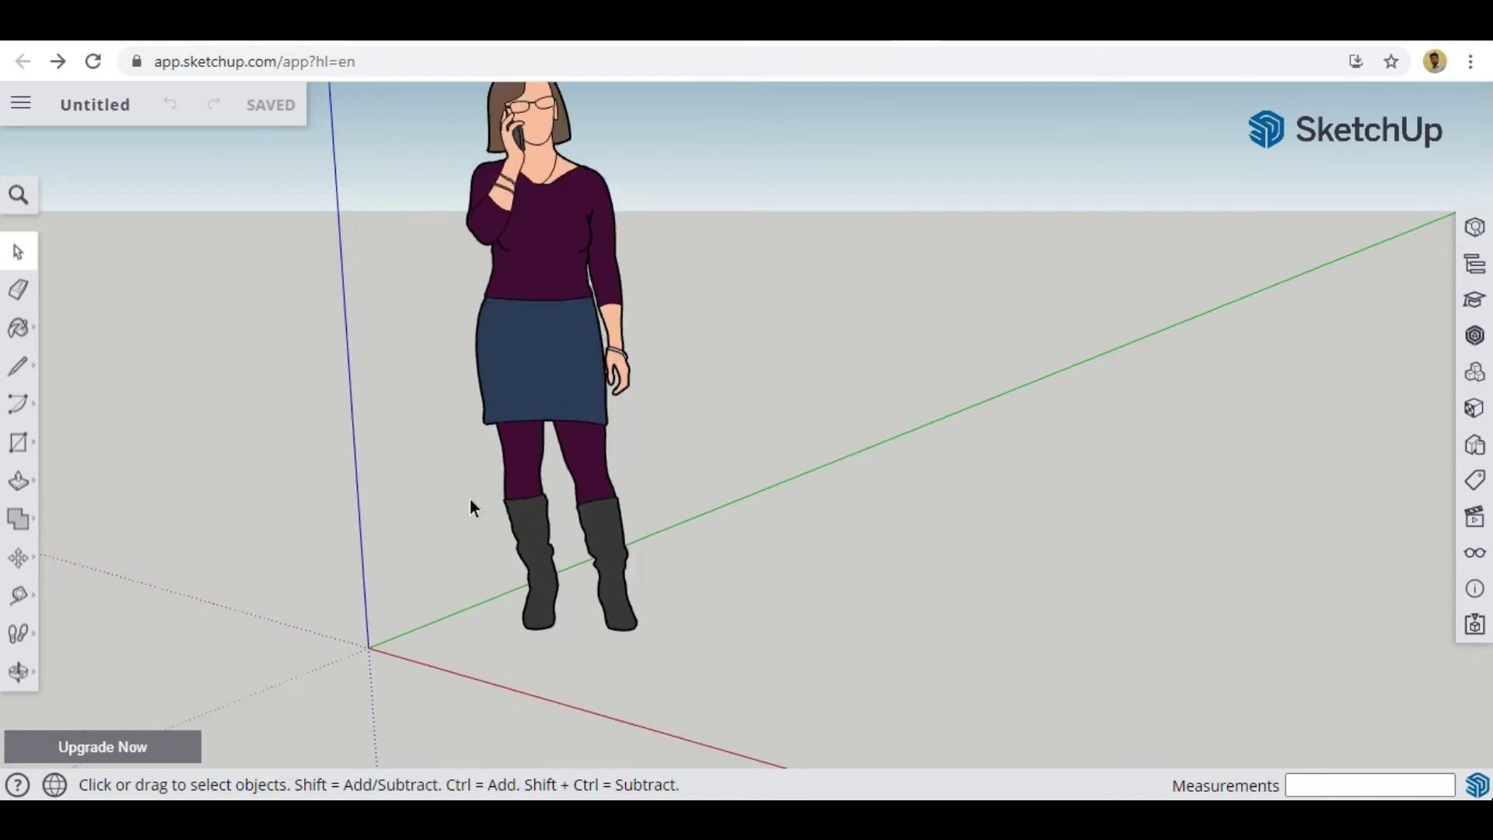
pyautogui.scroll(-1, 723, 349)
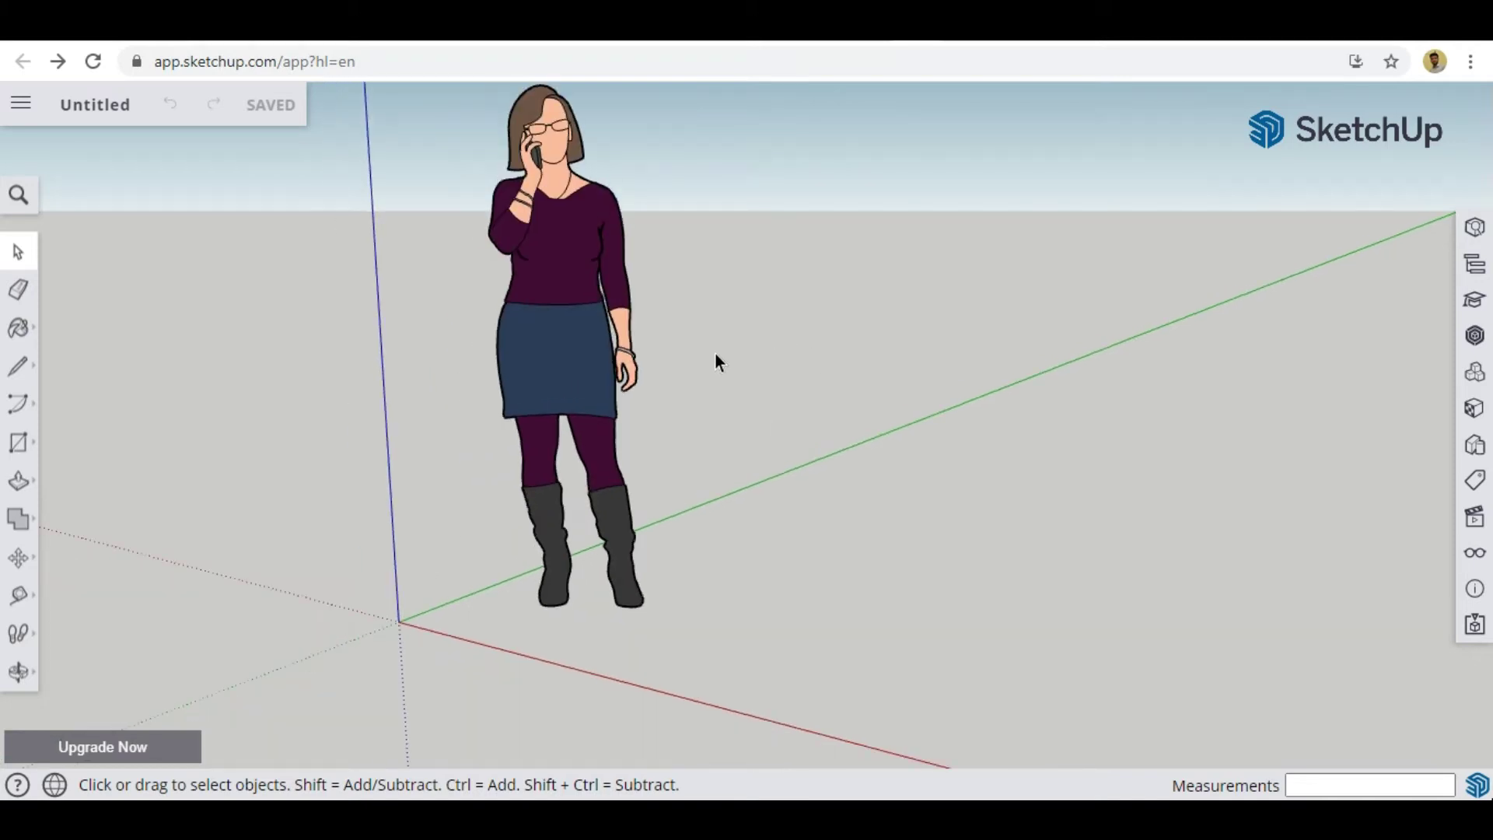
pyautogui.rightClick(560, 170)
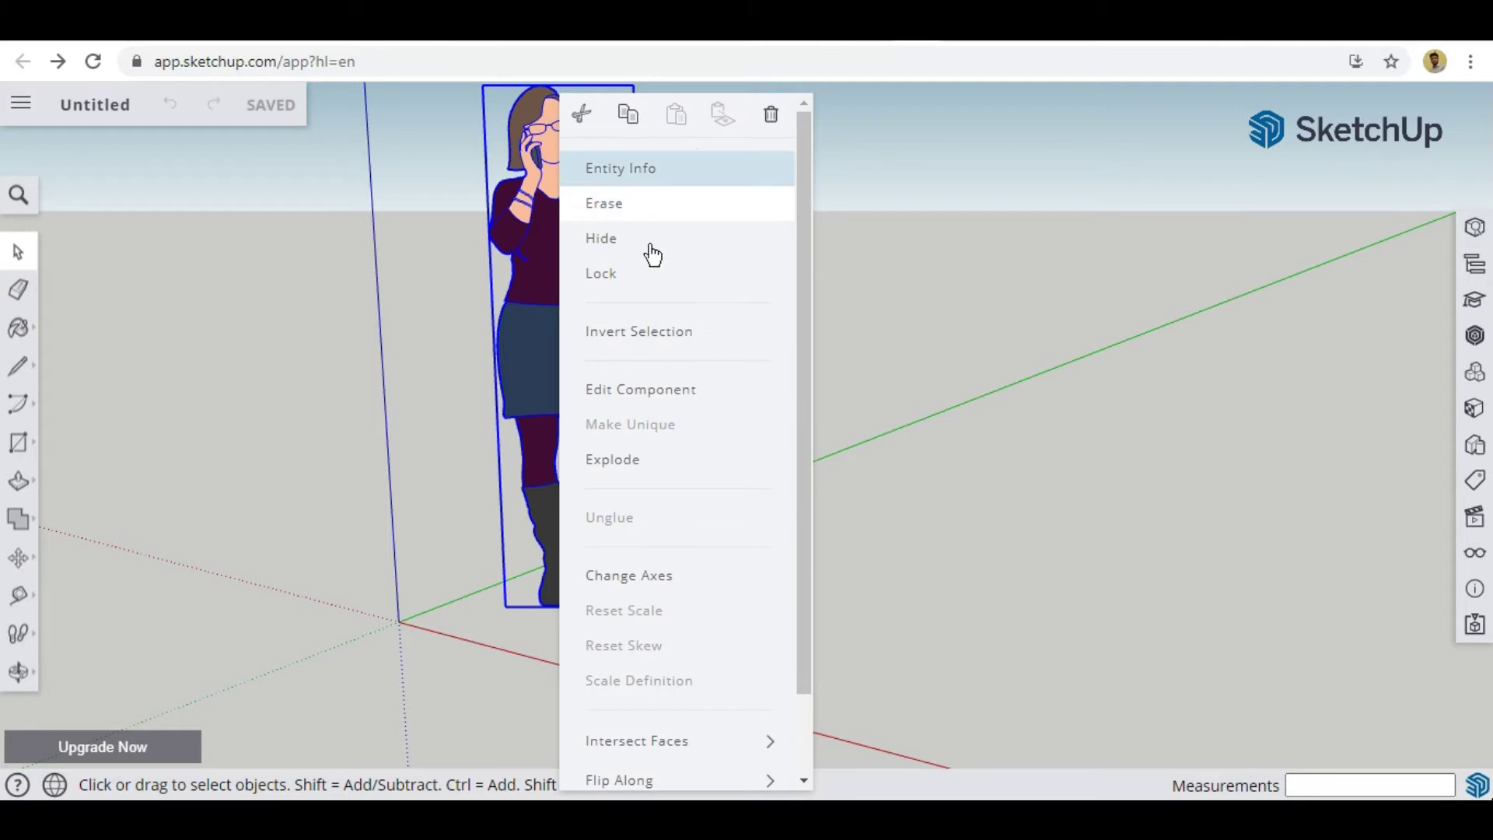
pyautogui.click(605, 204)
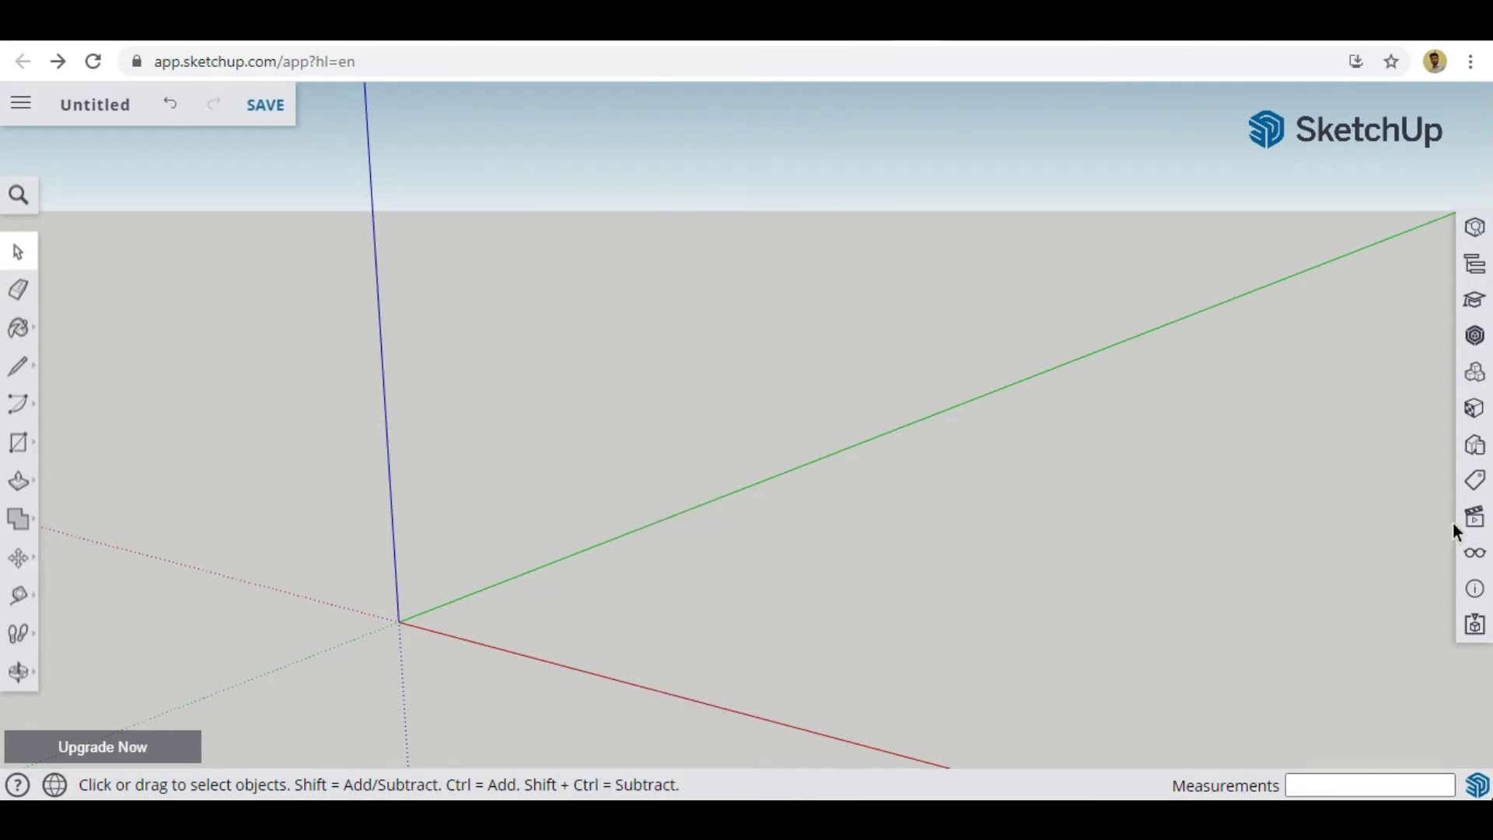
# Switch the model to the standard top view and put the scene settings away
pyautogui.click(1475, 519)
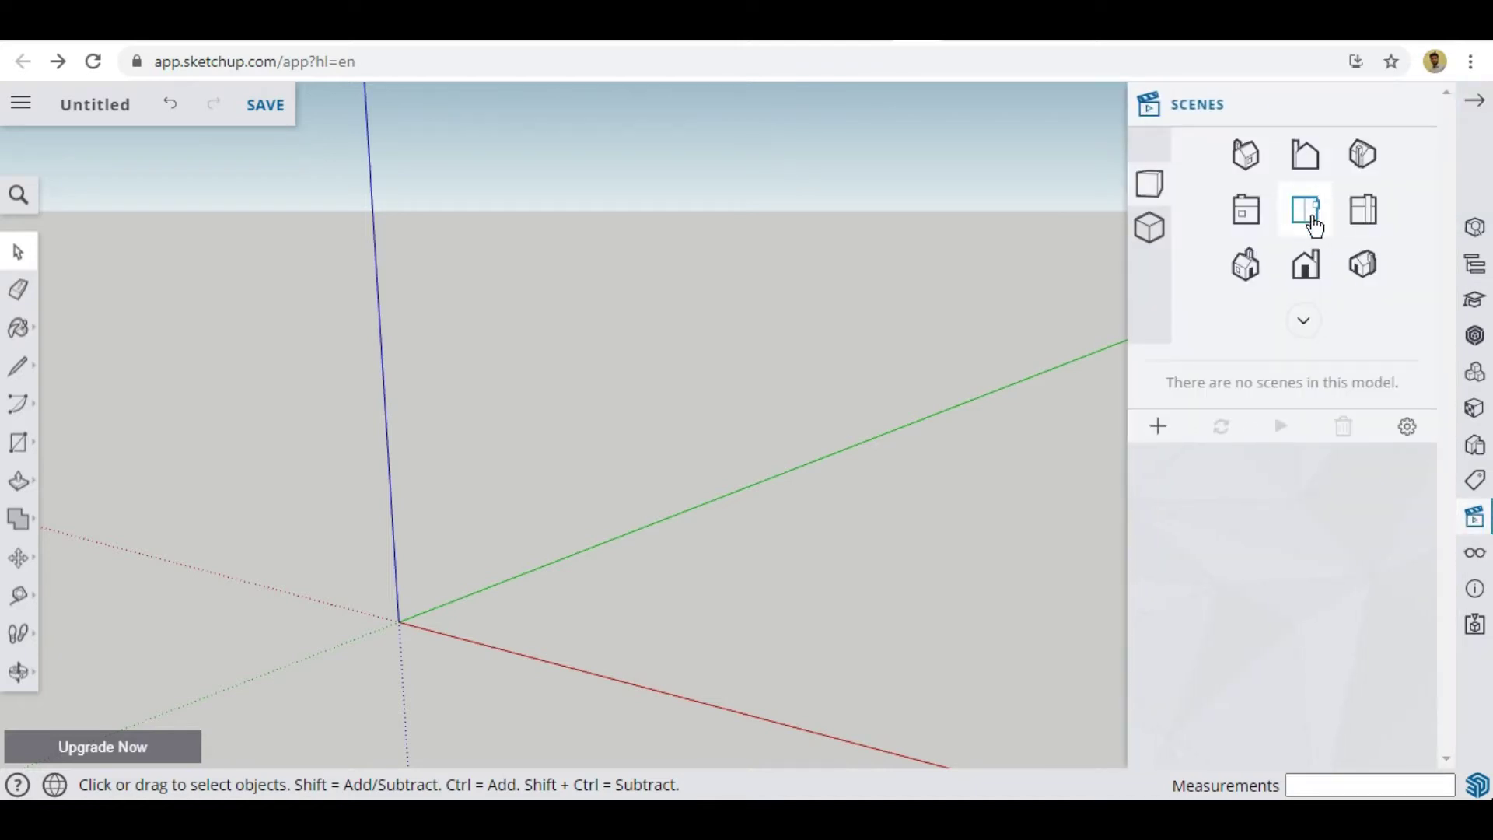
pyautogui.click(1312, 219)
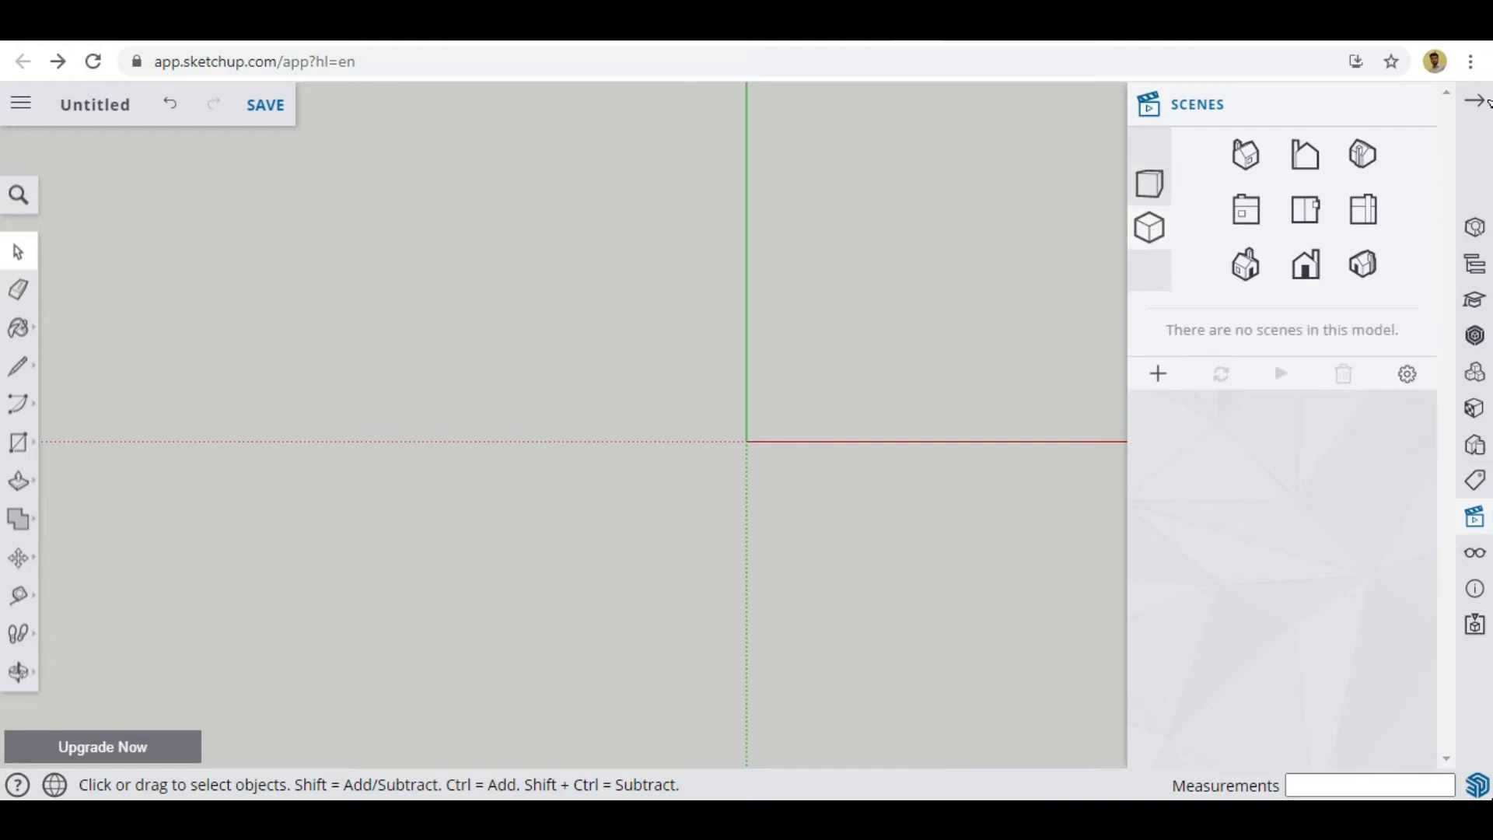
pyautogui.click(1418, 108)
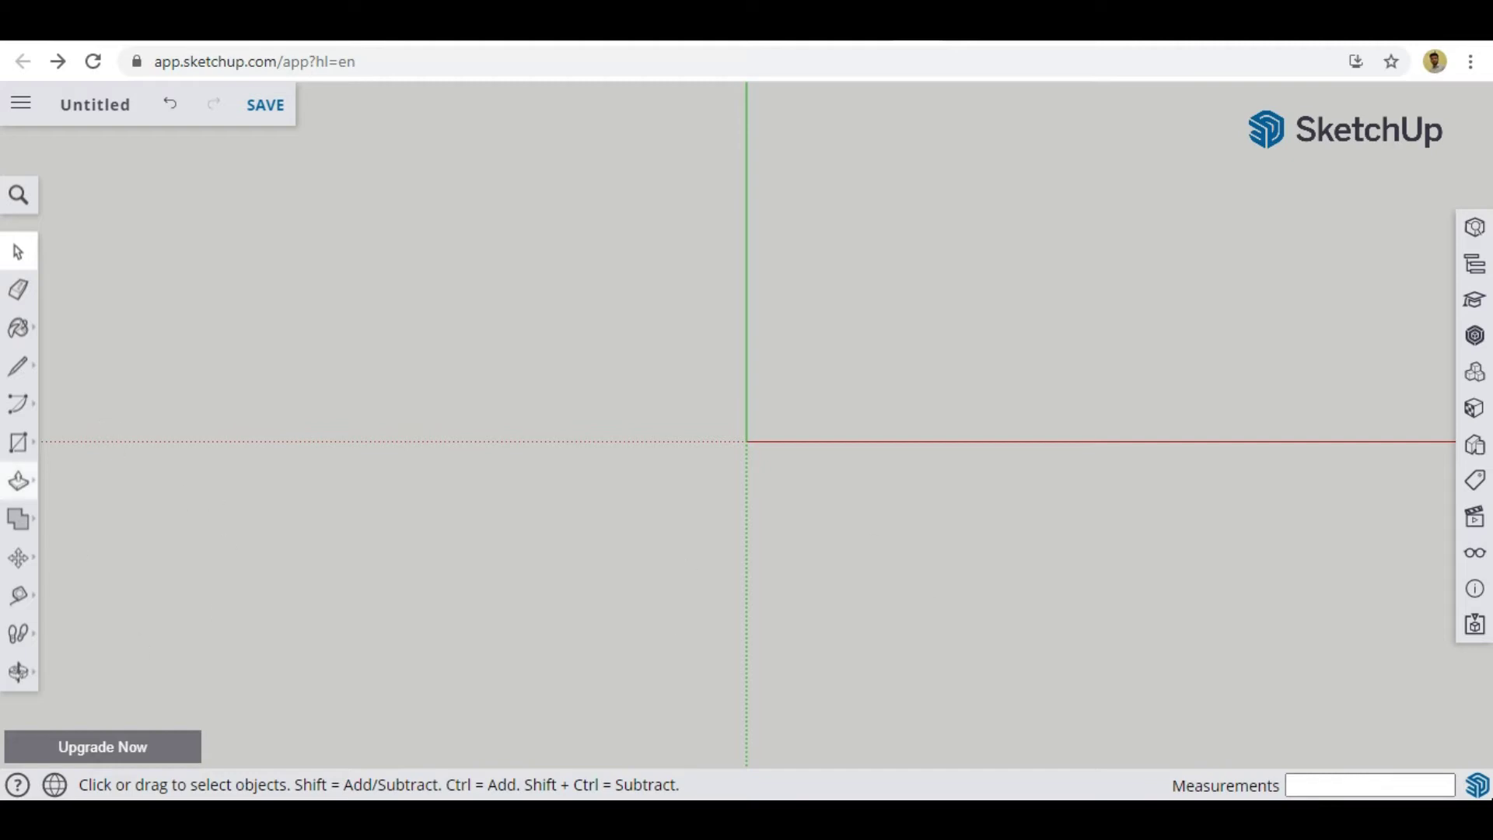
# Draw a circle with a 10 mm radius centred on the origin
pyautogui.click(19, 442)
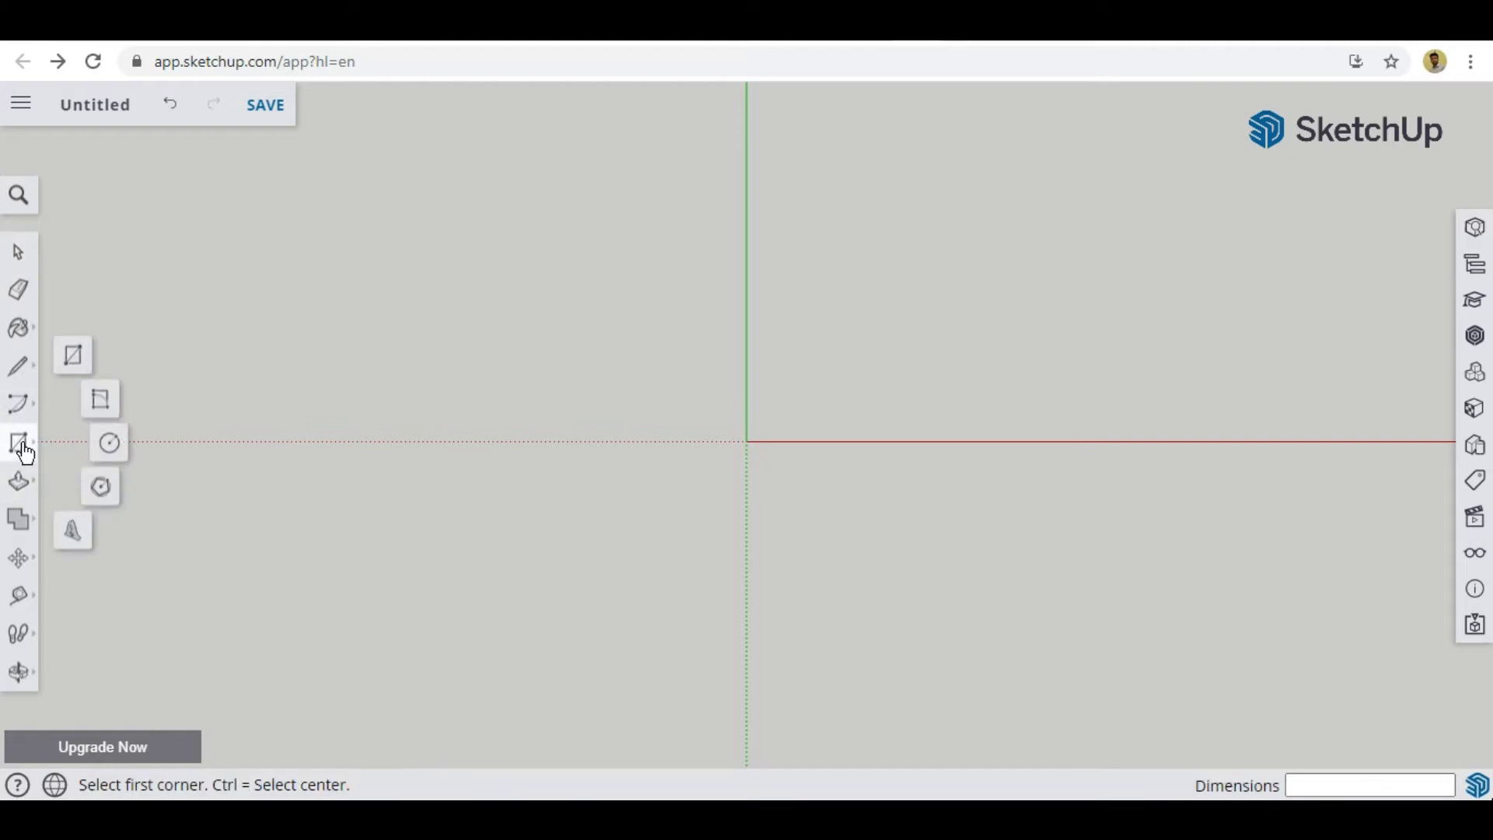
pyautogui.click(109, 444)
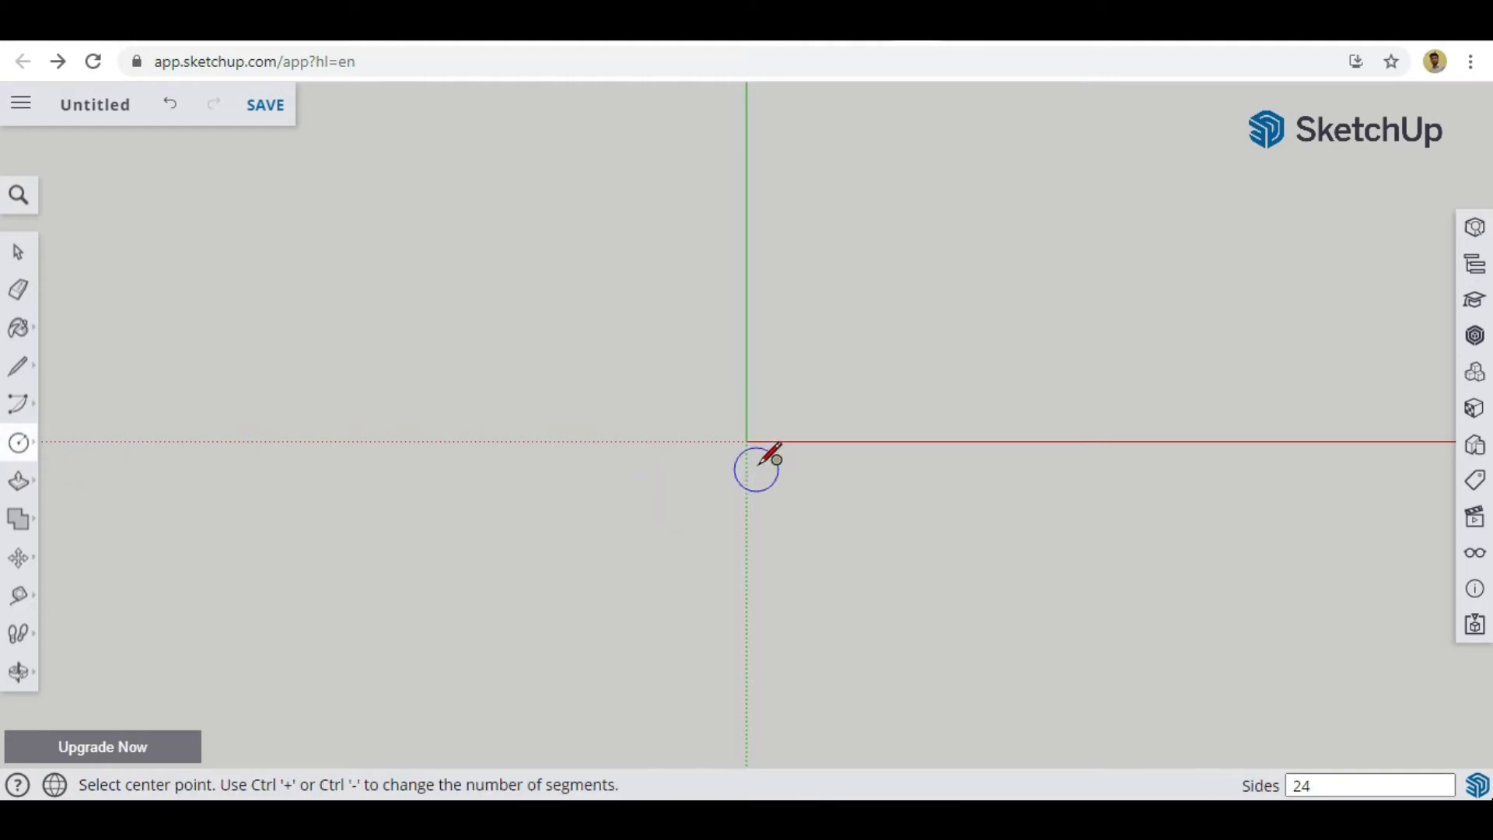
pyautogui.click(746, 441)
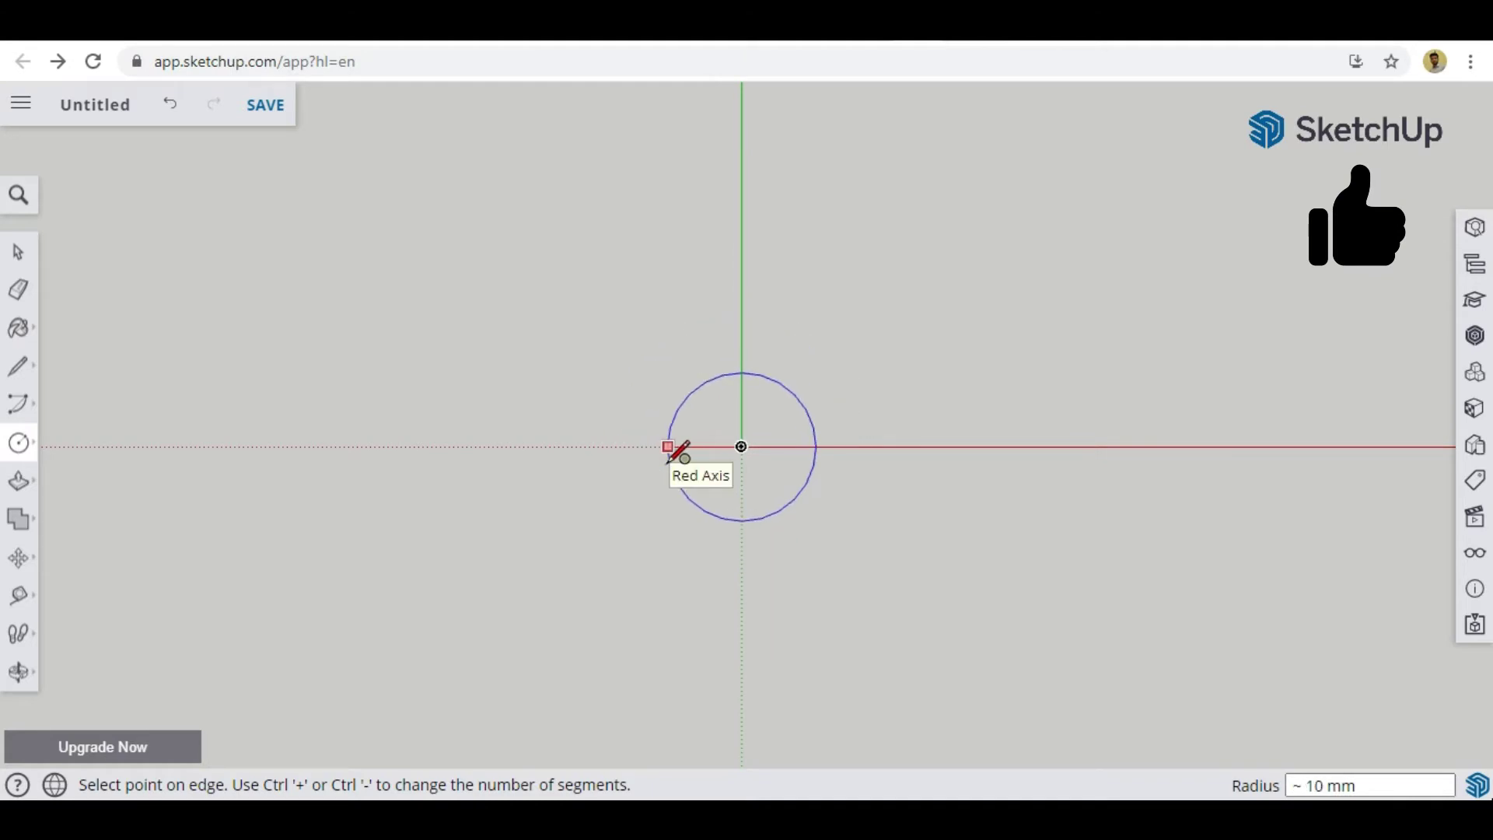
pyautogui.write('10')
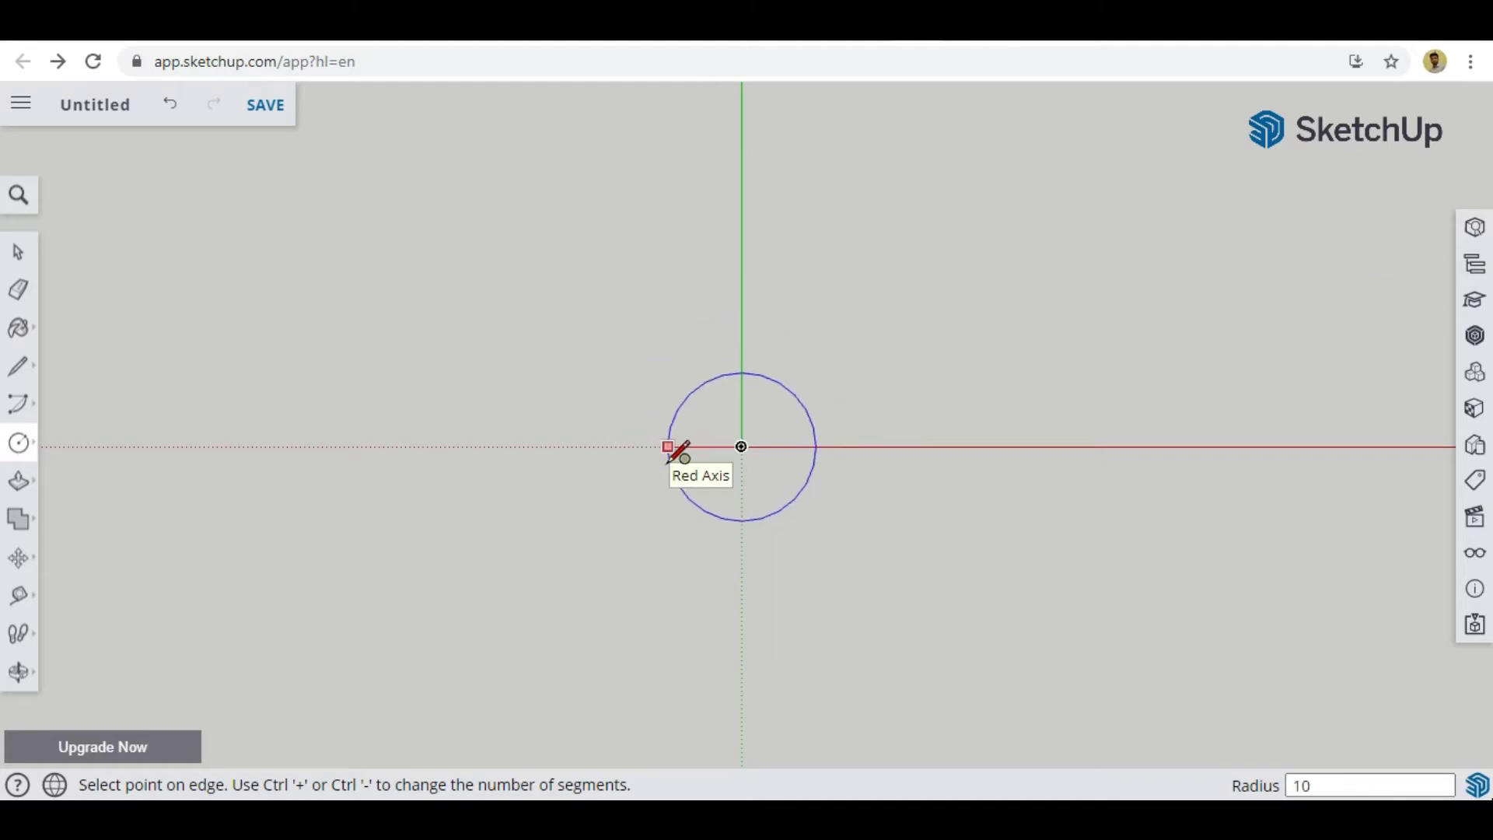
pyautogui.press('Return')
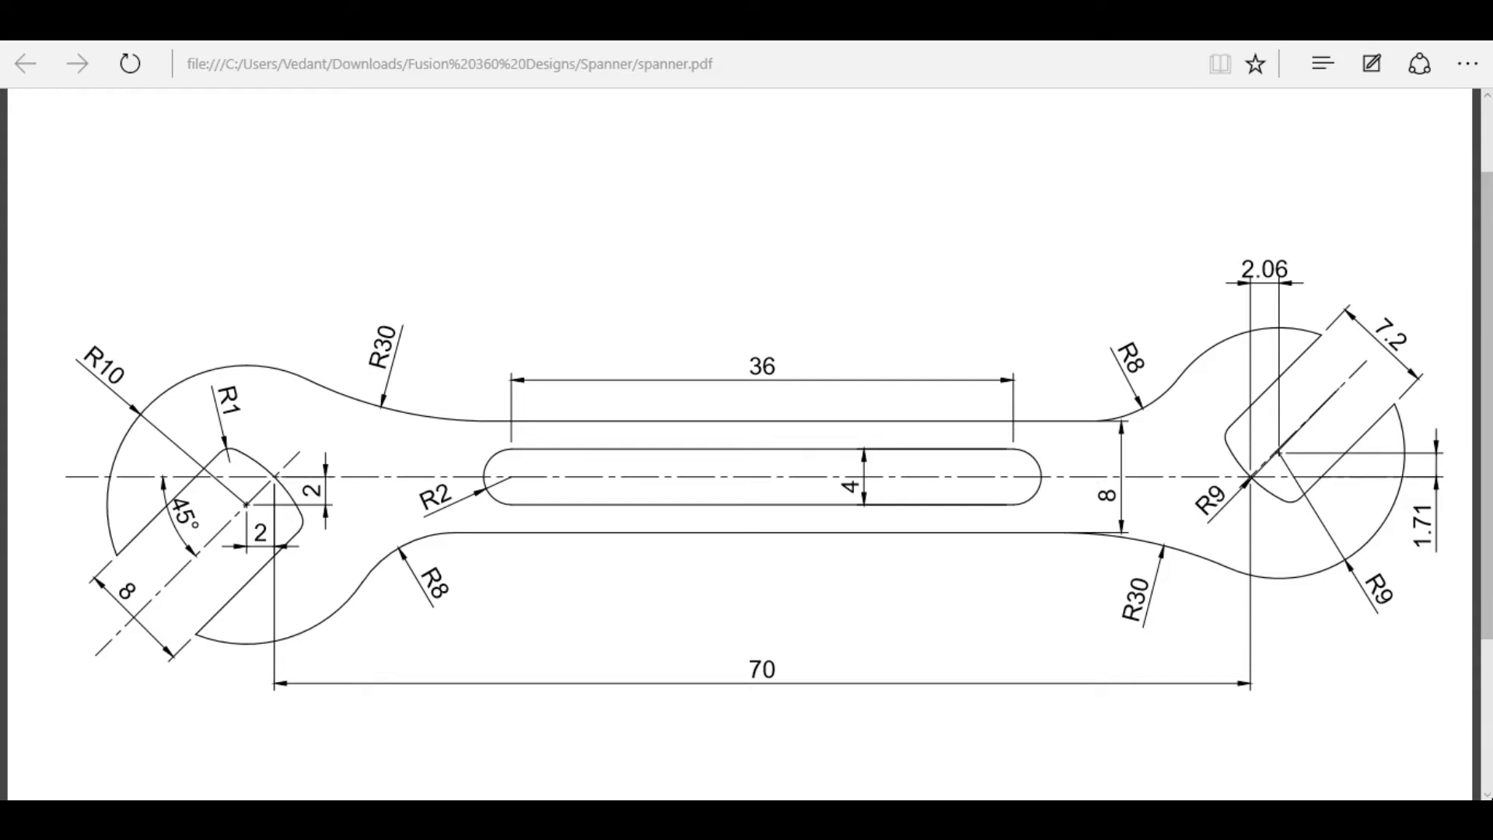
# Back in SketchUp, draw a 2 mm line up the green axis from the circle's centre, continuing 74 mm along the red direction
pyautogui.hotkey('alt', 'Tab')
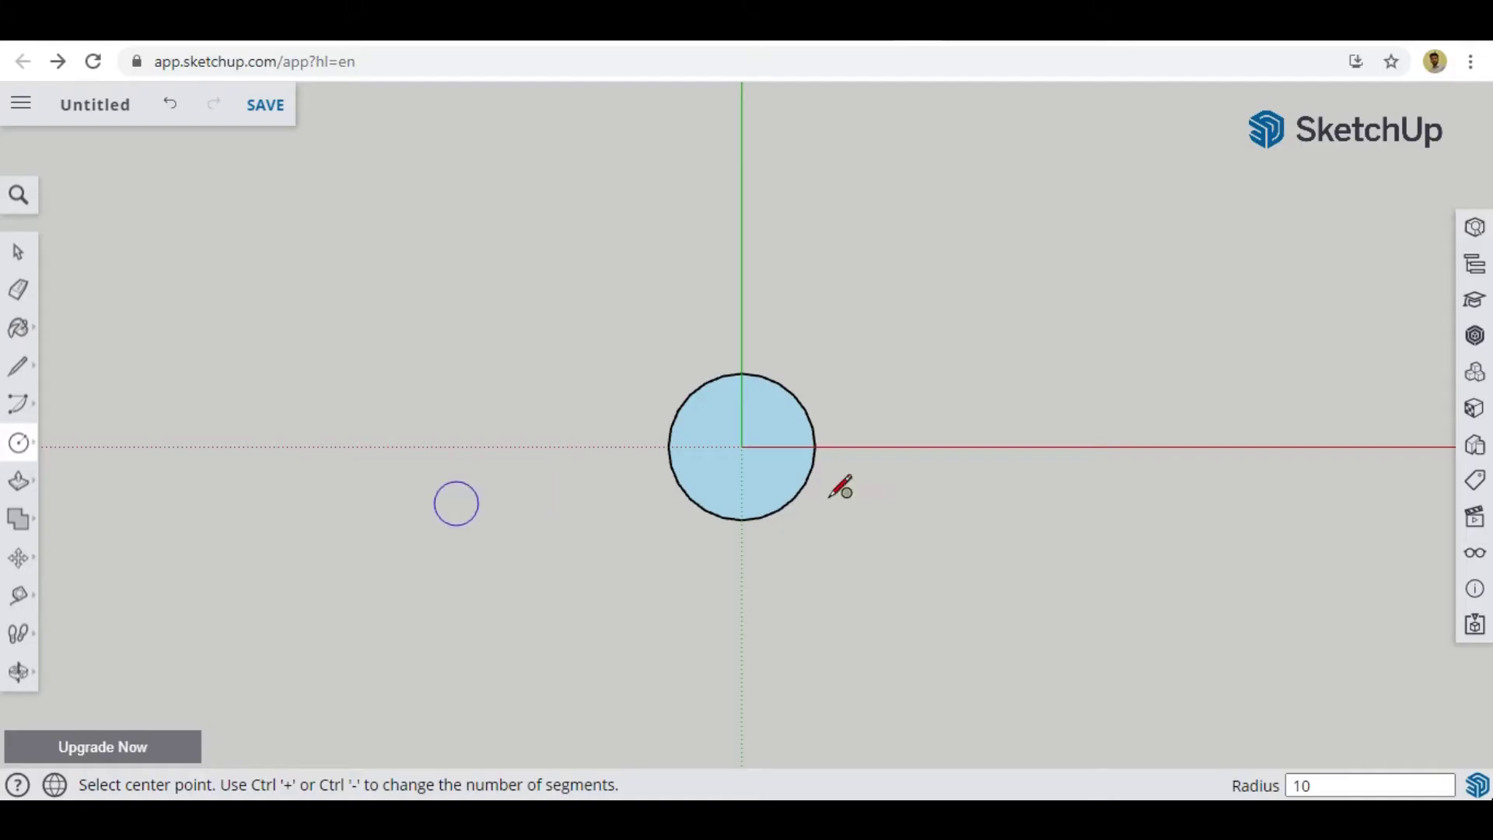
pyautogui.click(19, 377)
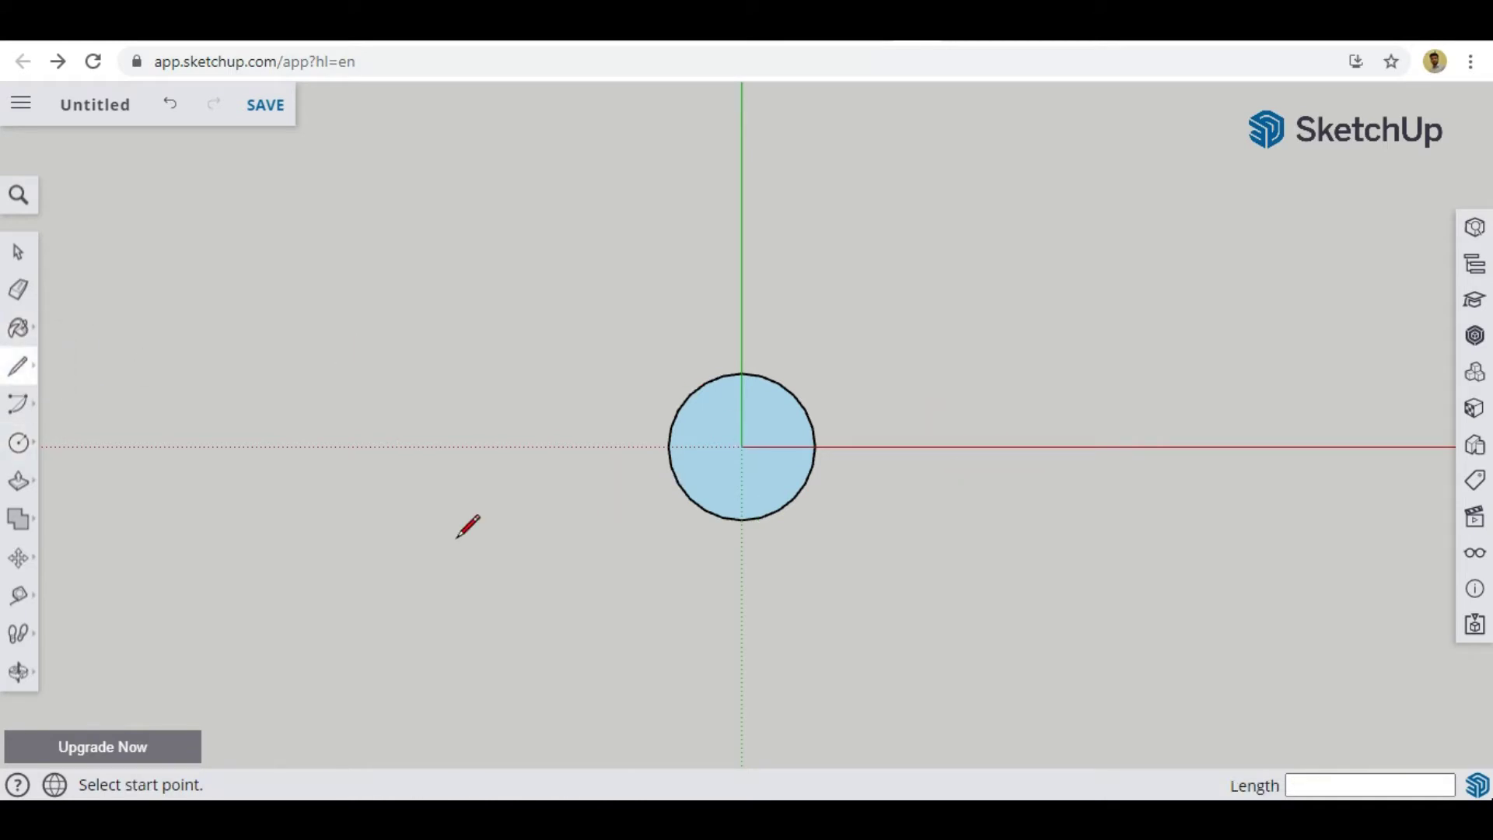
pyautogui.scroll(-2, 148, 525)
pyautogui.scroll(2, 1249, 475)
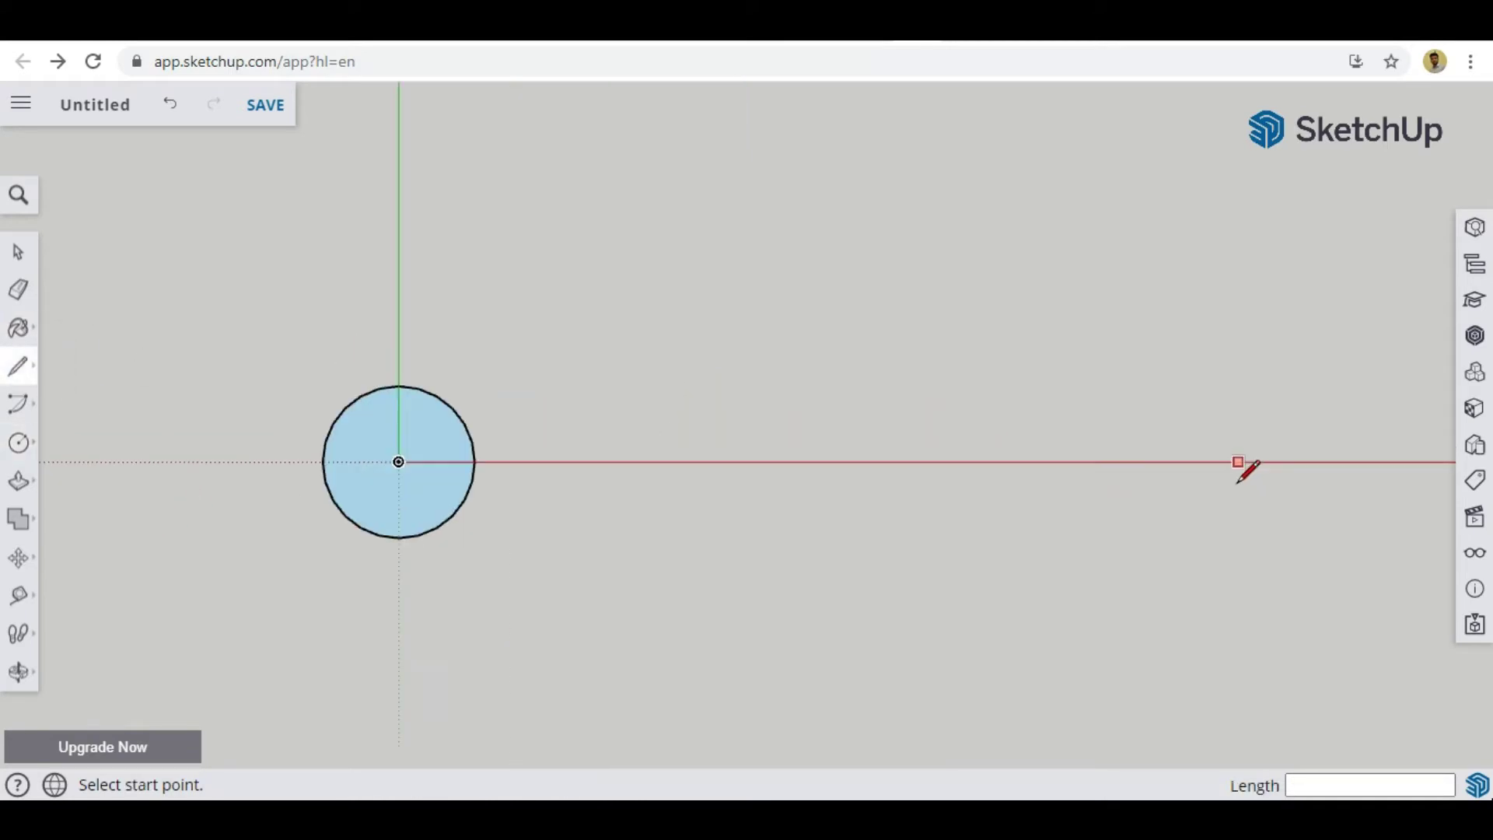
pyautogui.click(399, 462)
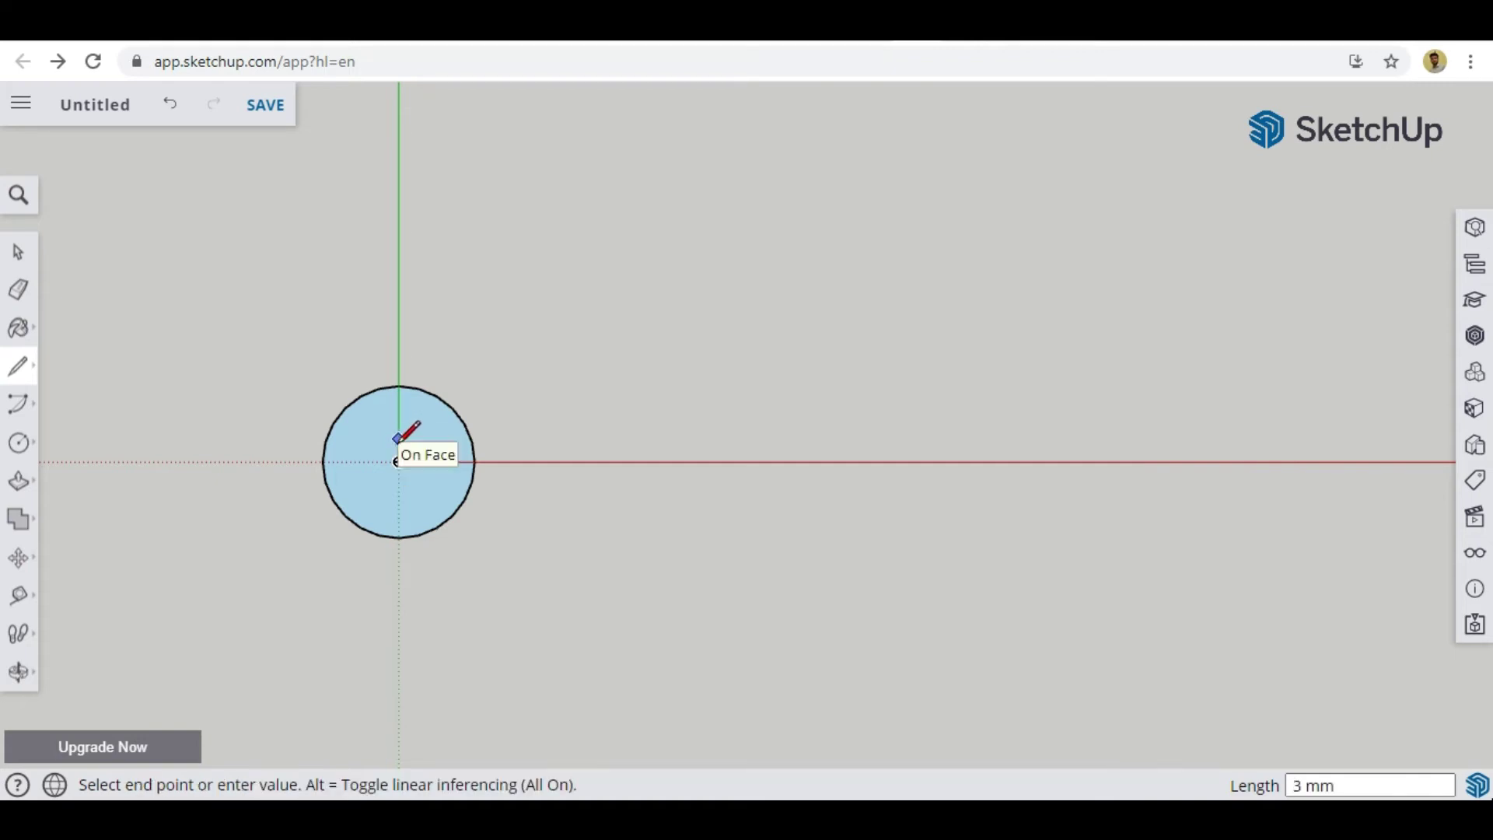
pyautogui.scroll(3, 396, 441)
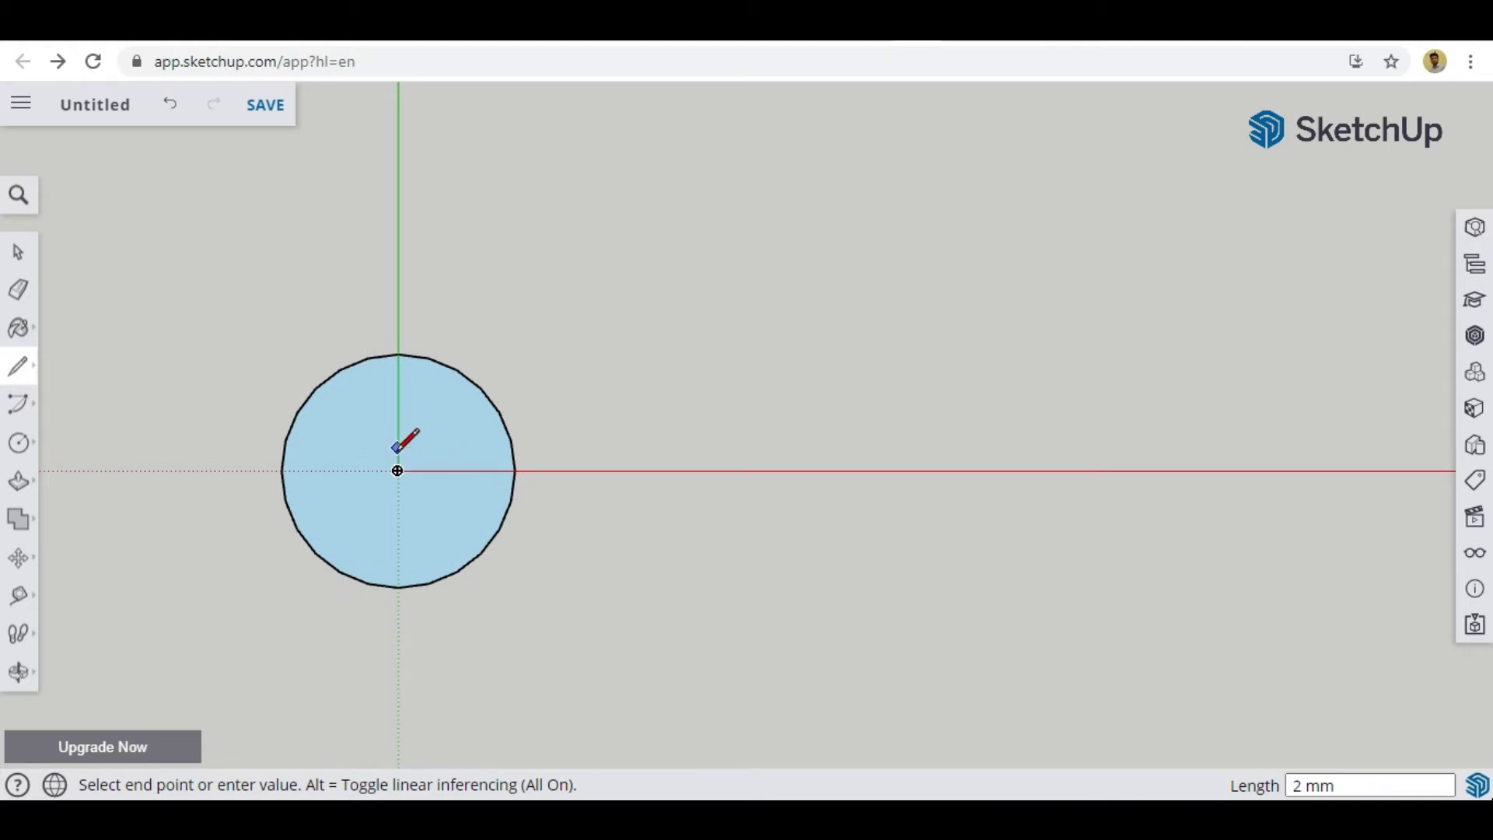
pyautogui.scroll(-2, 227, 465)
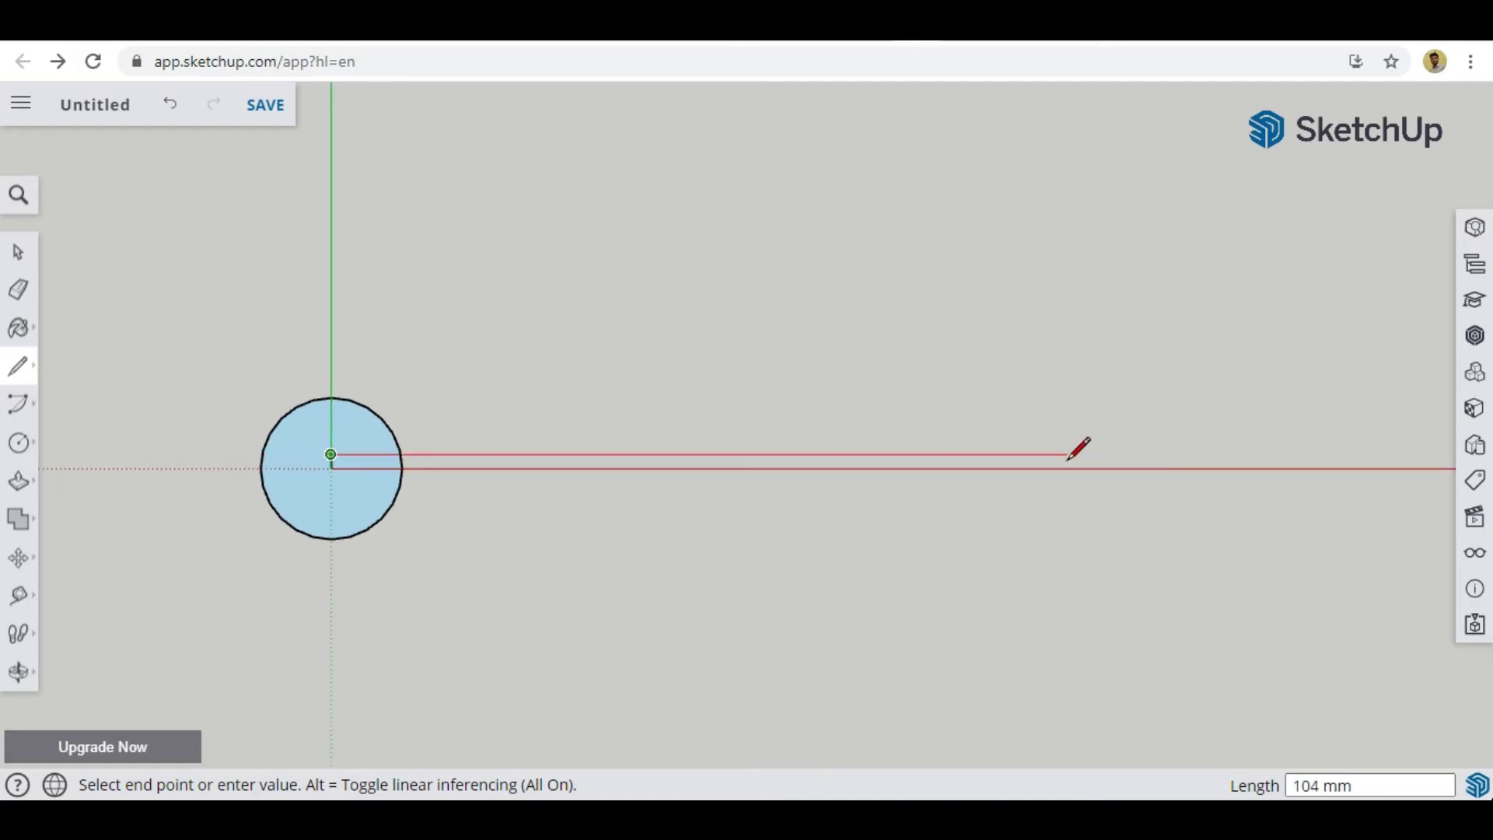
pyautogui.write('74')
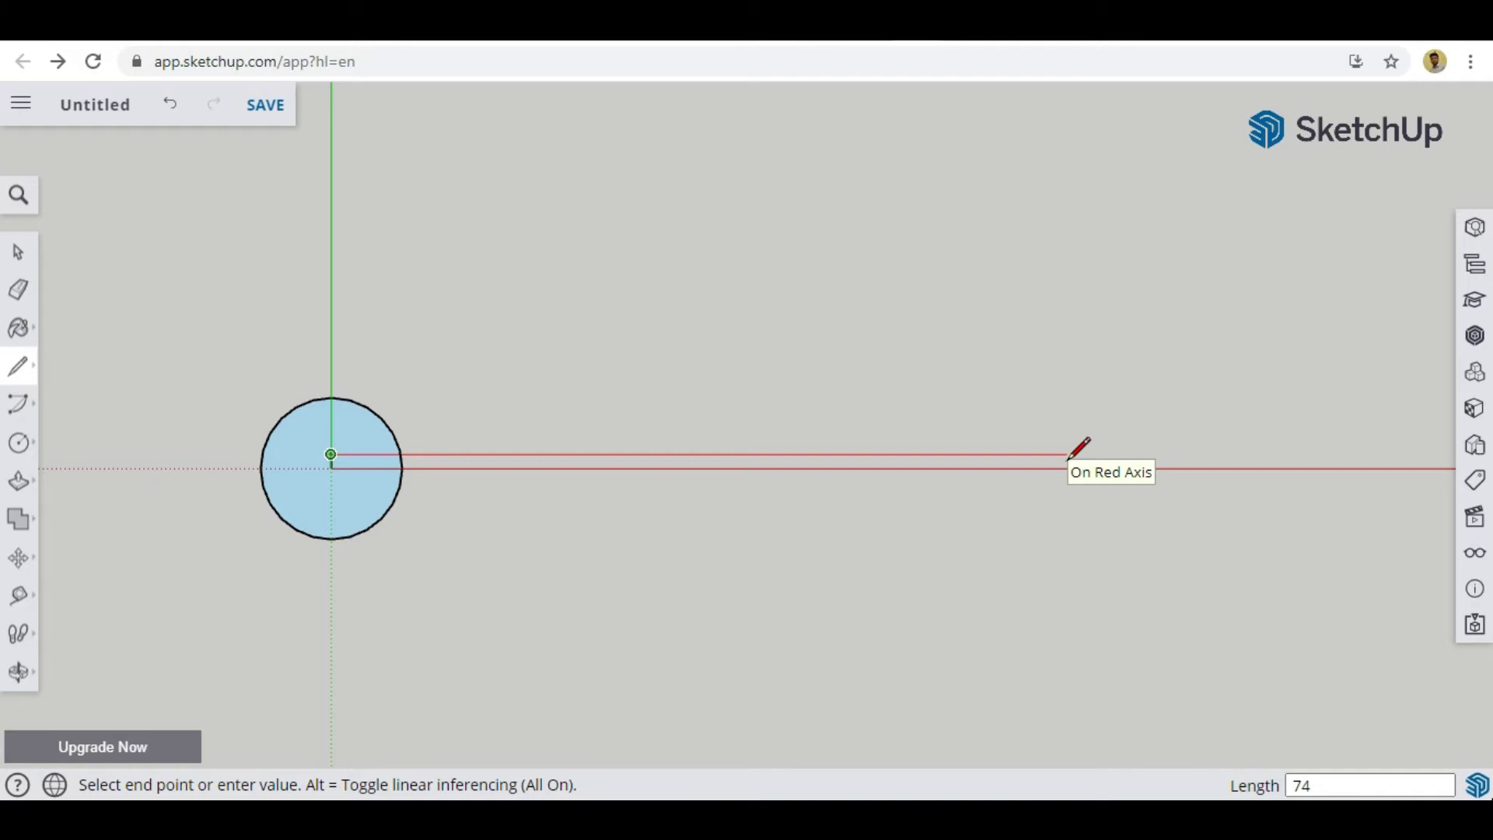
pyautogui.press('Return')
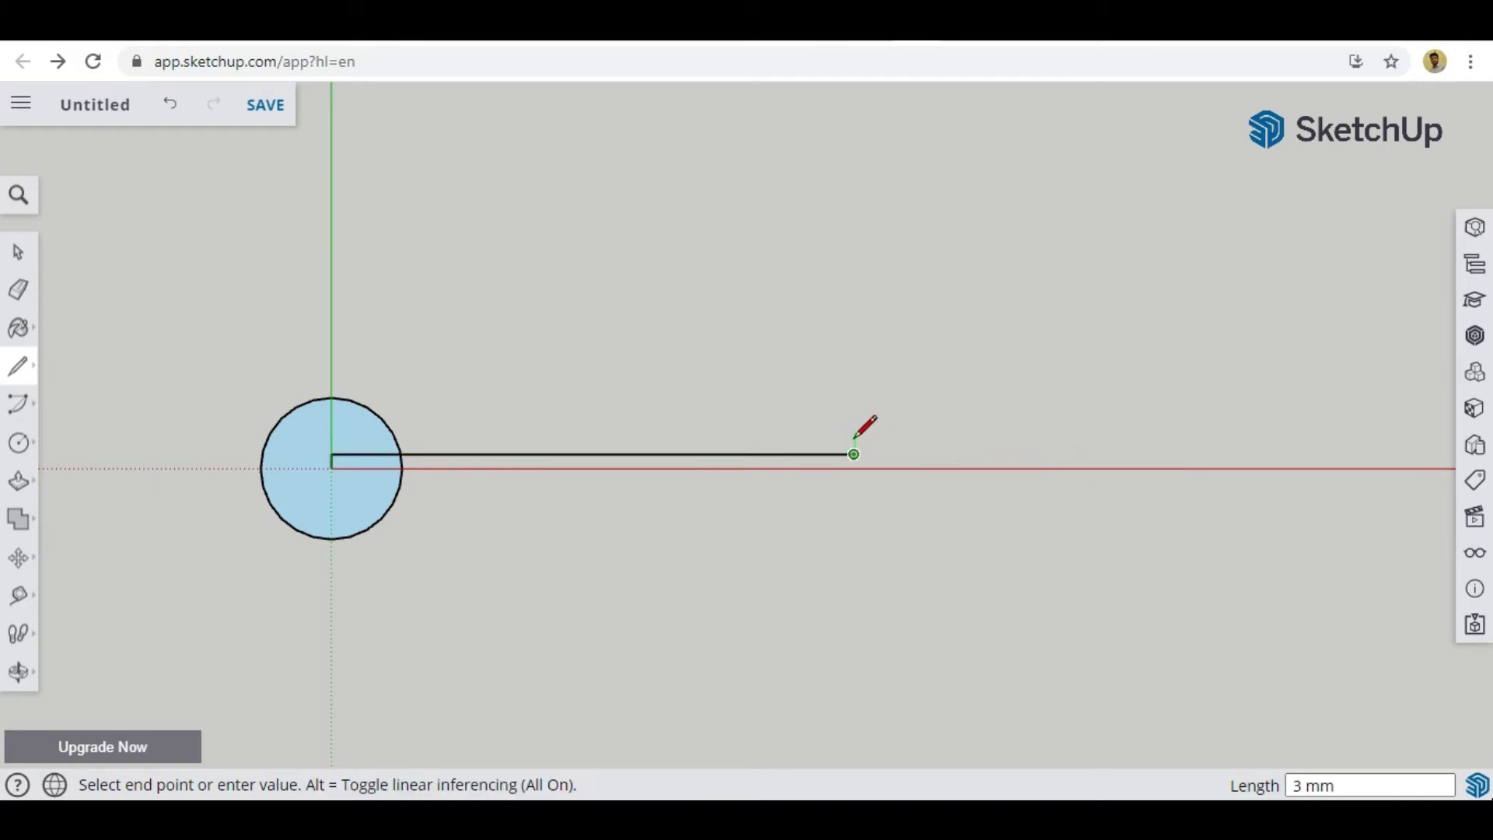
# Continue the line from the far end of the 74 mm segment with a 2 mm segment upward in the green direction
pyautogui.scroll(3, 864, 431)
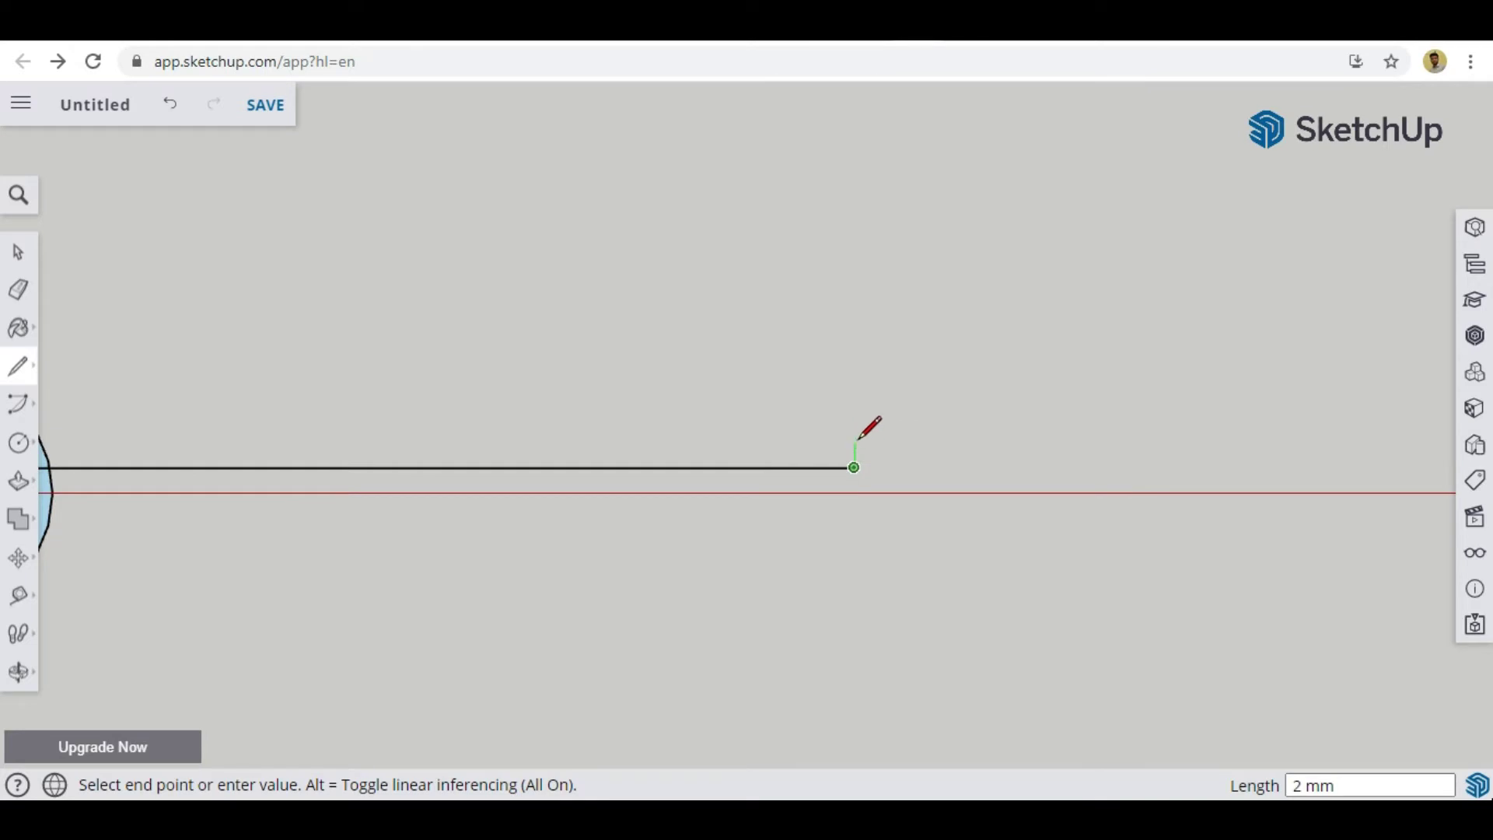
pyautogui.click(854, 442)
pyautogui.scroll(-3, 1296, 412)
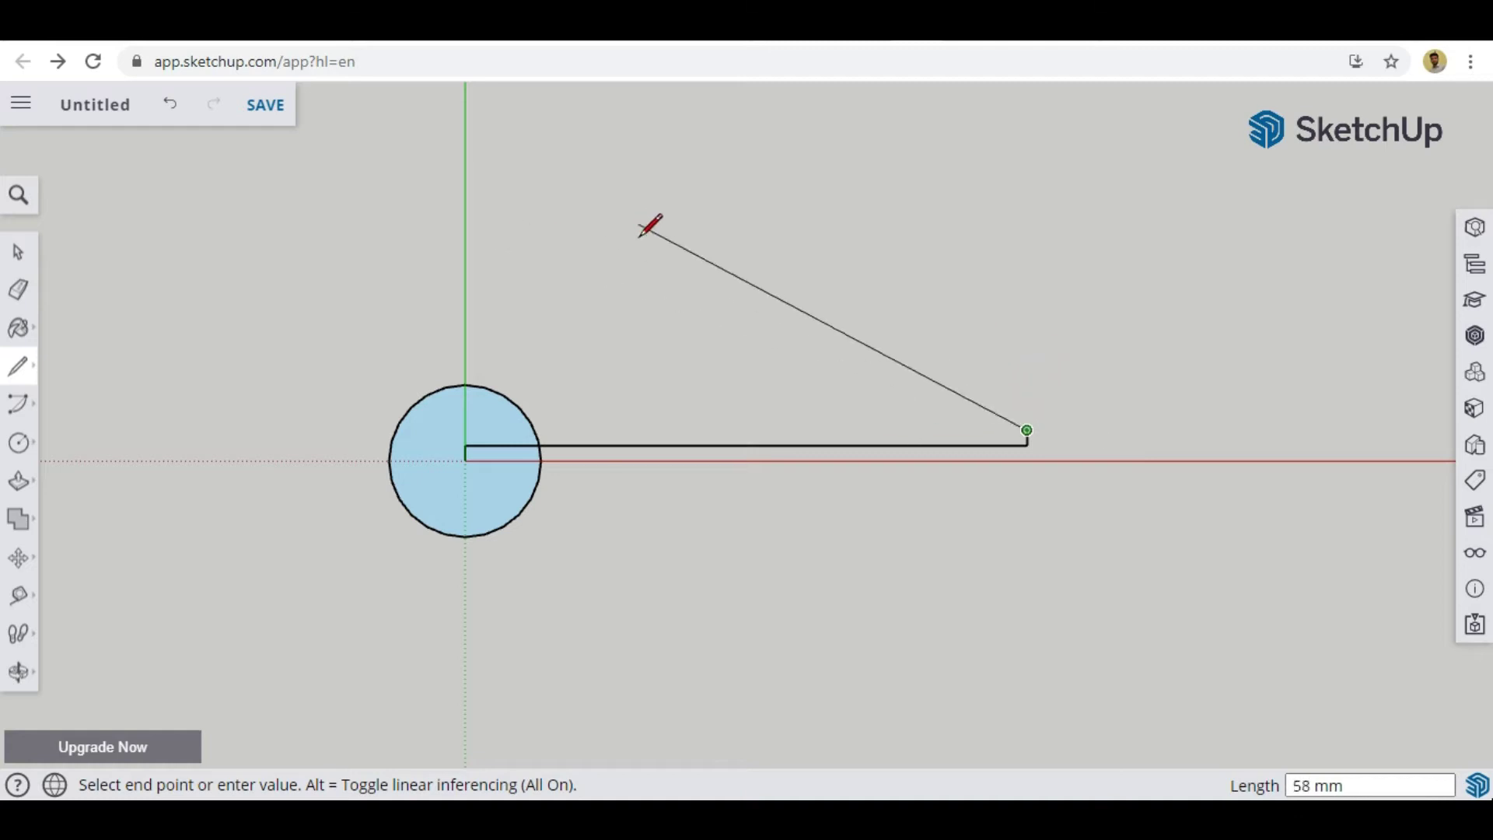
# Draw a circle with a 9 mm radius centred on the upper end of the last 2 mm segment
pyautogui.click(18, 442)
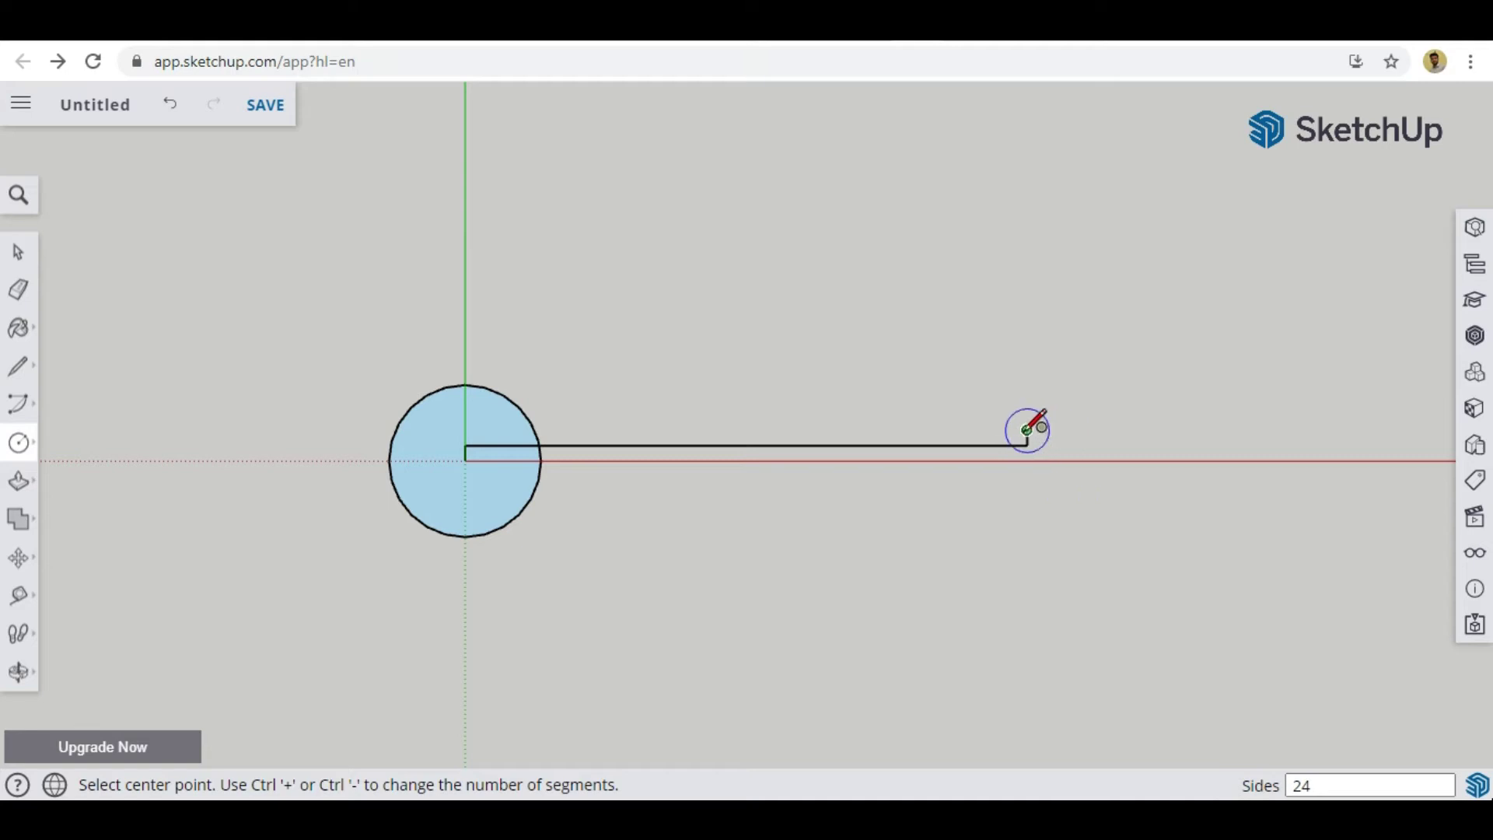
pyautogui.scroll(5, 1027, 432)
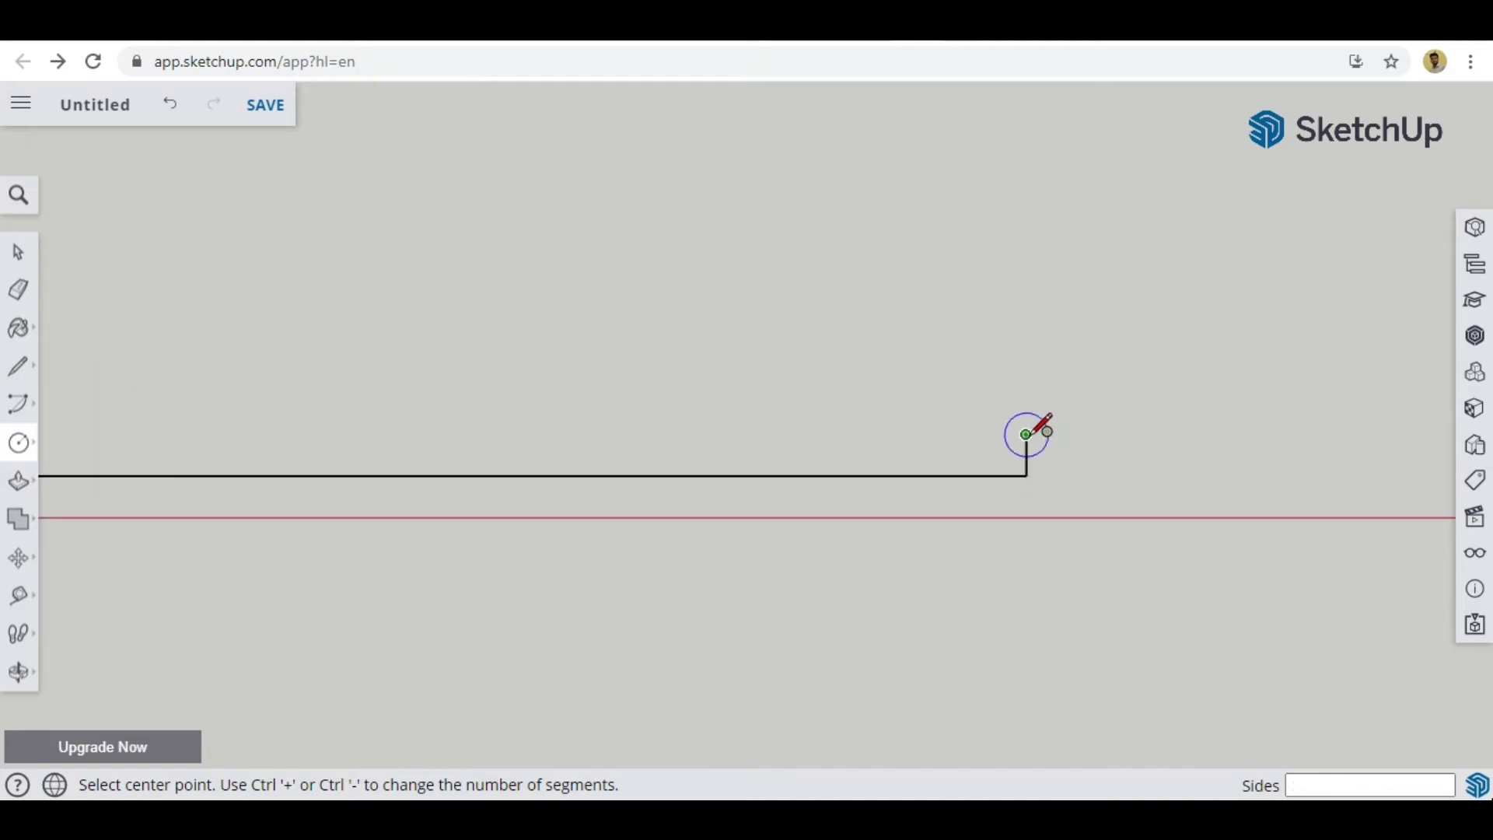
pyautogui.click(1027, 434)
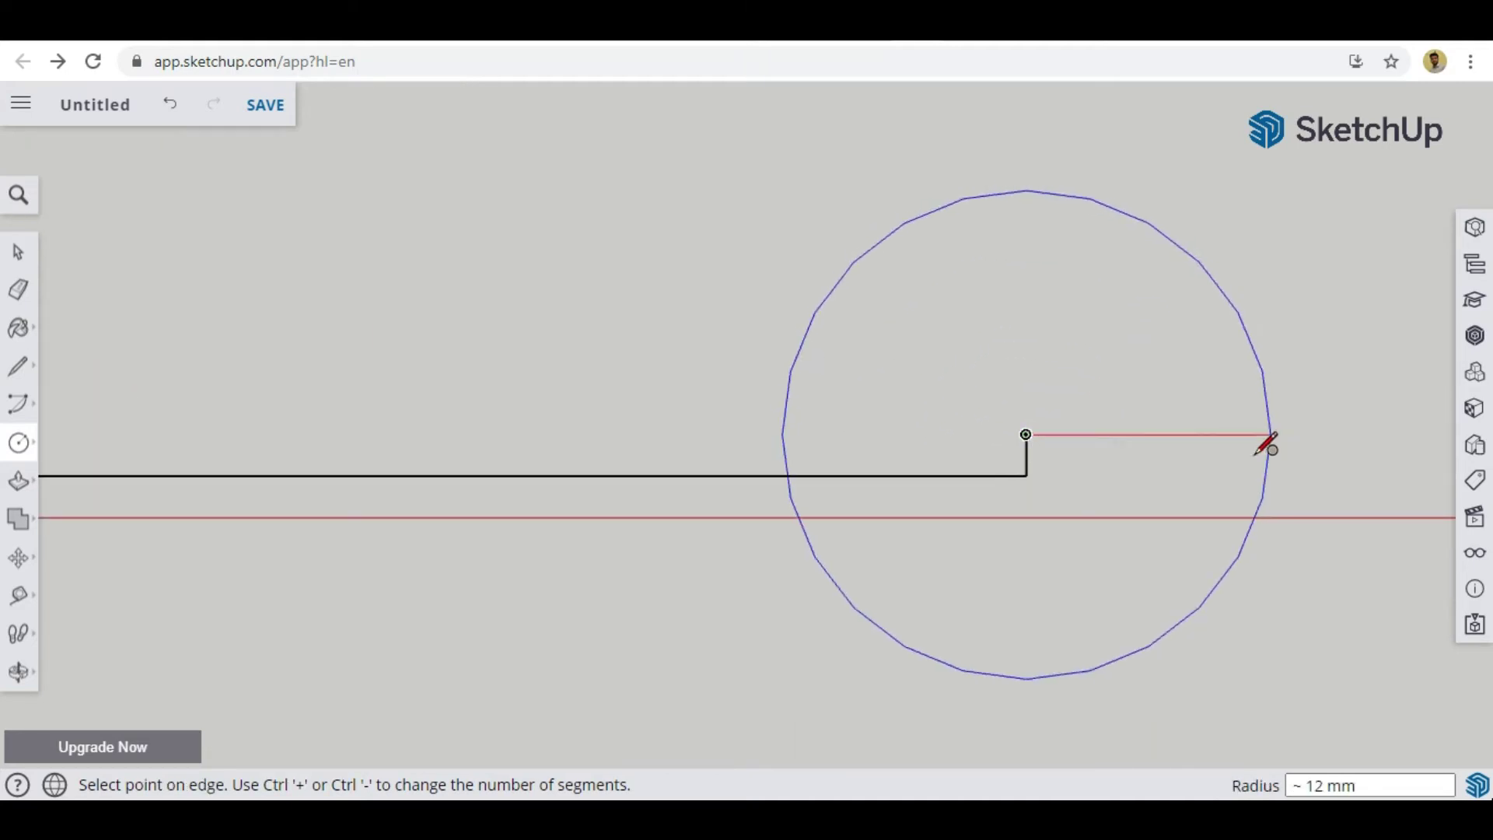
pyautogui.write('9')
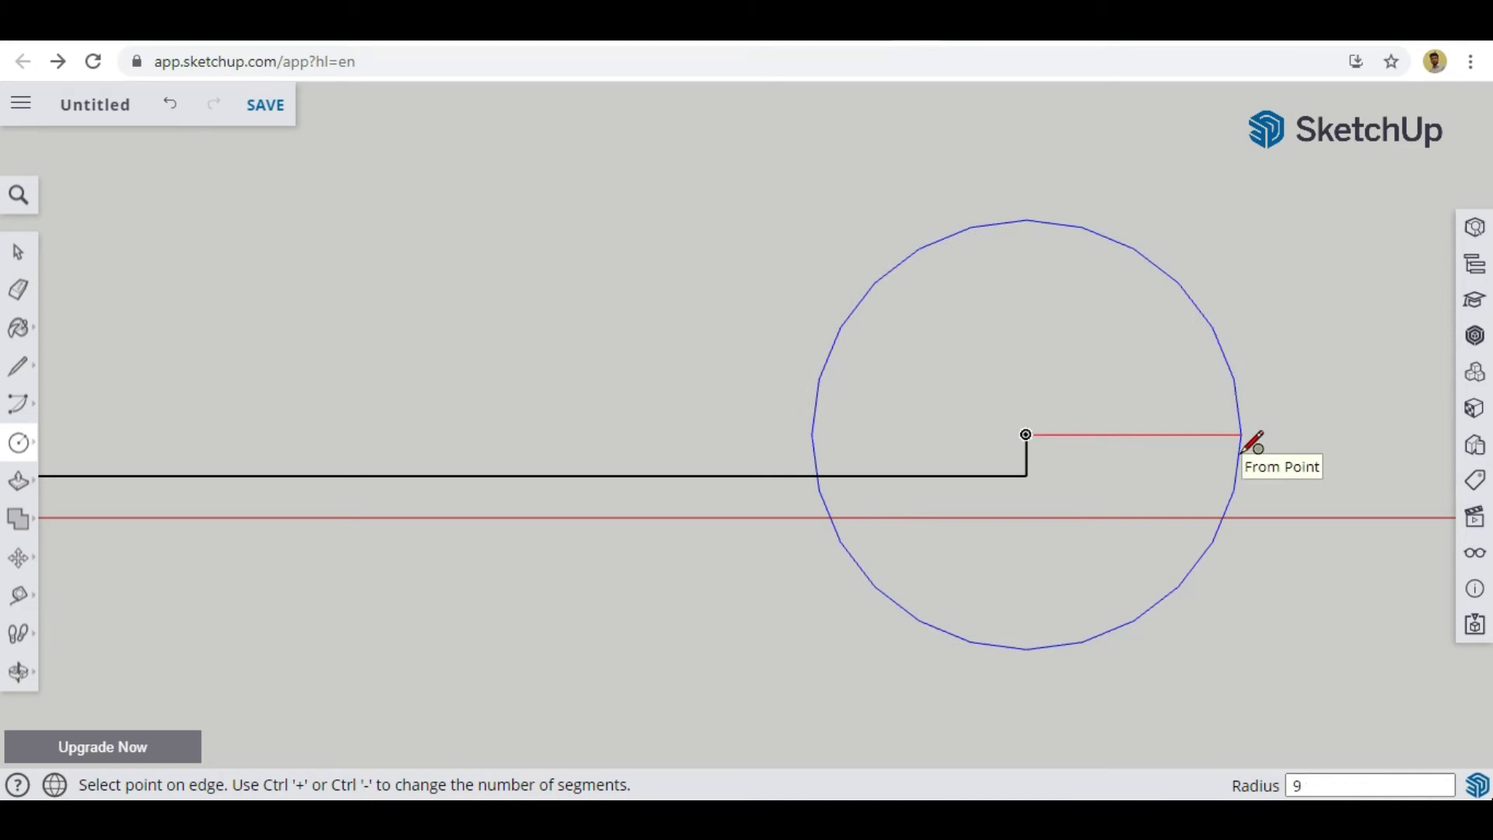
pyautogui.press('Return')
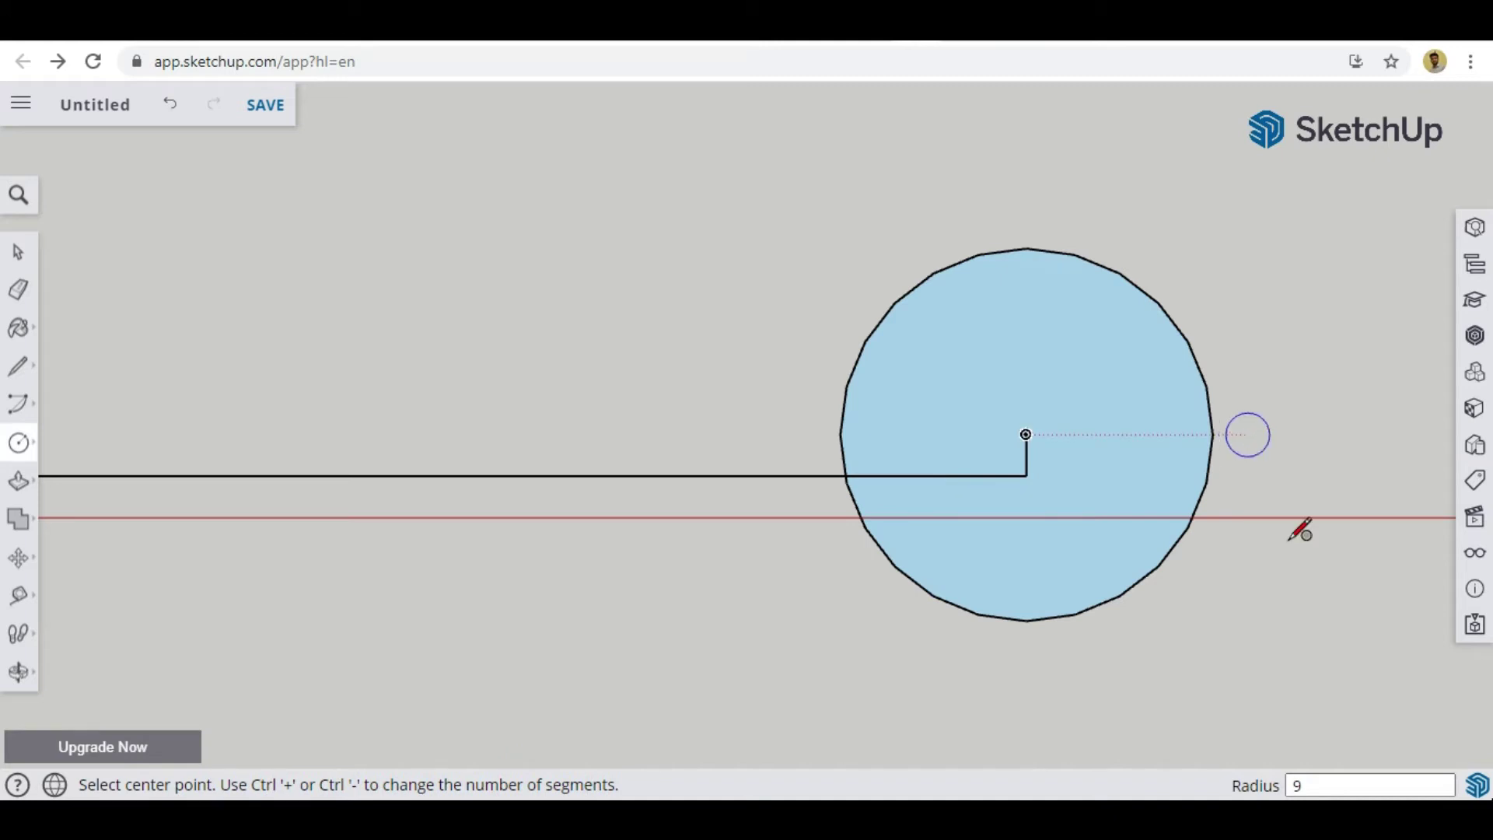
pyautogui.scroll(-4, 1333, 534)
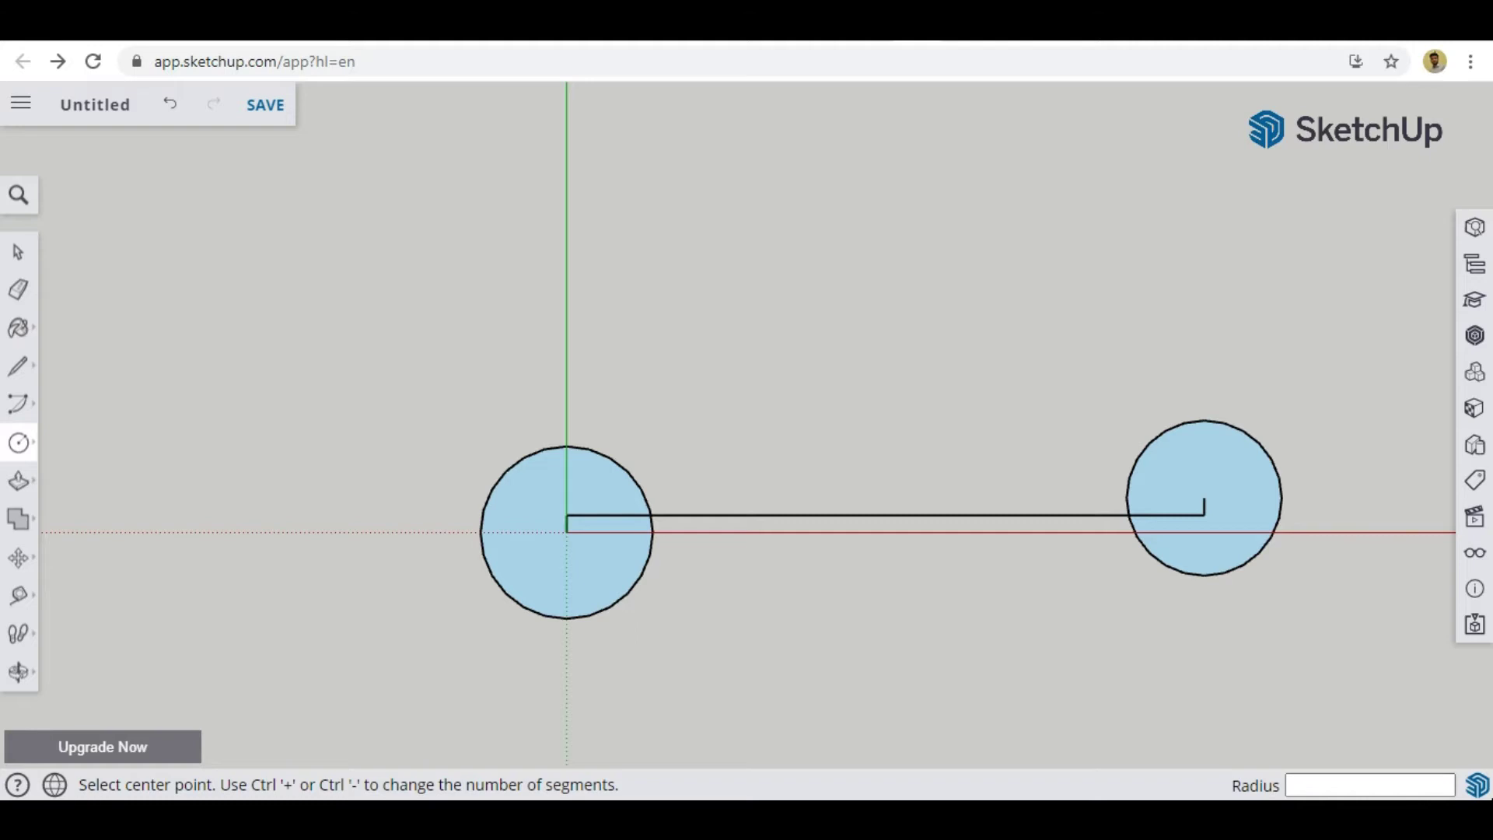
# Draw a line about 4 mm upward in the green direction from the near end of the 74 mm line, inside the 10 mm circle
pyautogui.click(502, 716)
pyautogui.press('l')
pyautogui.scroll(3, 591, 517)
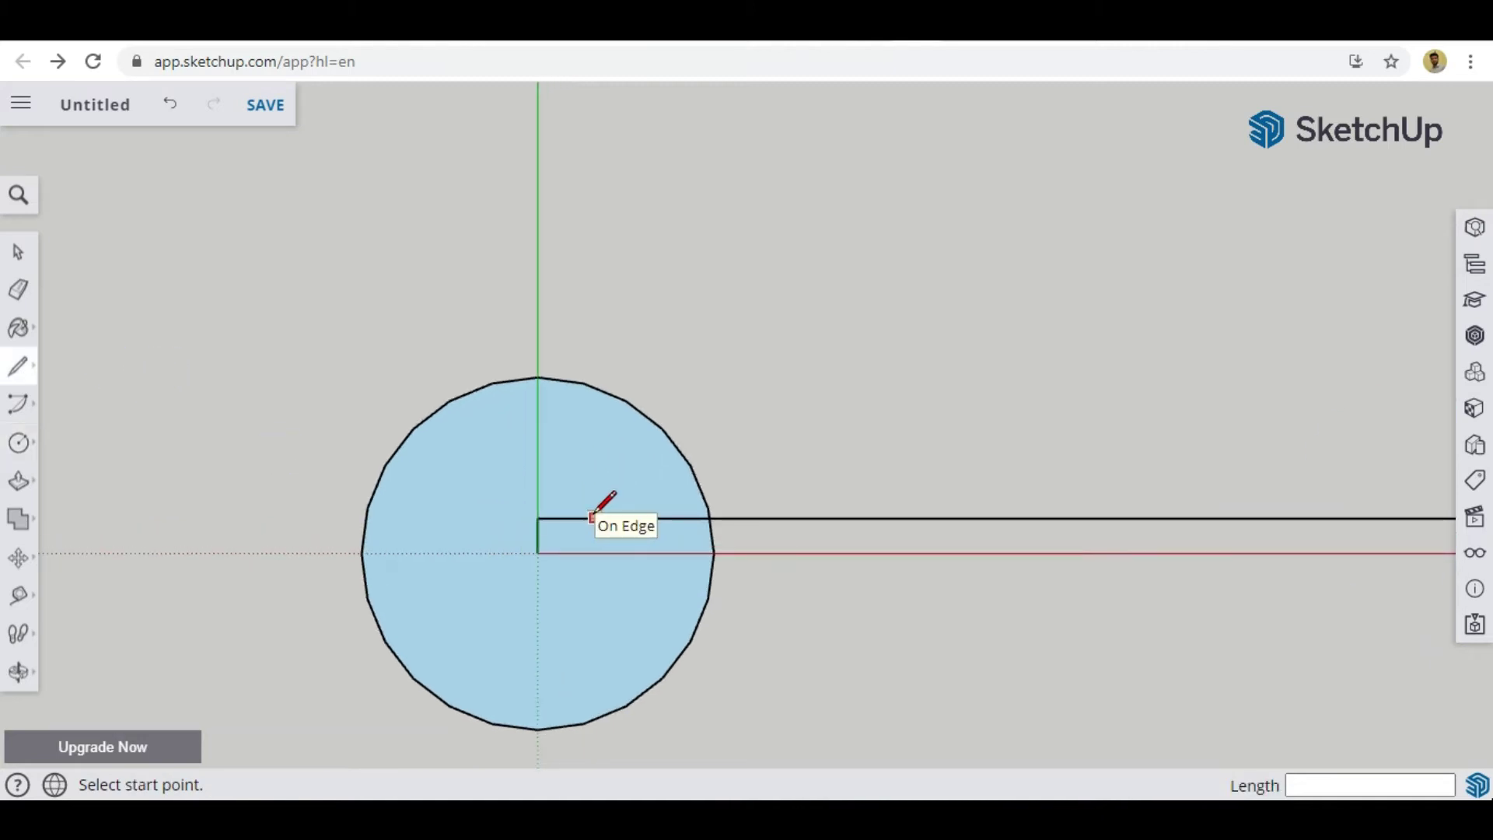
pyautogui.click(538, 517)
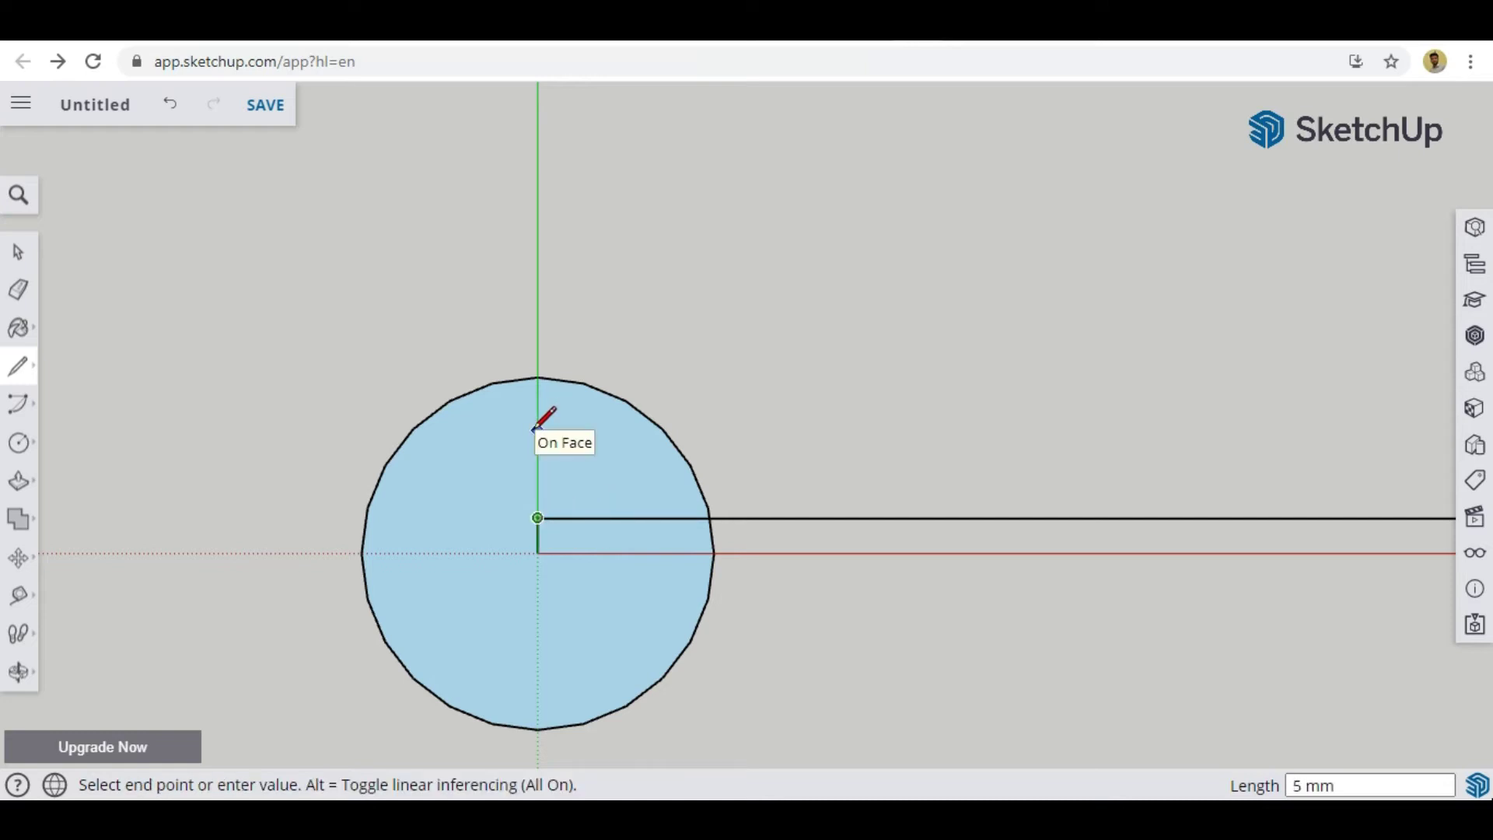
pyautogui.click(537, 446)
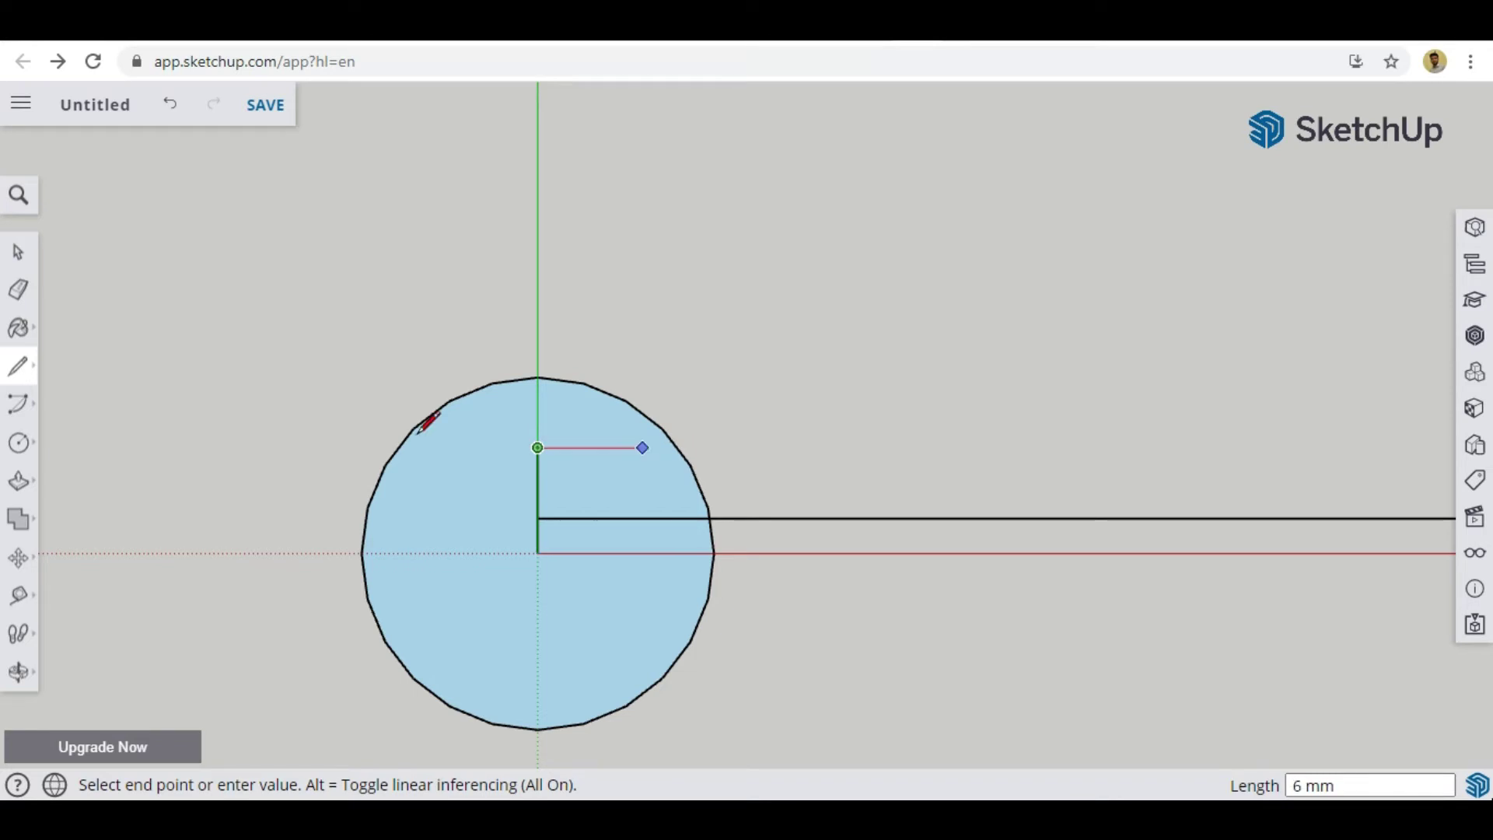
# Extend the line about 71 mm parallel to the red axis into the 9 mm circle to form the handle's upper edge
pyautogui.scroll(-3, 327, 455)
pyautogui.scroll(-2, 266, 489)
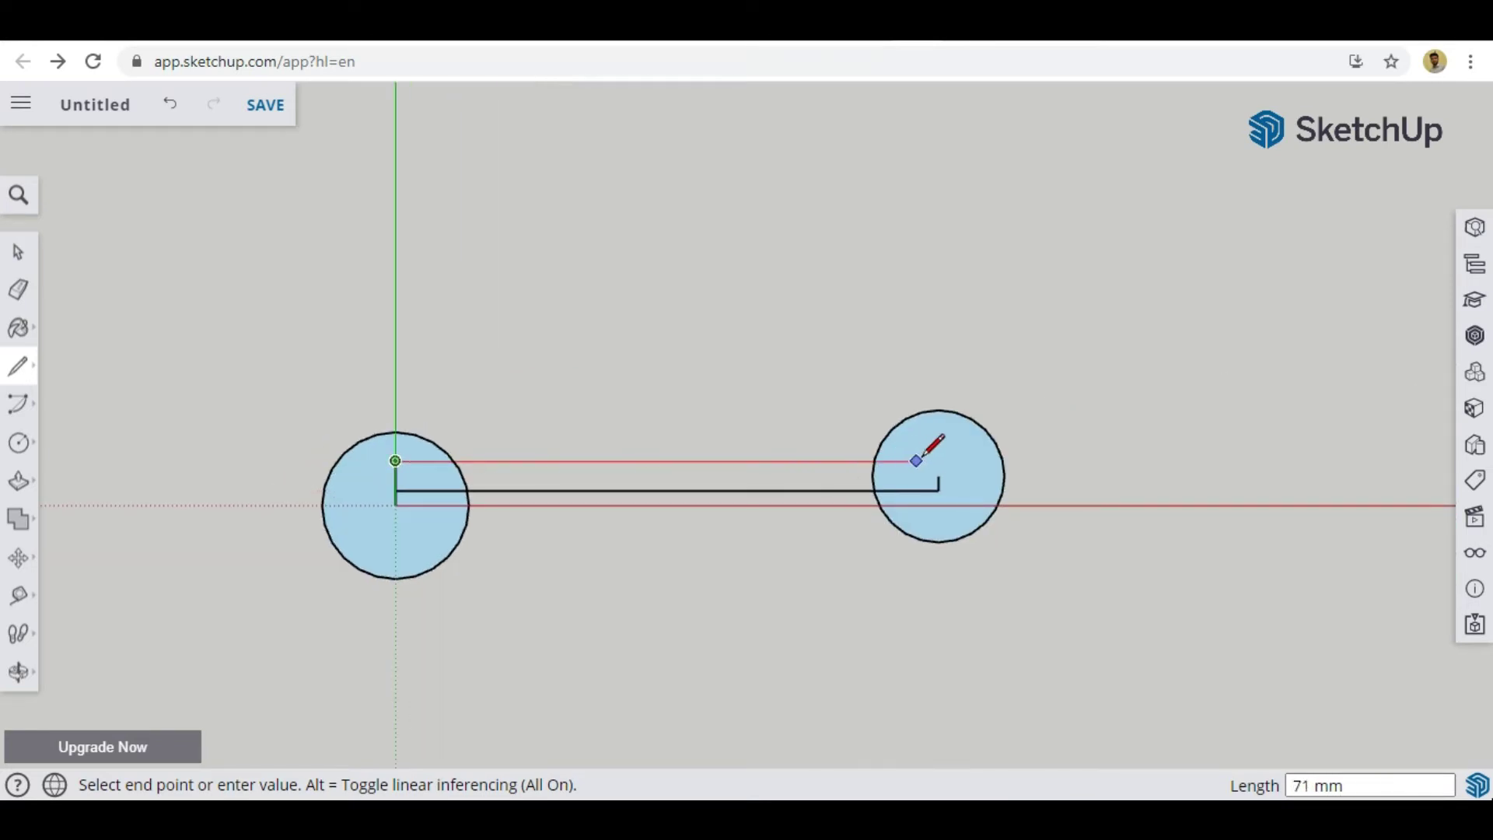
pyautogui.scroll(3, 920, 460)
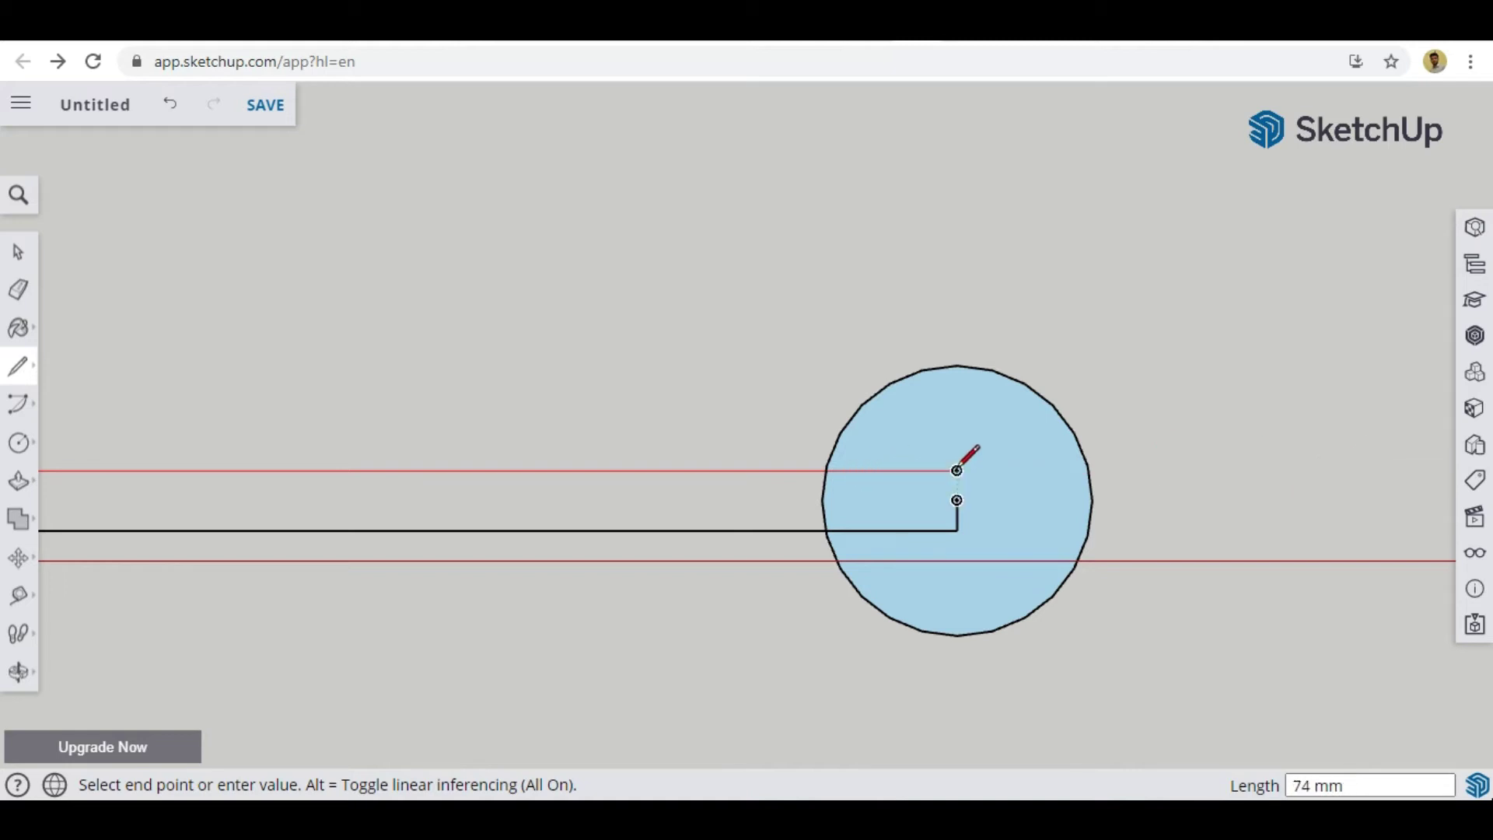
pyautogui.click(913, 471)
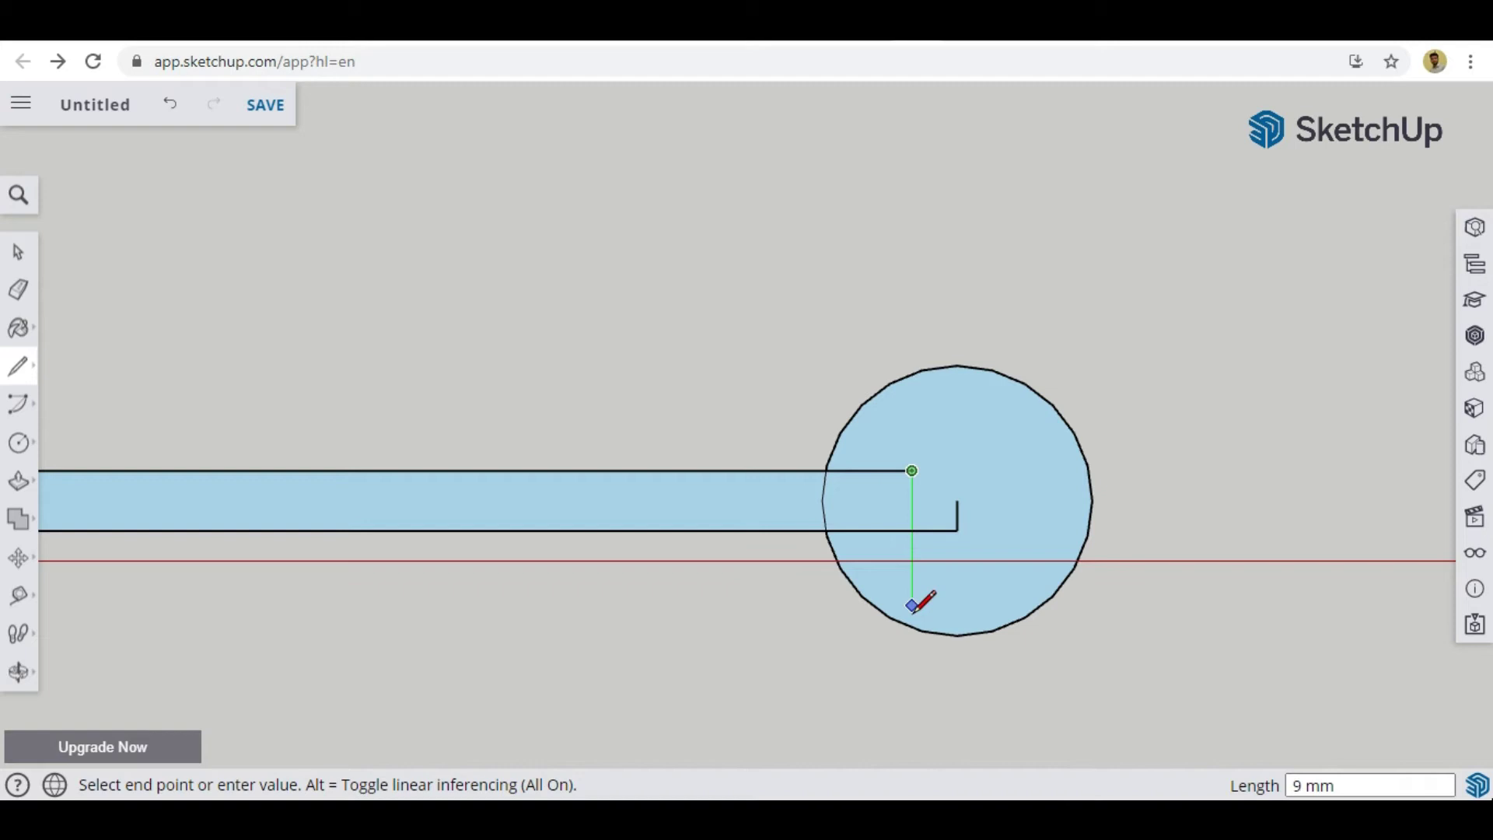
# Draw a line about 8 mm downward along the green direction from the upper edge's end inside the 9 mm circle
pyautogui.scroll(-3, 1134, 490)
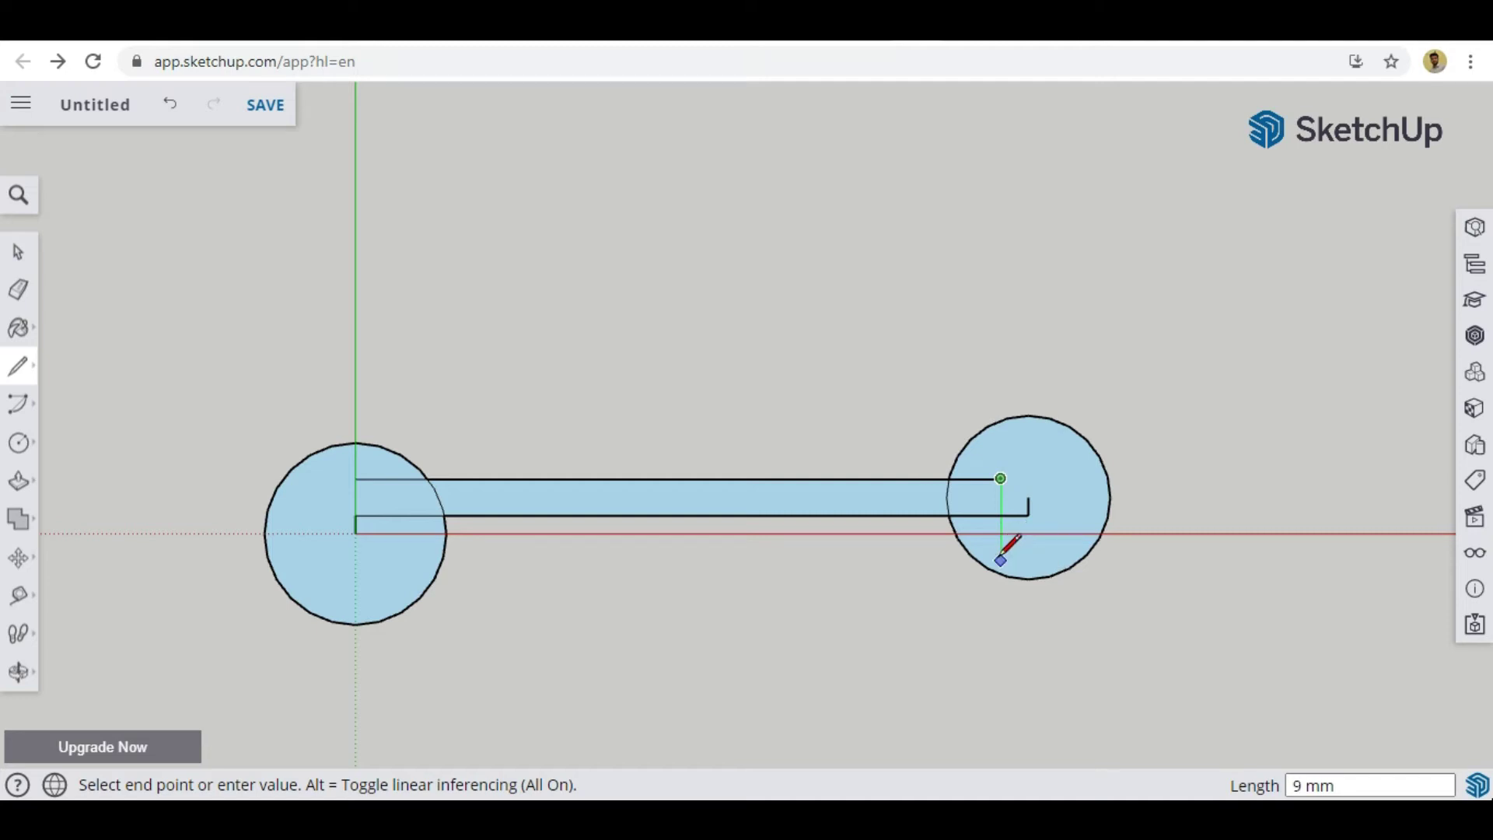
pyautogui.scroll(2, 1002, 515)
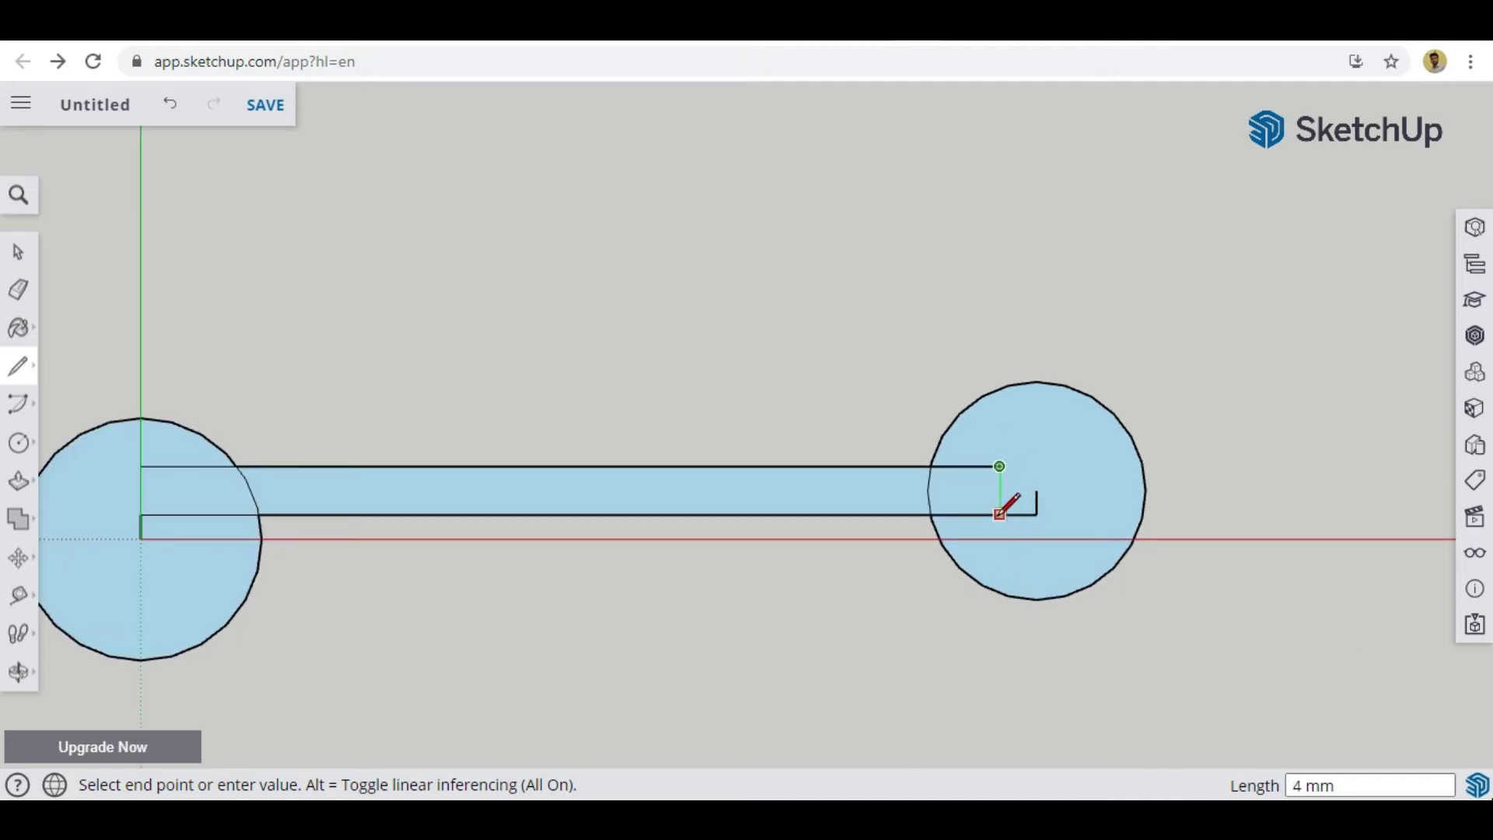
pyautogui.scroll(1, 1003, 557)
pyautogui.click(999, 562)
# Extend the line 71 mm parallel to the red axis back into the 10 mm circle to form the handle's lower edge
pyautogui.scroll(-3, 1330, 529)
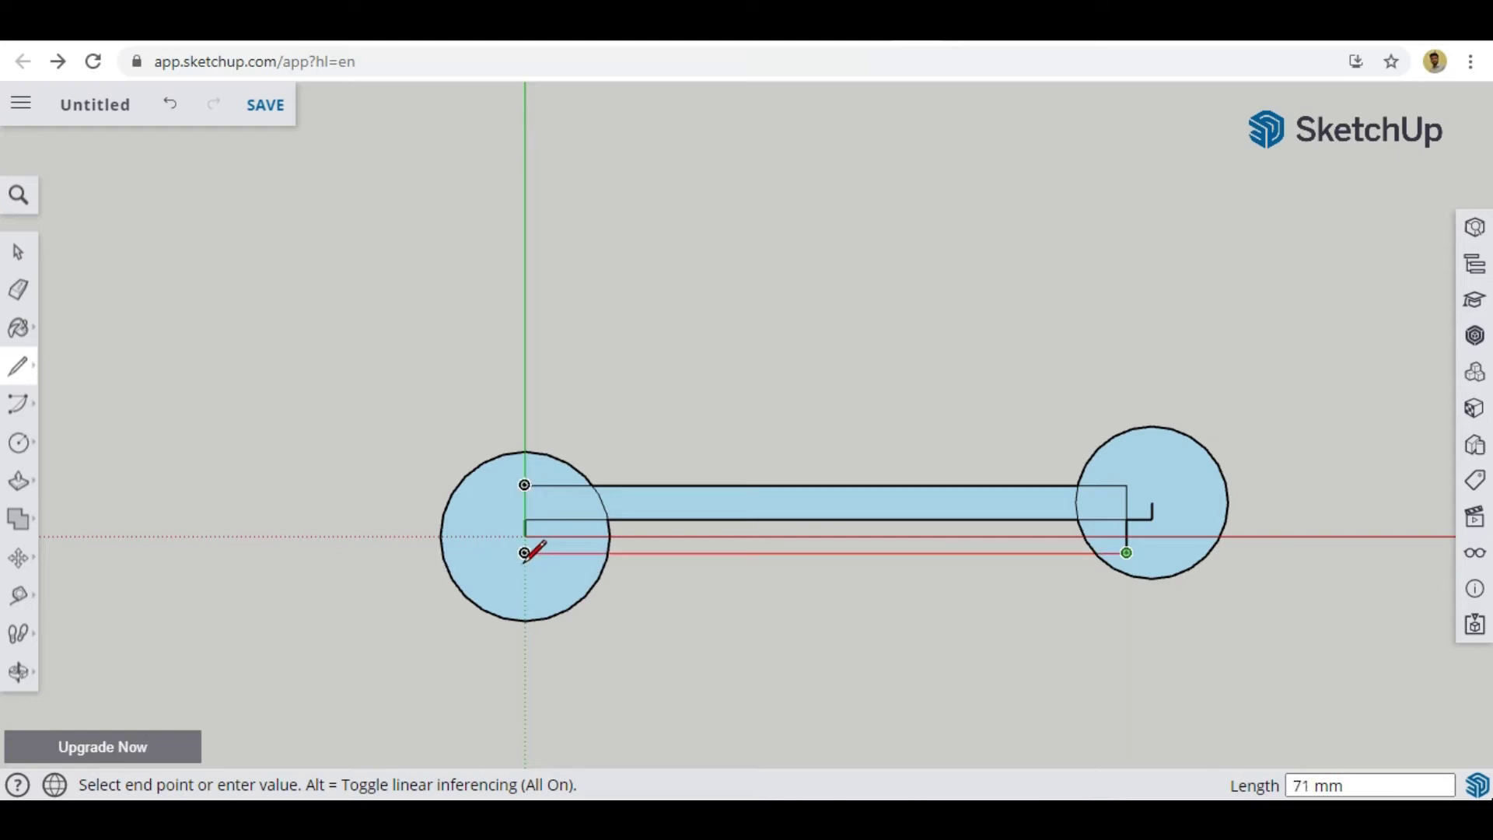
pyautogui.scroll(3, 527, 556)
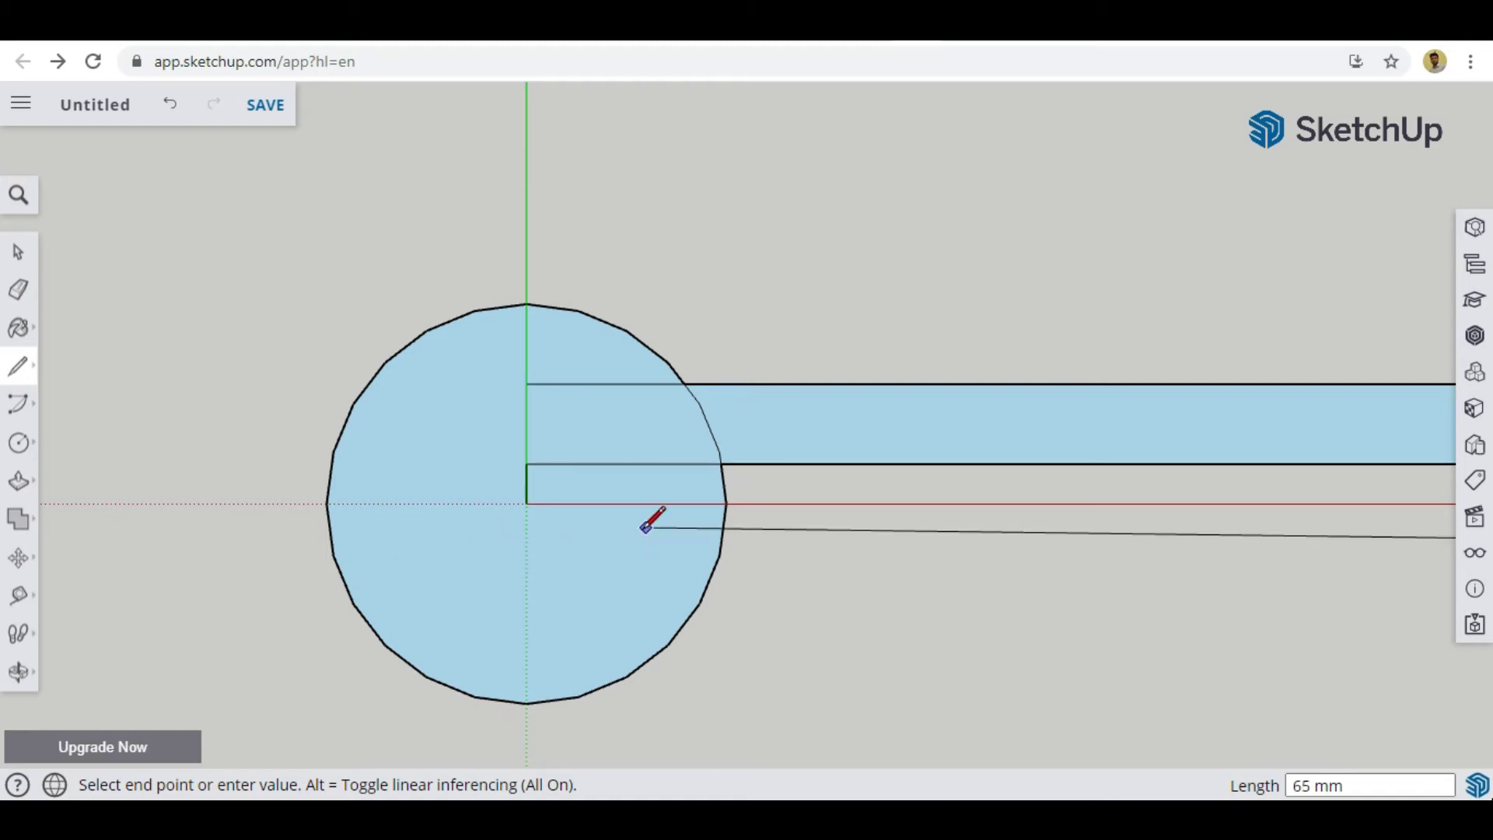
pyautogui.click(525, 543)
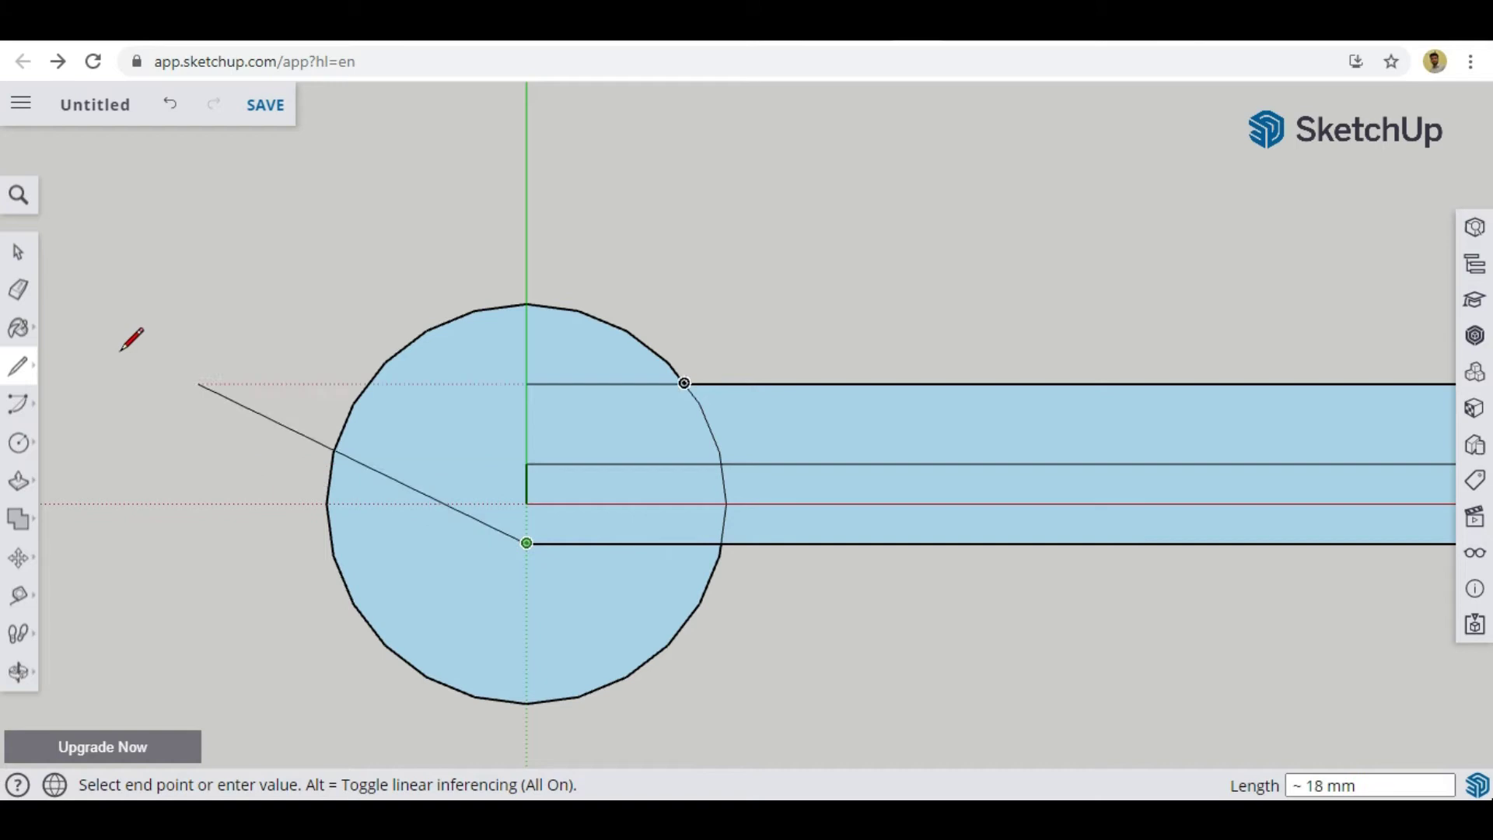
# Erase the ends of the handle's upper and lower edges and the upper vertical segment inside the 10 mm circle
pyautogui.click(20, 292)
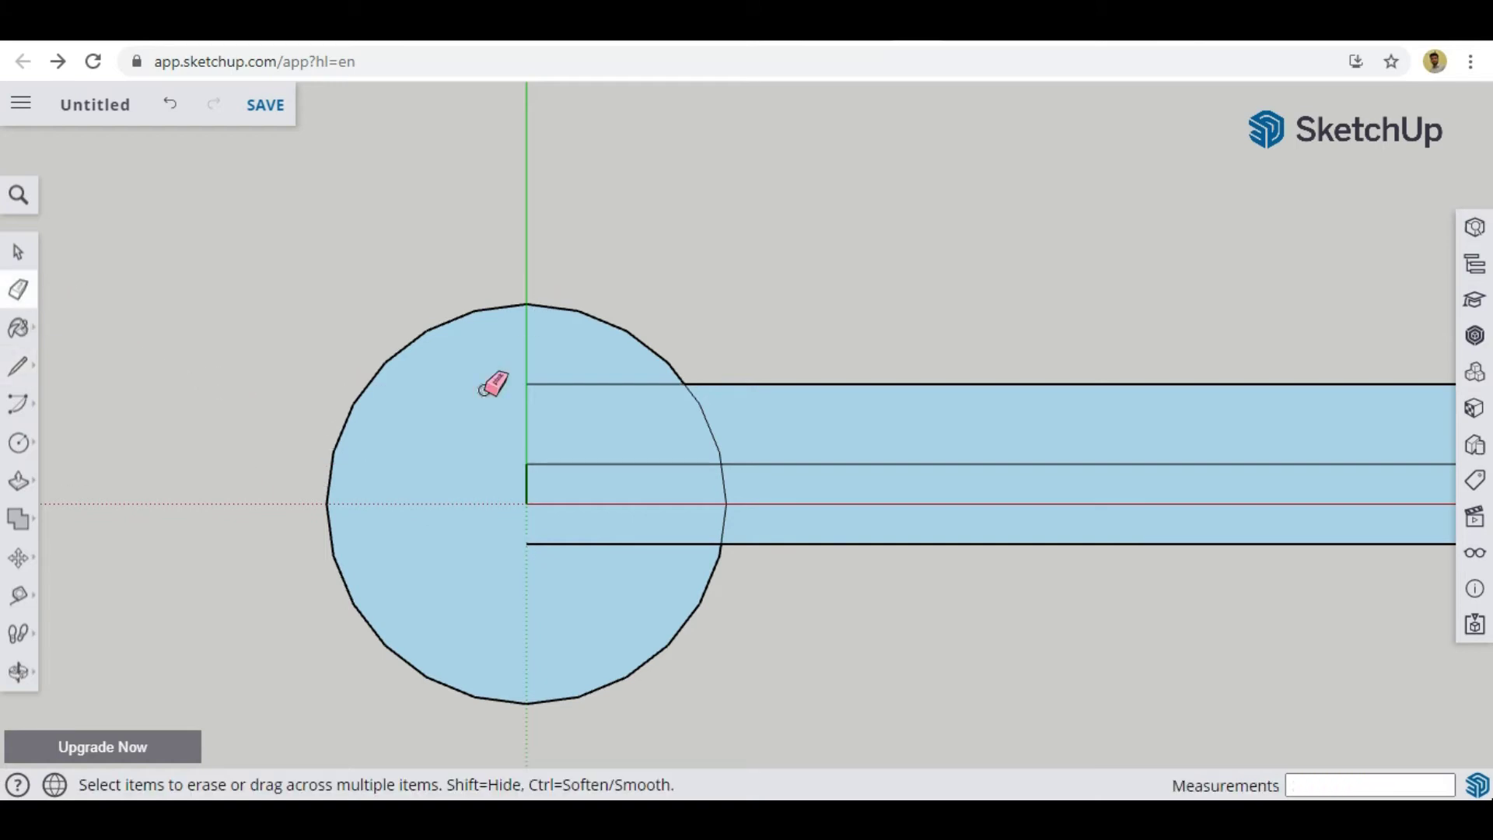
pyautogui.click(576, 383)
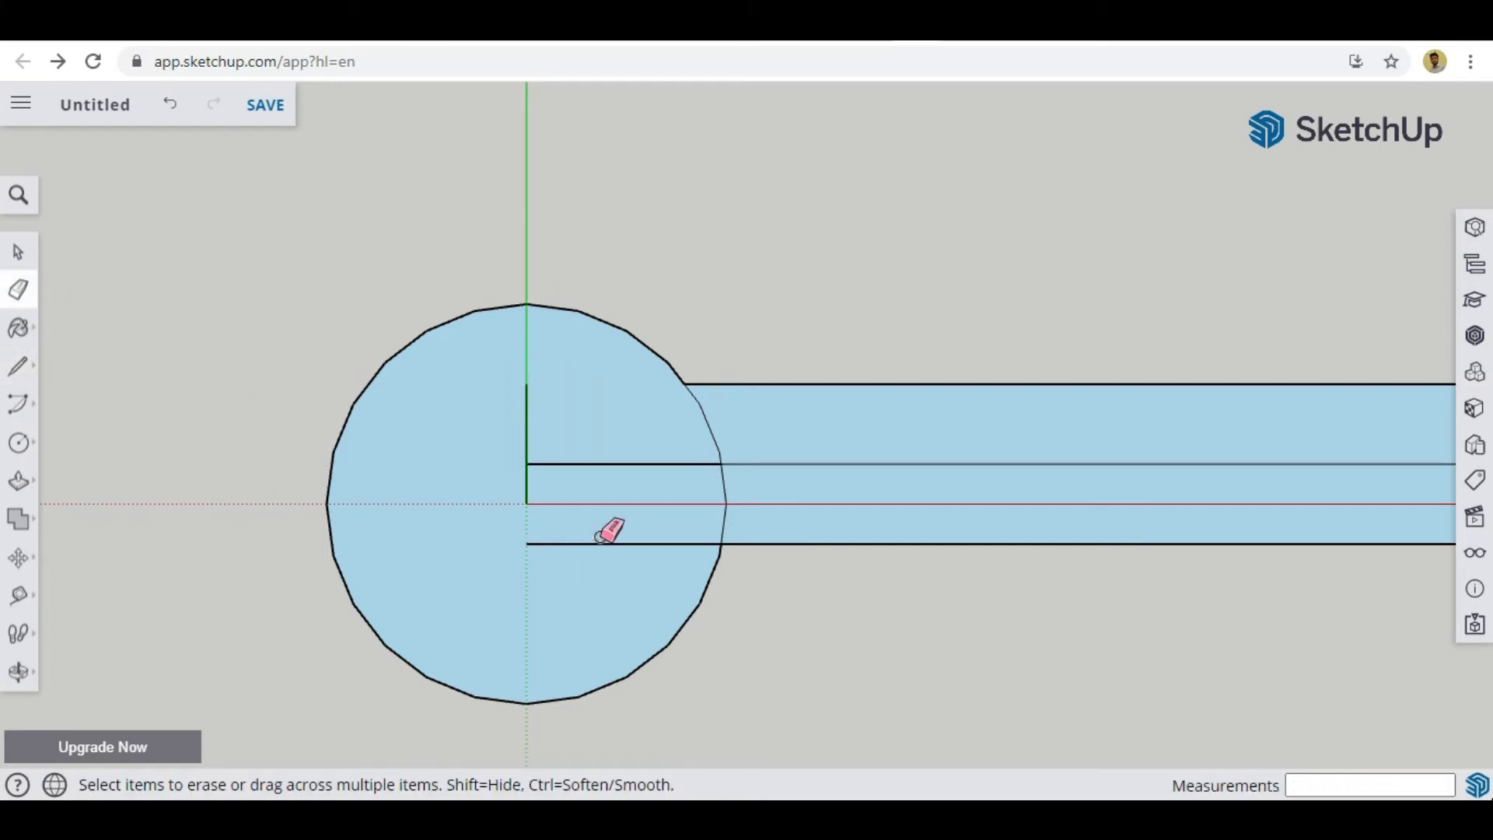
pyautogui.click(604, 543)
pyautogui.click(523, 416)
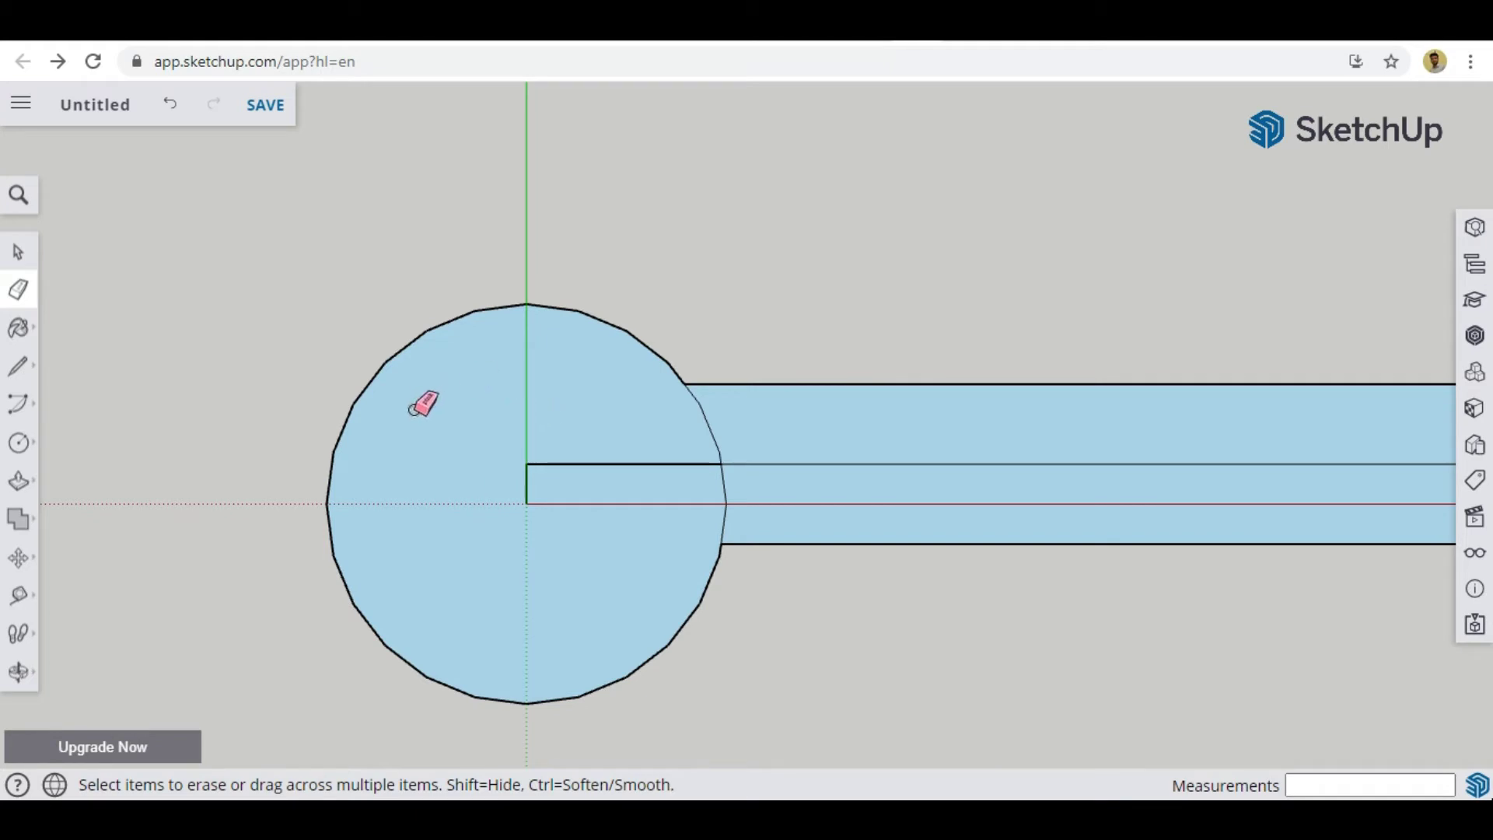
# Erase the ends of the handle edges and the vertical closing line inside the 9 mm circle, keeping the centreline
pyautogui.scroll(-4, 200, 438)
pyautogui.scroll(1, 921, 427)
pyautogui.scroll(1, 918, 430)
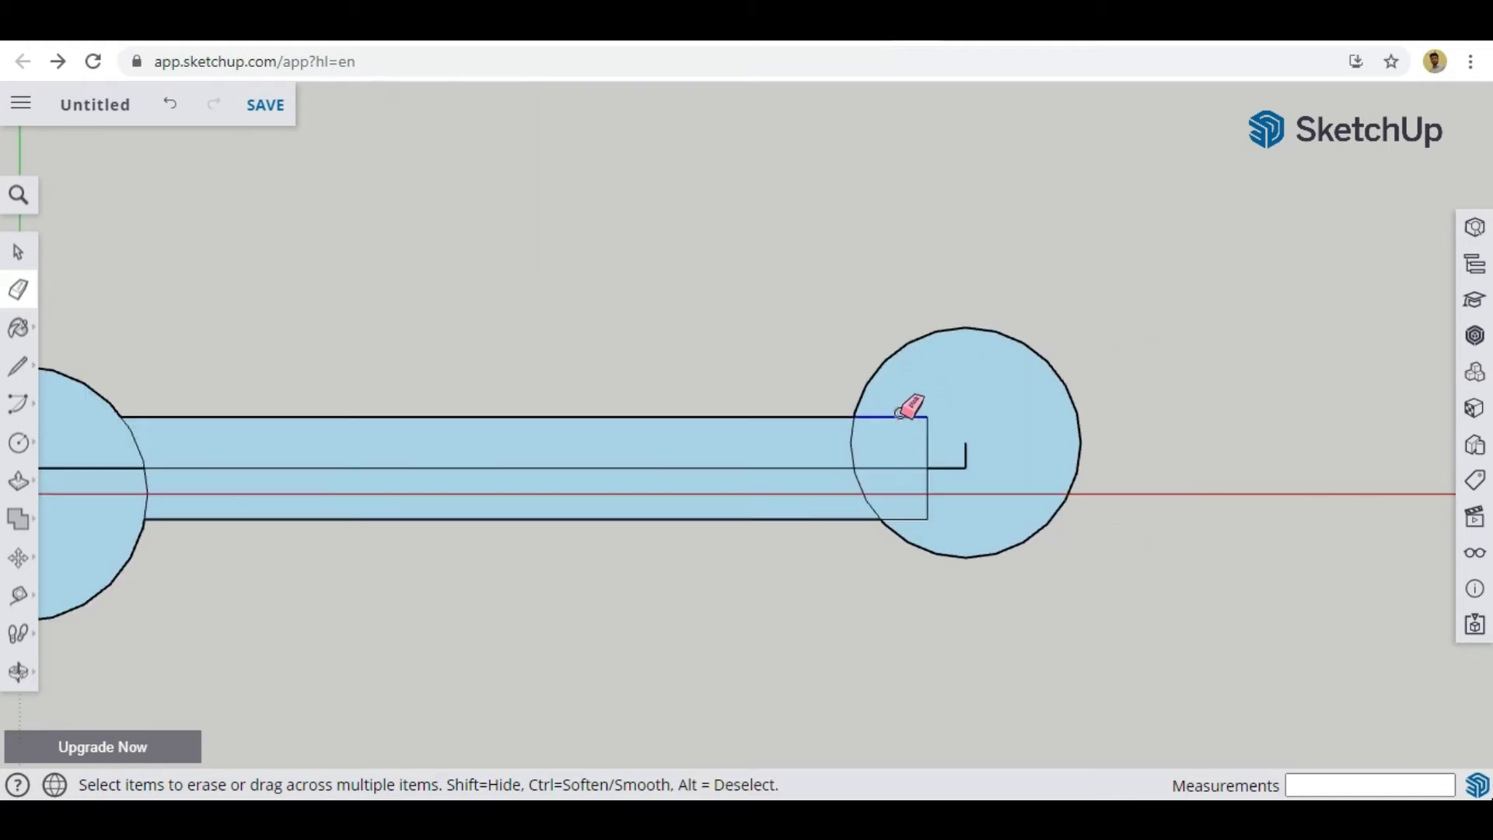
pyautogui.moveTo(893, 511); pyautogui.dragTo(997, 508)
pyautogui.scroll(-3, 1167, 517)
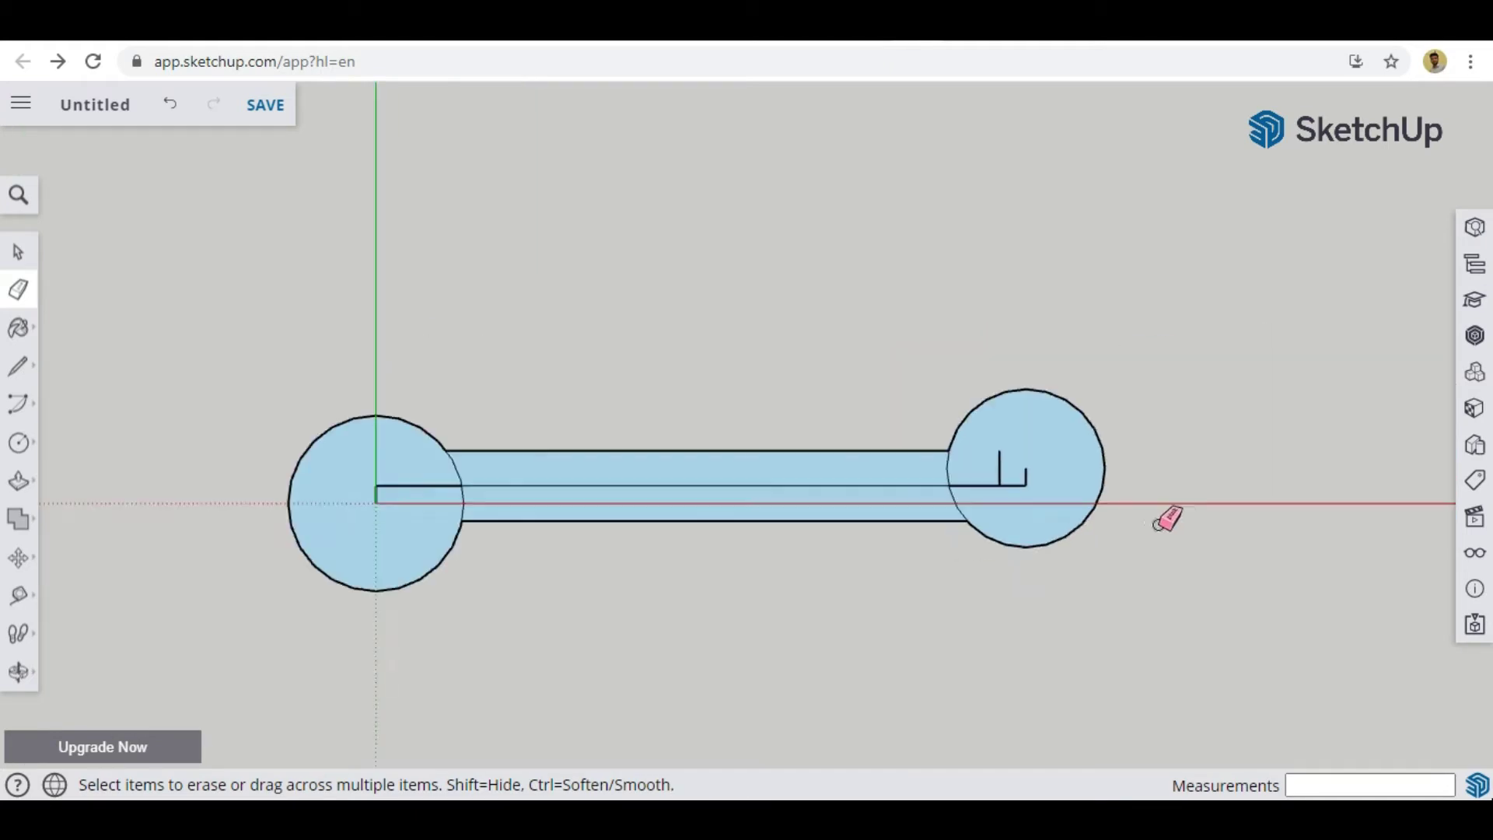
pyautogui.click(1018, 470)
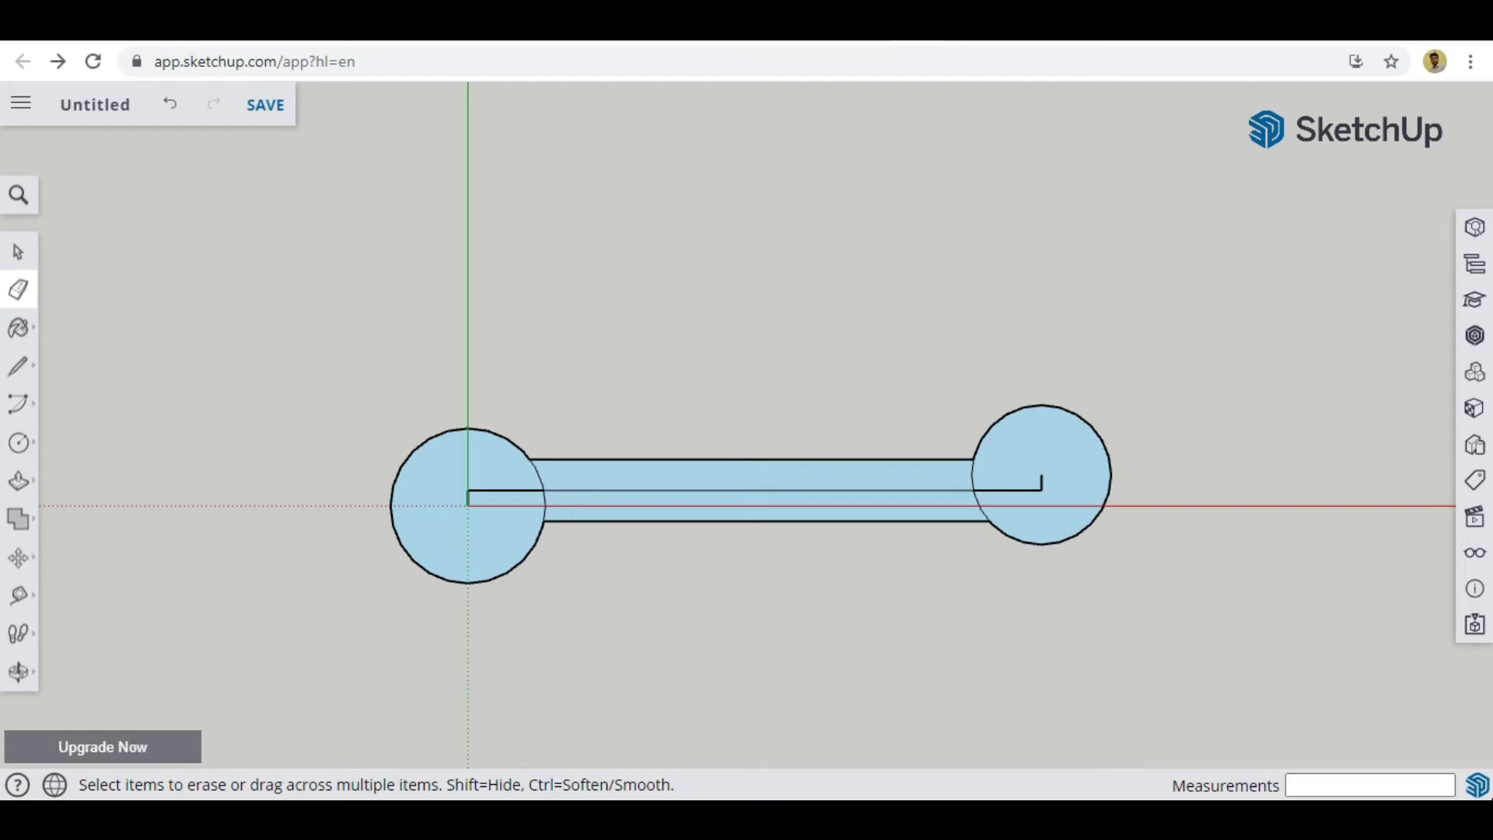
# Switch to the spanner PDF to examine the jaw offsets, widths and angle, and return to SketchUp
pyautogui.click(509, 723)
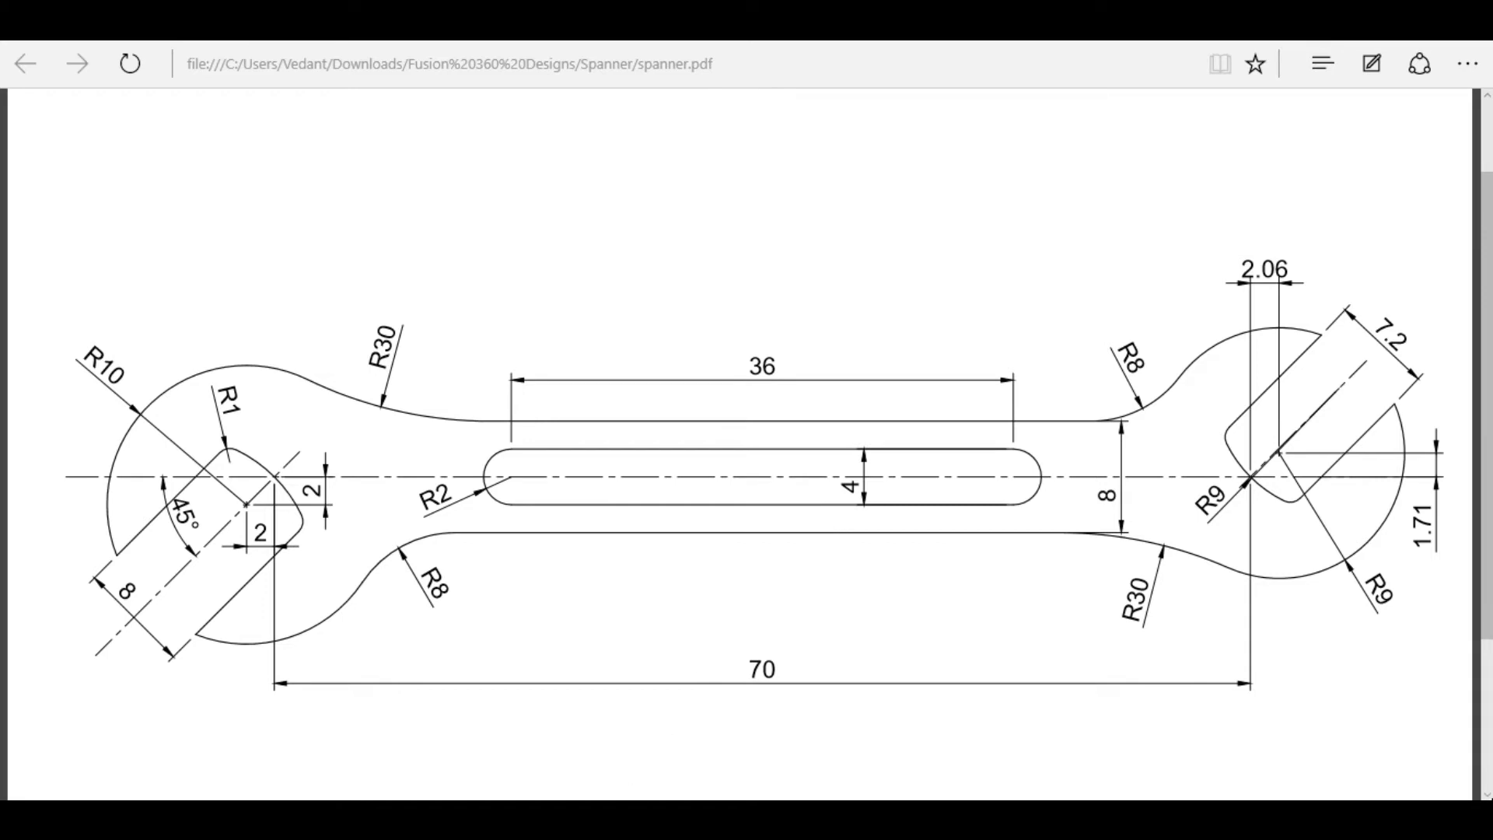
pyautogui.click(638, 819)
pyautogui.click(564, 818)
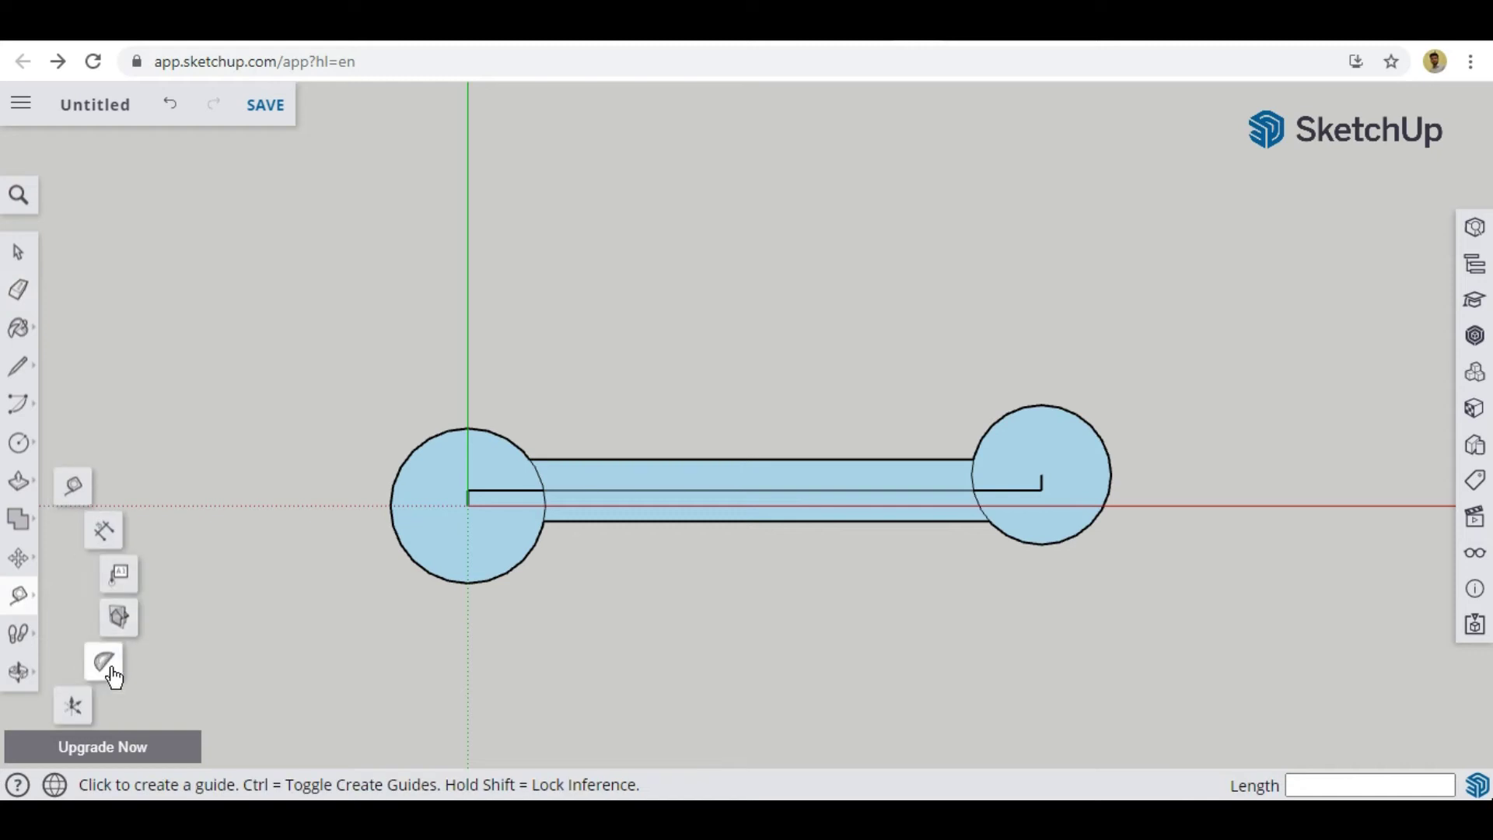
pyautogui.click(107, 662)
pyautogui.scroll(1, 459, 536)
pyautogui.scroll(1, 466, 537)
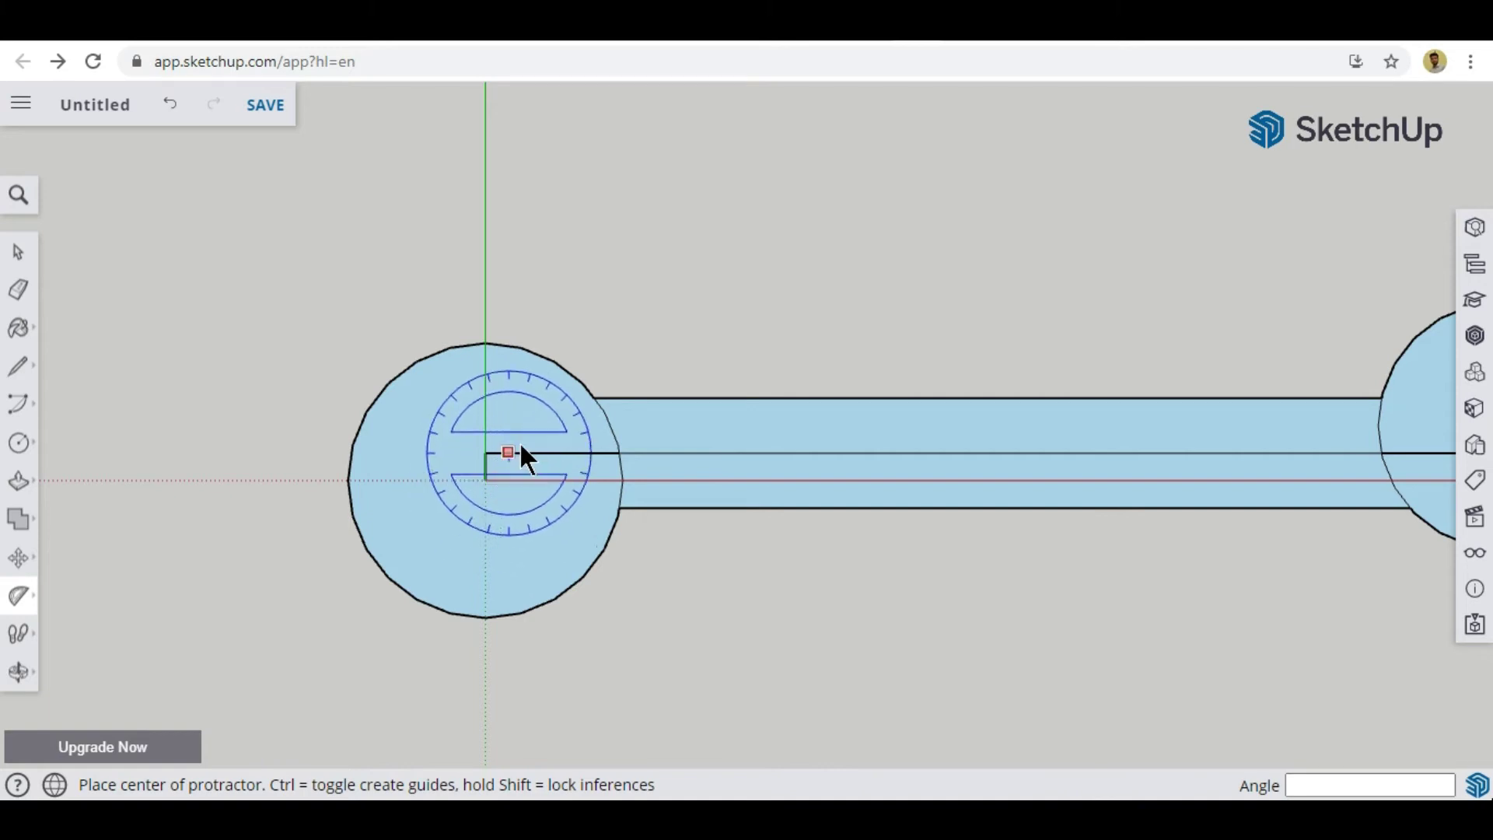
# Draw a 2 mm line along the centreline from its end in the 10 mm circle and join it diagonally to the circle's centre
pyautogui.click(18, 365)
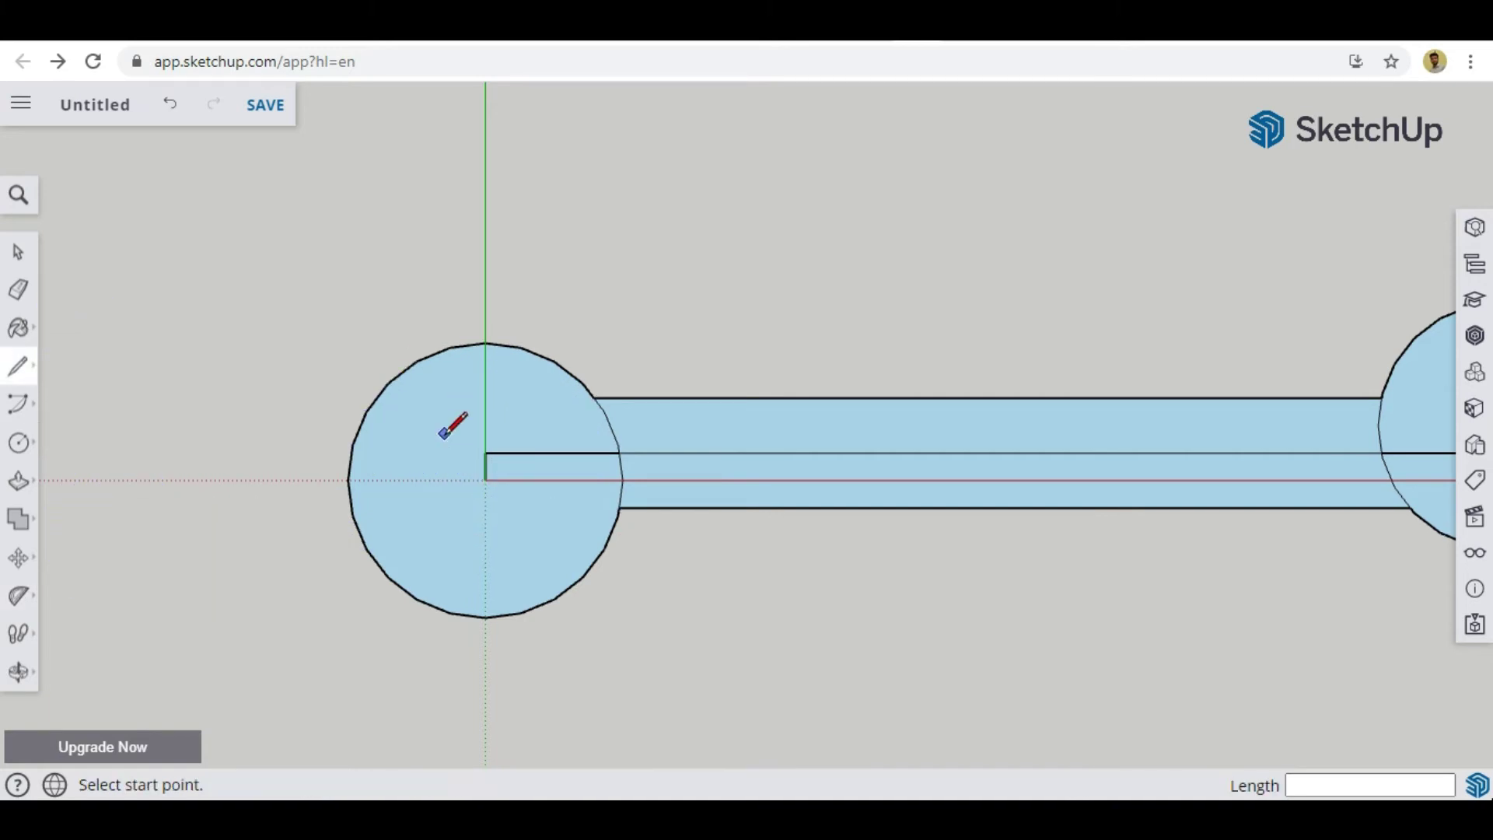
pyautogui.click(485, 452)
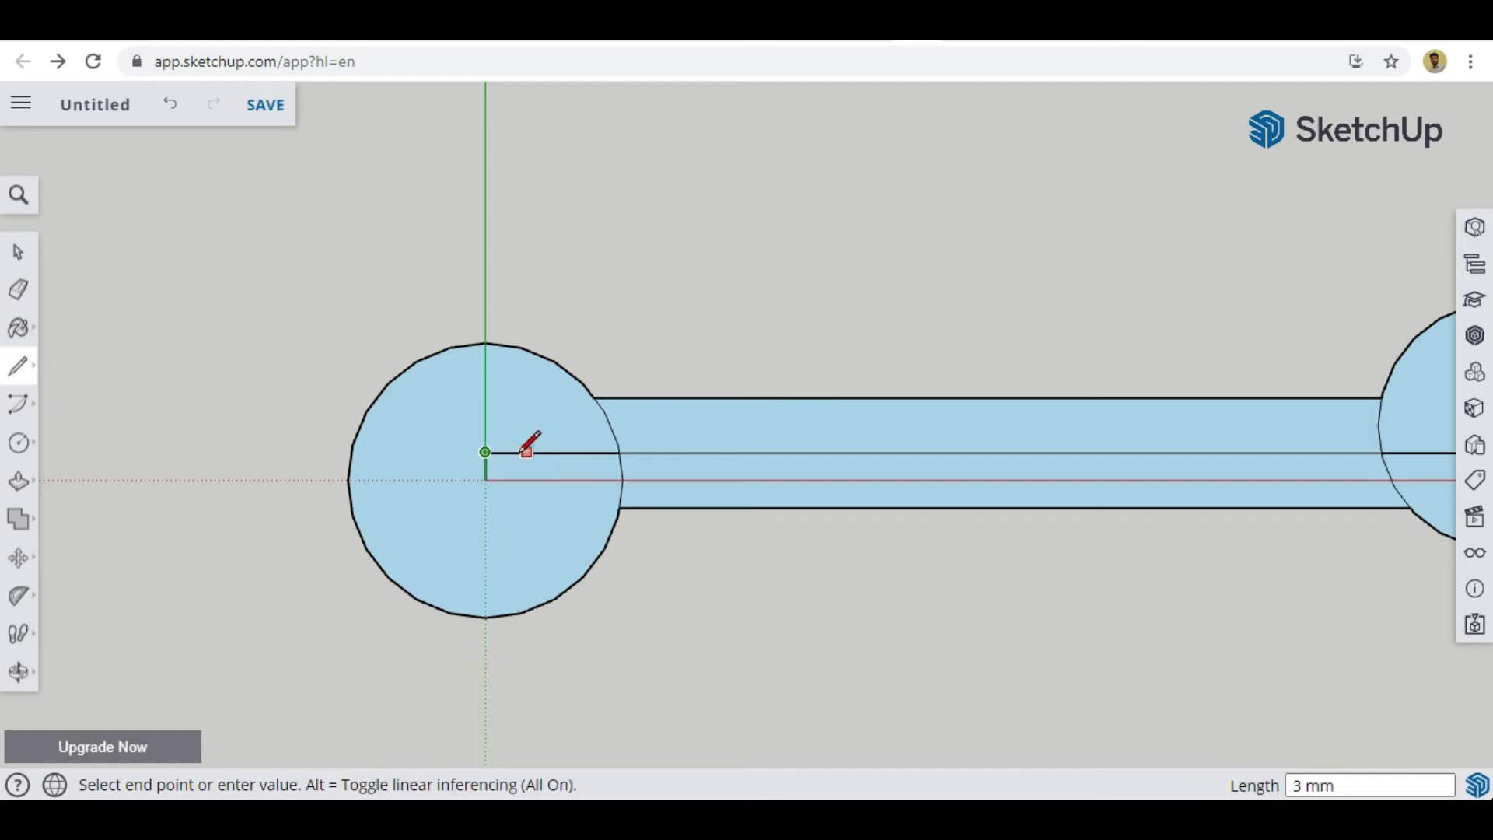
pyautogui.click(512, 451)
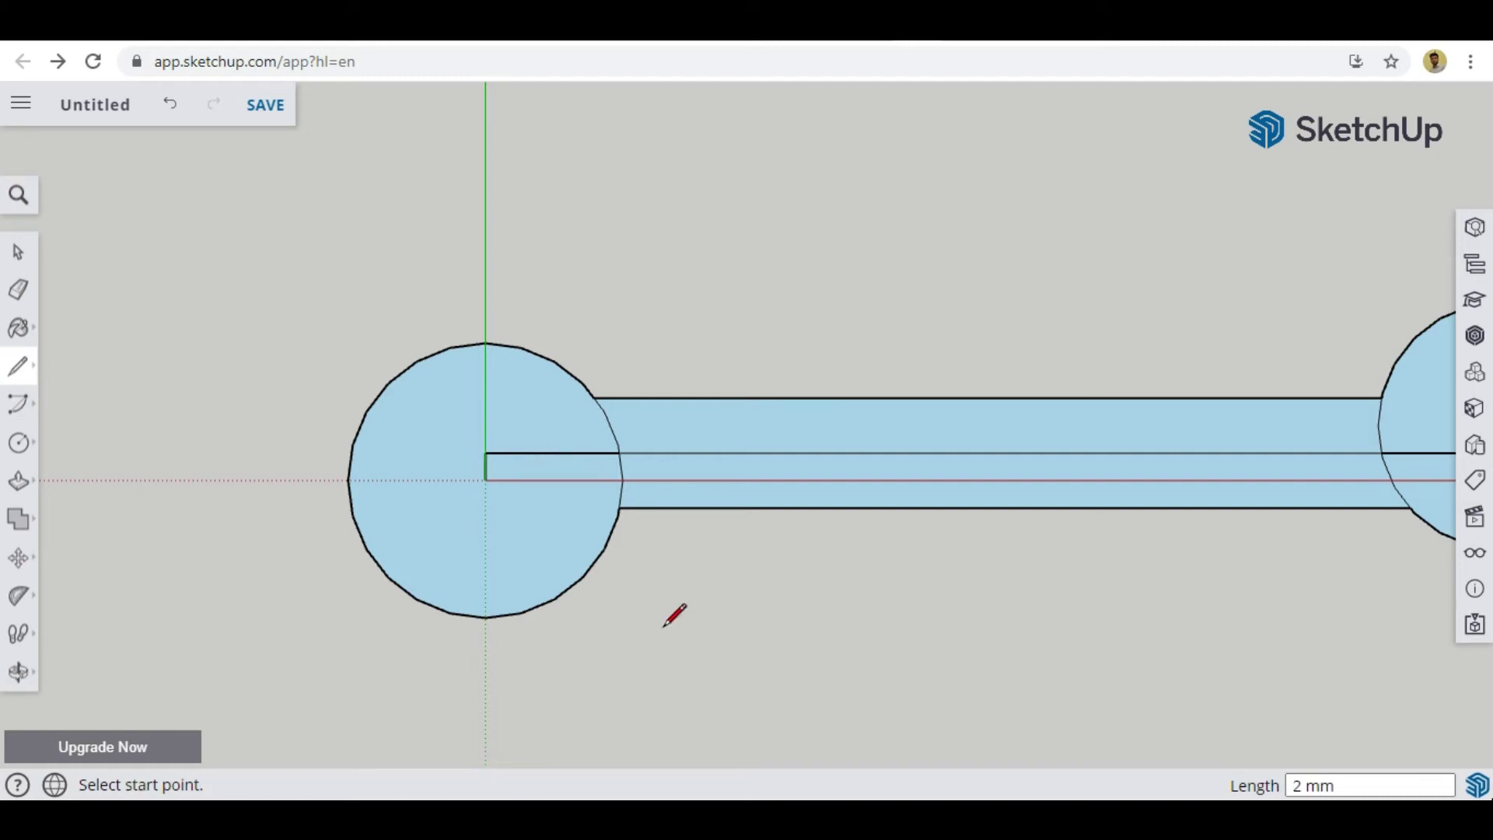
pyautogui.click(513, 451)
pyautogui.click(486, 480)
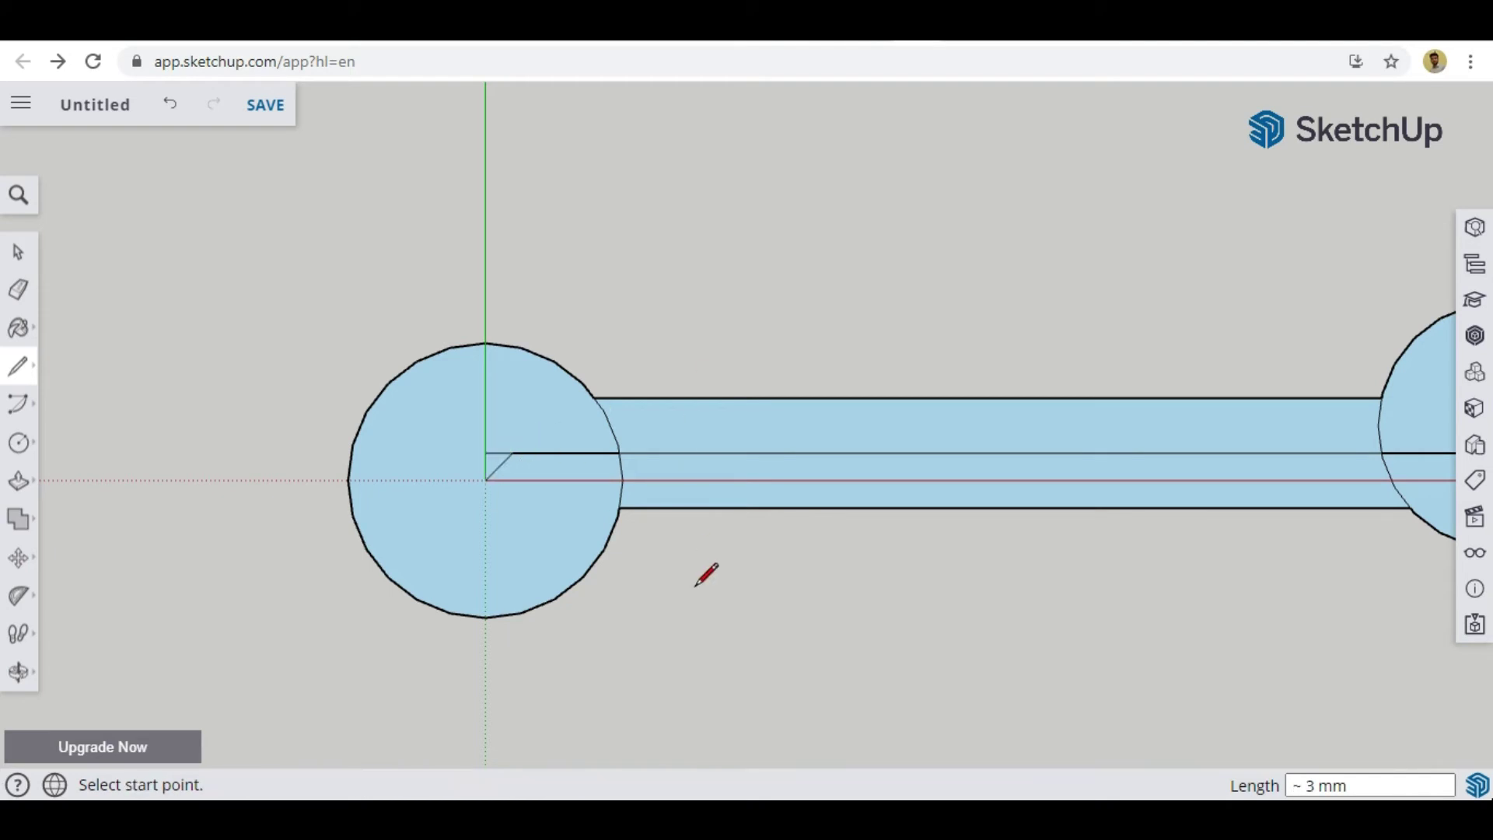
# Draw a line about 2 mm back along the centreline from its end in the 9 mm circle and join it diagonally to the circle's centre
pyautogui.scroll(-2, 268, 665)
pyautogui.scroll(3, 1161, 513)
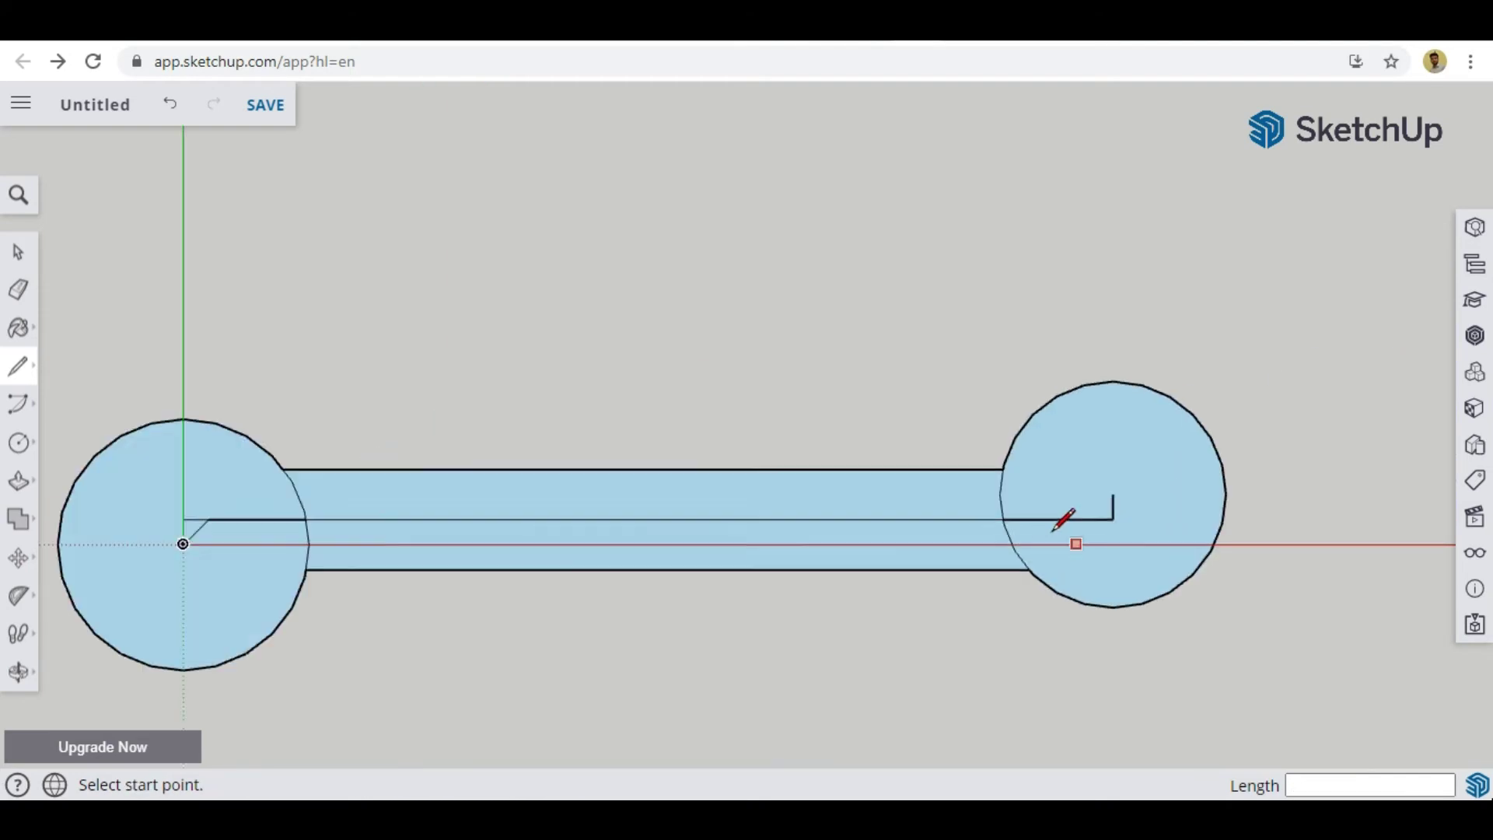
pyautogui.click(1159, 512)
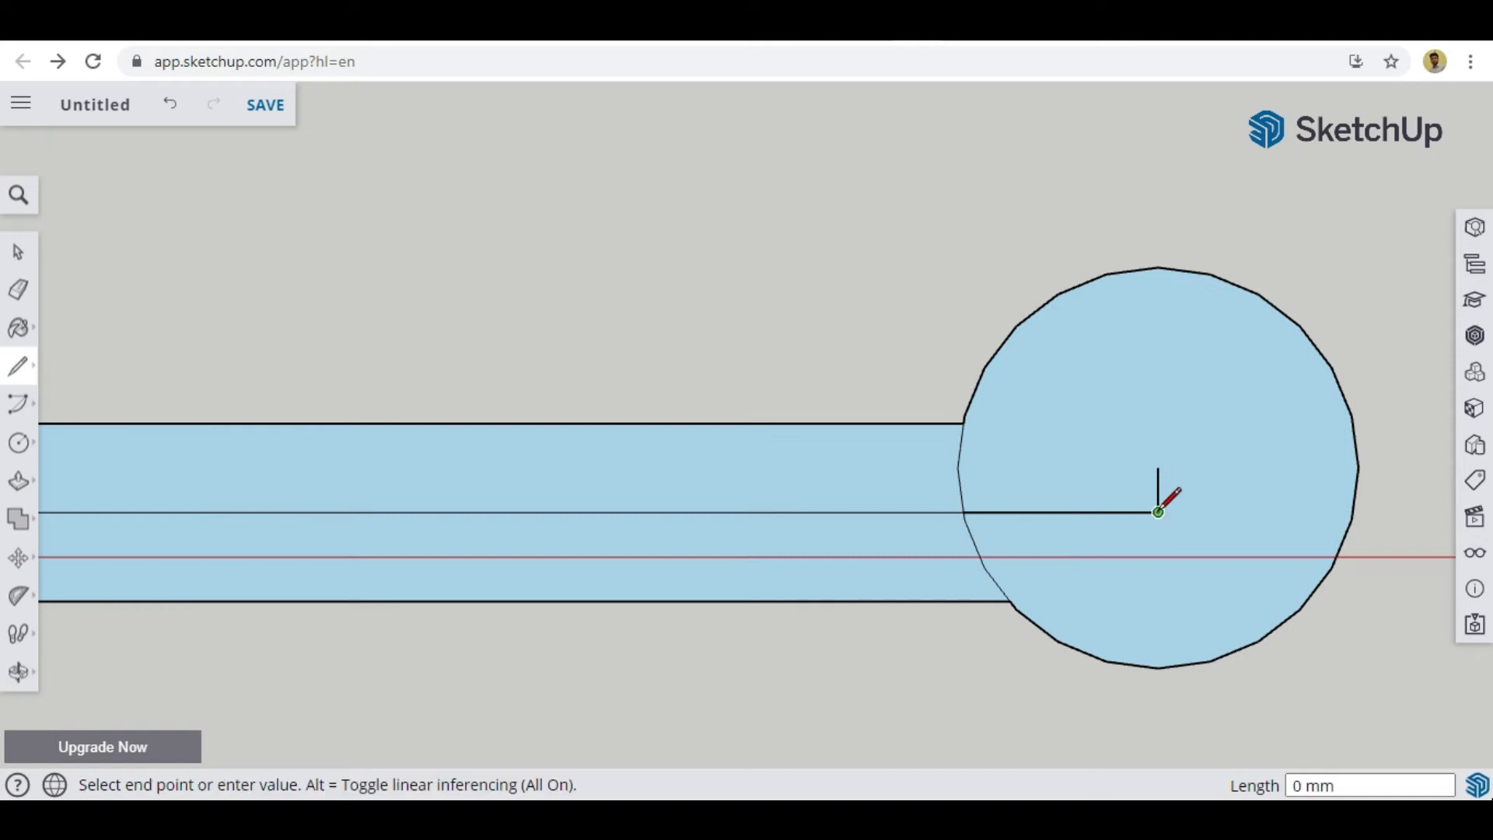
pyautogui.click(1112, 512)
pyautogui.click(1113, 512)
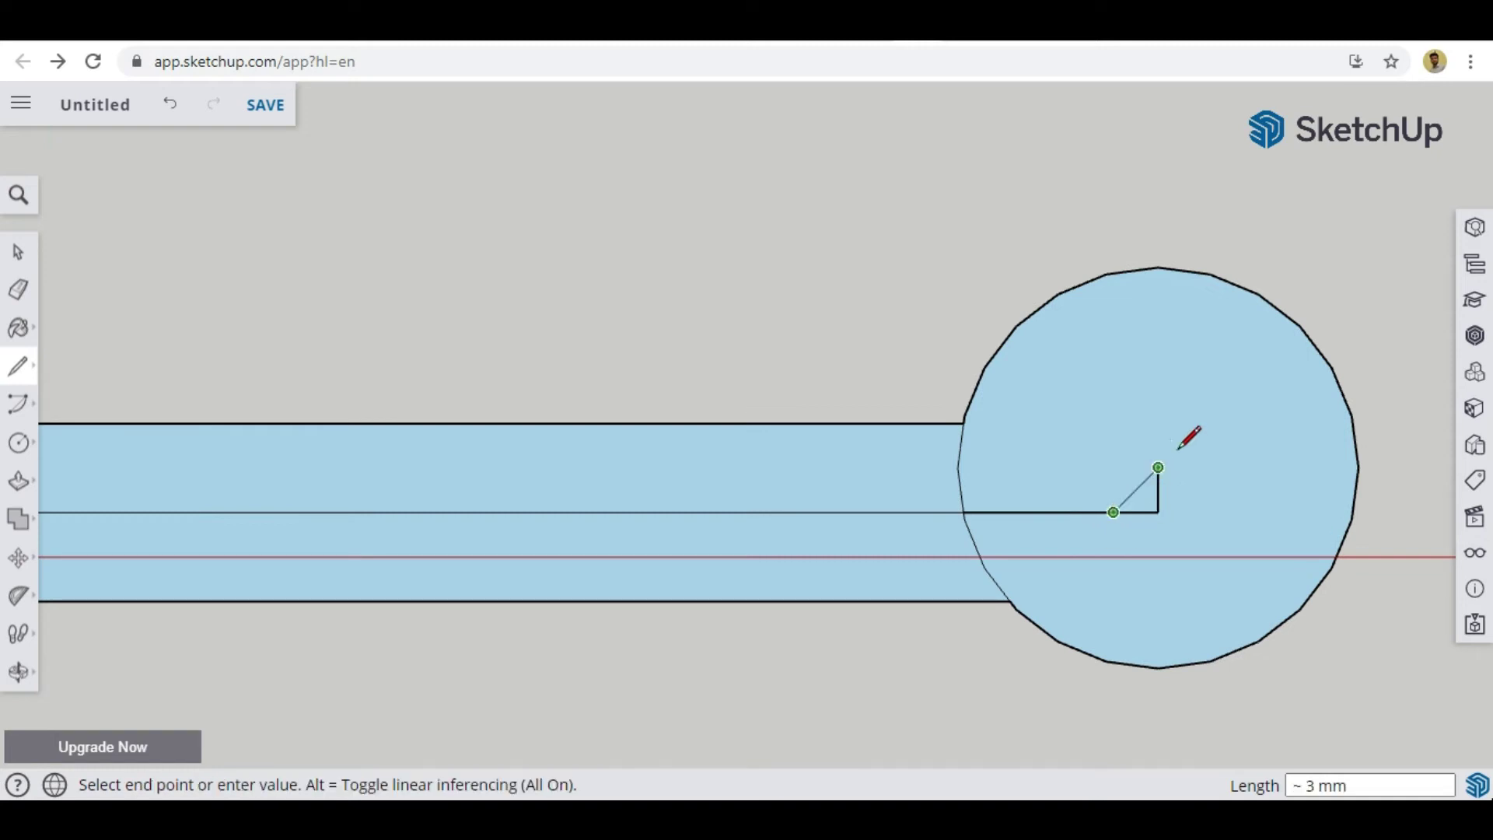
pyautogui.click(1158, 467)
pyautogui.scroll(-4, 1253, 369)
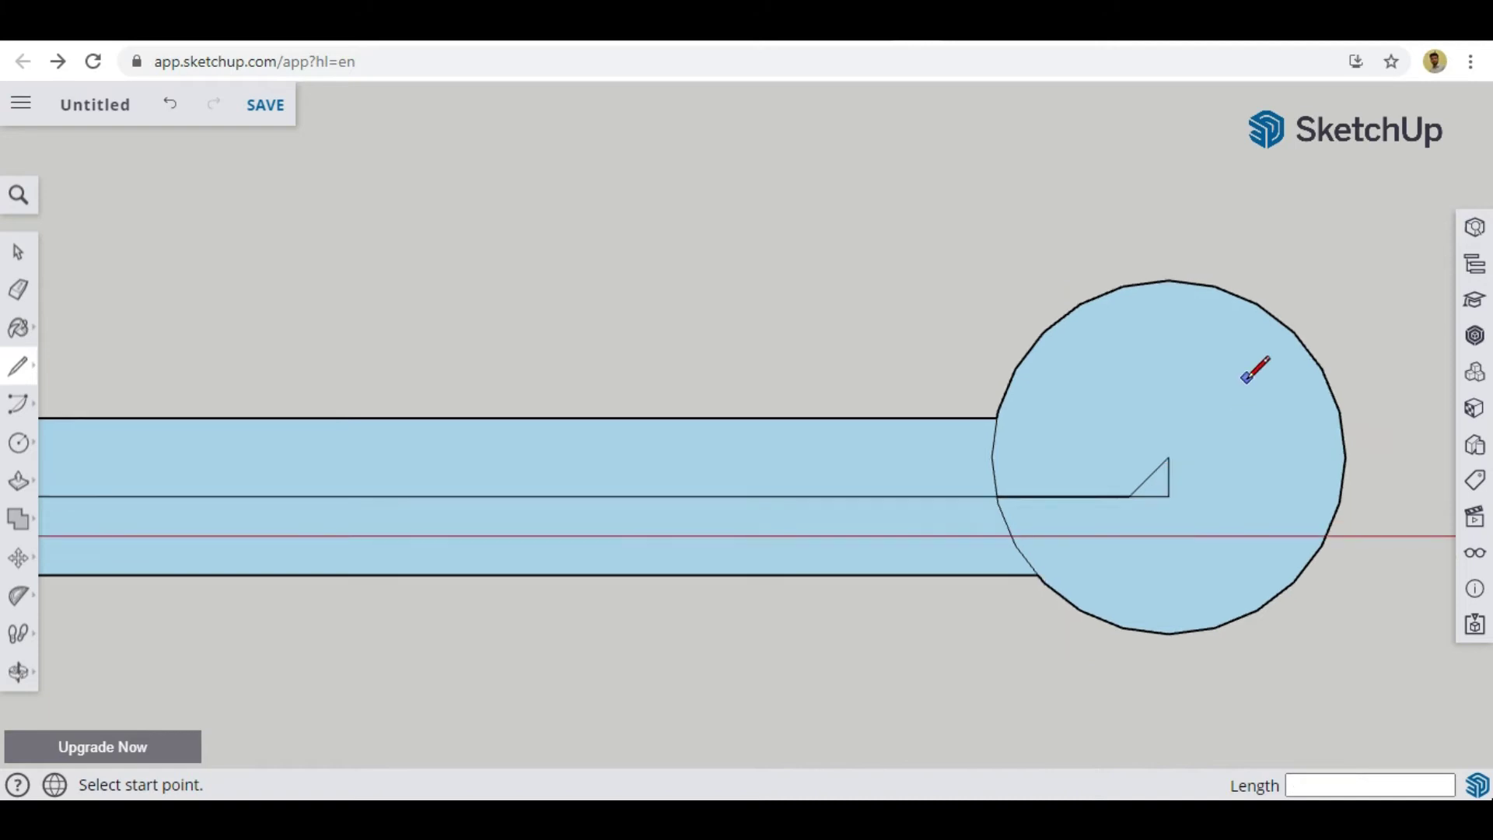
# Erase the small construction triangle inside the 10 mm circle, shortening the centreline to its 2 mm offset point
pyautogui.click(18, 289)
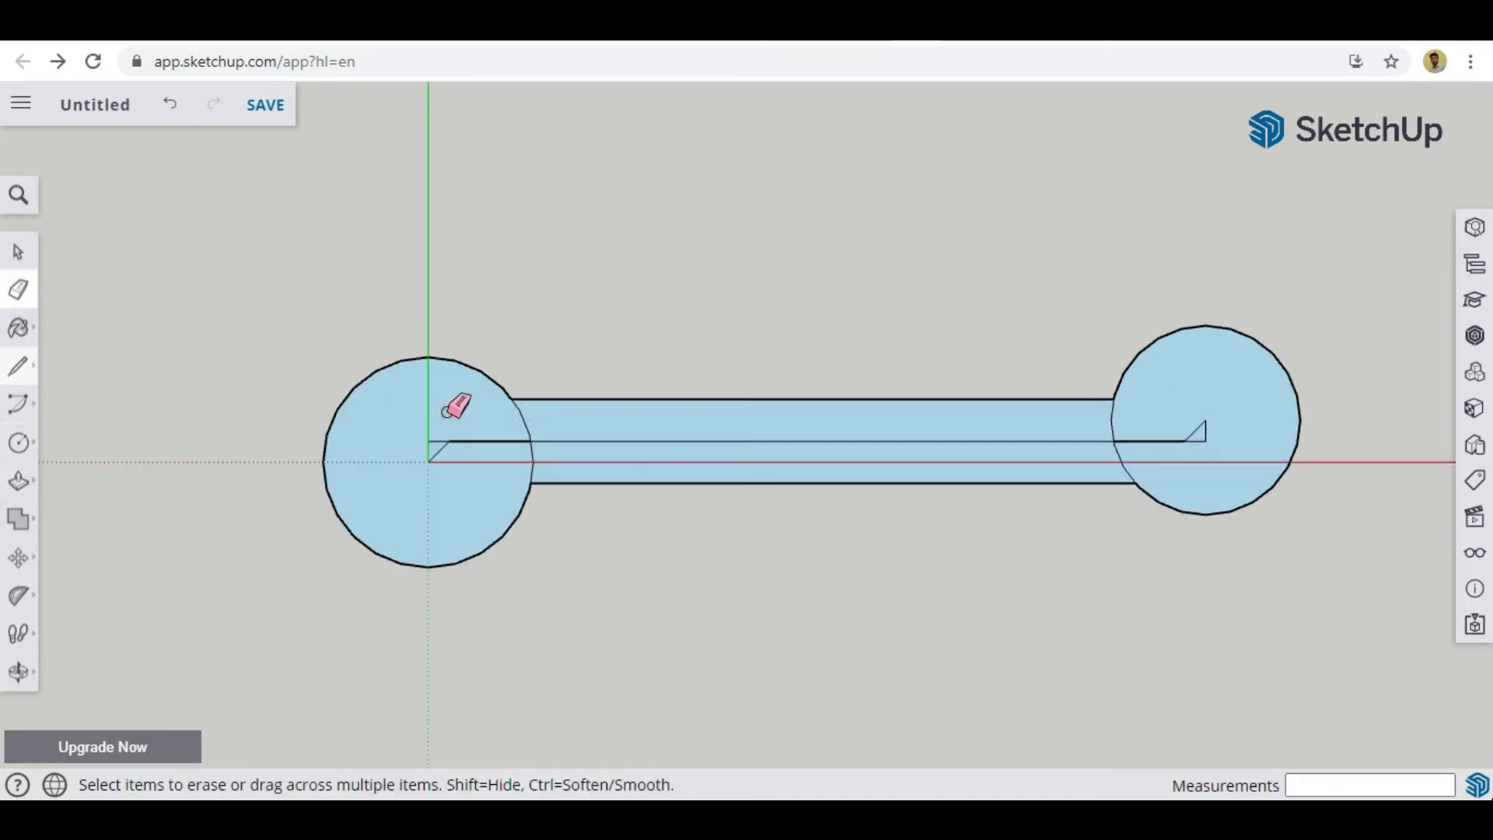
pyautogui.scroll(5, 436, 436)
pyautogui.click(403, 444)
pyautogui.click(438, 458)
# Erase the small construction triangle inside the 9 mm circle, leaving the centreline ending at its offset point
pyautogui.scroll(-5, 417, 534)
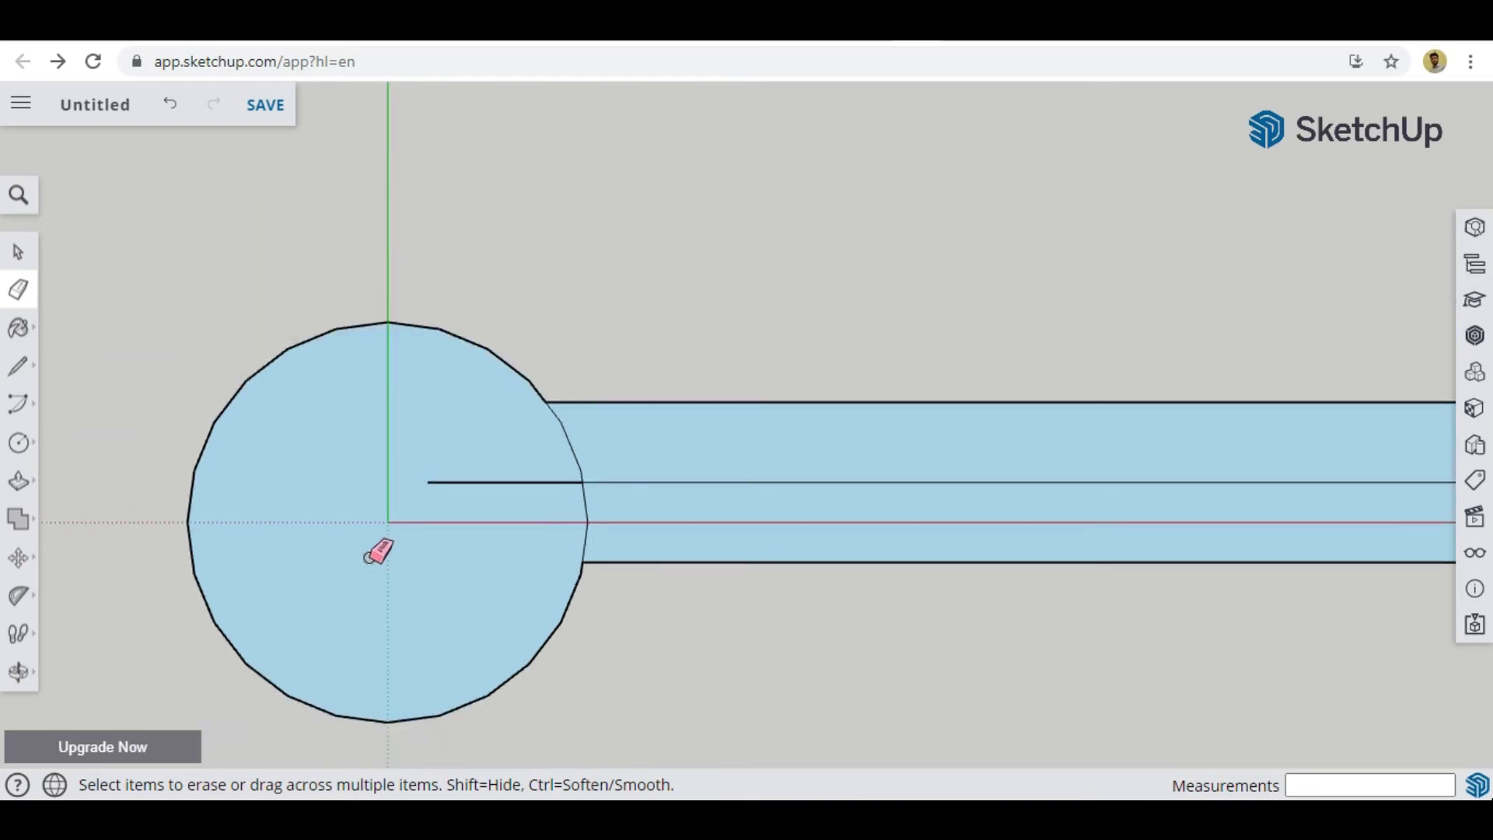
pyautogui.scroll(5, 1141, 486)
pyautogui.moveTo(1140, 453)
pyautogui.mouseDown()
pyautogui.moveTo(1150, 490)
pyautogui.moveTo(1126, 515)
pyautogui.moveTo(1130, 476)
pyautogui.mouseUp()
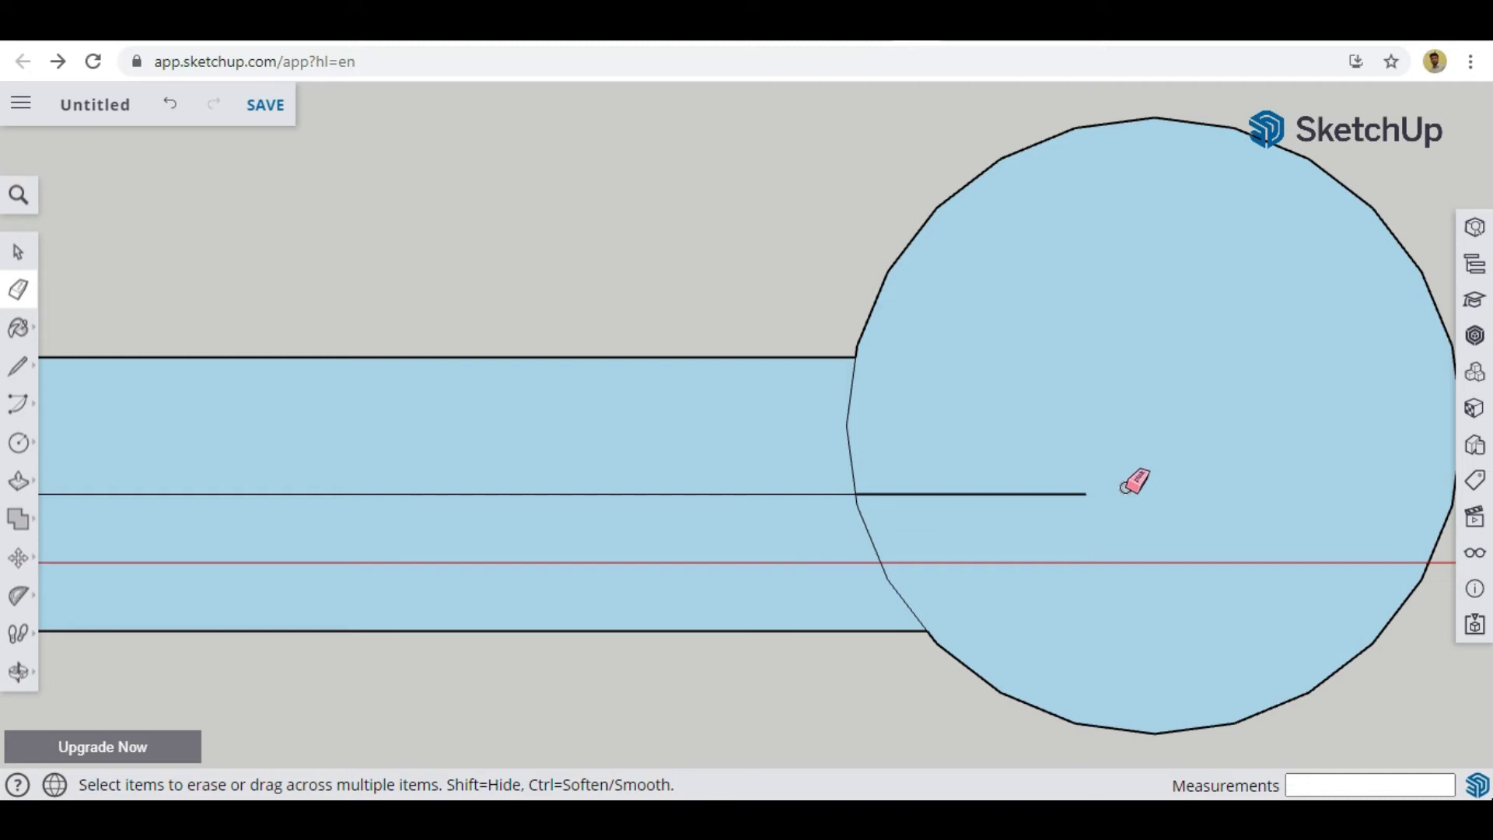
pyautogui.scroll(-4, 1271, 460)
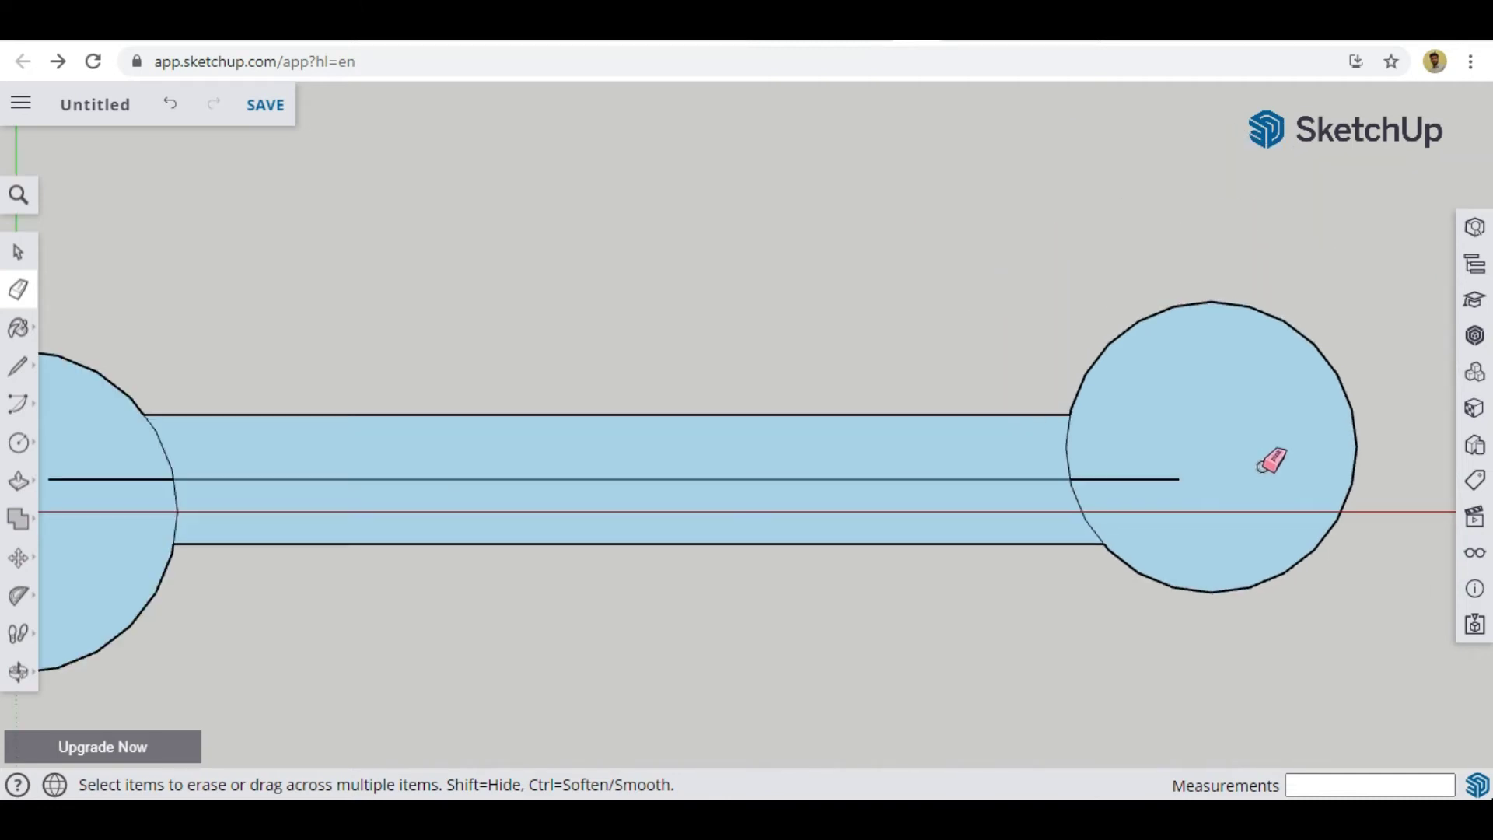
# Create a 45° protractor guide from the centreline's end inside the 10 mm circle, passing through that circle's centre
pyautogui.scroll(-1, 1235, 469)
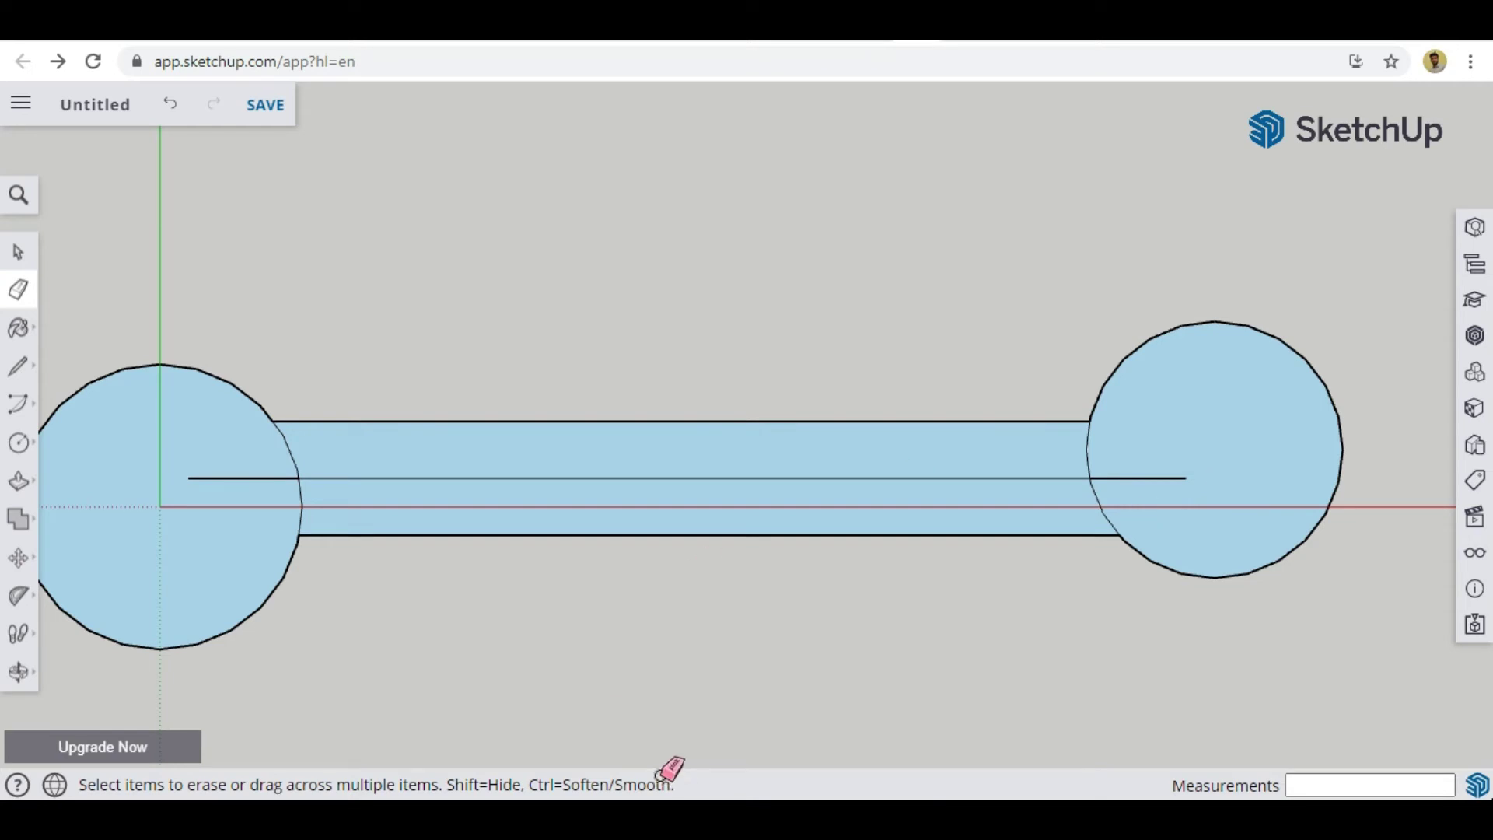
pyautogui.scroll(-2, 937, 607)
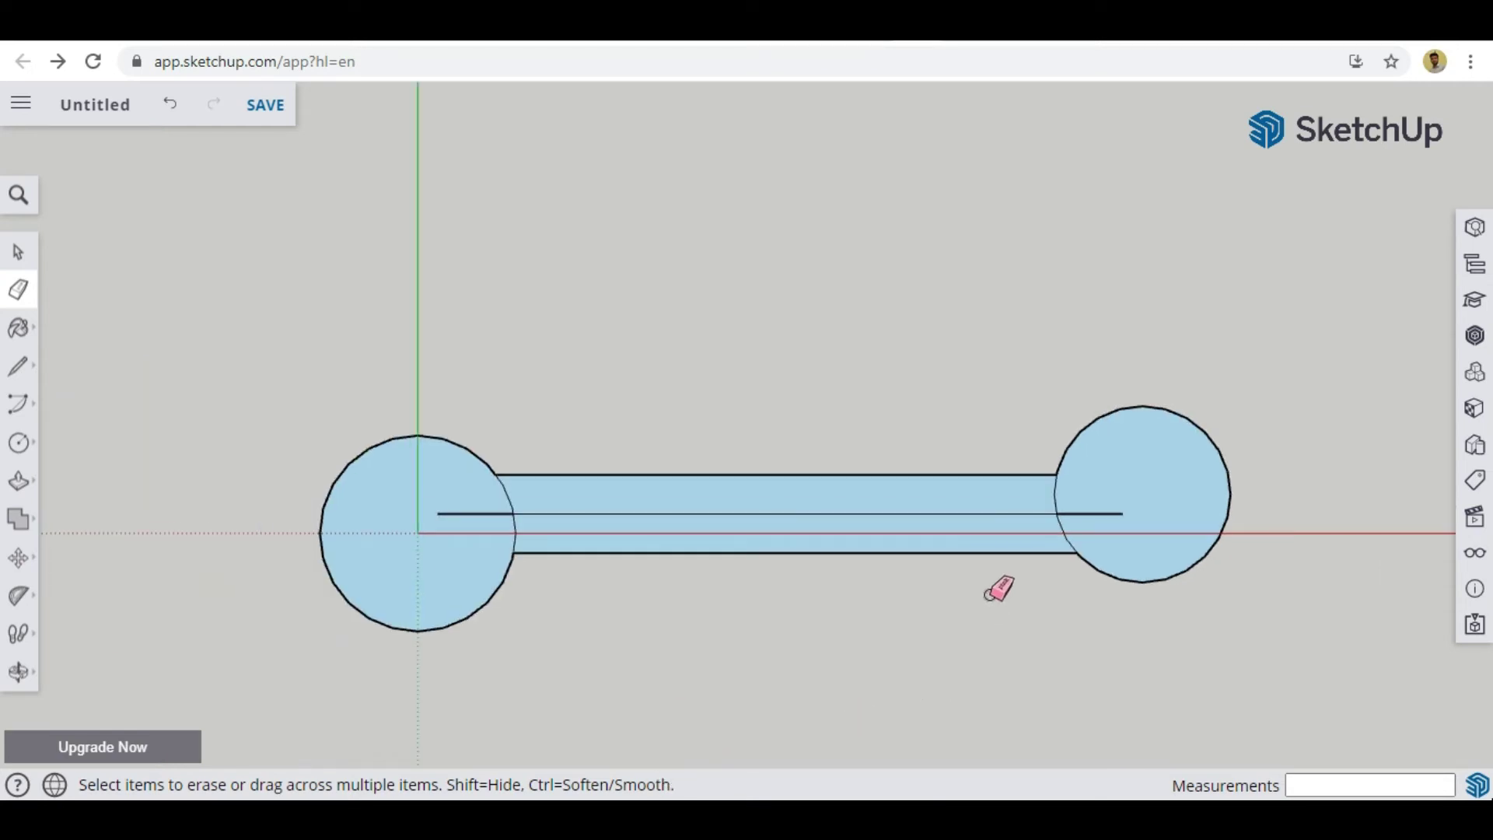
pyautogui.press('q')
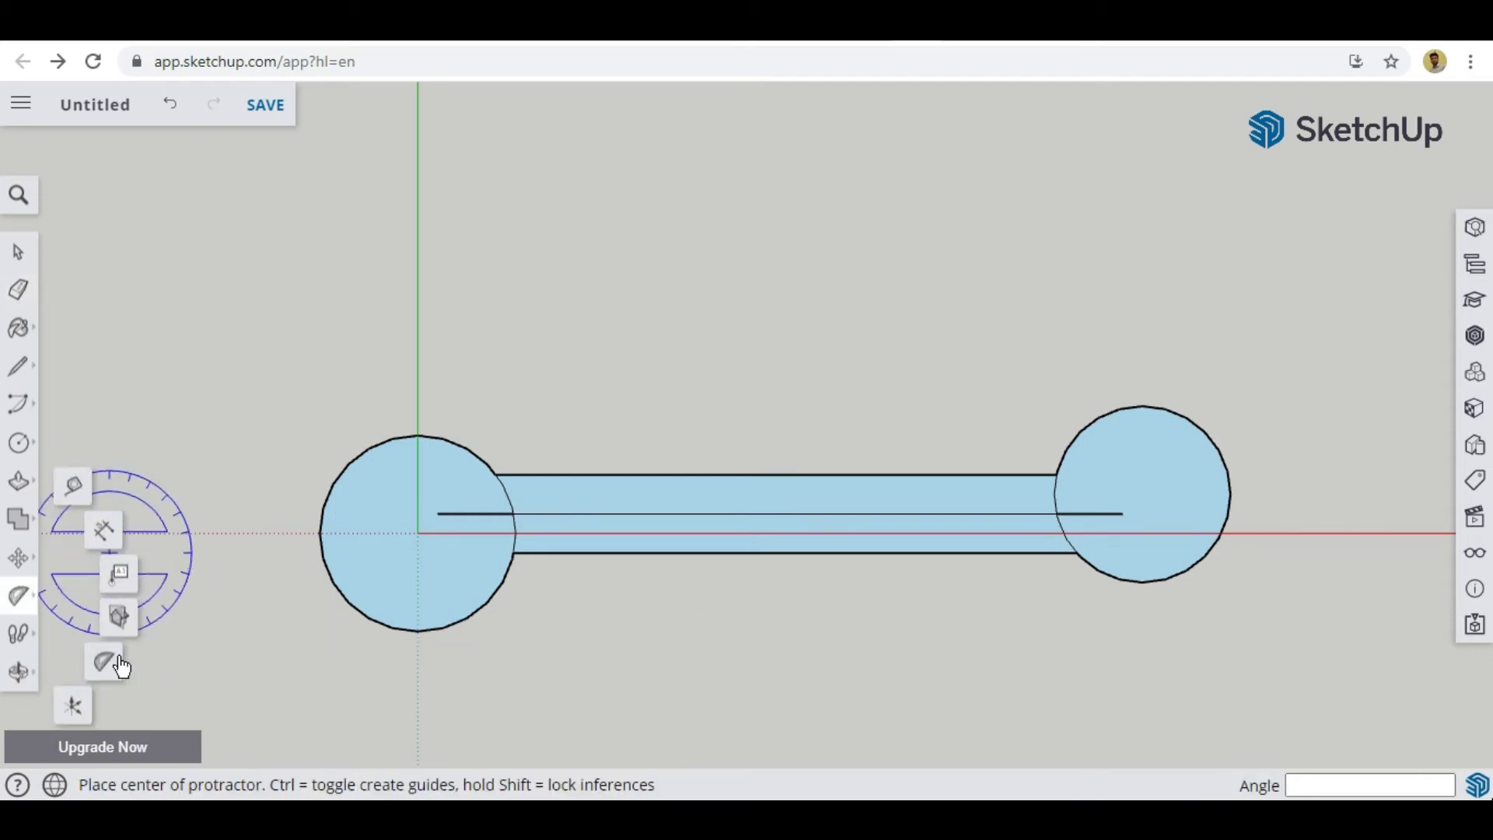
pyautogui.click(101, 667)
pyautogui.scroll(3, 436, 514)
pyautogui.click(438, 514)
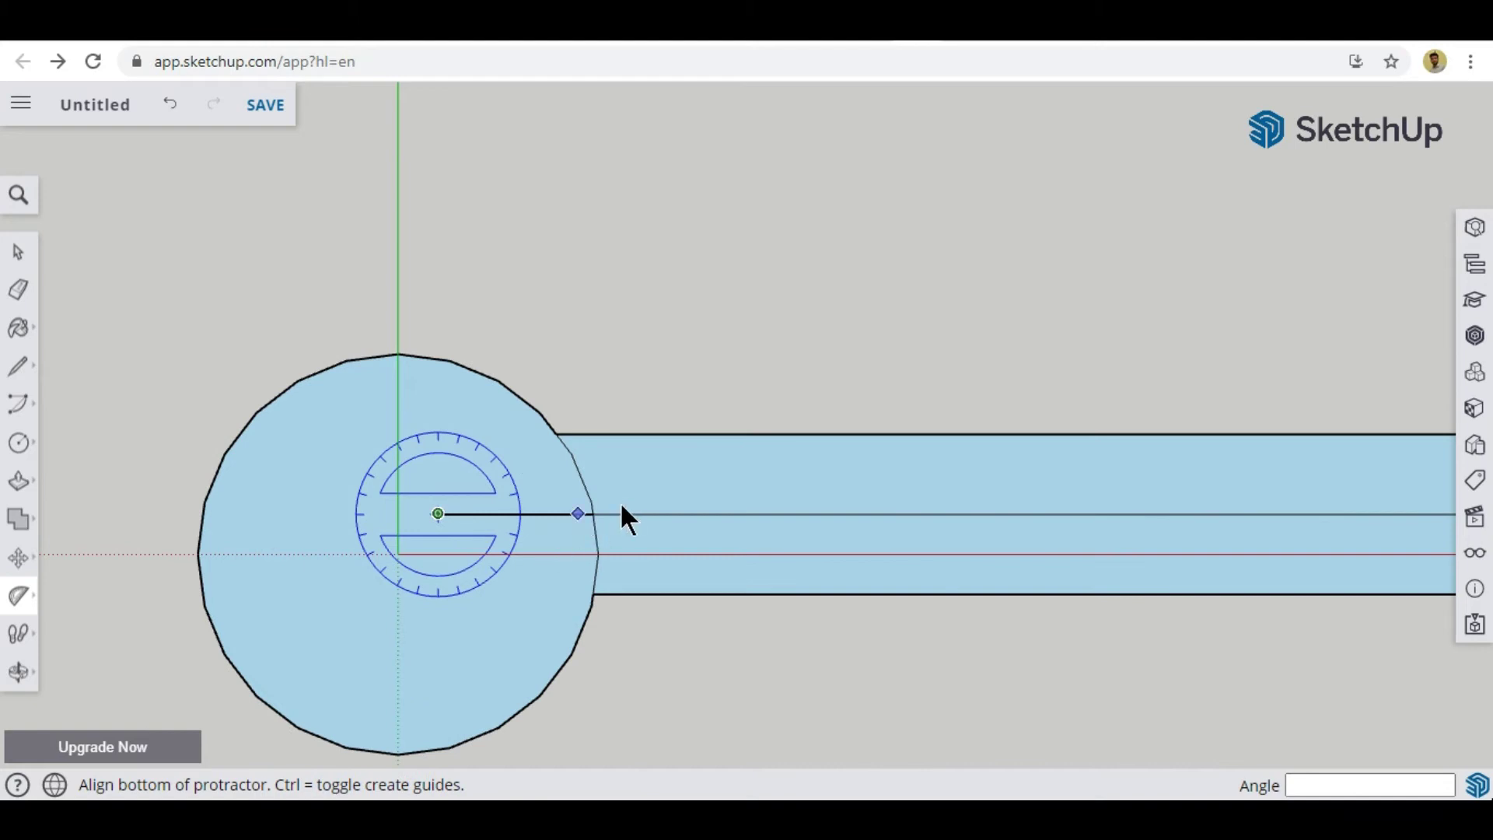
pyautogui.click(657, 511)
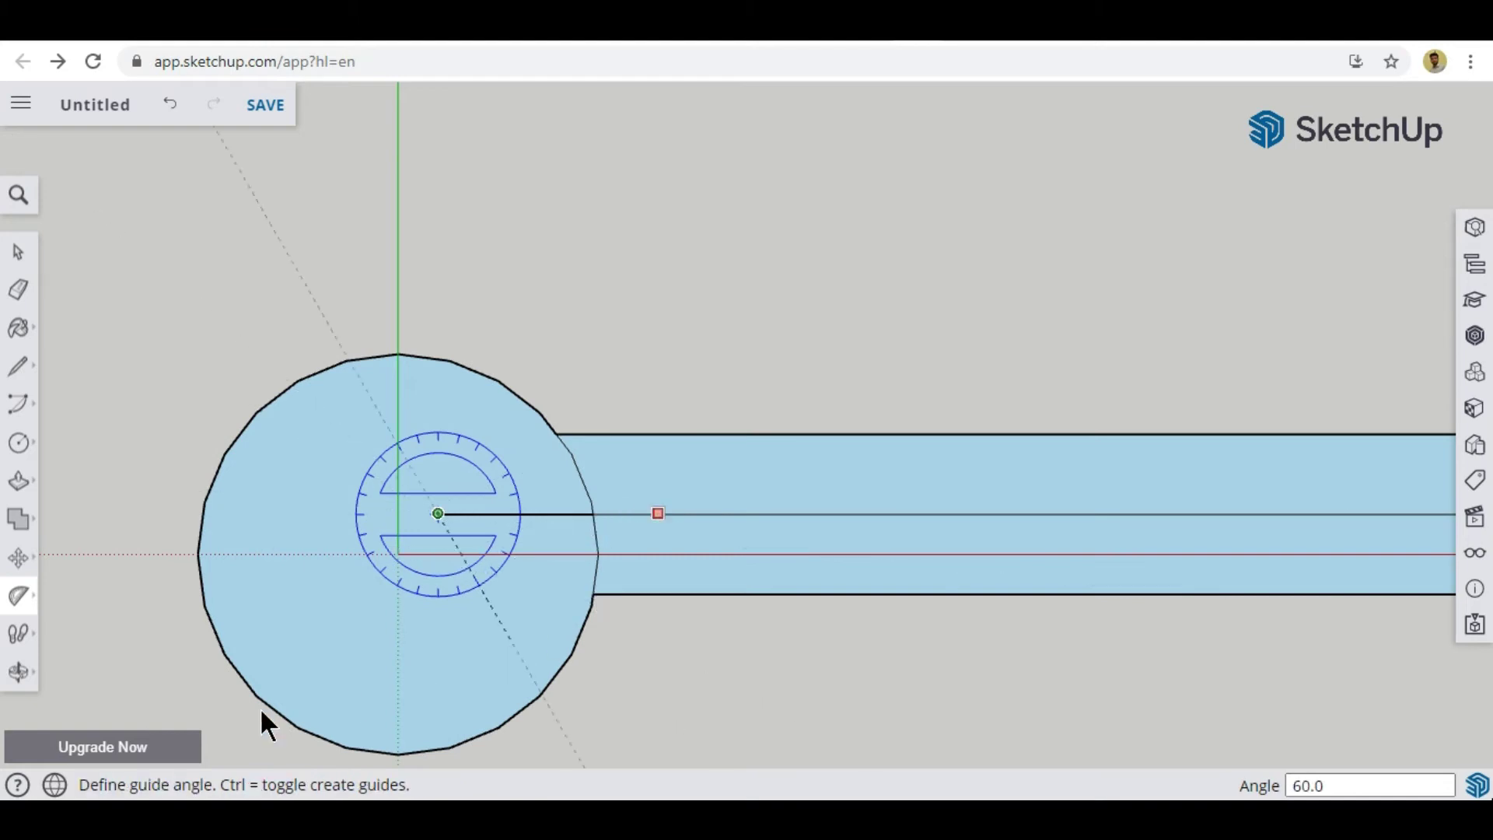
pyautogui.scroll(-2, 631, 333)
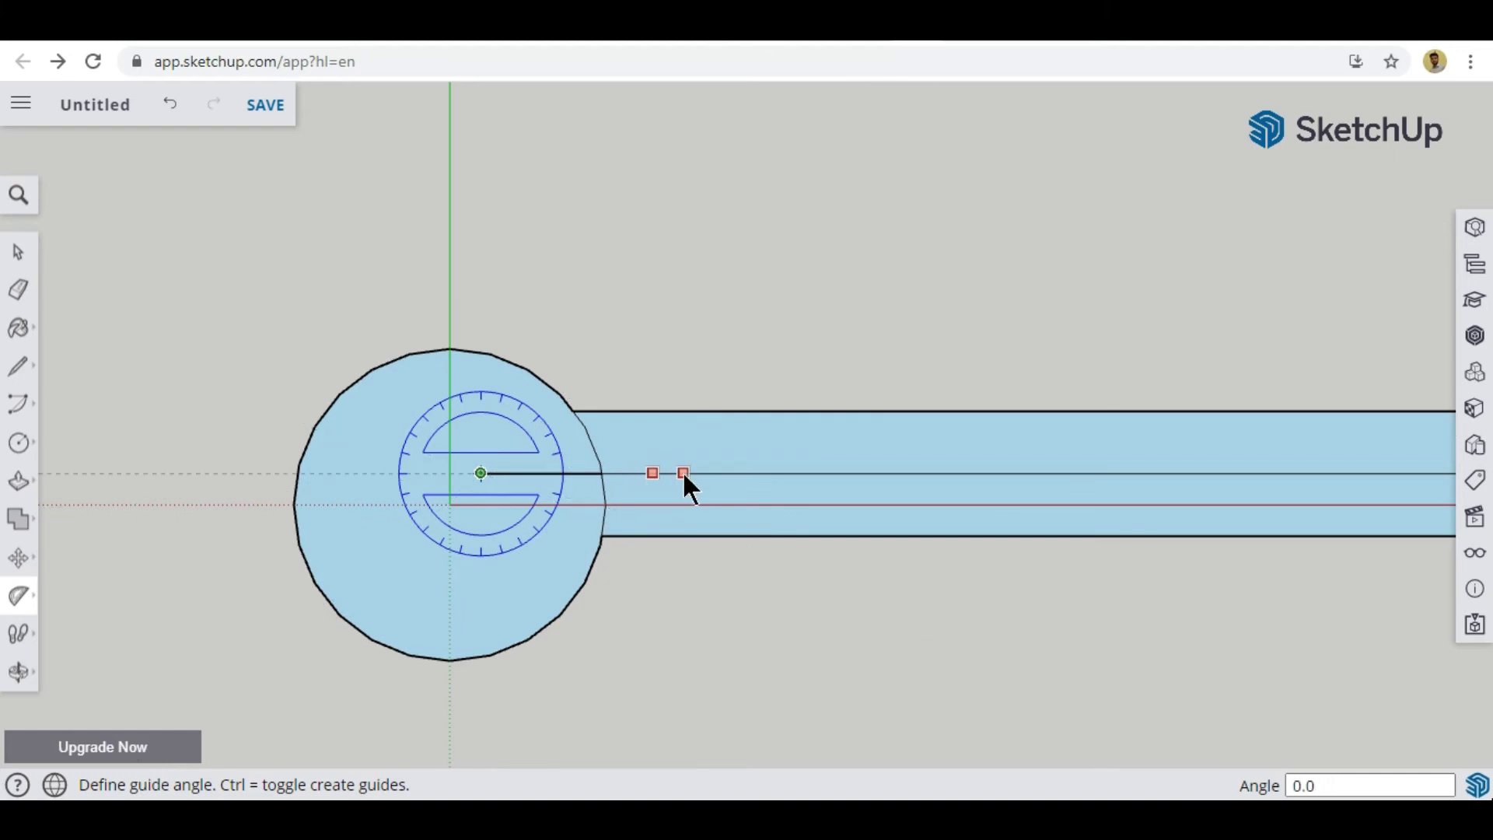
pyautogui.click(282, 680)
# Create a 45° protractor guide from the centreline's end inside the 9 mm circle, passing through that circle's centre
pyautogui.scroll(-2, 254, 670)
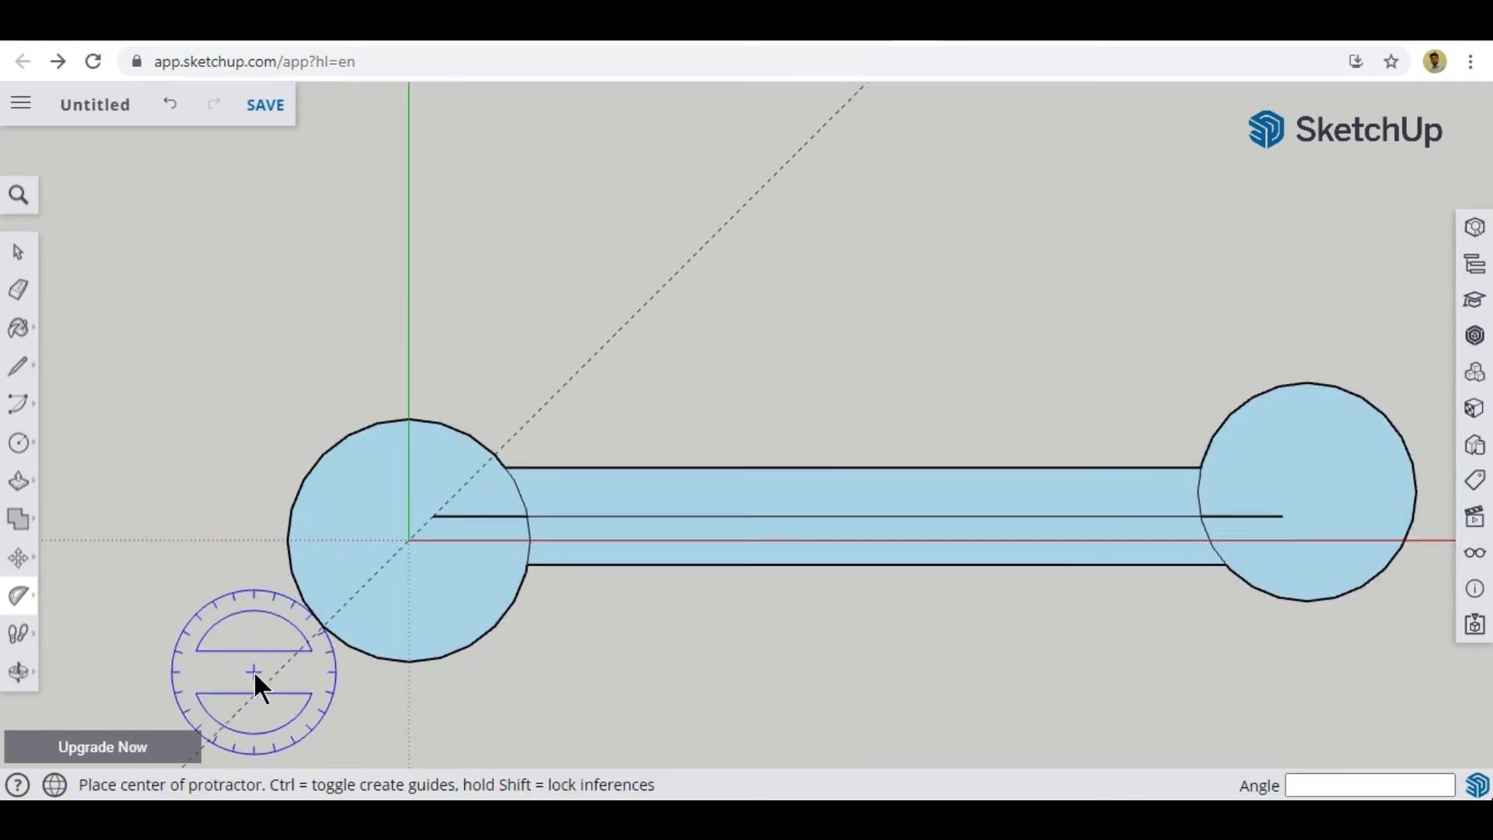
pyautogui.scroll(-2, 254, 670)
pyautogui.scroll(4, 883, 586)
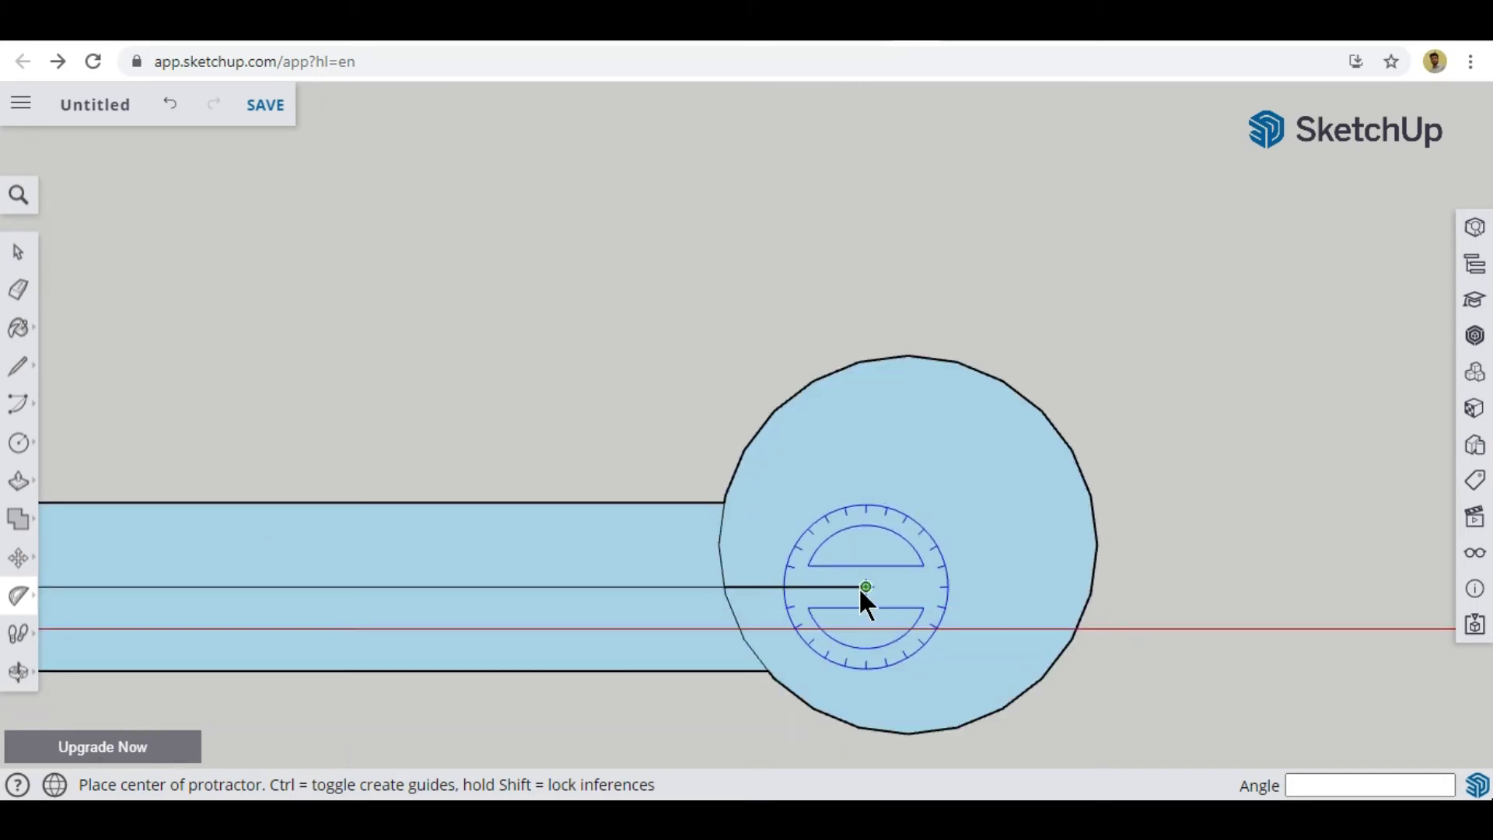
pyautogui.click(863, 585)
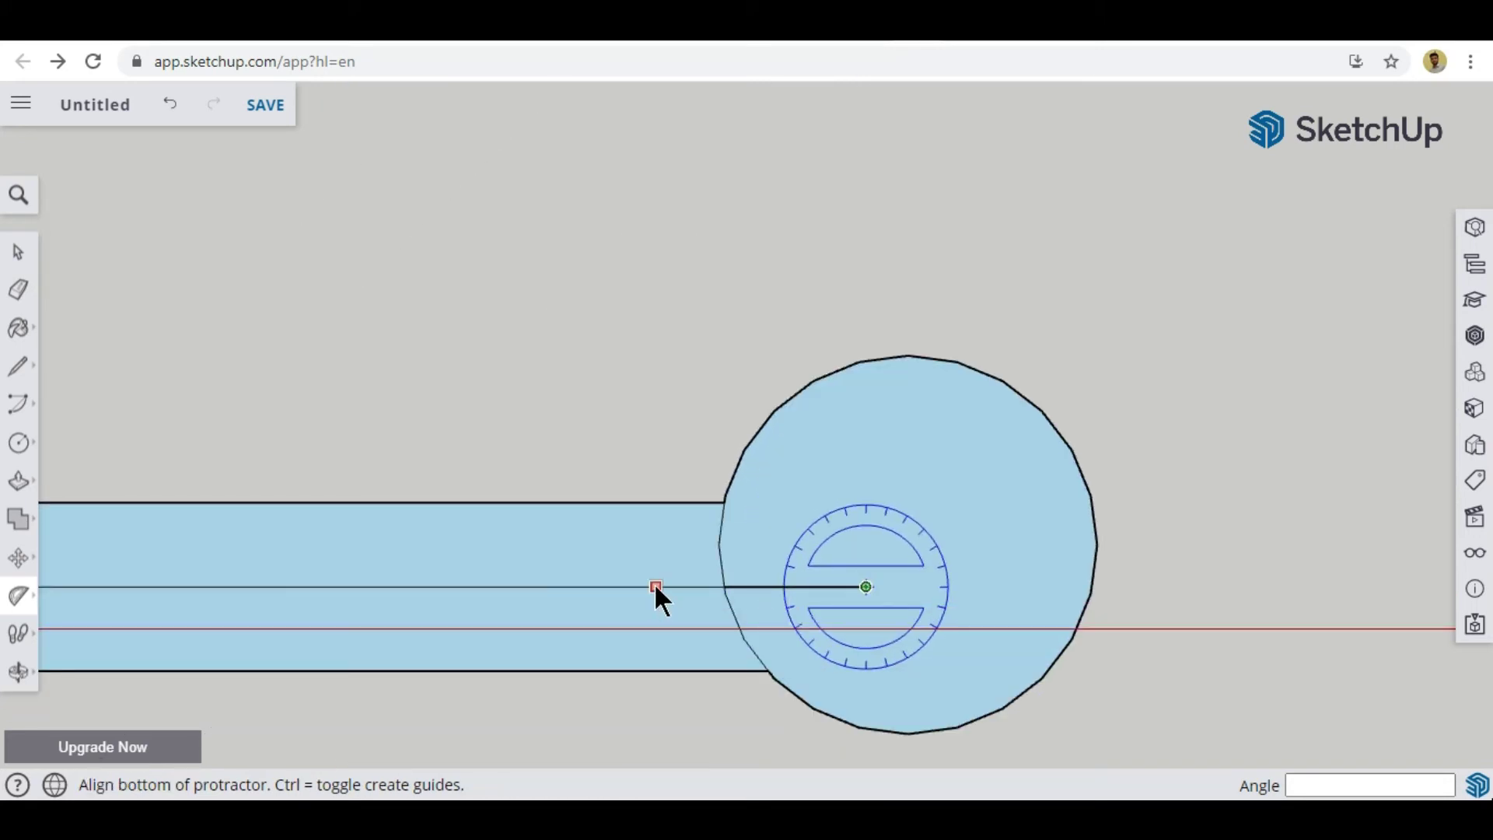
pyautogui.click(655, 587)
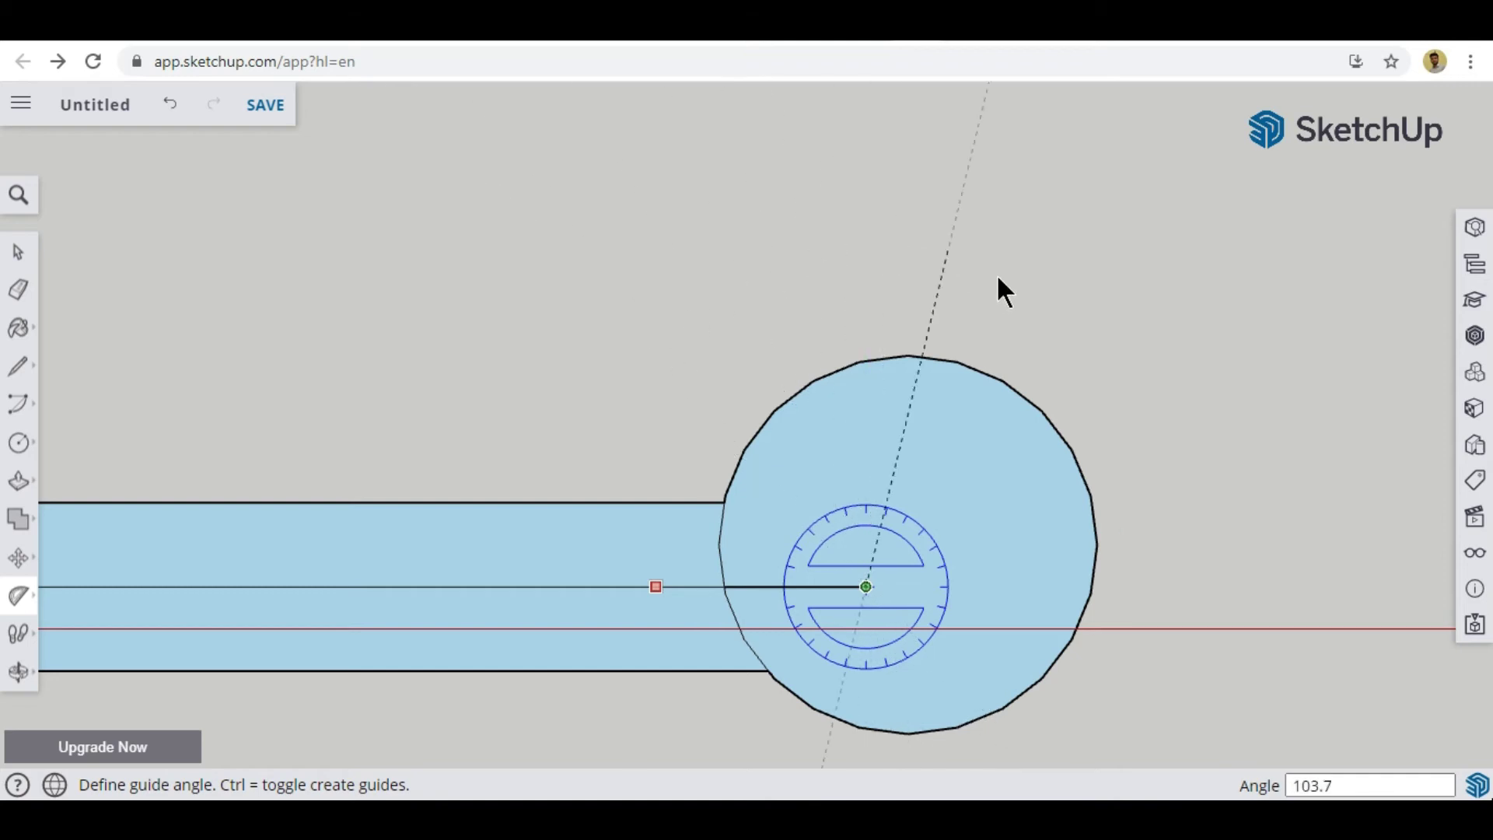
pyautogui.click(1080, 362)
pyautogui.scroll(-2, 1271, 428)
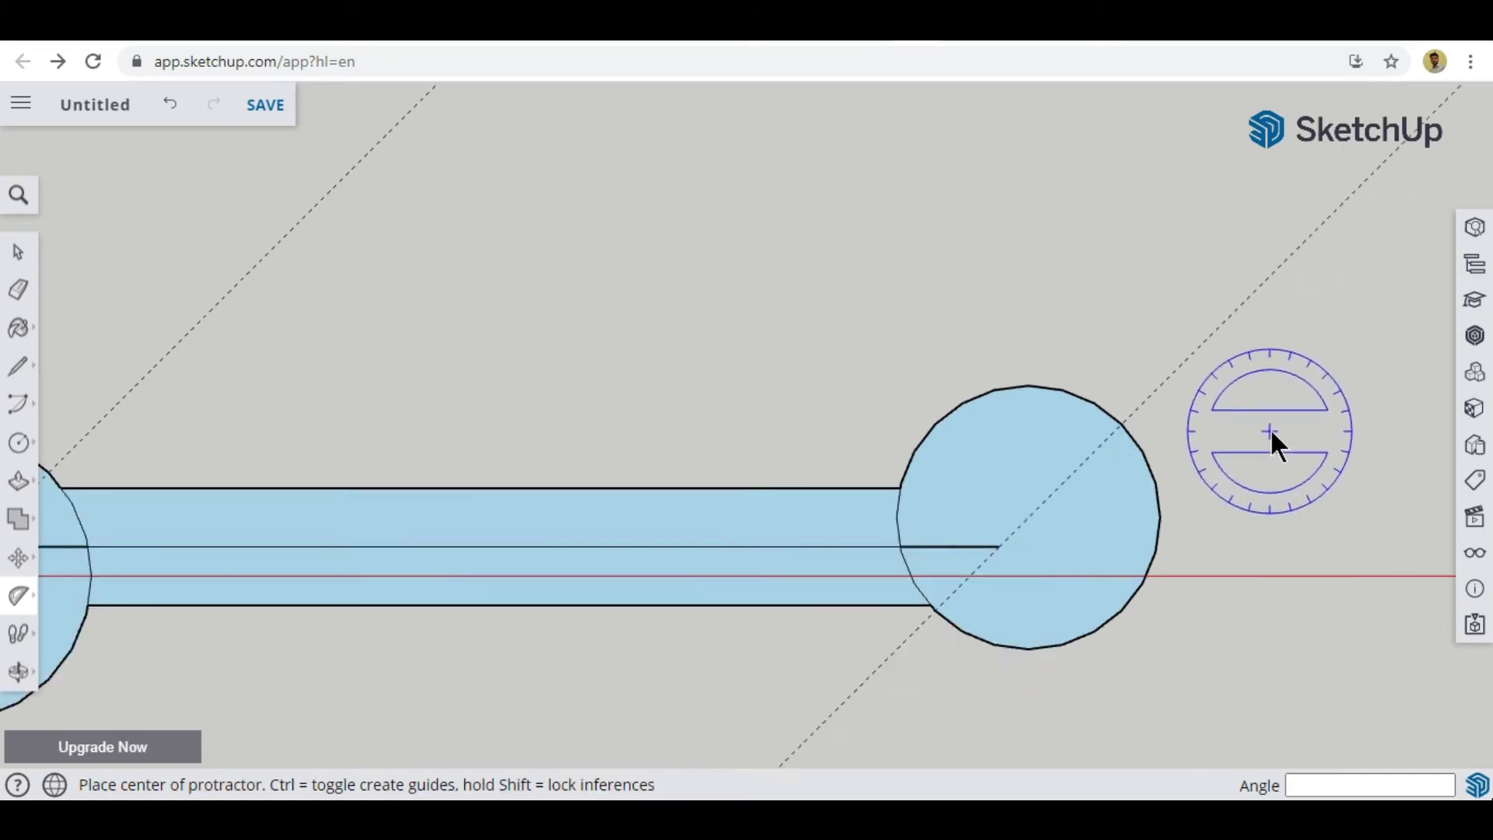
# Create a guide at 90° to the 45° guide where it crosses the outer edge of the 10 mm circle
pyautogui.scroll(-2, 1272, 436)
pyautogui.scroll(2, 276, 609)
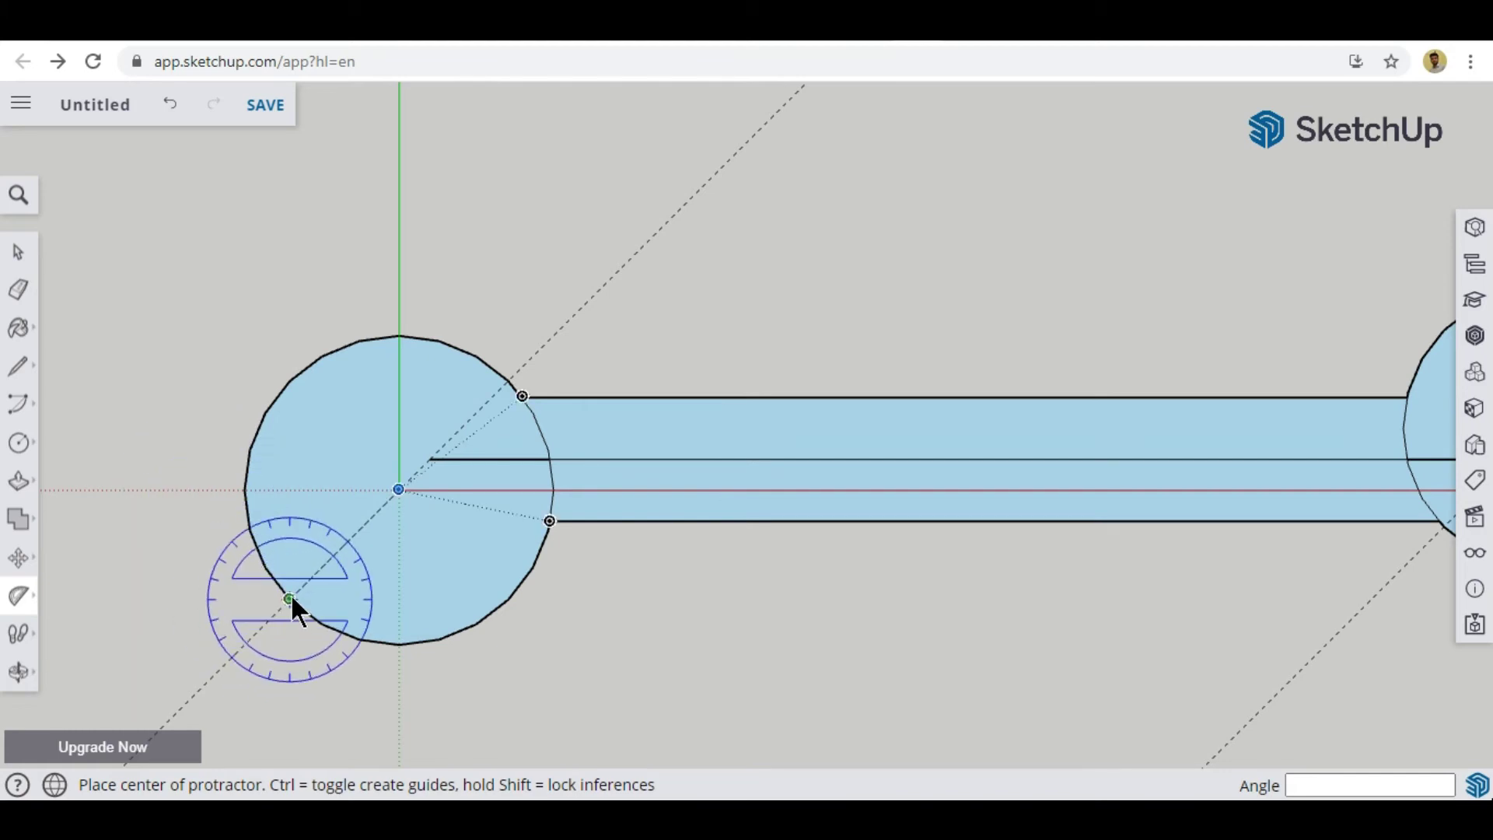
pyautogui.click(290, 599)
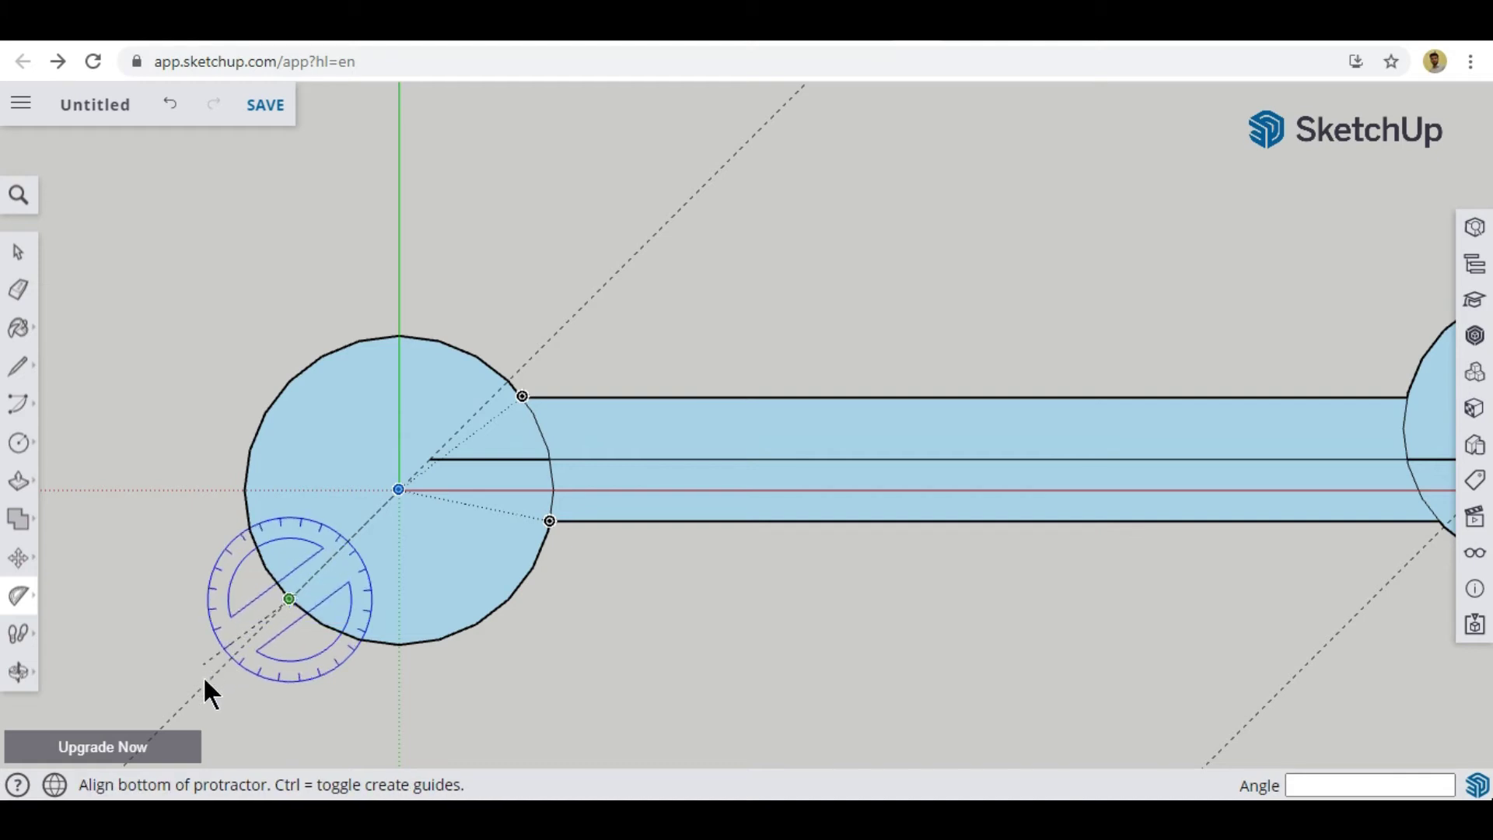
pyautogui.click(213, 675)
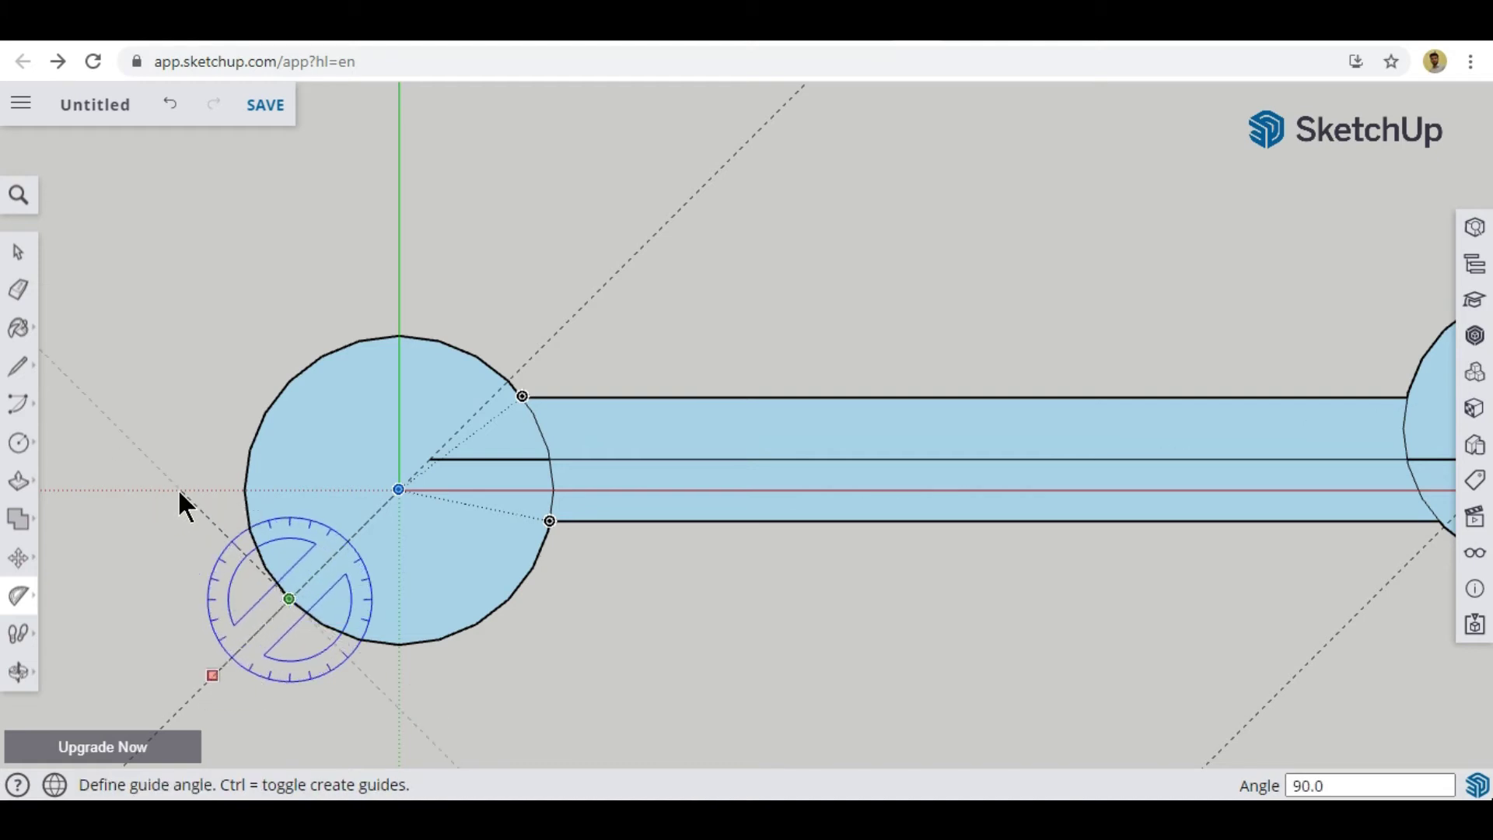
pyautogui.click(178, 488)
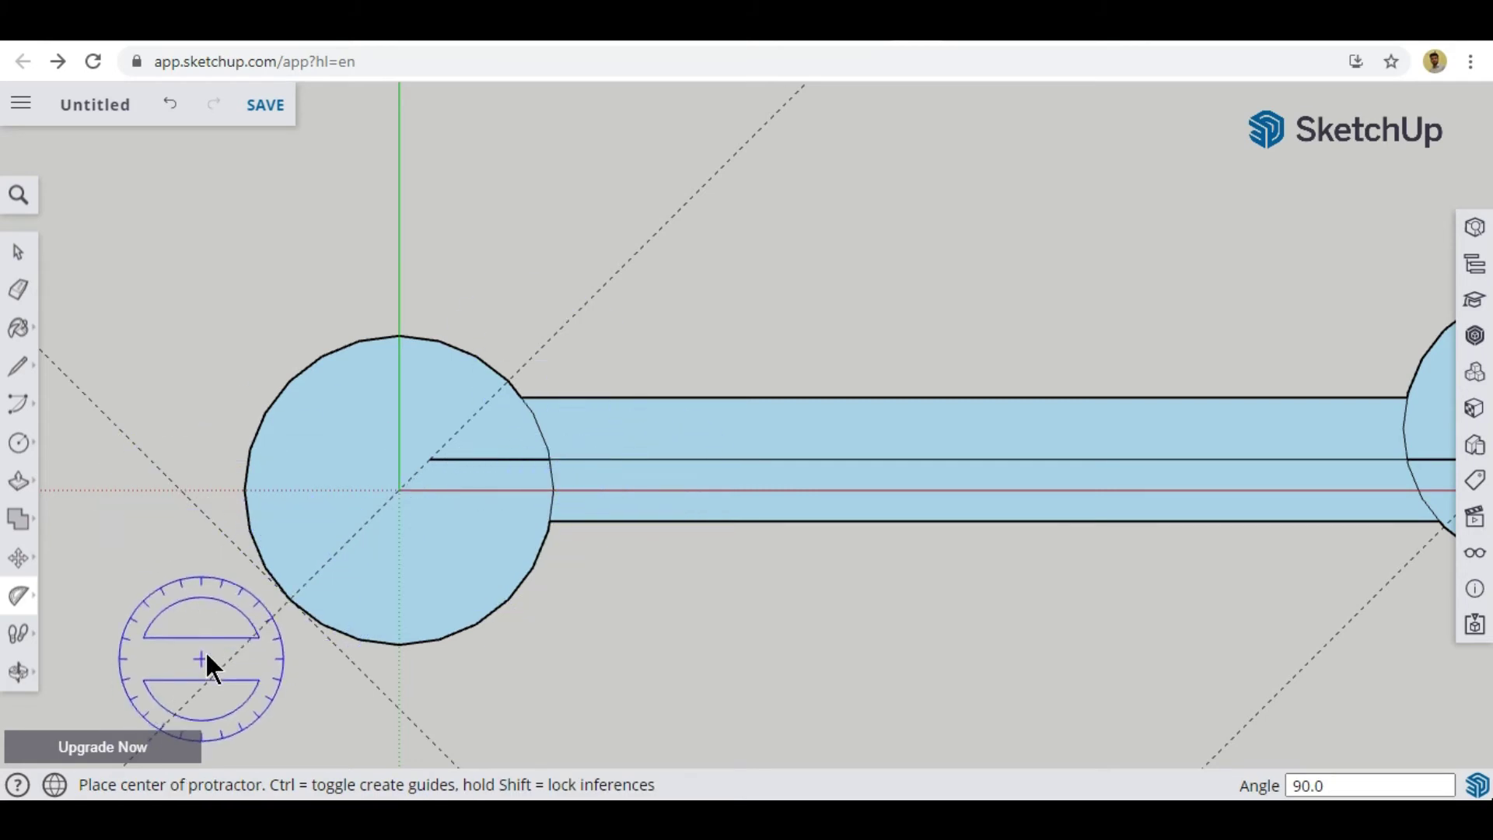
# Create a guide at 90° to the 45° guide where it crosses the outer edge of the 9 mm circle
pyautogui.scroll(-4, 205, 650)
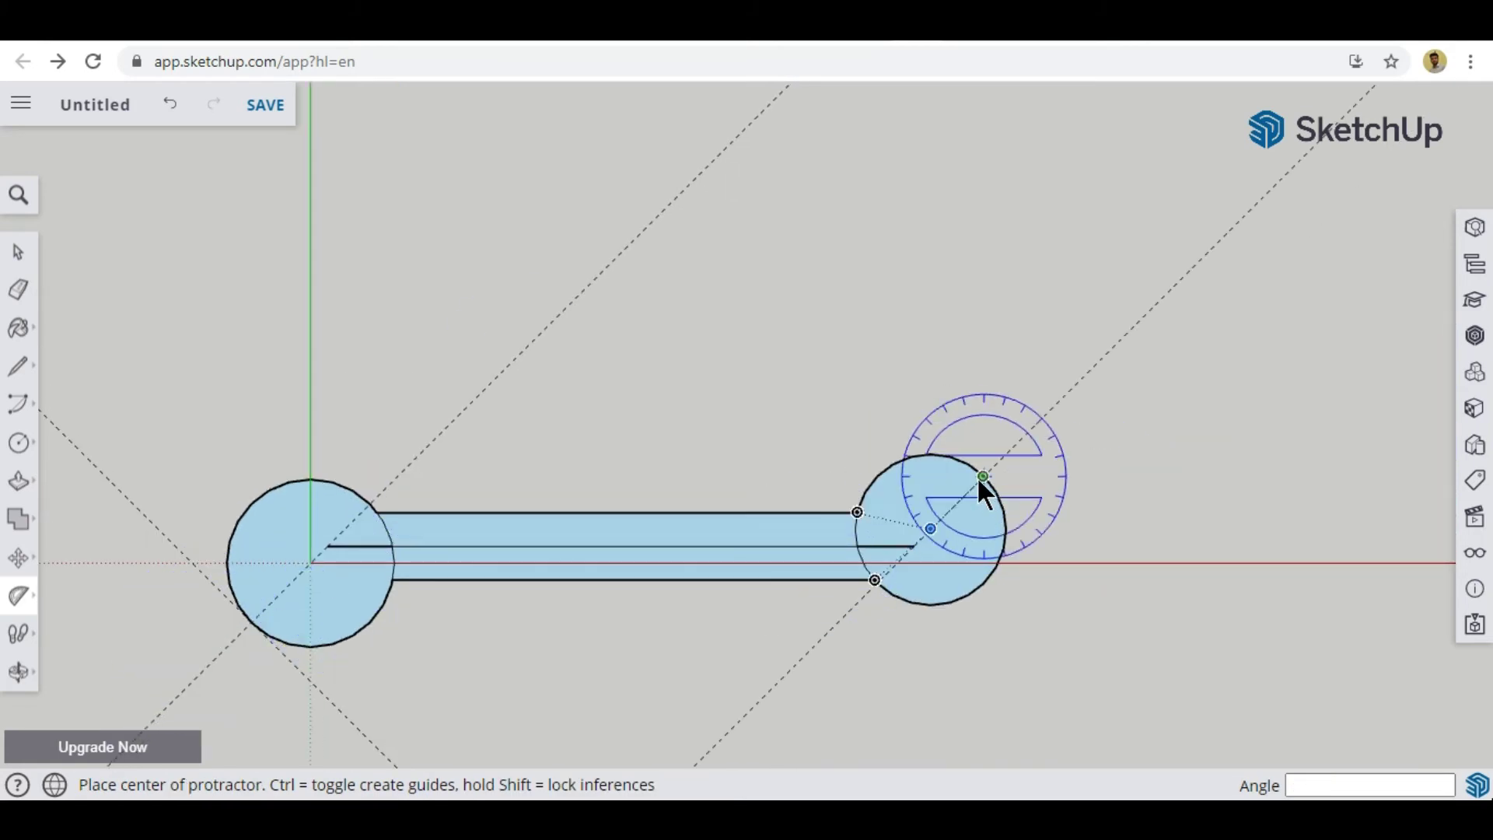
pyautogui.scroll(3, 978, 478)
pyautogui.click(990, 474)
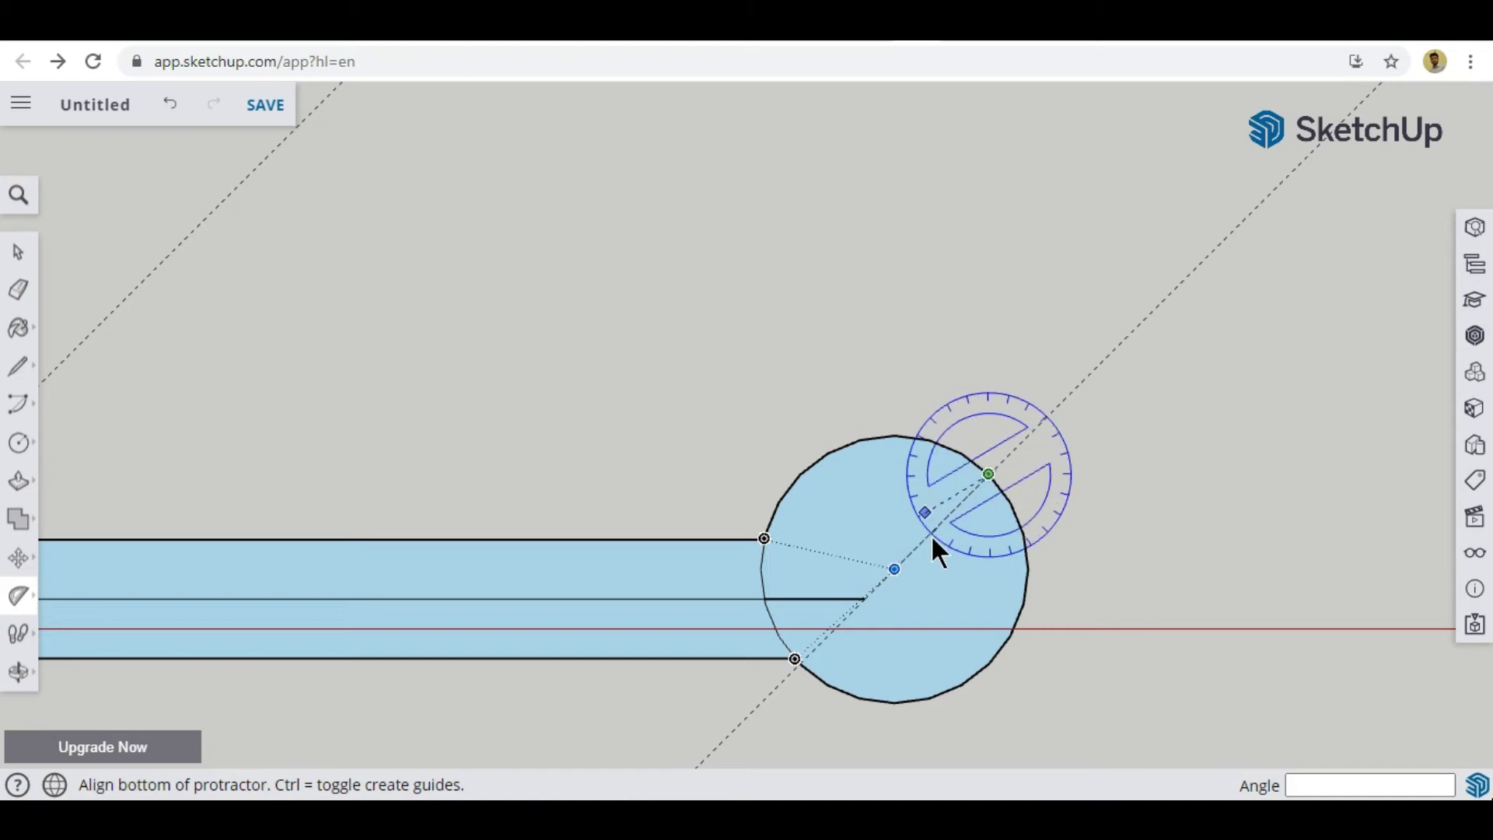
pyautogui.click(895, 420)
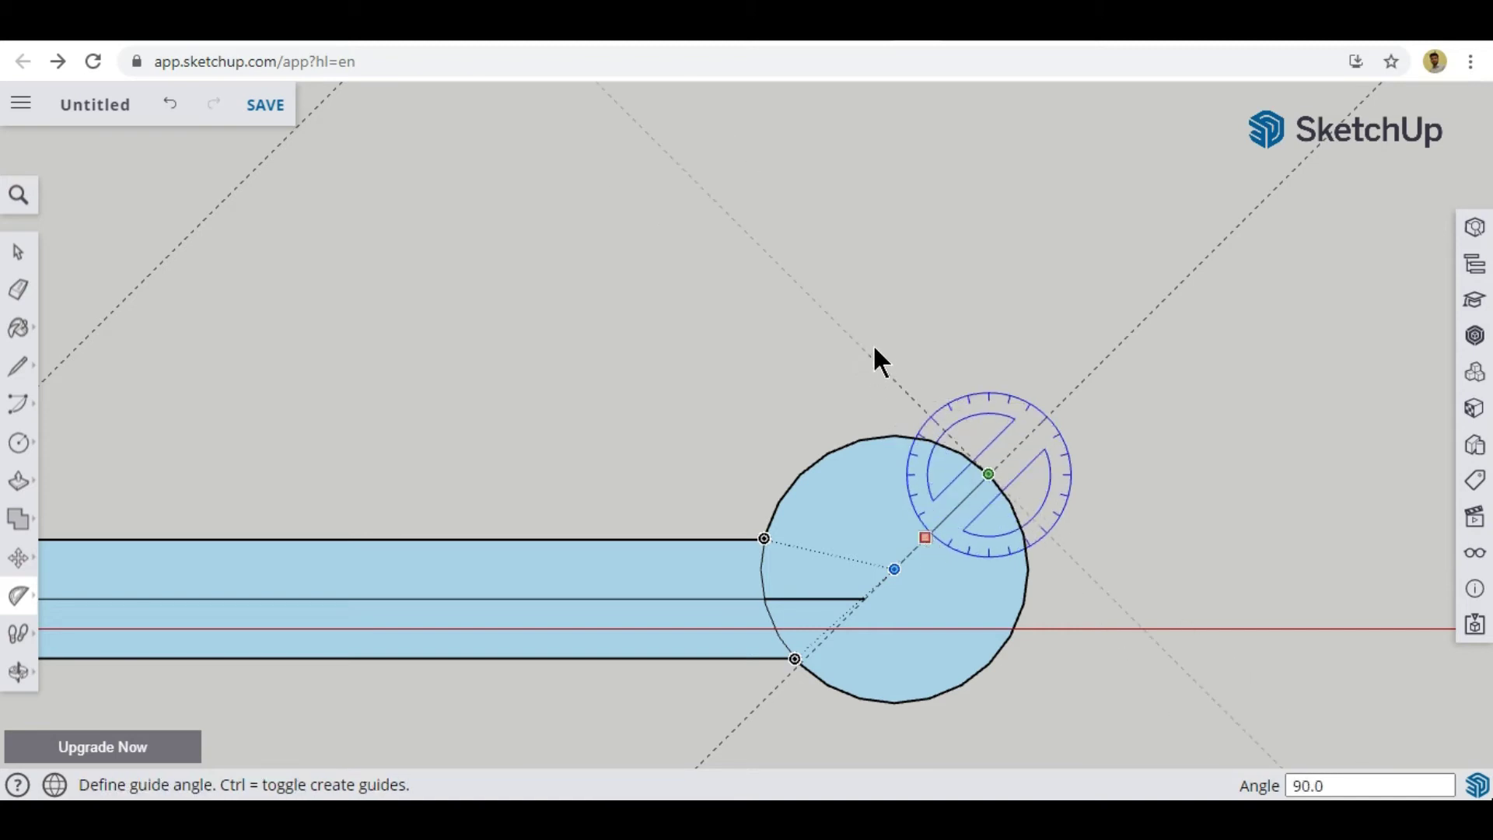
pyautogui.click(866, 357)
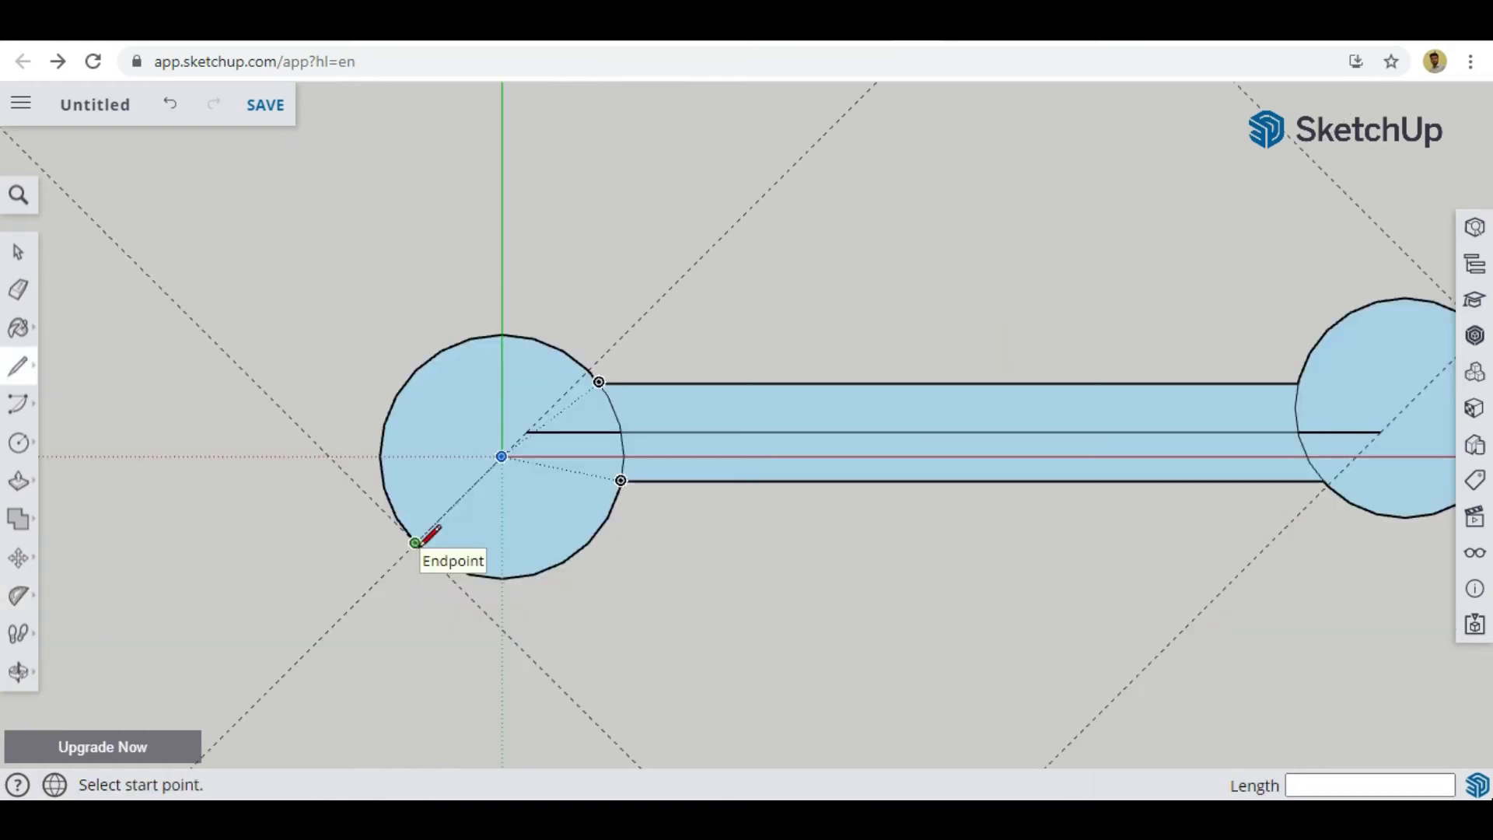
# Draw two 4 mm lines in opposite directions along the perpendicular guide, starting from its crossing point on the 10 mm circle's edge
pyautogui.scroll(2, 414, 542)
pyautogui.click(414, 542)
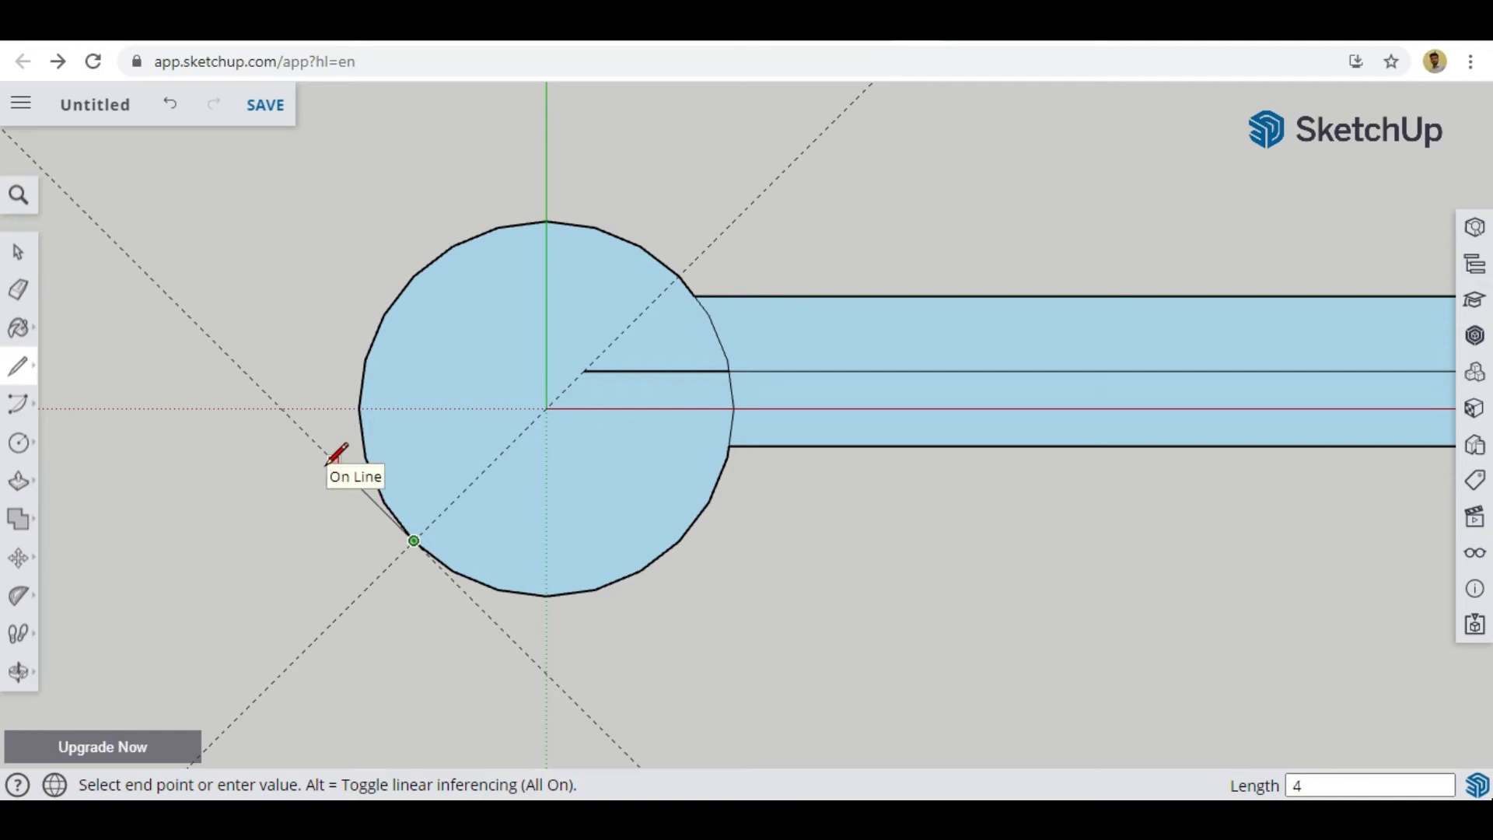
pyautogui.write('4')
pyautogui.press('Return')
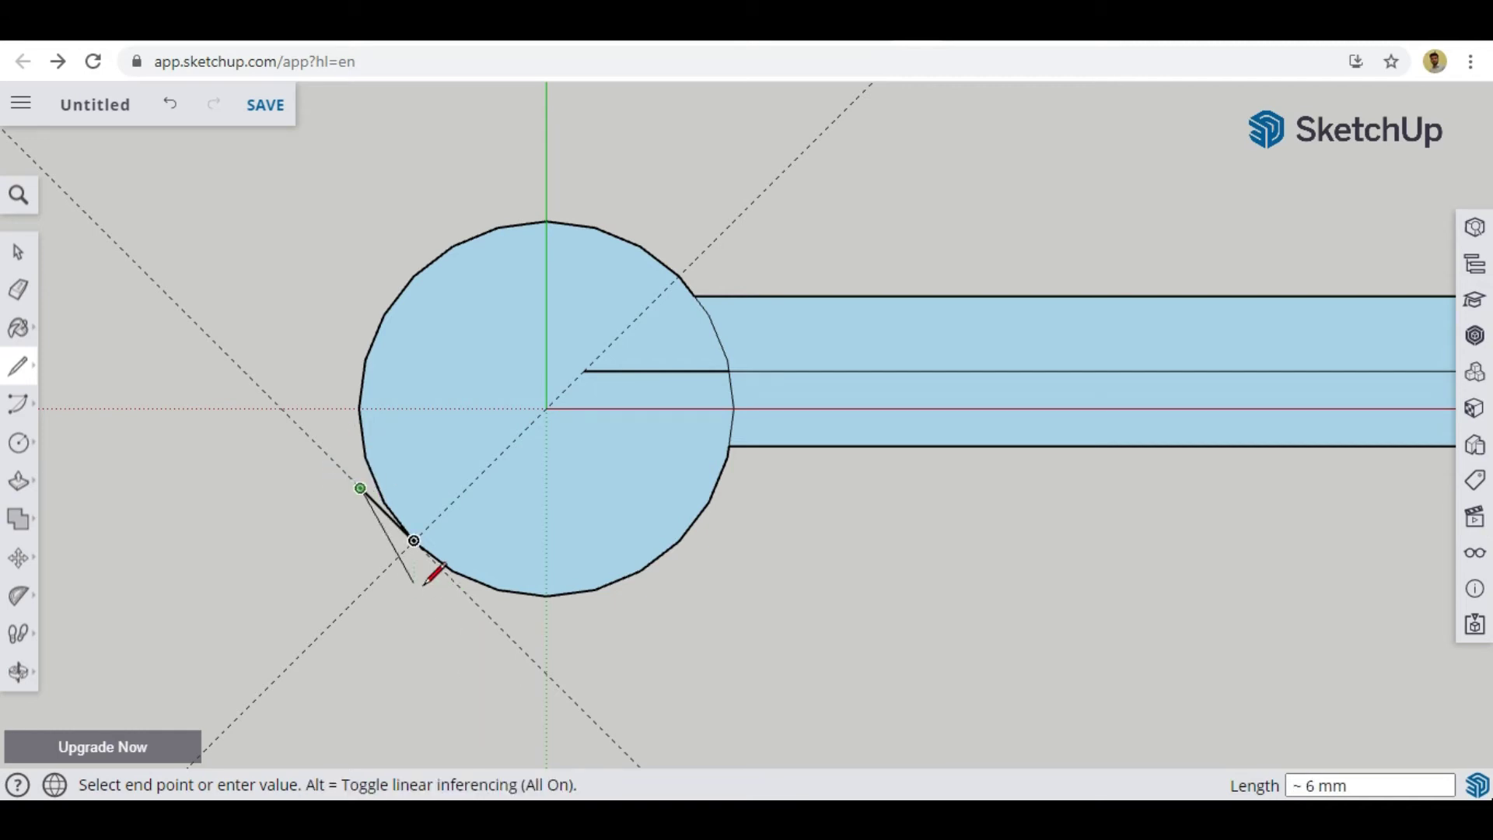
pyautogui.press('Escape')
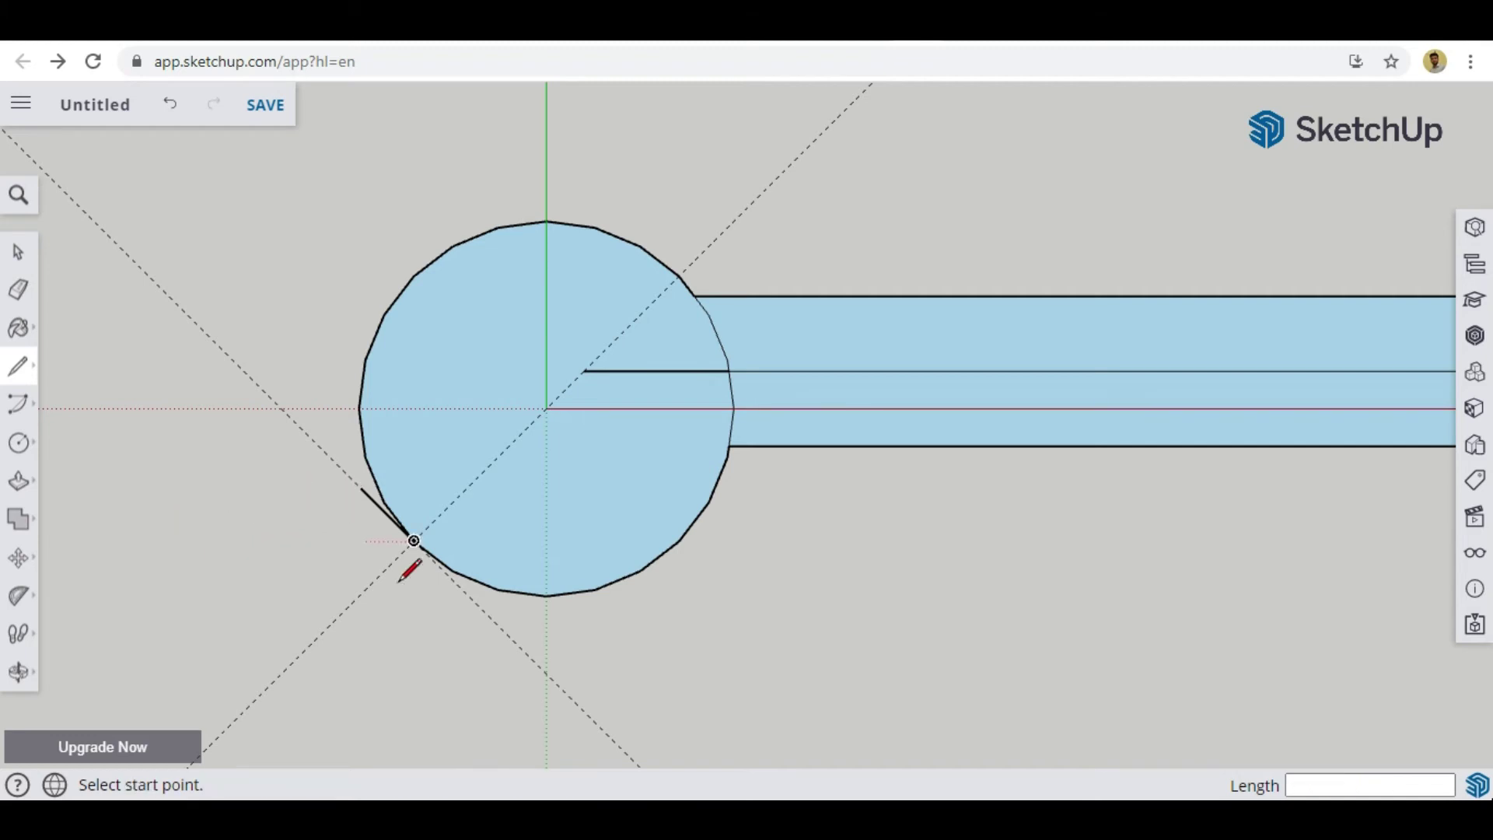
pyautogui.click(414, 540)
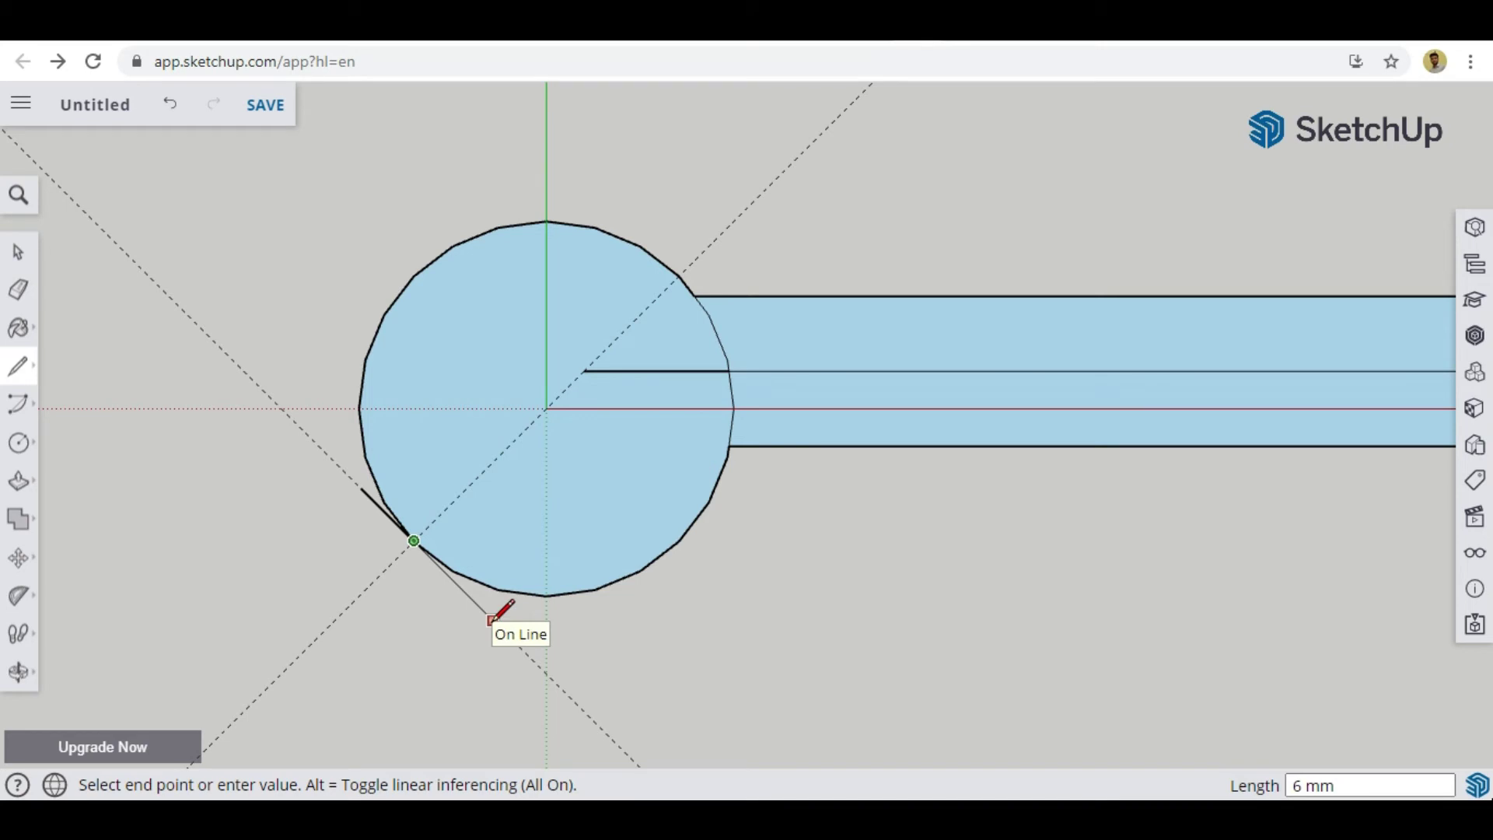
pyautogui.write('4')
pyautogui.press('Return')
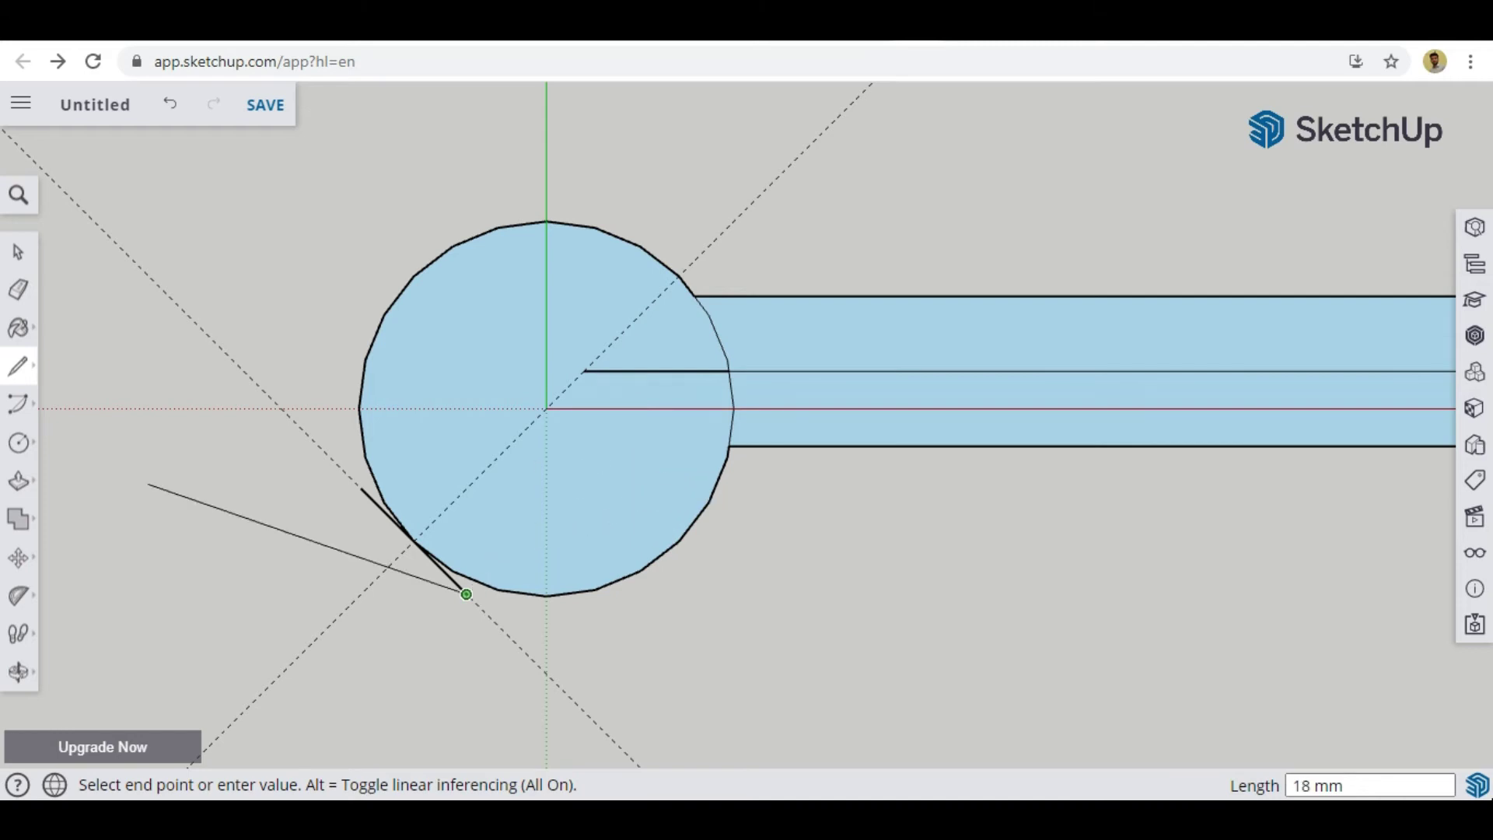
# Create 90° protractor guides from both outer ends of the two 4 mm lines, running parallel to the 45° guide across the 10 mm circle
pyautogui.click(17, 595)
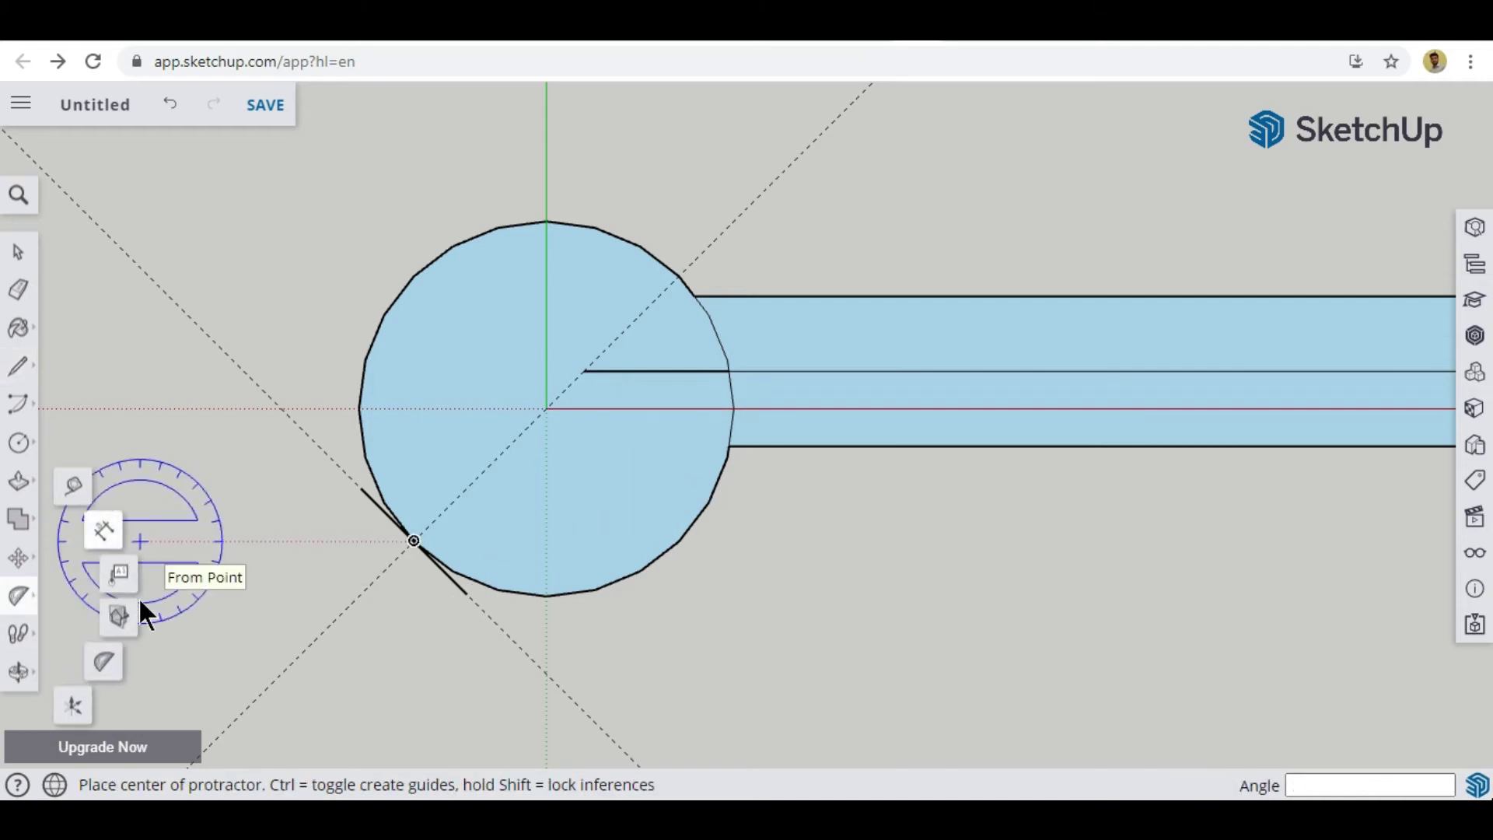
pyautogui.click(104, 661)
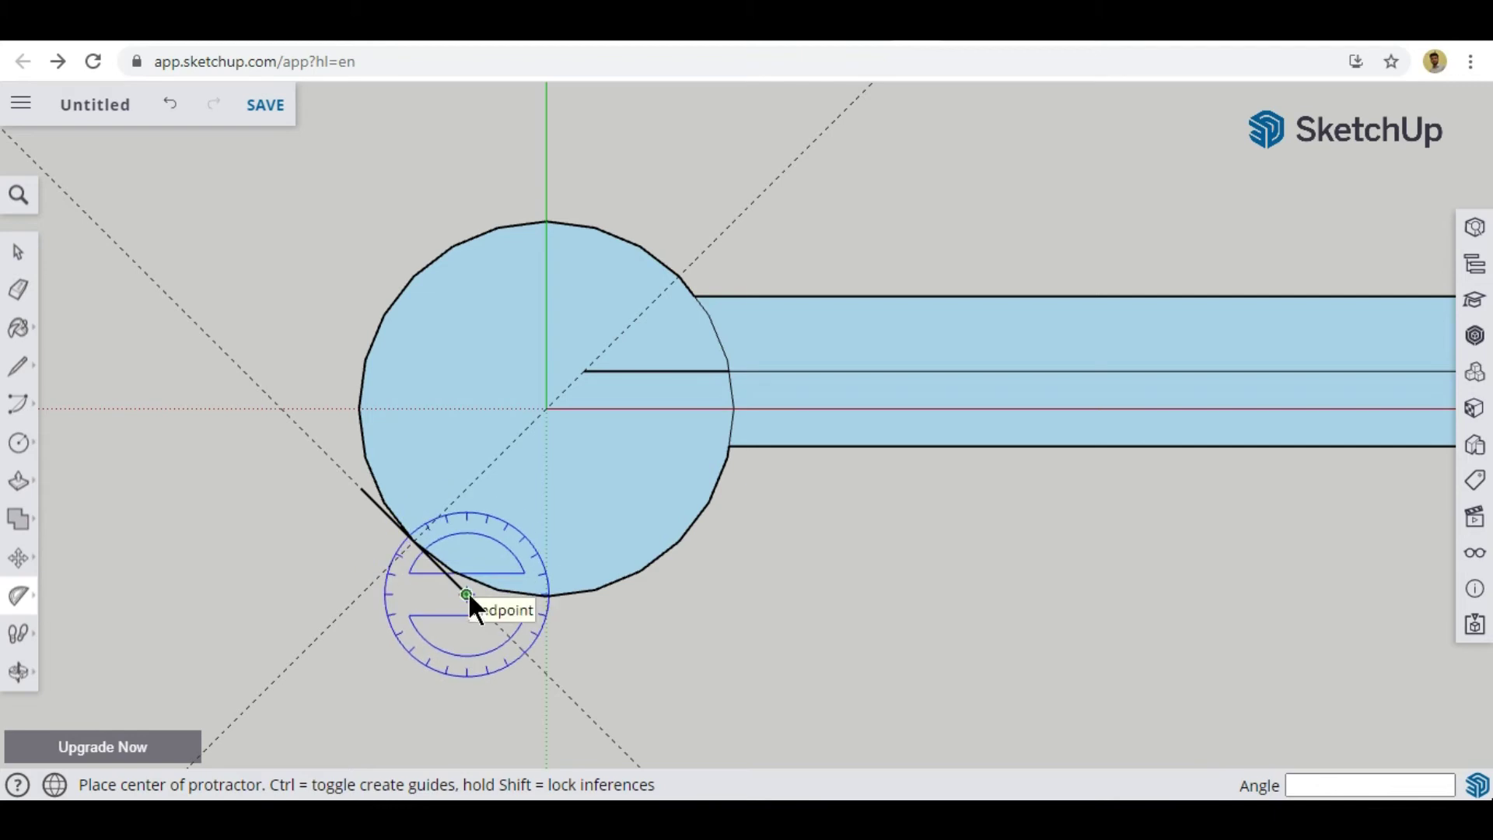
pyautogui.click(467, 594)
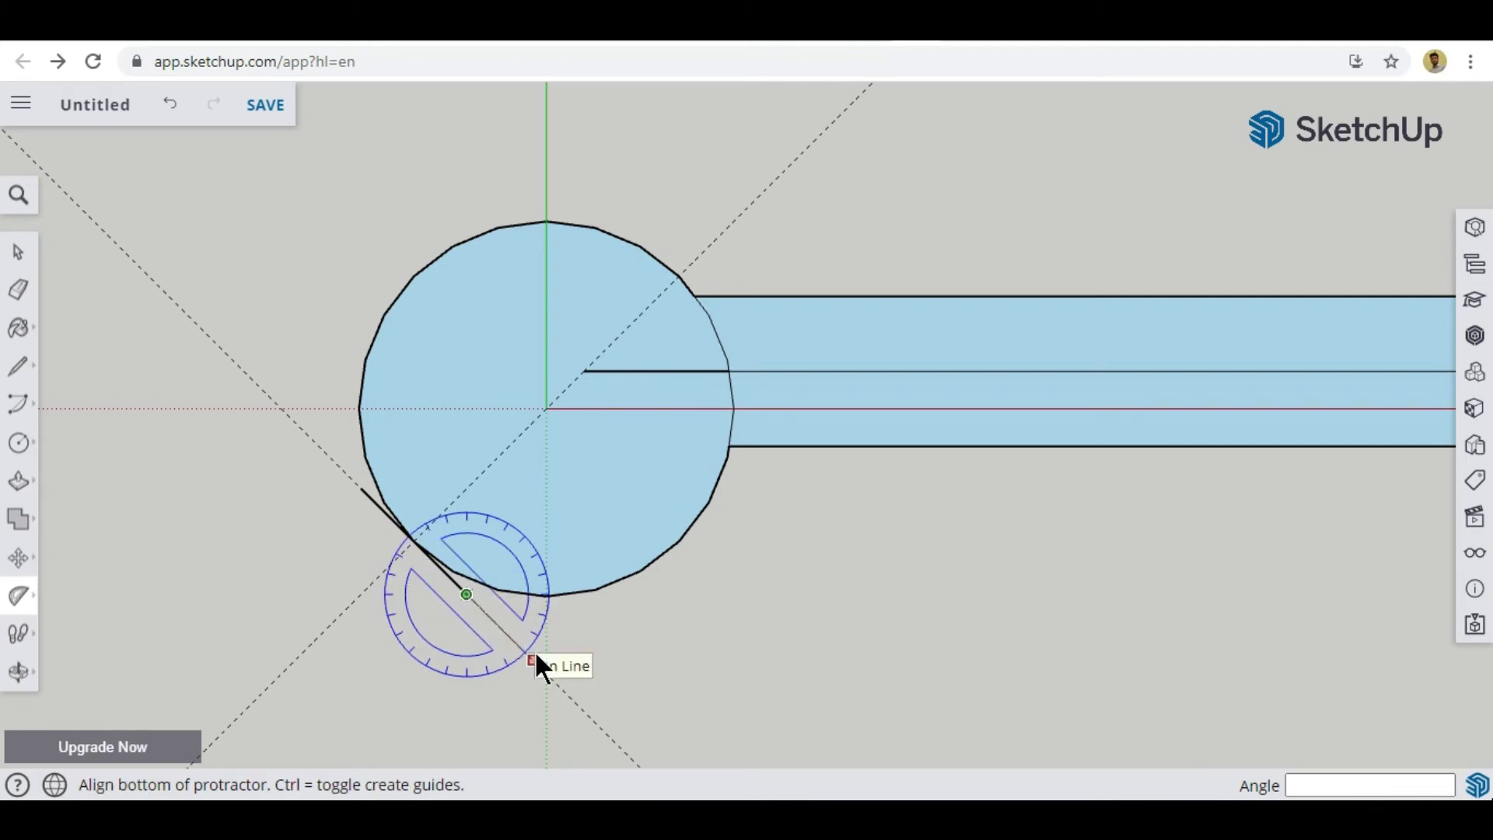
pyautogui.click(536, 656)
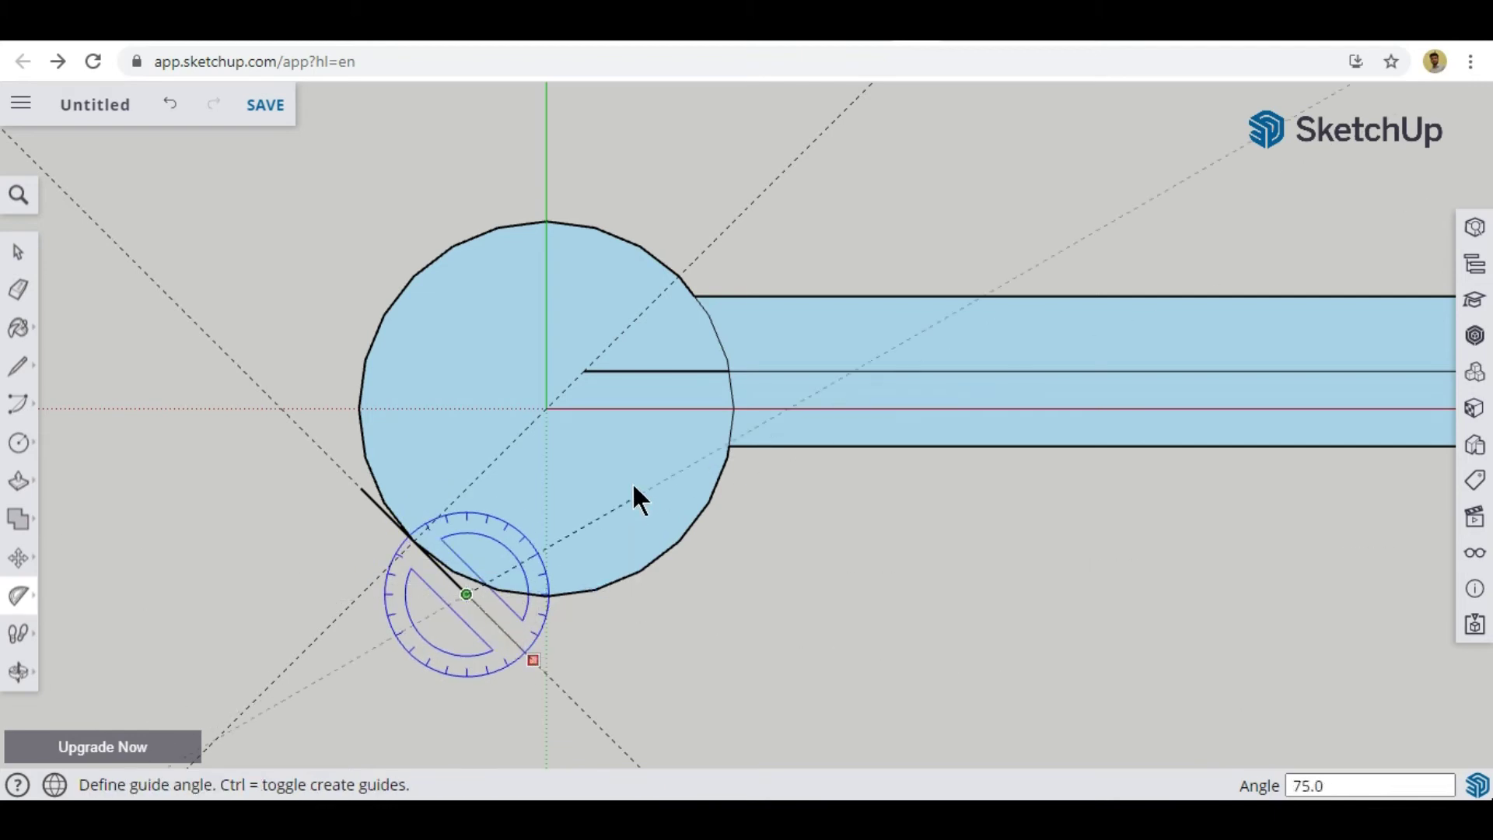
pyautogui.click(610, 445)
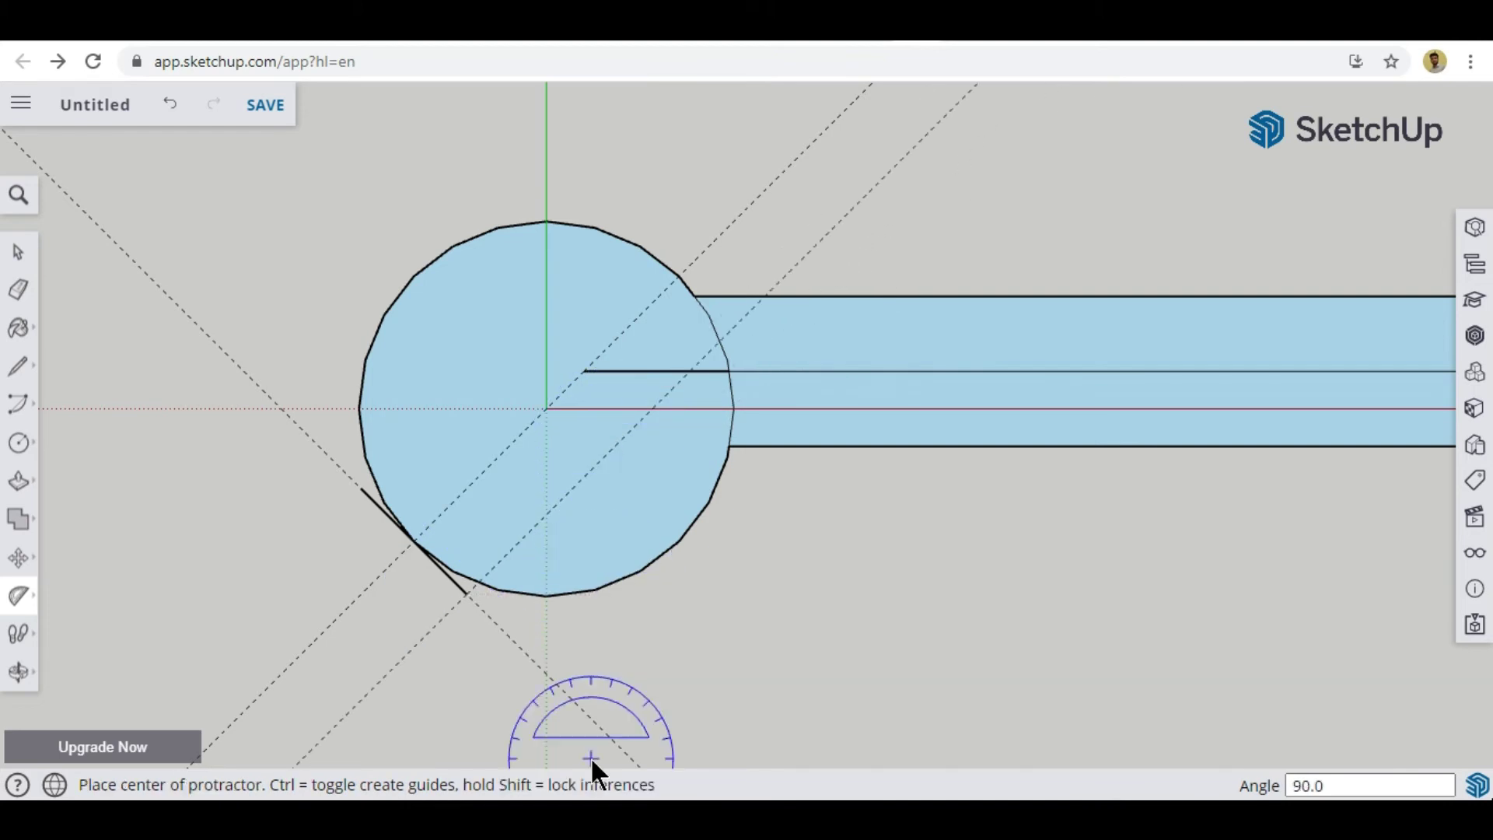
pyautogui.click(371, 506)
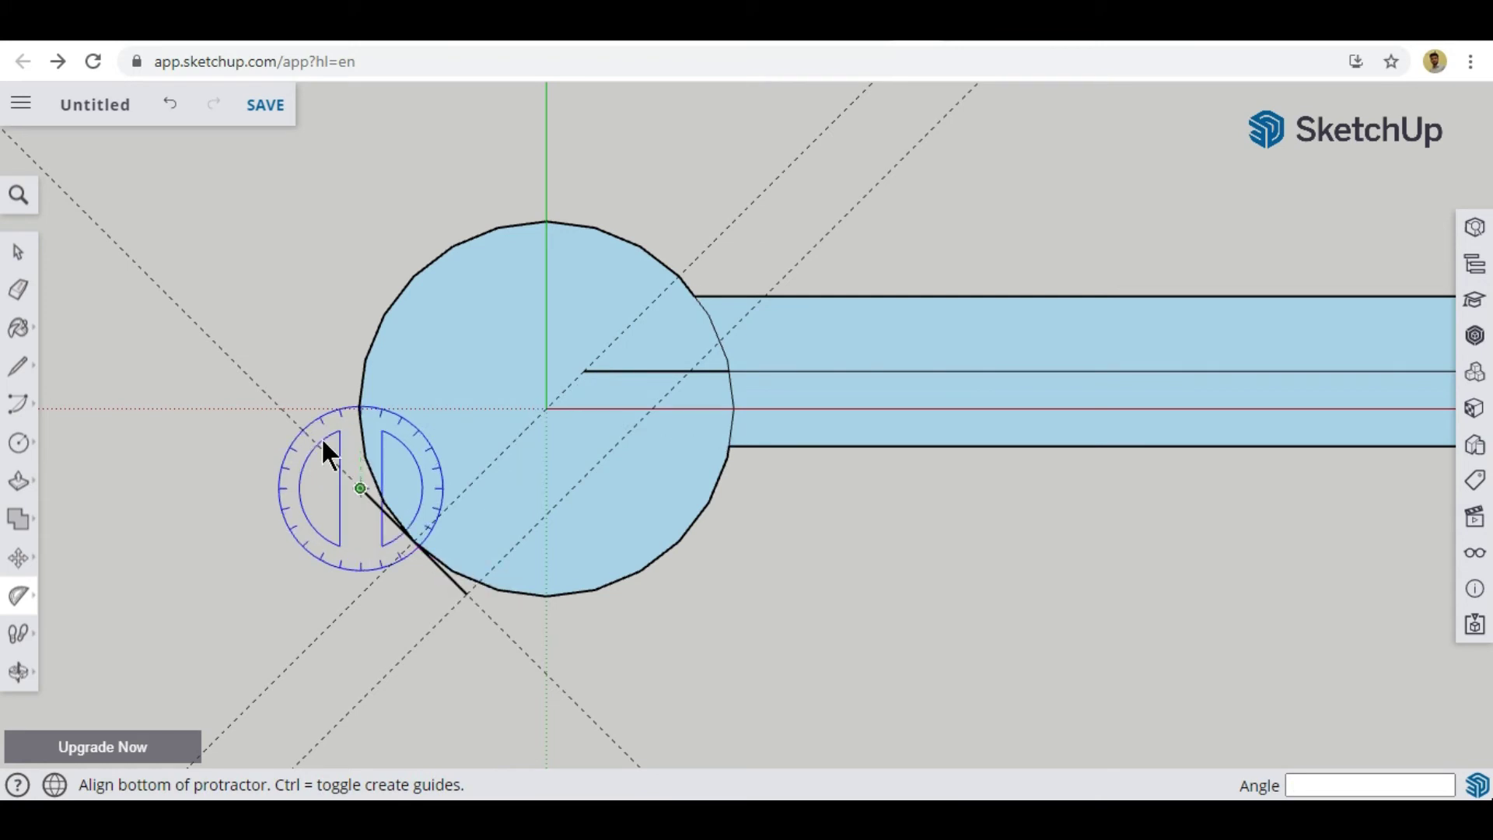
pyautogui.click(296, 421)
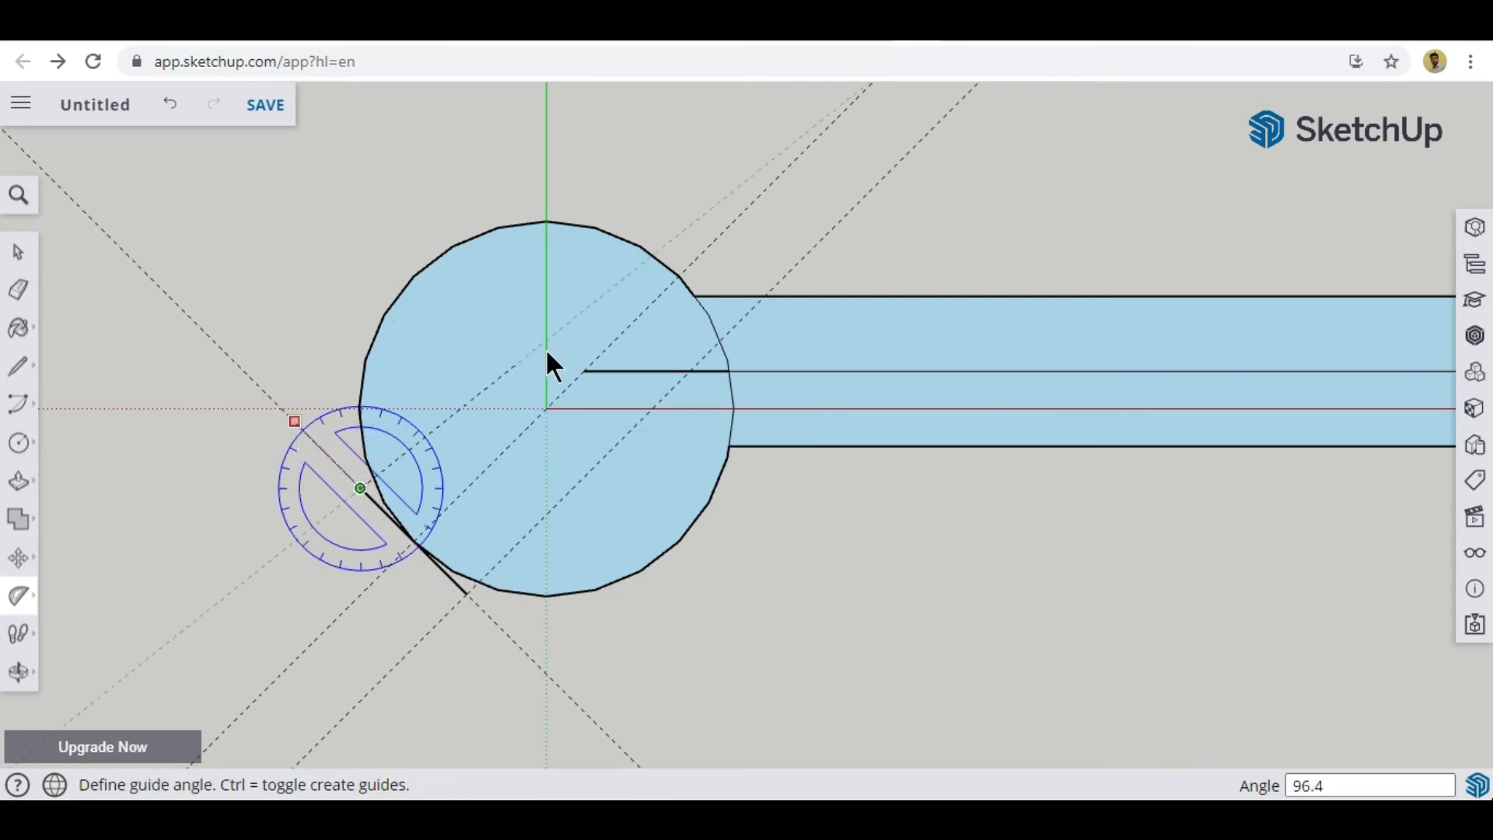
pyautogui.click(535, 310)
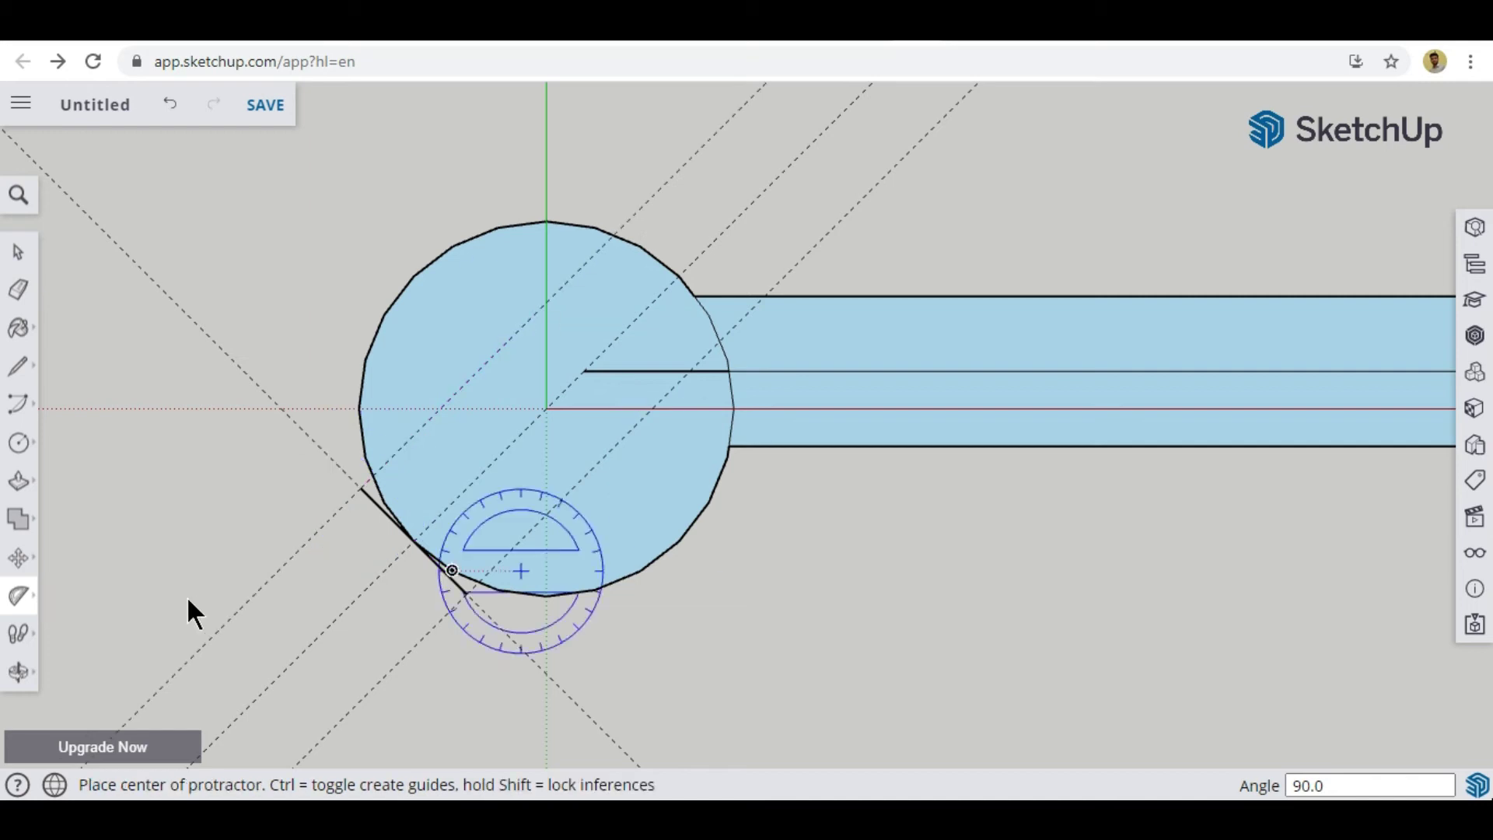
# Check the 9 mm head's jaw width in the spanner PDF and draw 3.6 mm lines both ways along its perpendicular guide from the circle's edge
pyautogui.scroll(-5, 187, 596)
pyautogui.click(18, 365)
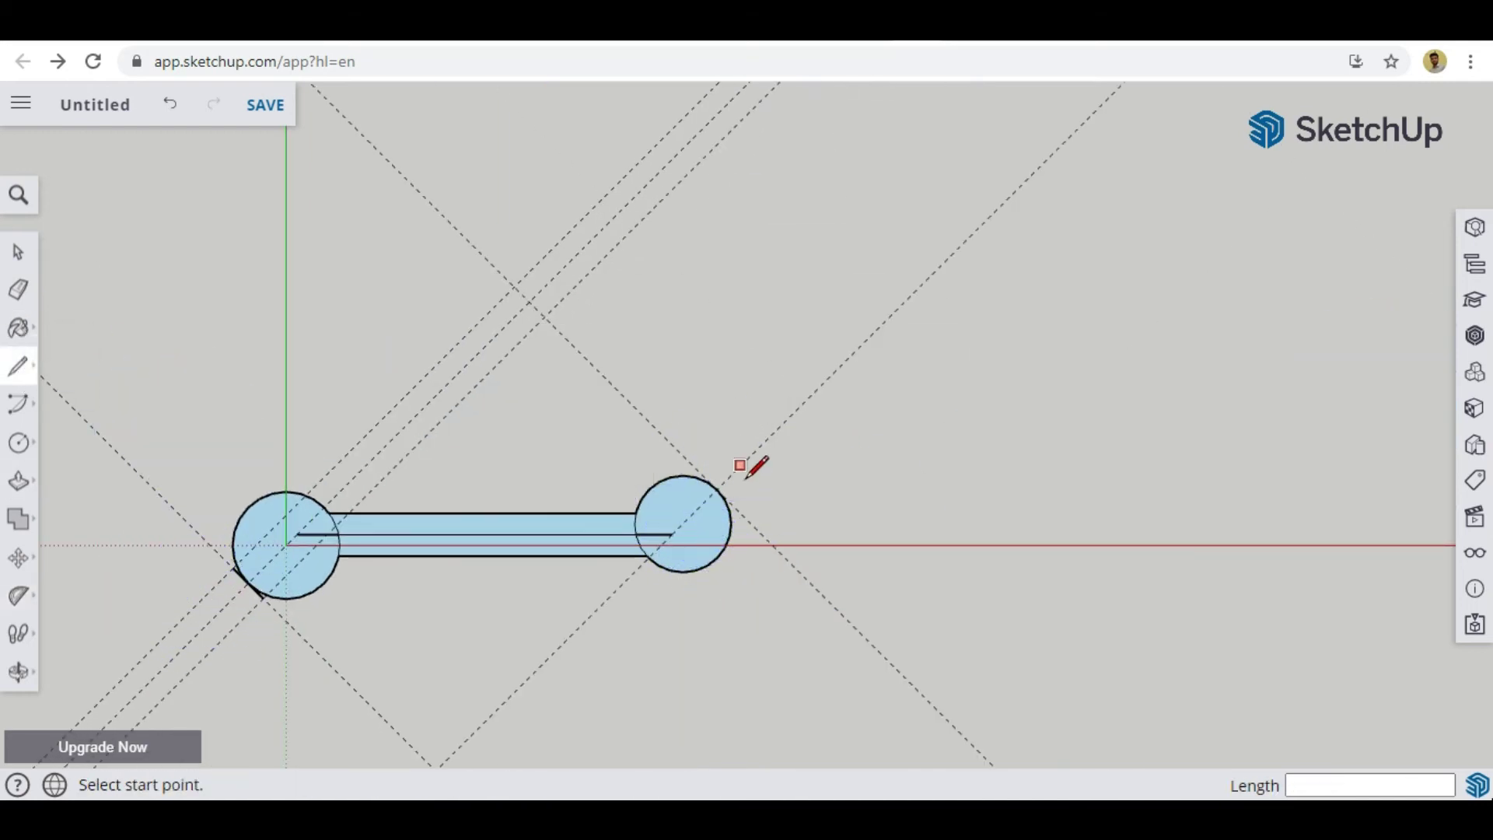
pyautogui.scroll(3, 731, 483)
pyautogui.click(614, 819)
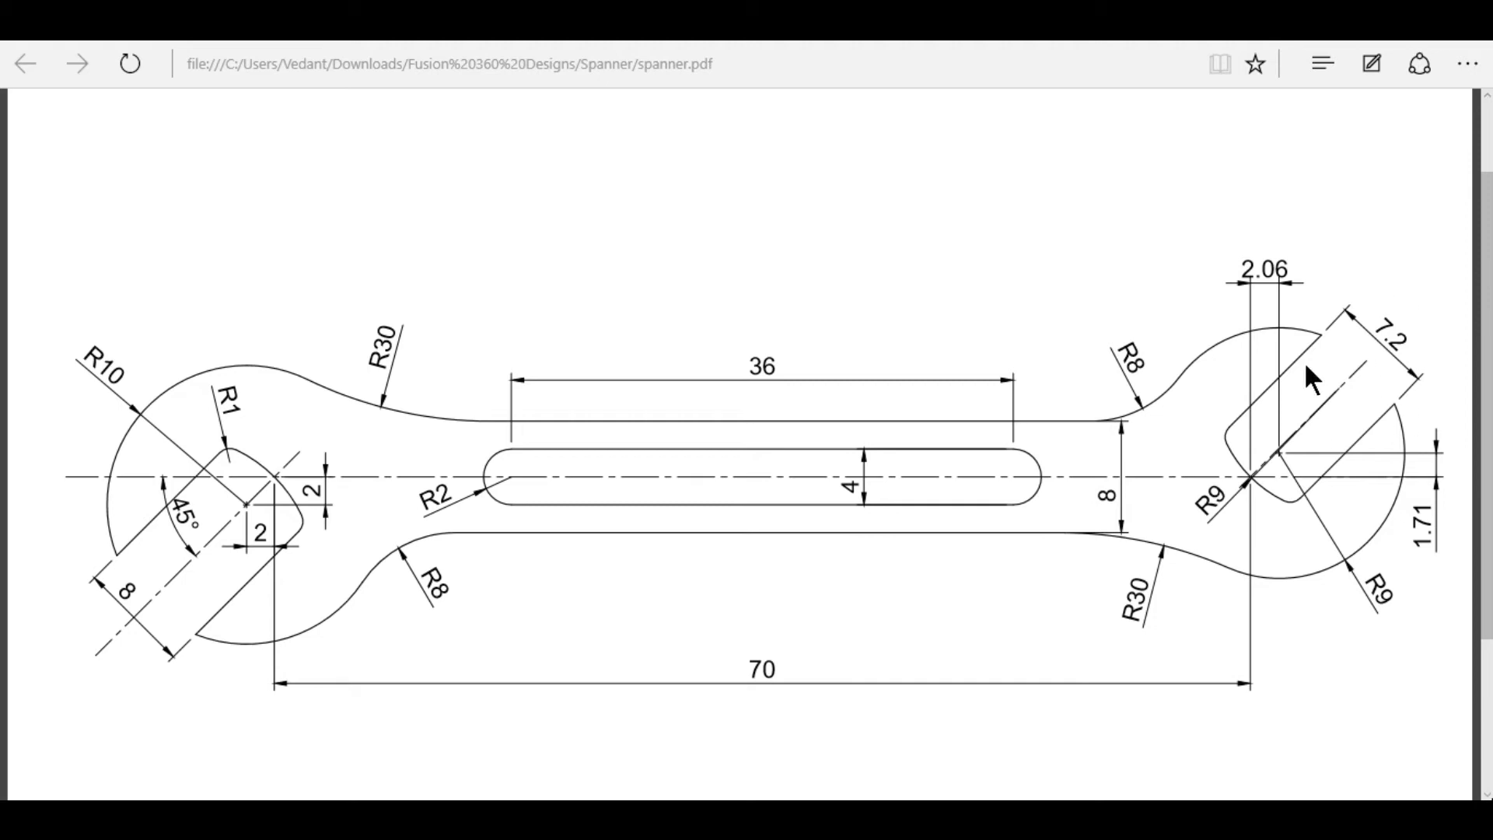
pyautogui.hotkey('alt', 'Tab')
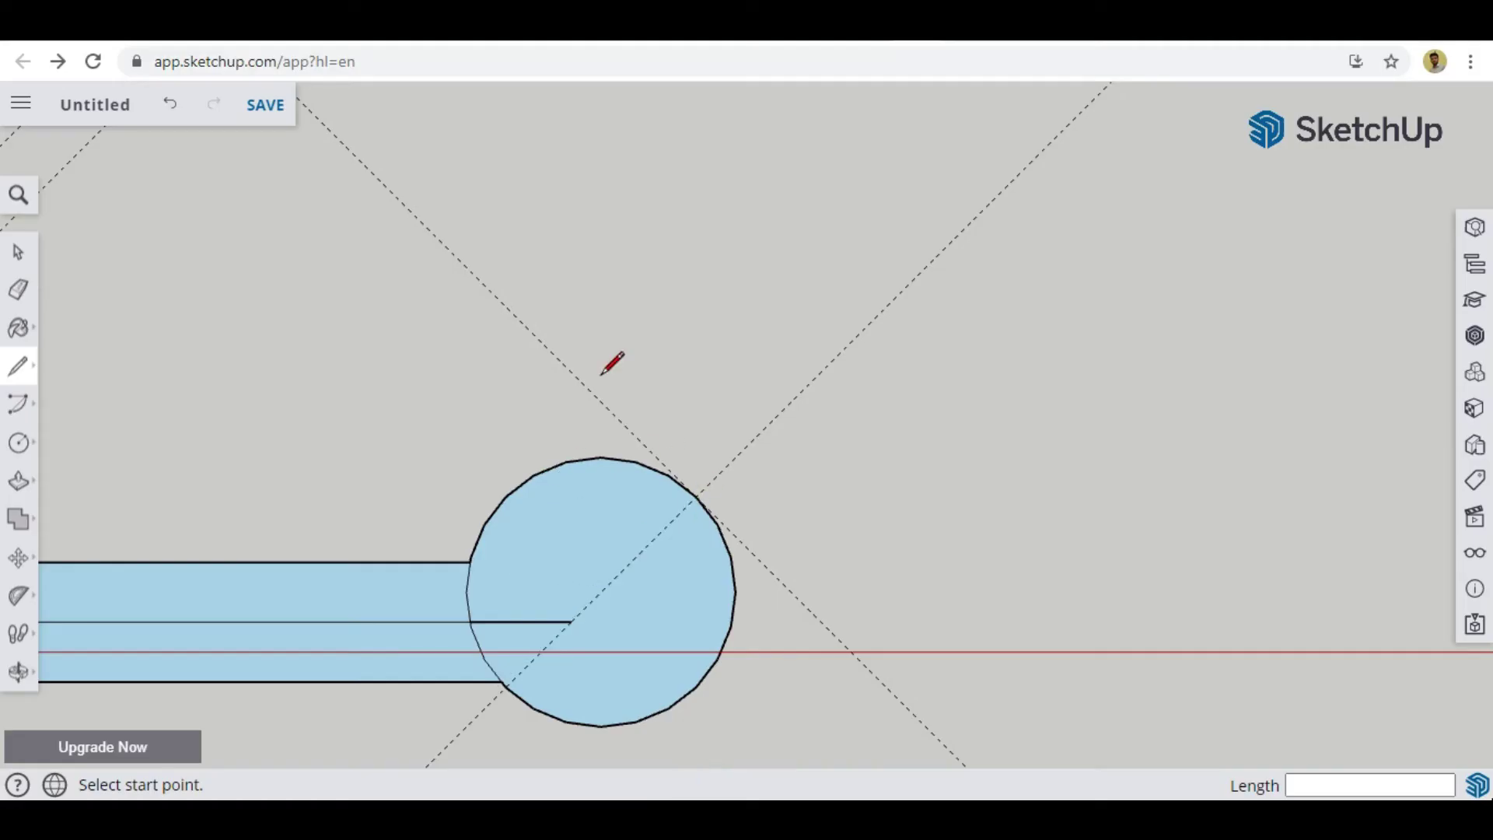
pyautogui.click(694, 496)
pyautogui.write('3.6')
pyautogui.press('Return')
pyautogui.press('Escape')
pyautogui.click(695, 496)
pyautogui.write('3.6')
pyautogui.press('Return')
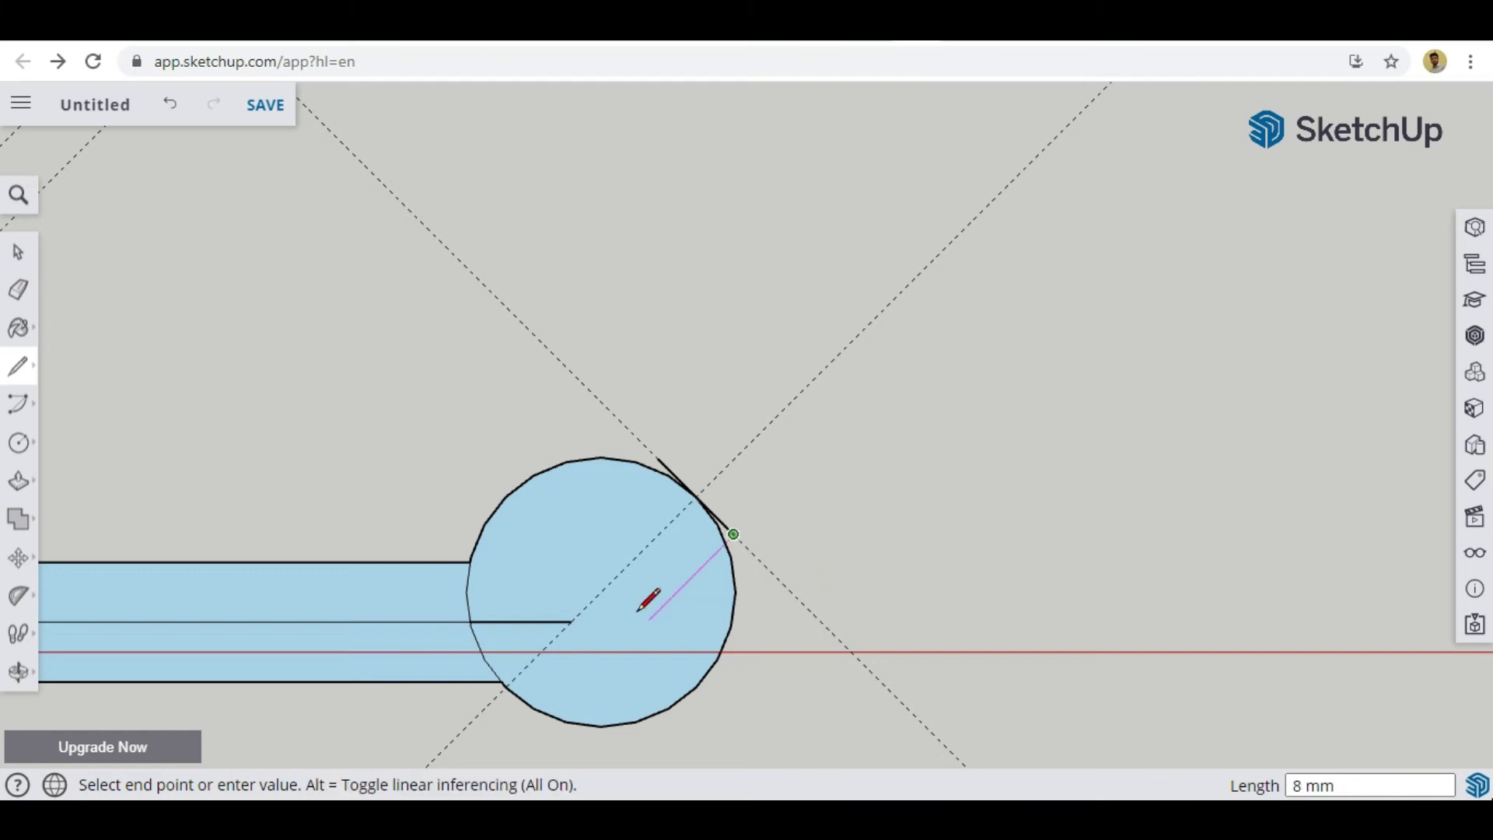
# Create 90° protractor guides from both outer ends of the 3.6 mm lines, running parallel to the 45° guide across the 9 mm circle
pyautogui.click(18, 597)
pyautogui.click(733, 534)
pyautogui.click(772, 570)
pyautogui.click(658, 635)
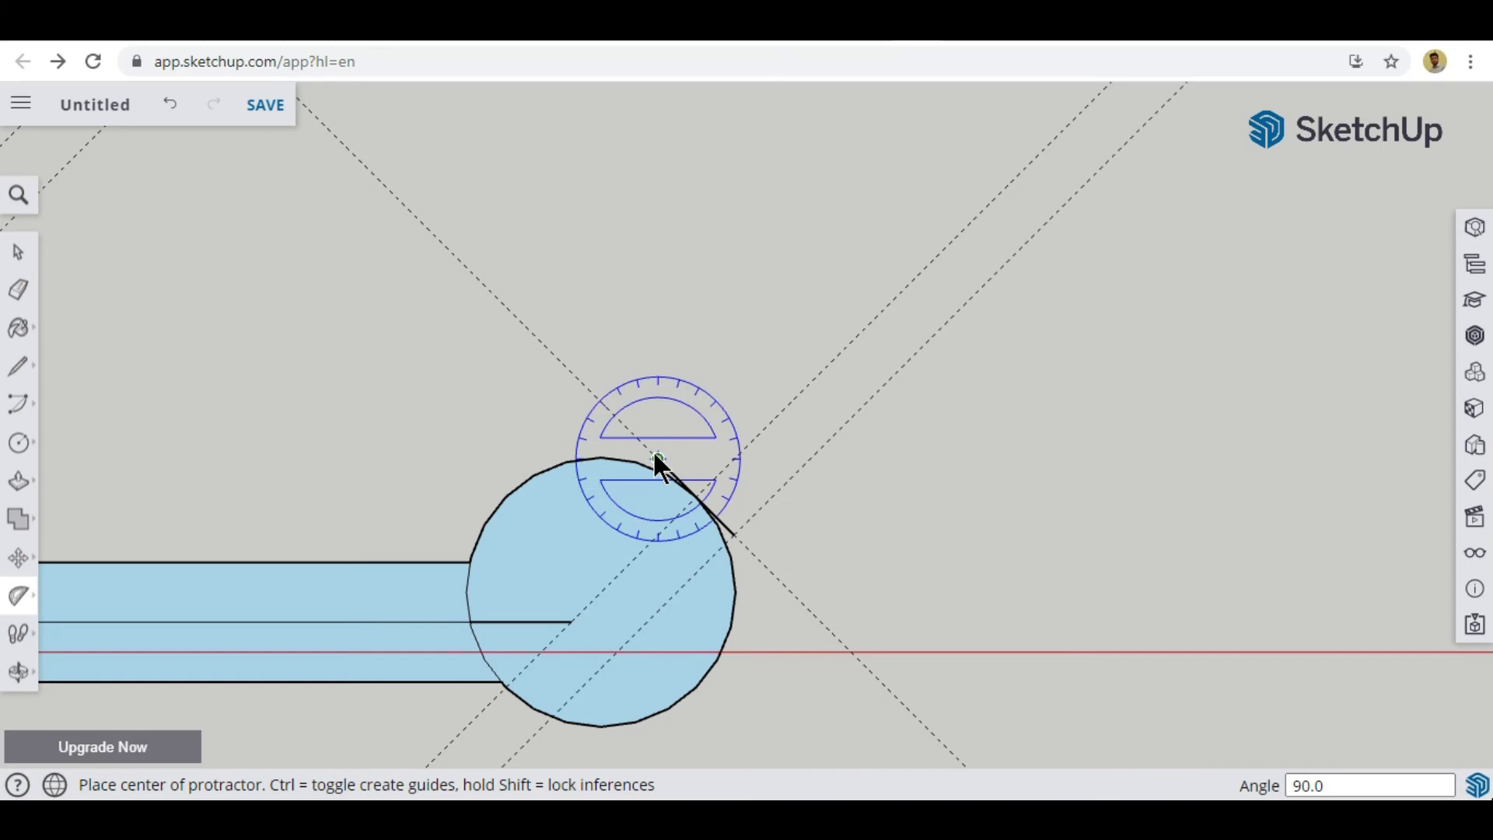
pyautogui.click(658, 459)
pyautogui.click(563, 363)
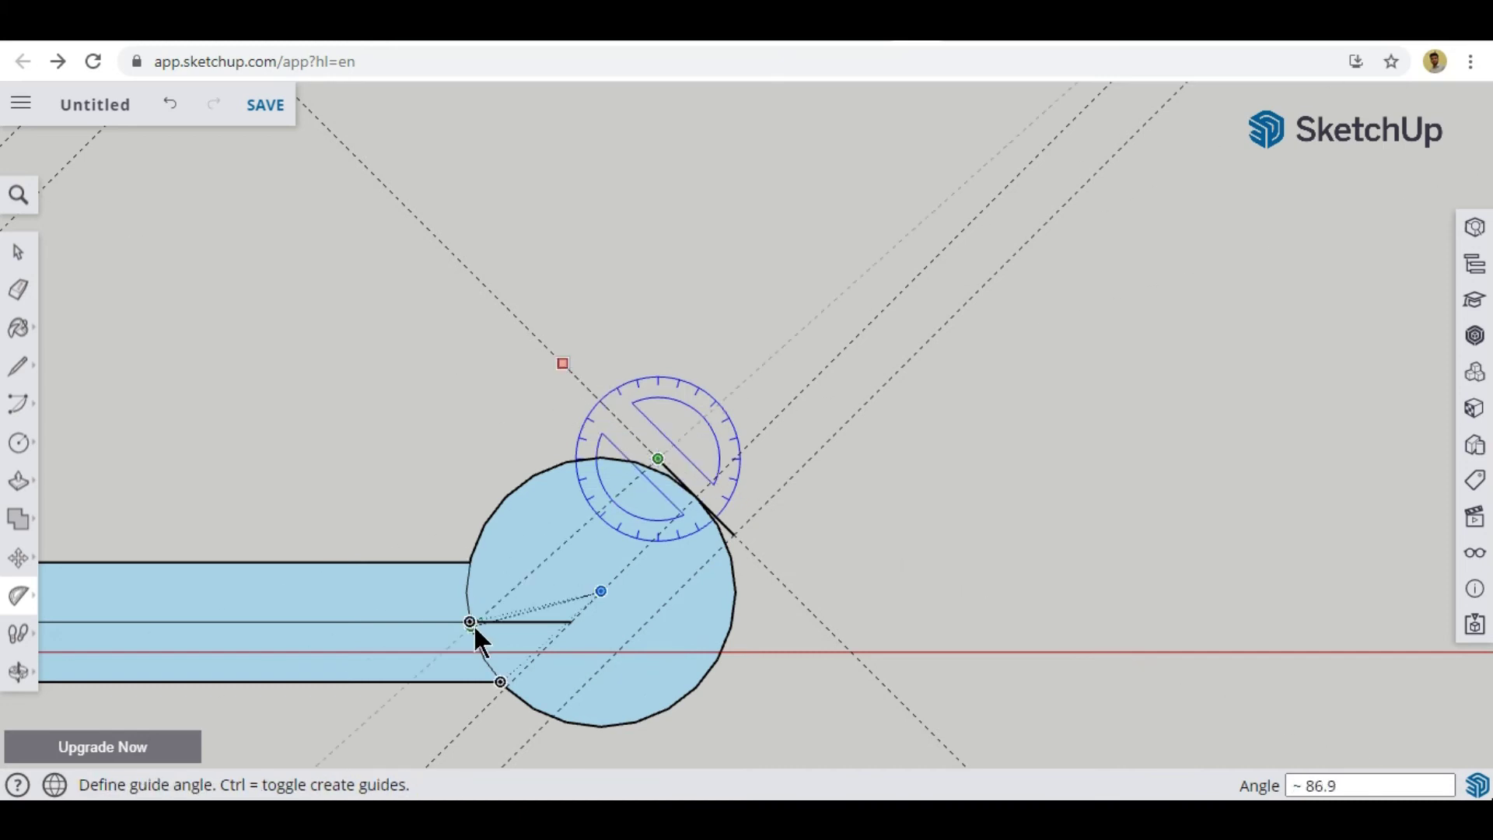
pyautogui.click(535, 589)
# Draw both jaw sides in the 9 mm head, tracing the outer 45° guides from the short perpendicular line's ends to inside the circle's far edge
pyautogui.scroll(-2, 1151, 463)
pyautogui.click(23, 380)
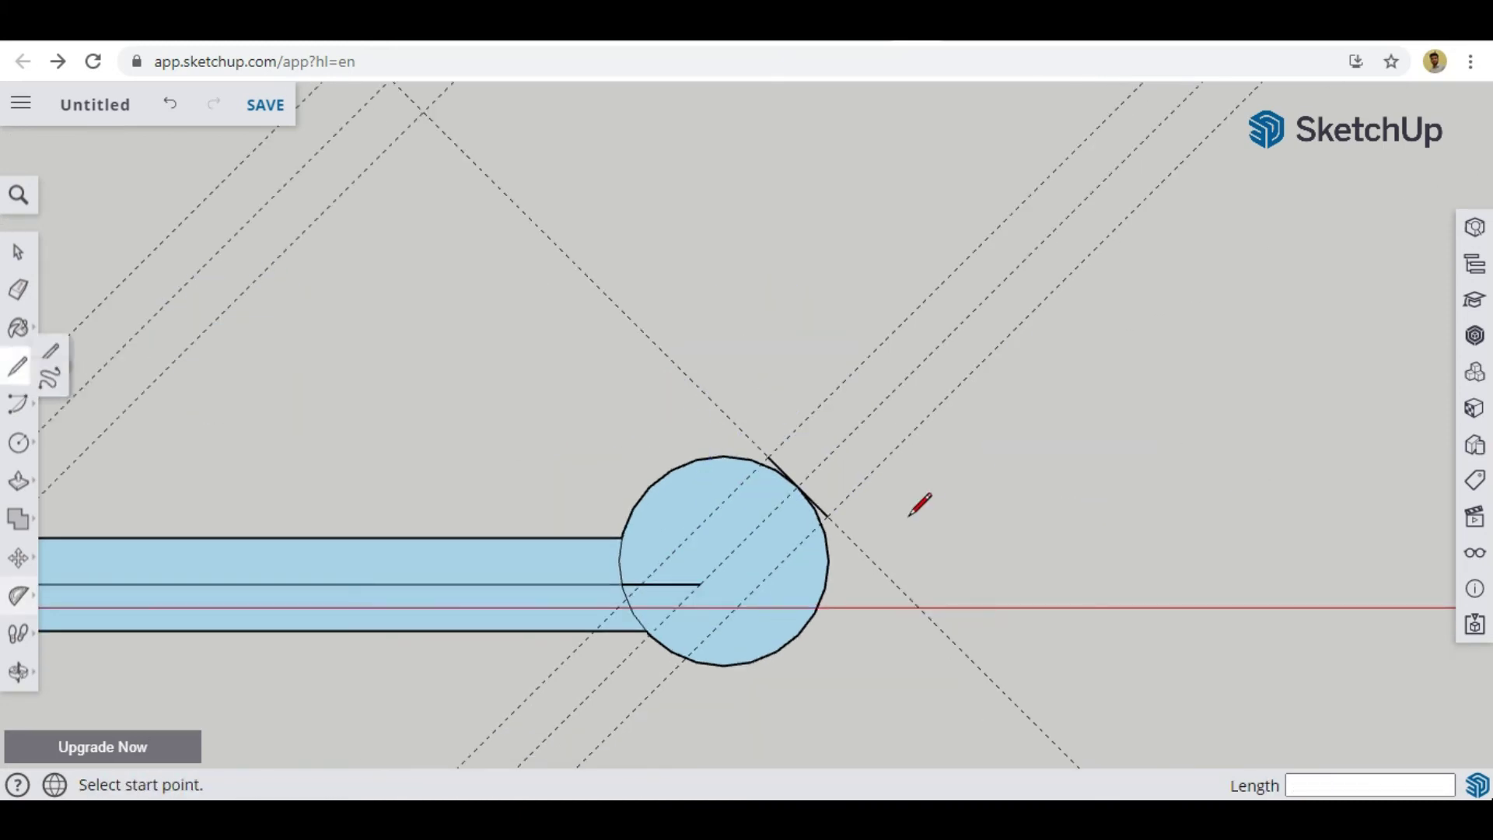
pyautogui.scroll(2, 794, 568)
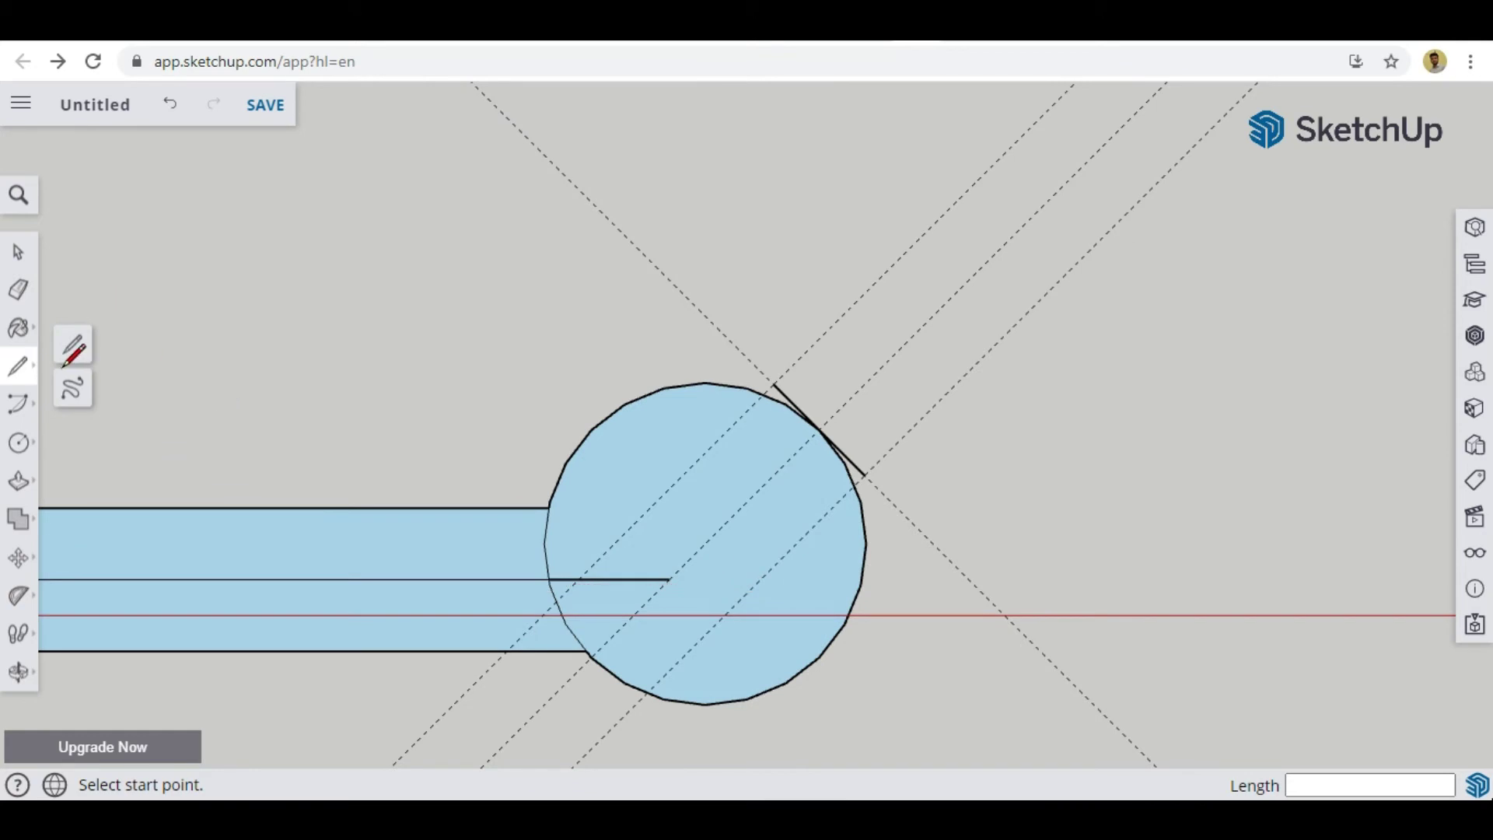
pyautogui.click(864, 474)
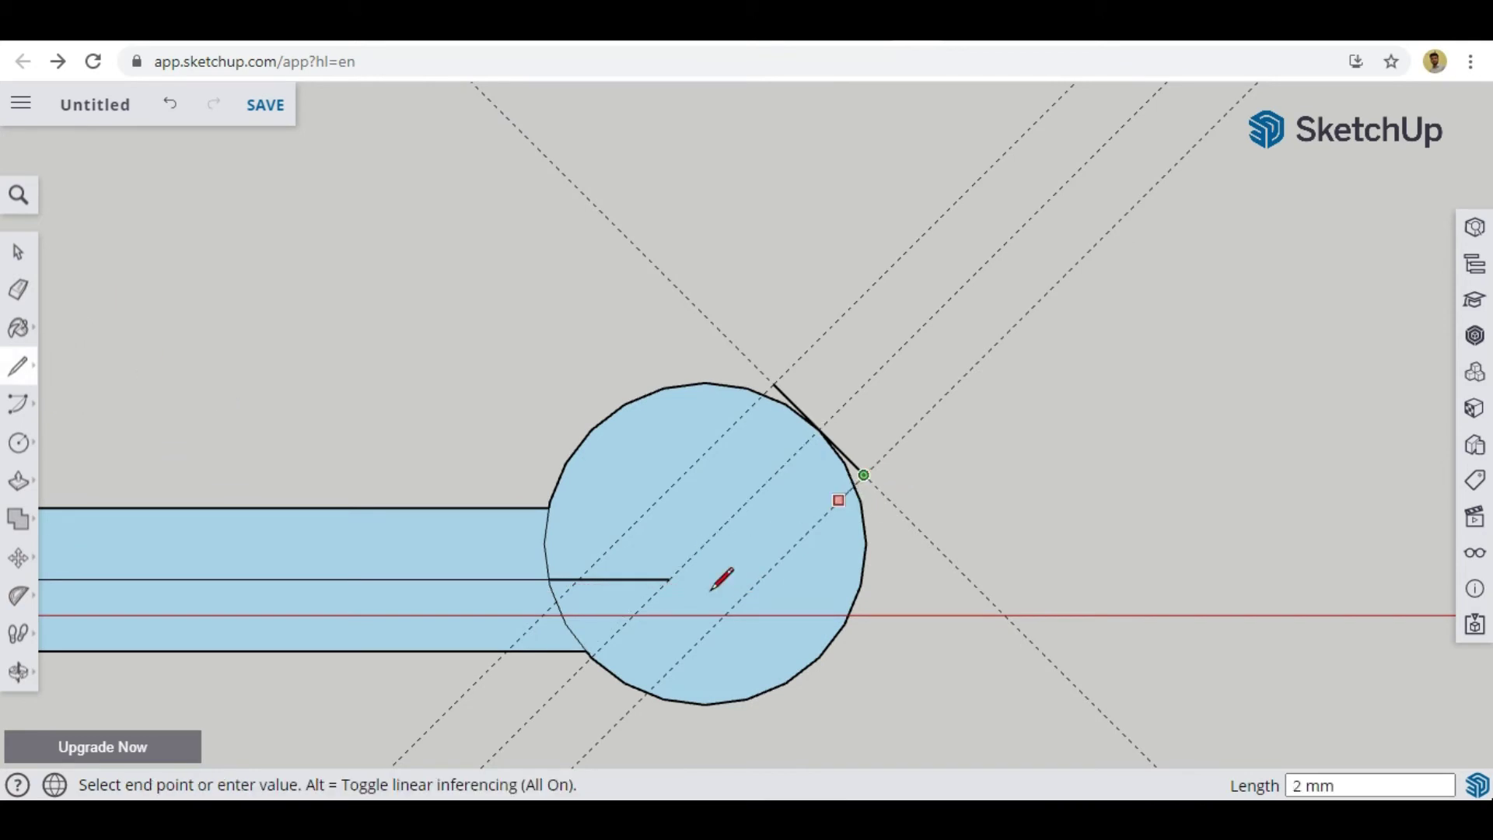
pyautogui.click(678, 663)
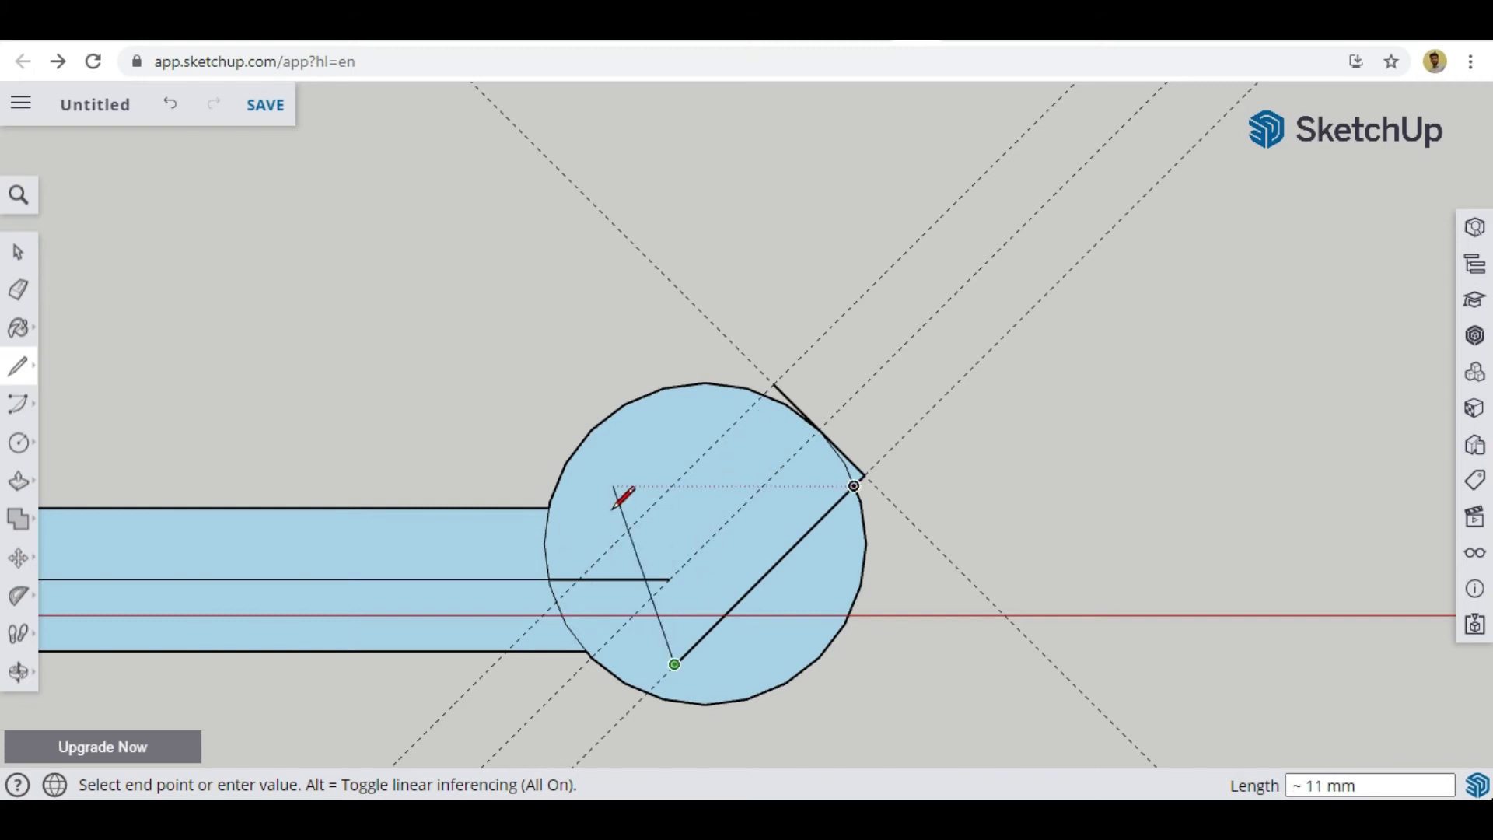
pyautogui.press('Escape')
pyautogui.click(775, 383)
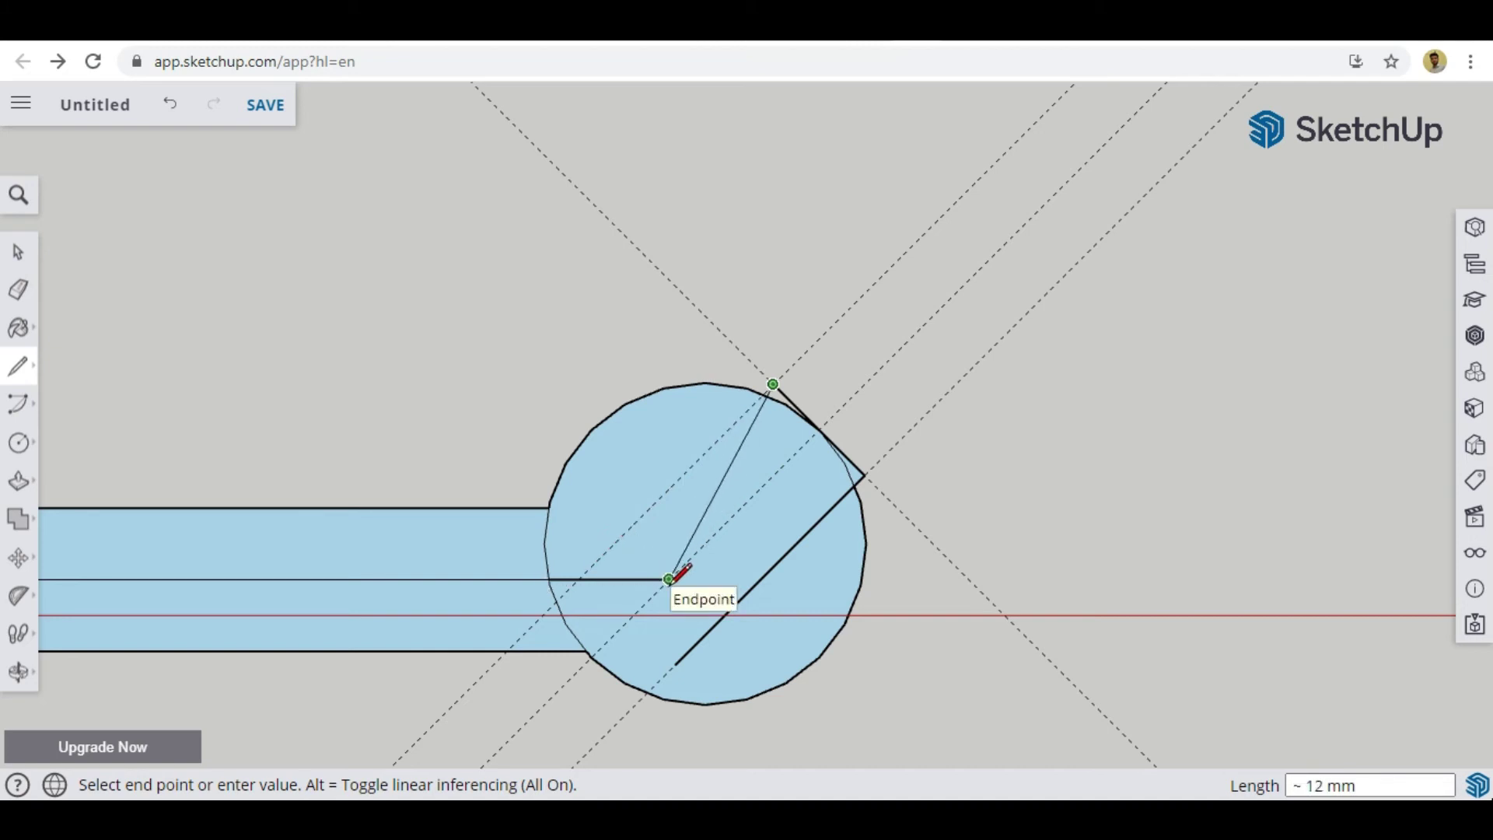
pyautogui.click(596, 557)
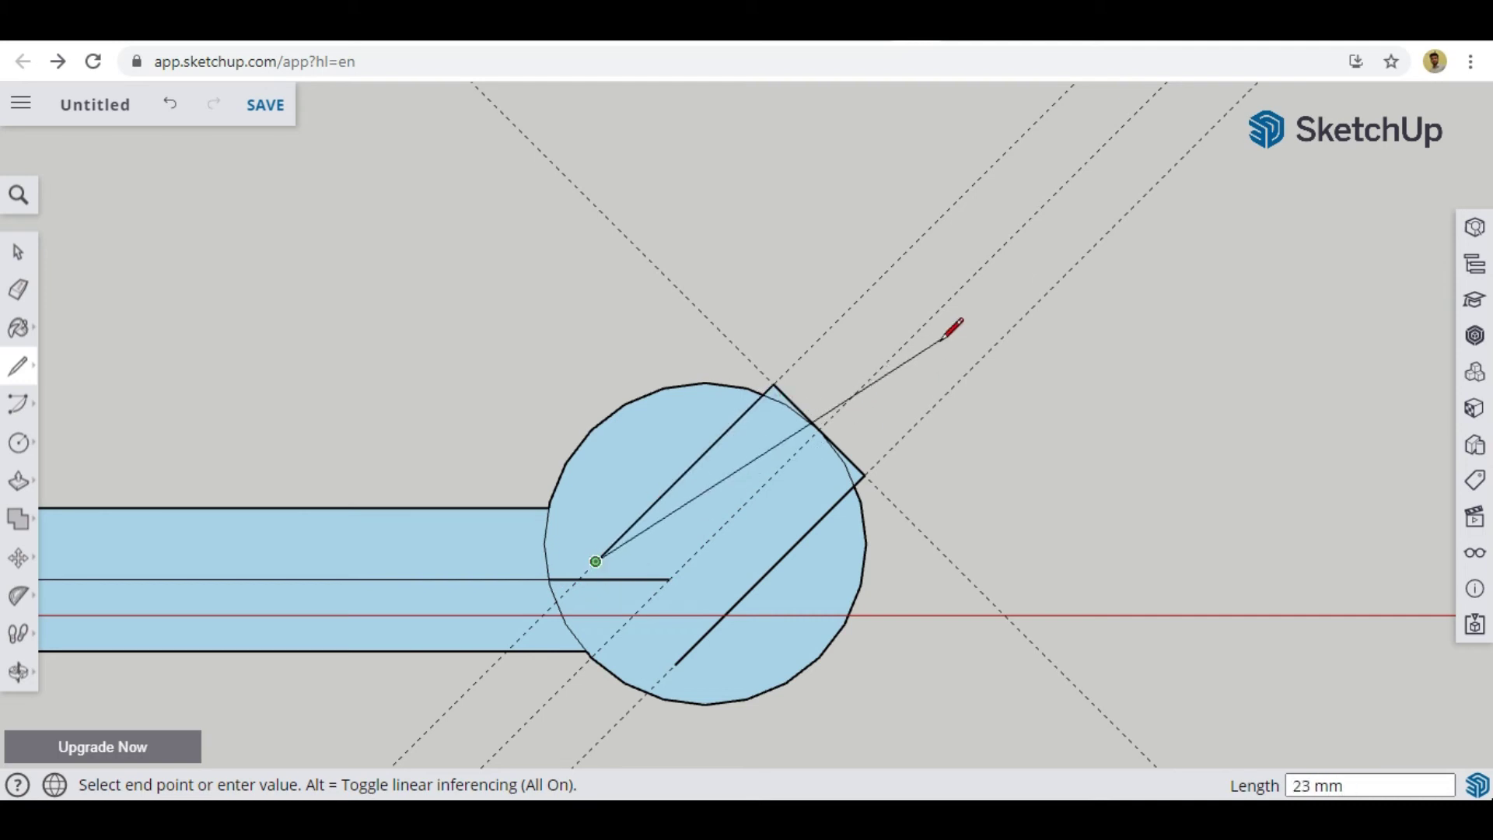
pyautogui.press('Escape')
# Draw both jaw sides about 14 mm long in the 10 mm head, along its outer 45° guides, ending on the green and red axes
pyautogui.scroll(-4, 1192, 443)
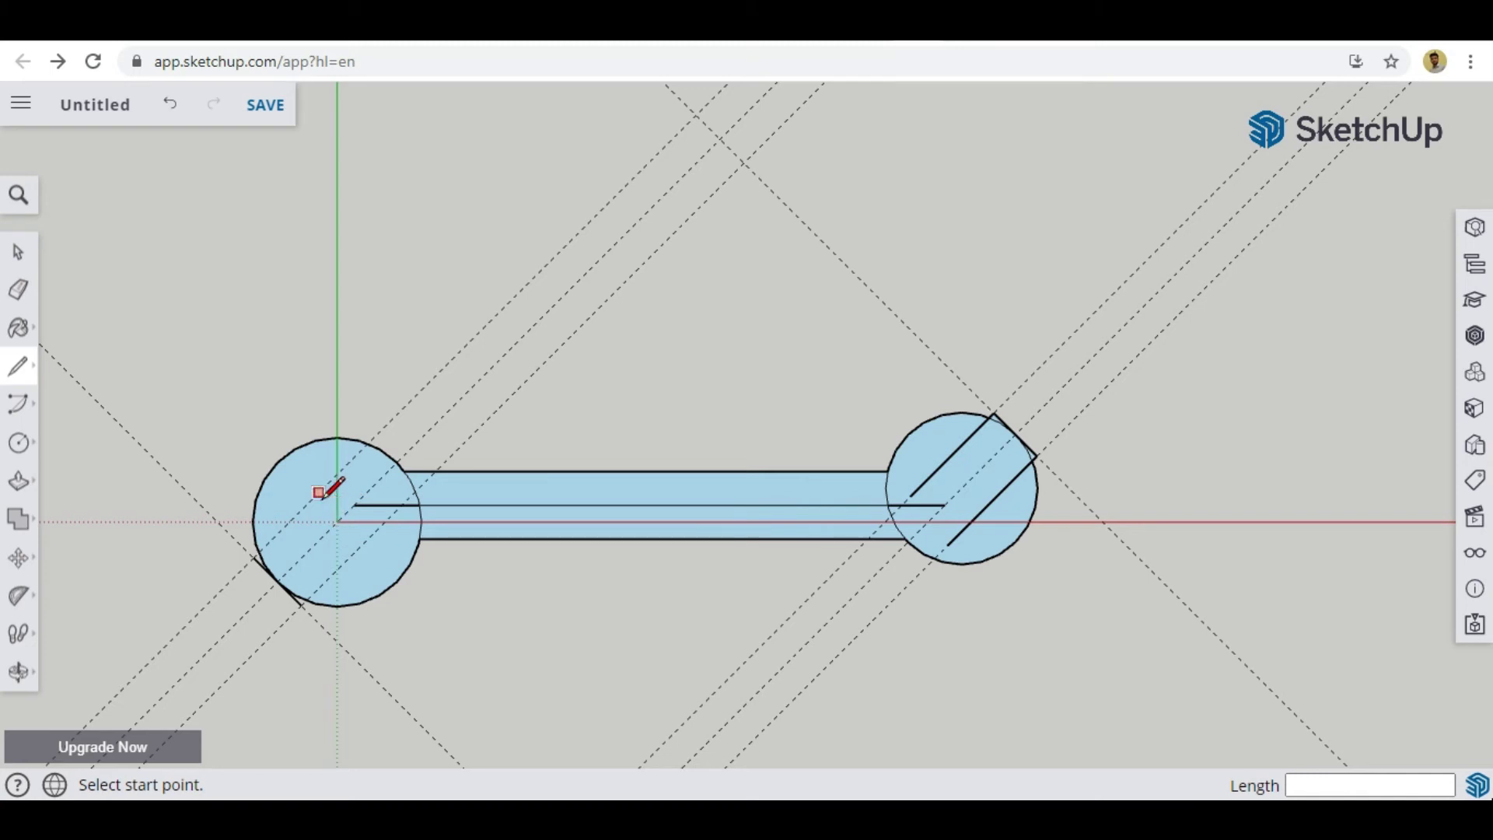
pyautogui.click(253, 558)
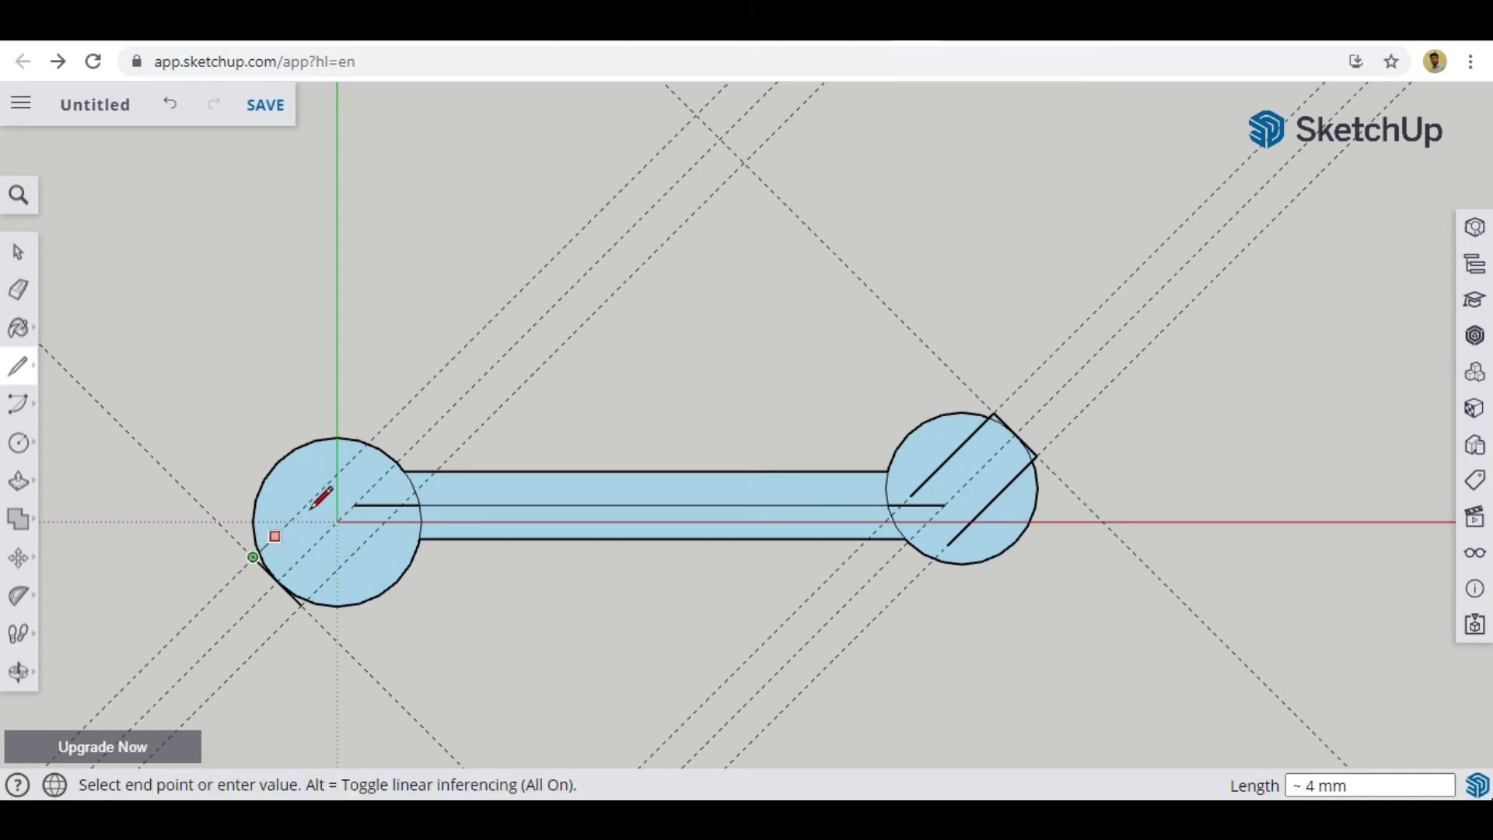
pyautogui.click(337, 474)
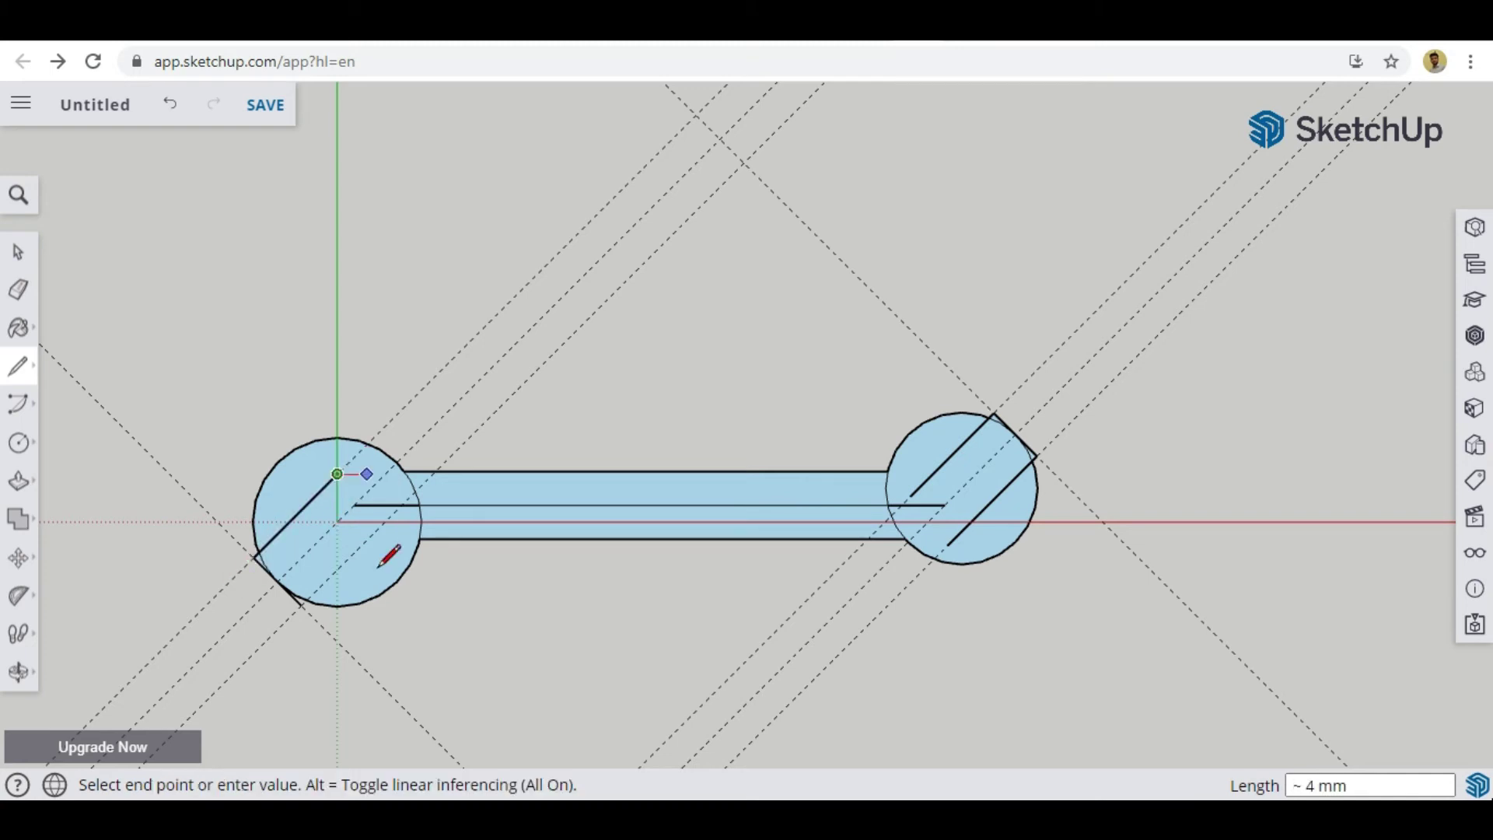
pyautogui.press('Escape')
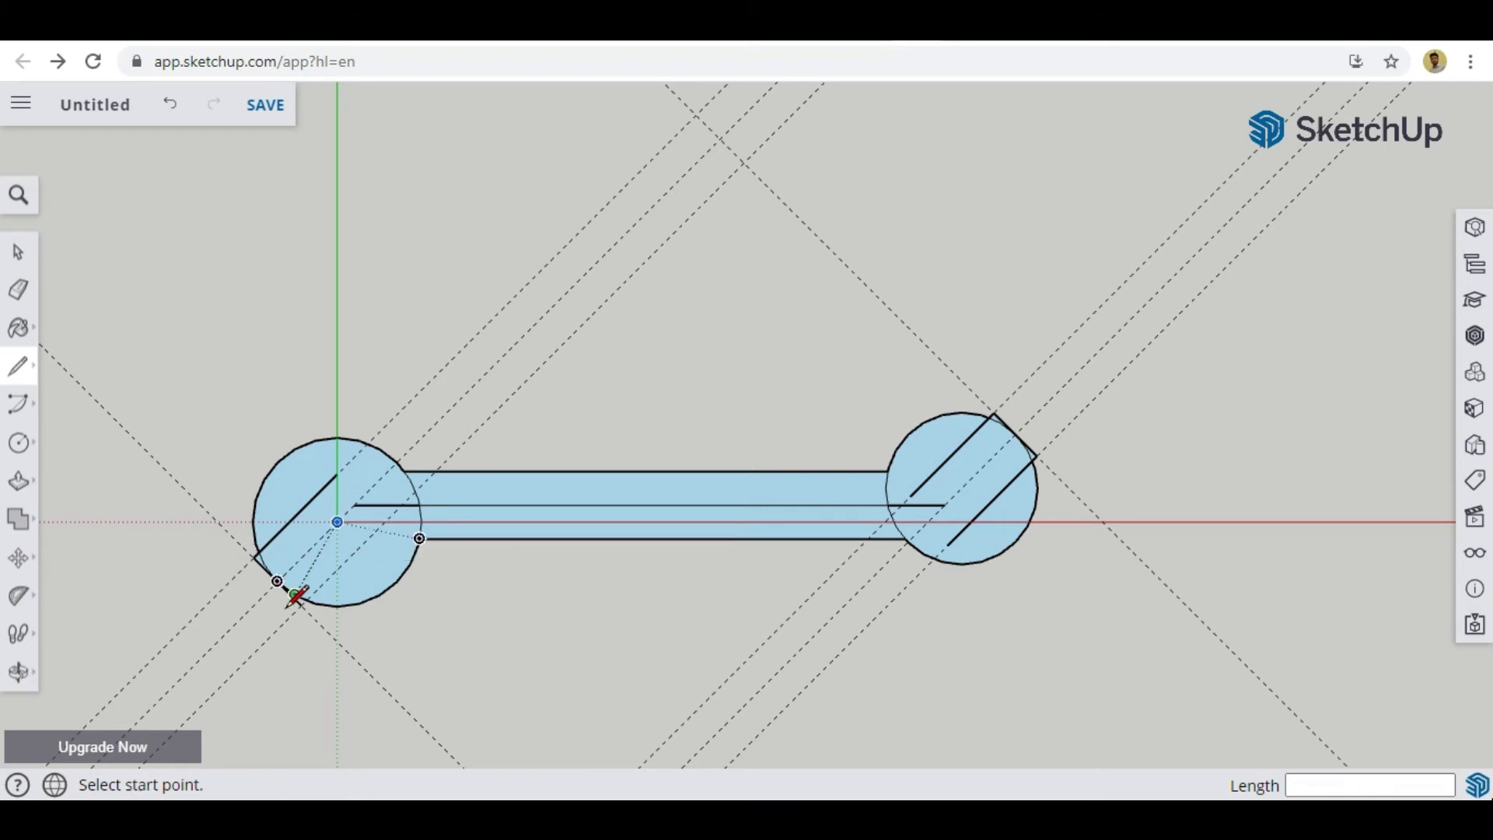
pyautogui.click(301, 605)
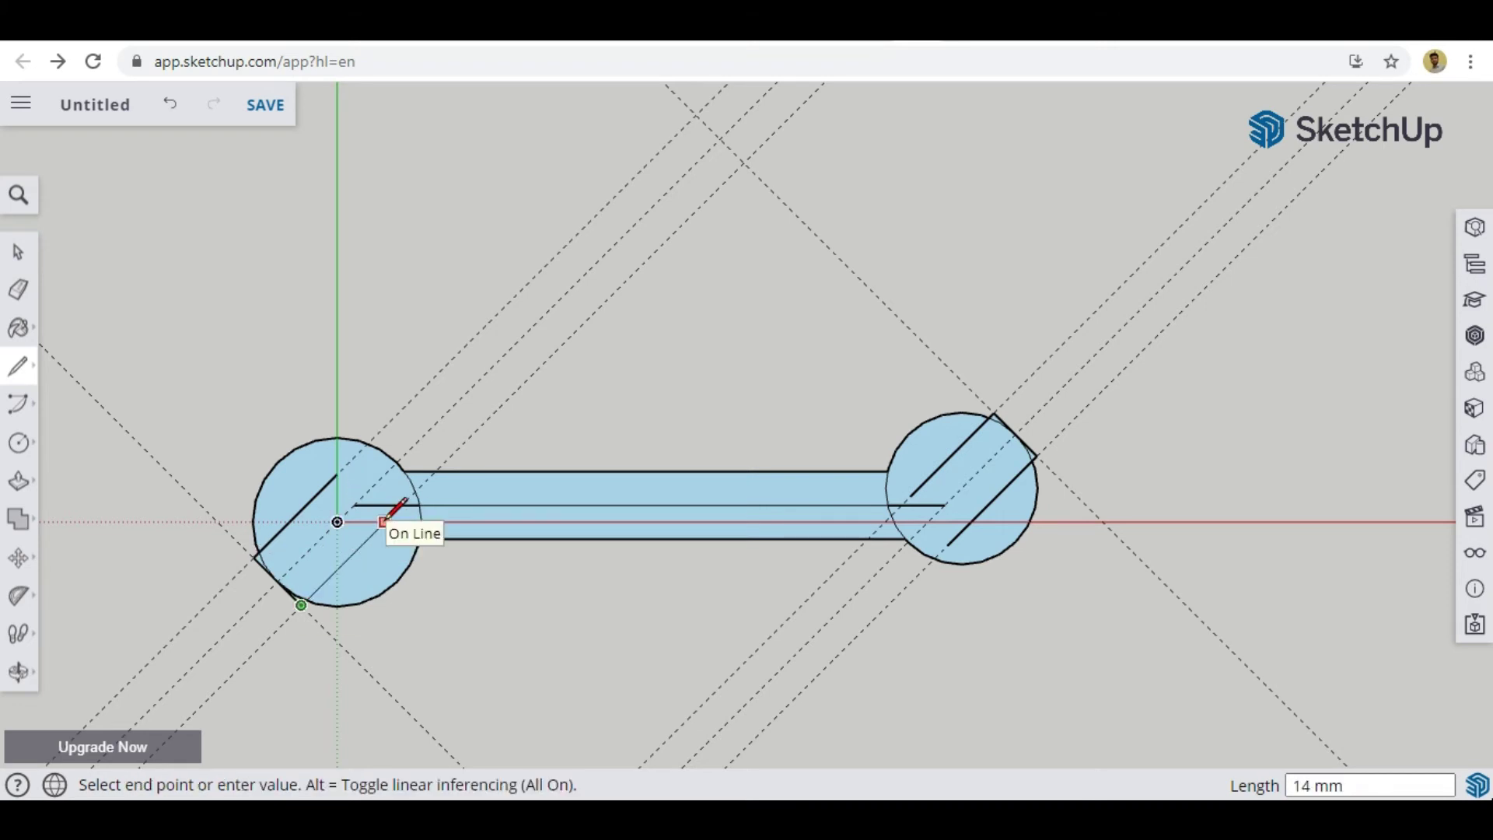
pyautogui.click(384, 521)
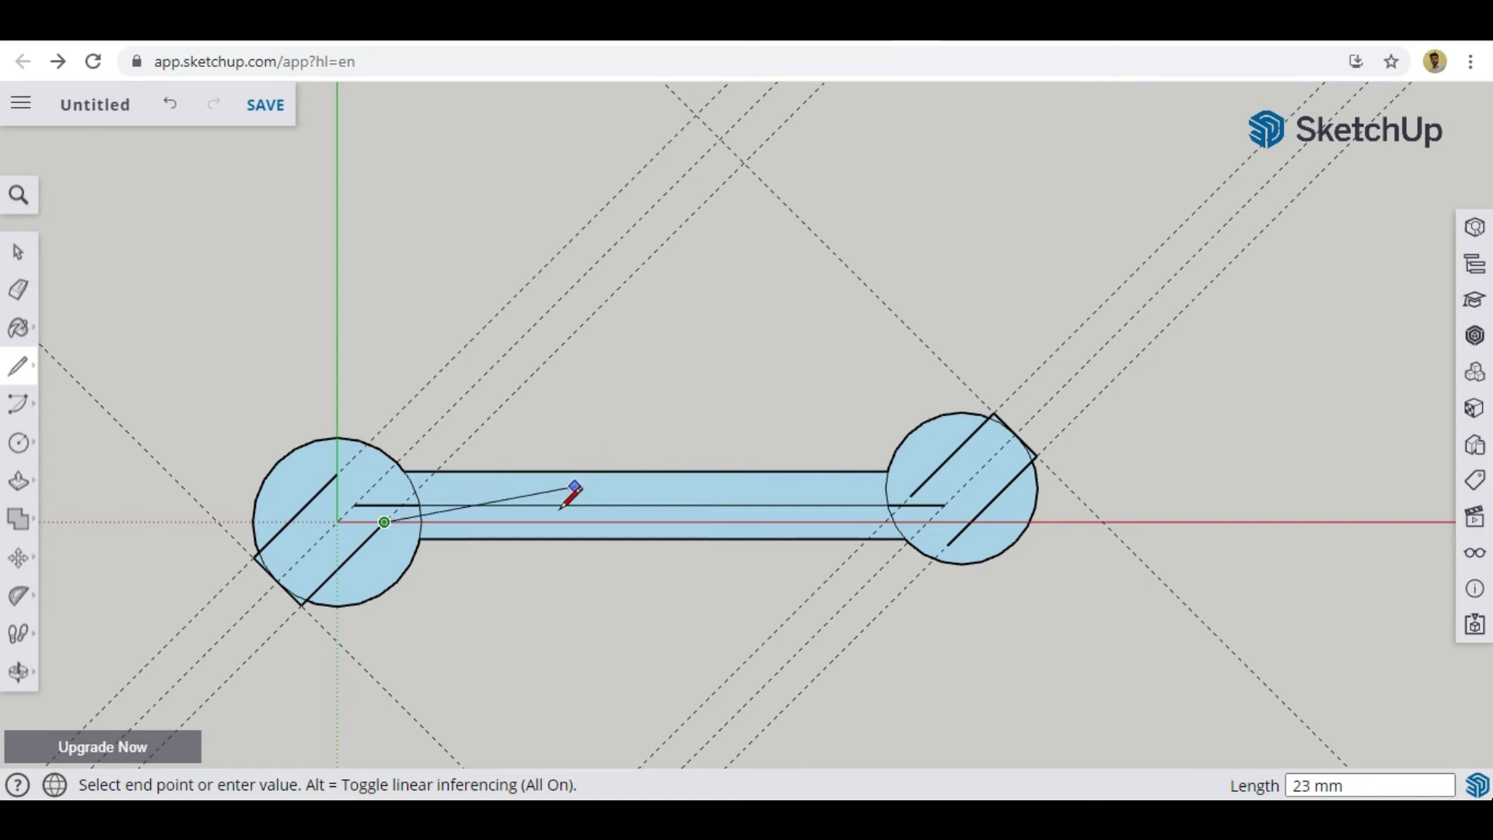
pyautogui.press('Escape')
# Draw a line about 9 mm long from the handle centreline's end in the 10 mm head along the middle 45° guide toward the jaw opening
pyautogui.scroll(3, 369, 548)
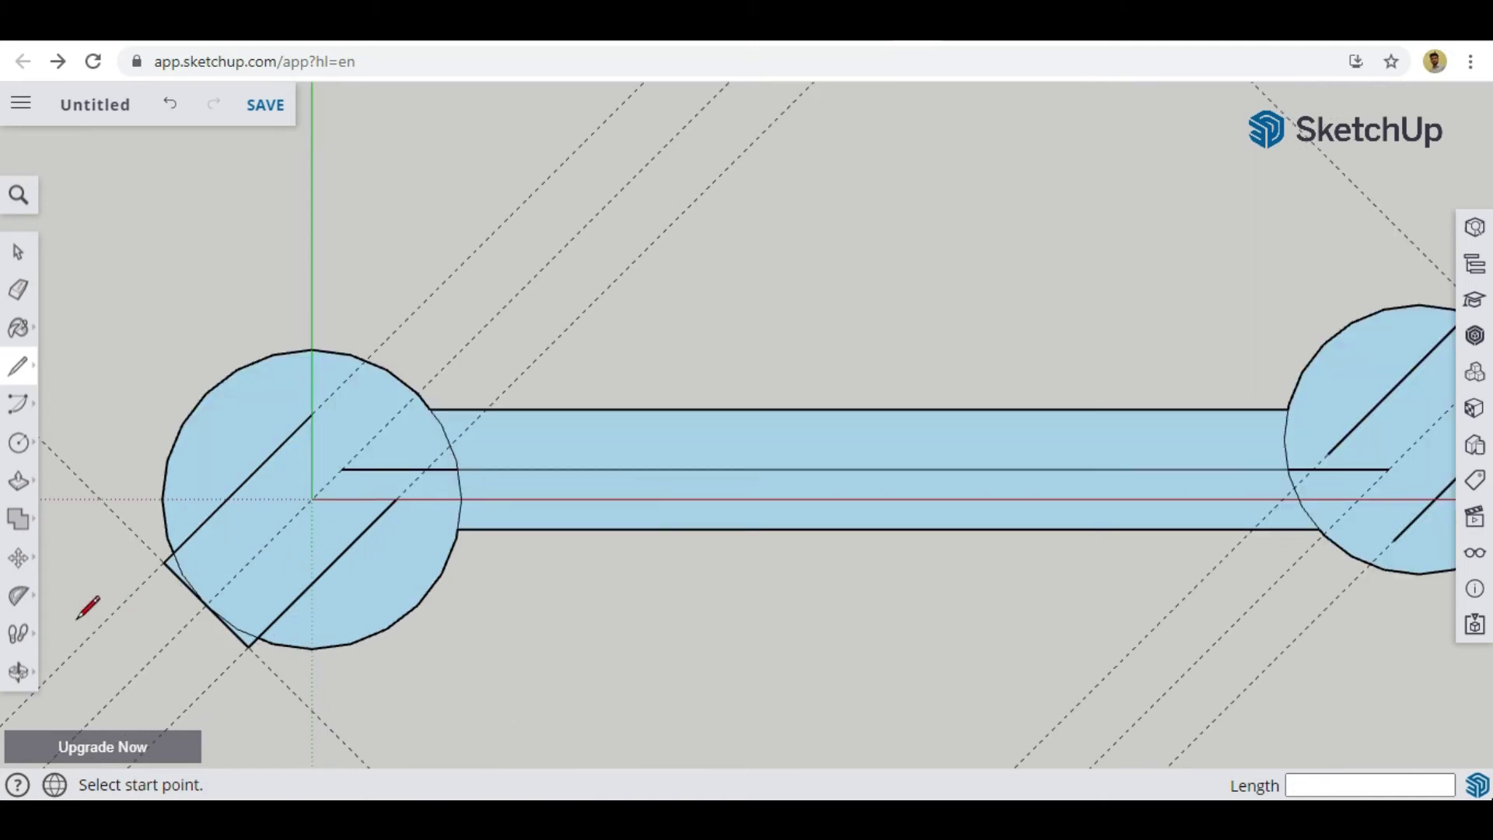
pyautogui.scroll(-3, 389, 525)
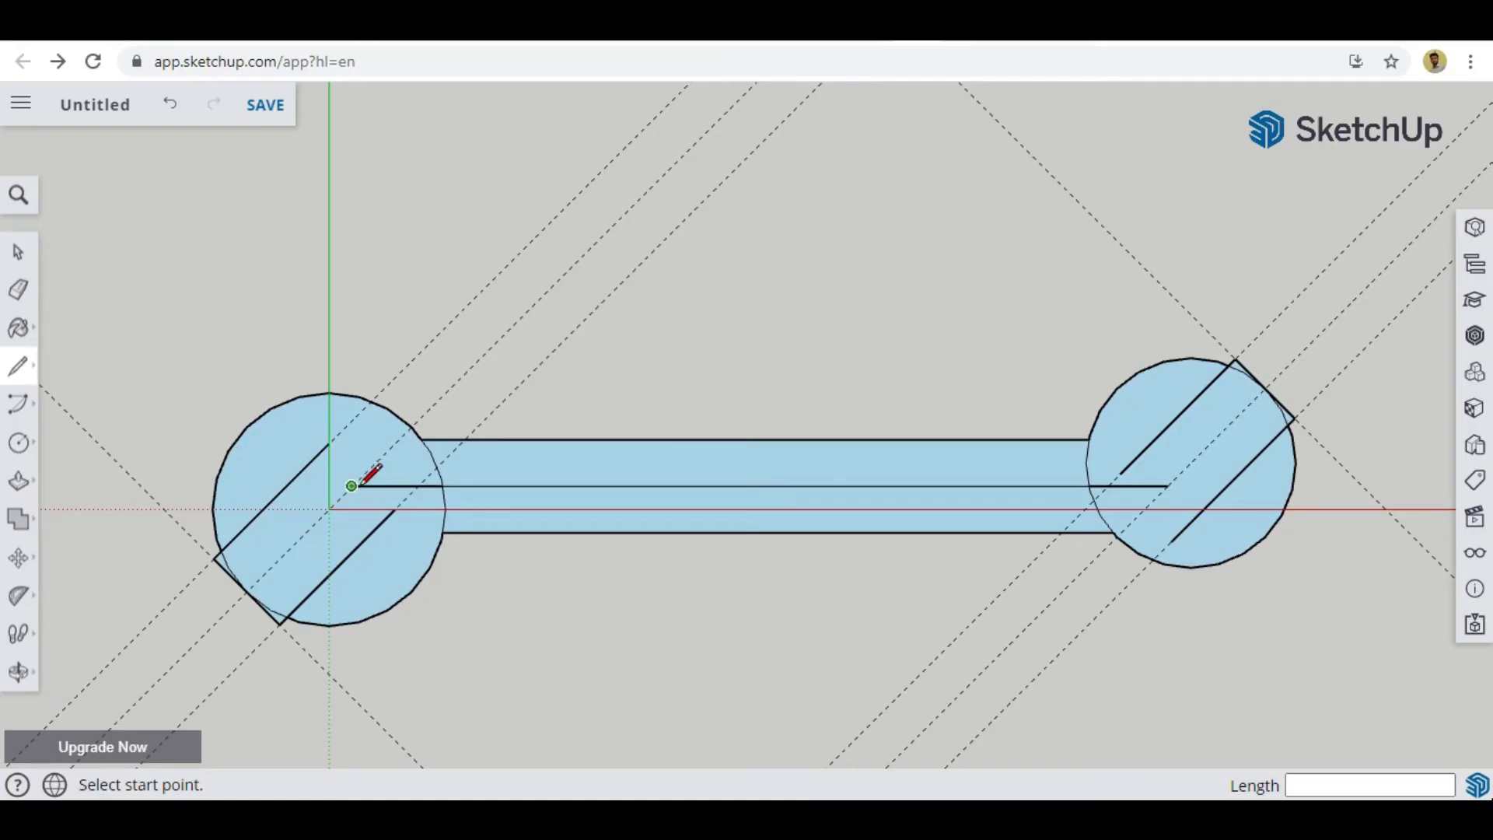
pyautogui.scroll(3, 352, 486)
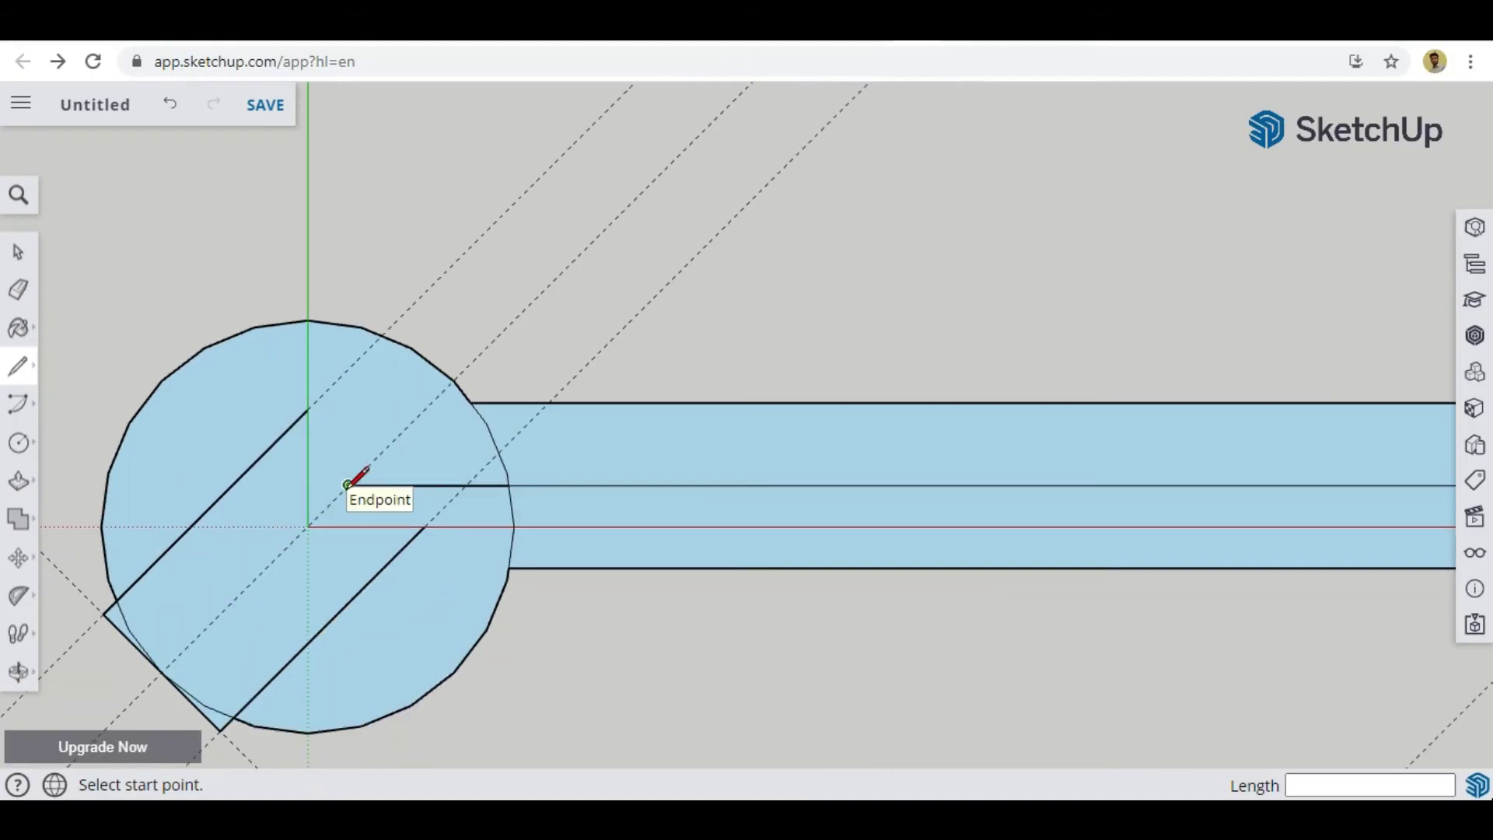
pyautogui.click(348, 485)
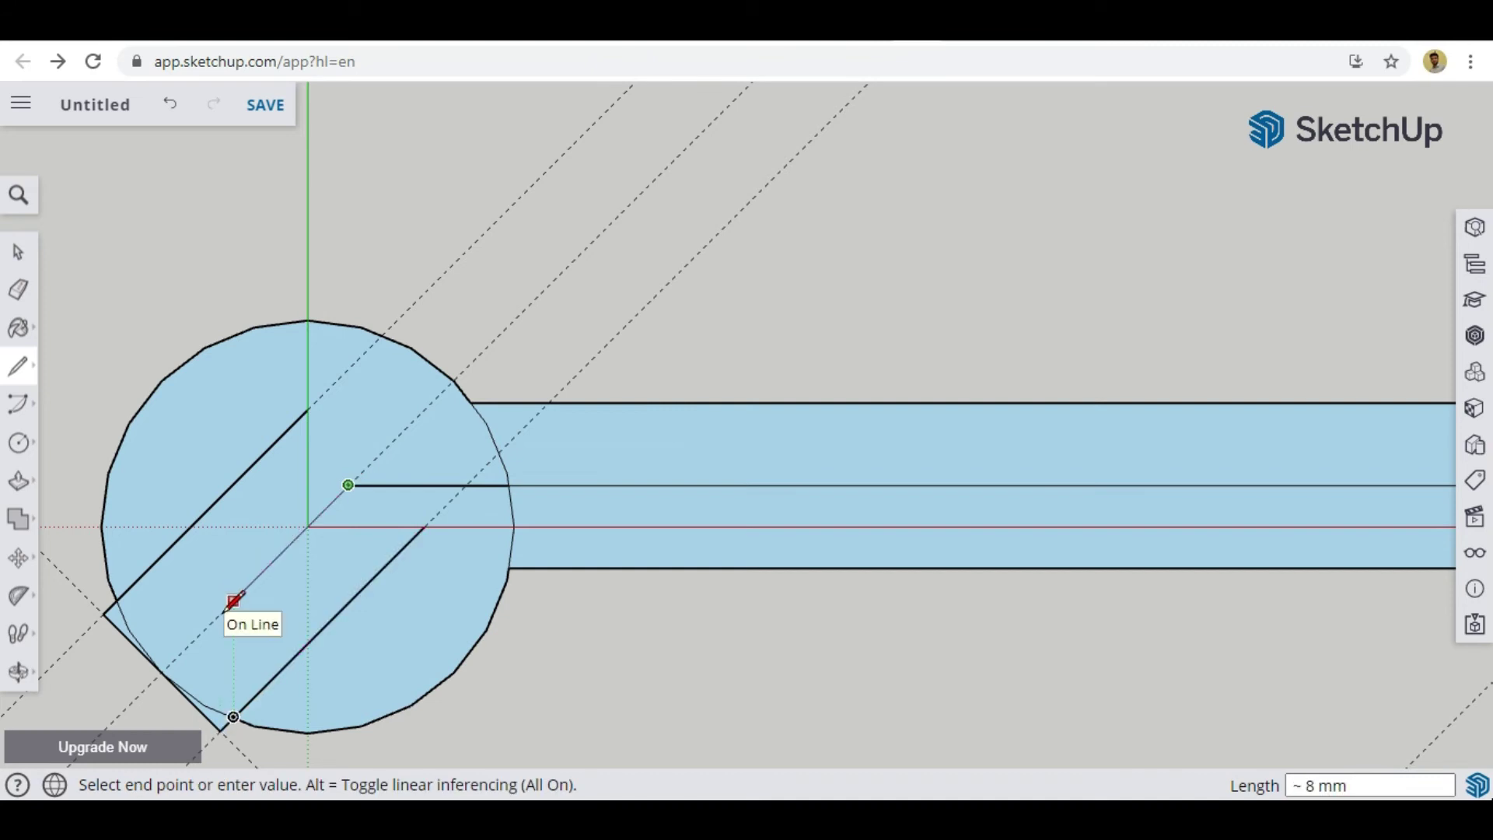
pyautogui.click(218, 617)
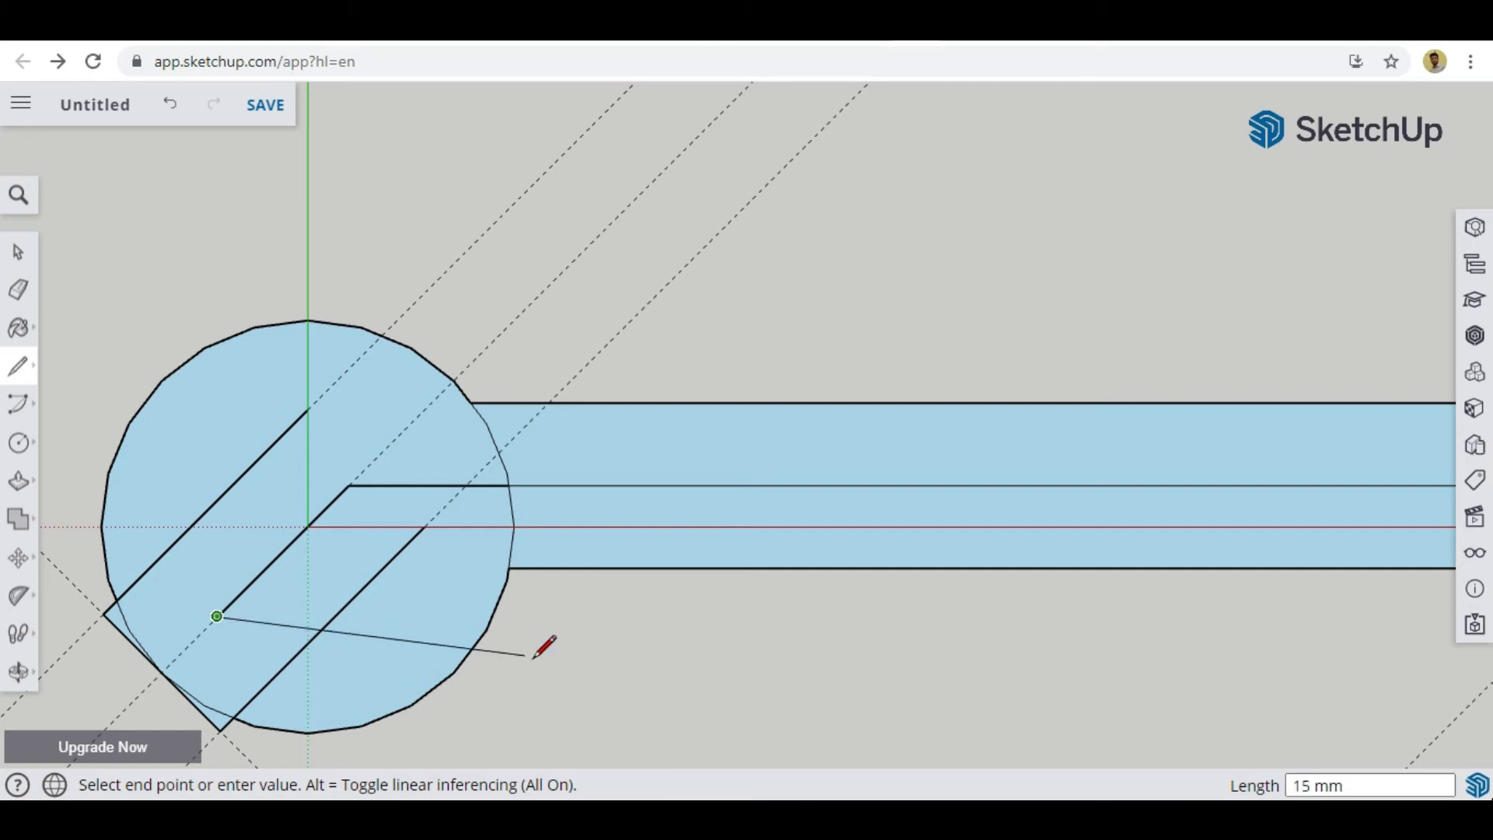
pyautogui.press('Escape')
# Draw a 9 mm line from the handle centreline's end in the 9 mm head along the middle 45° guide toward the jaw opening
pyautogui.scroll(-5, 180, 678)
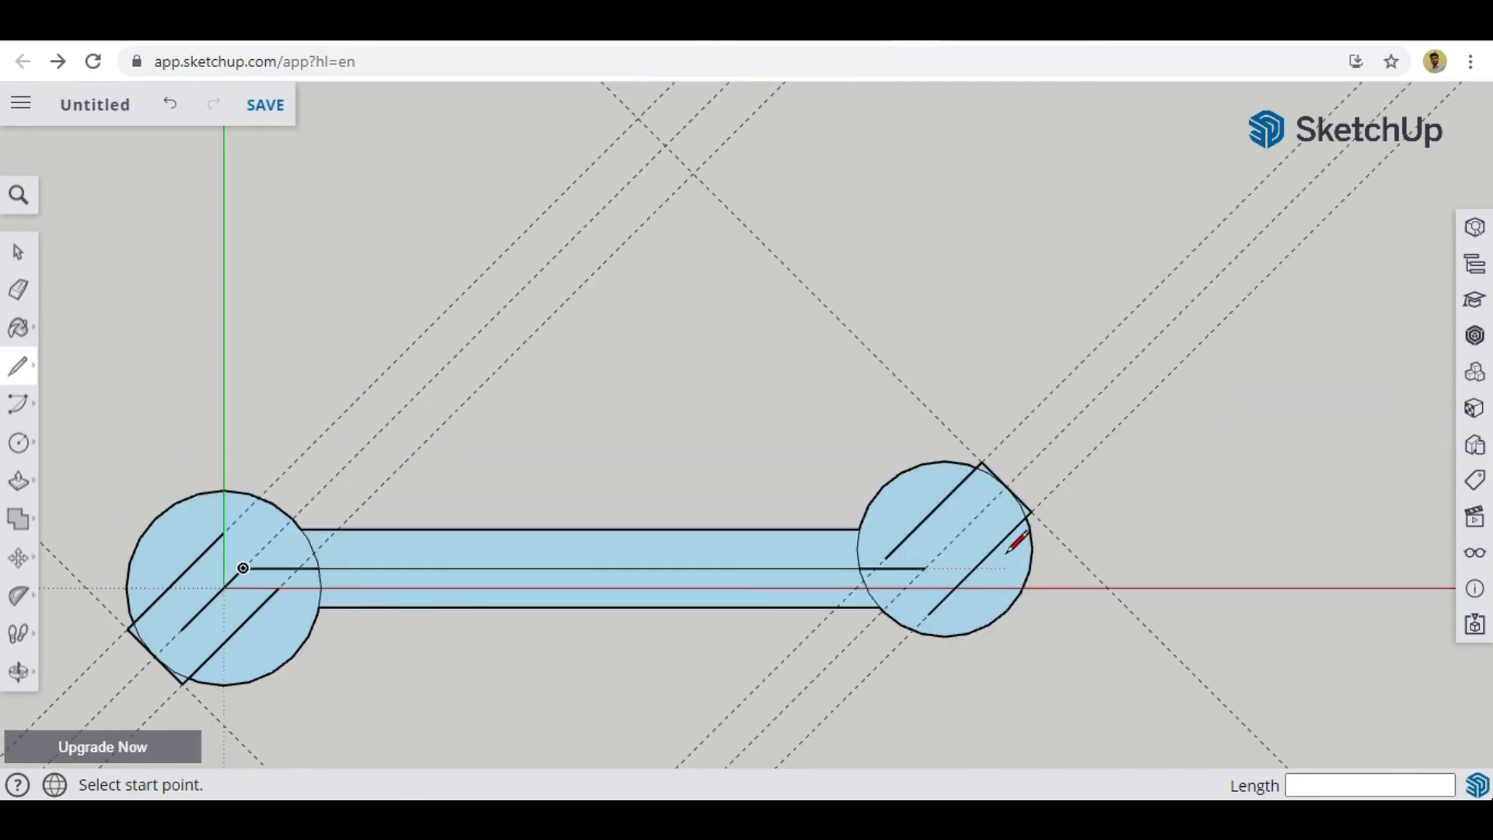
pyautogui.scroll(5, 941, 574)
pyautogui.click(960, 575)
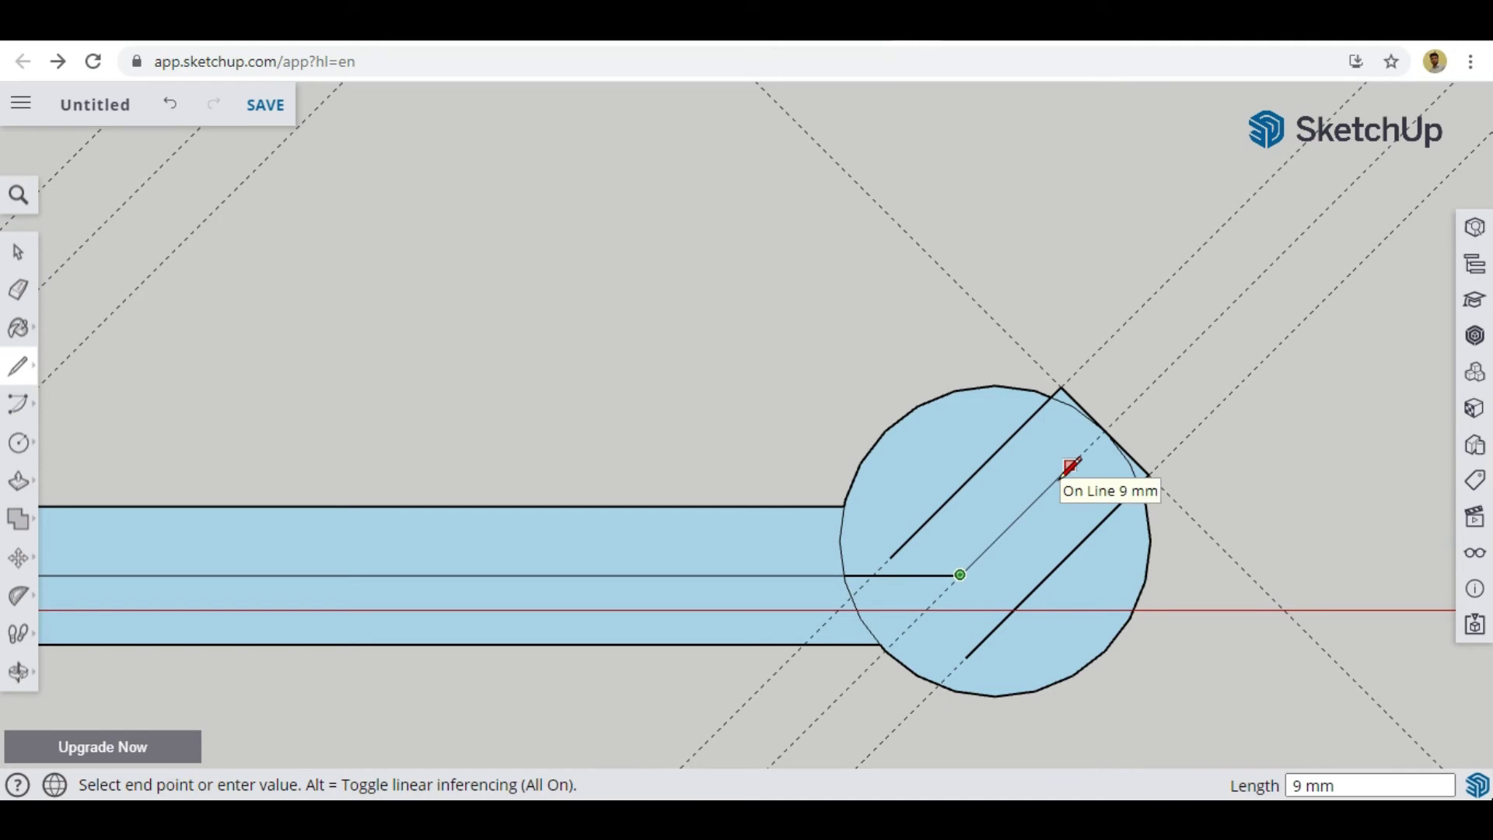
pyautogui.write('9')
pyautogui.press('Return')
pyautogui.scroll(-4, 1326, 455)
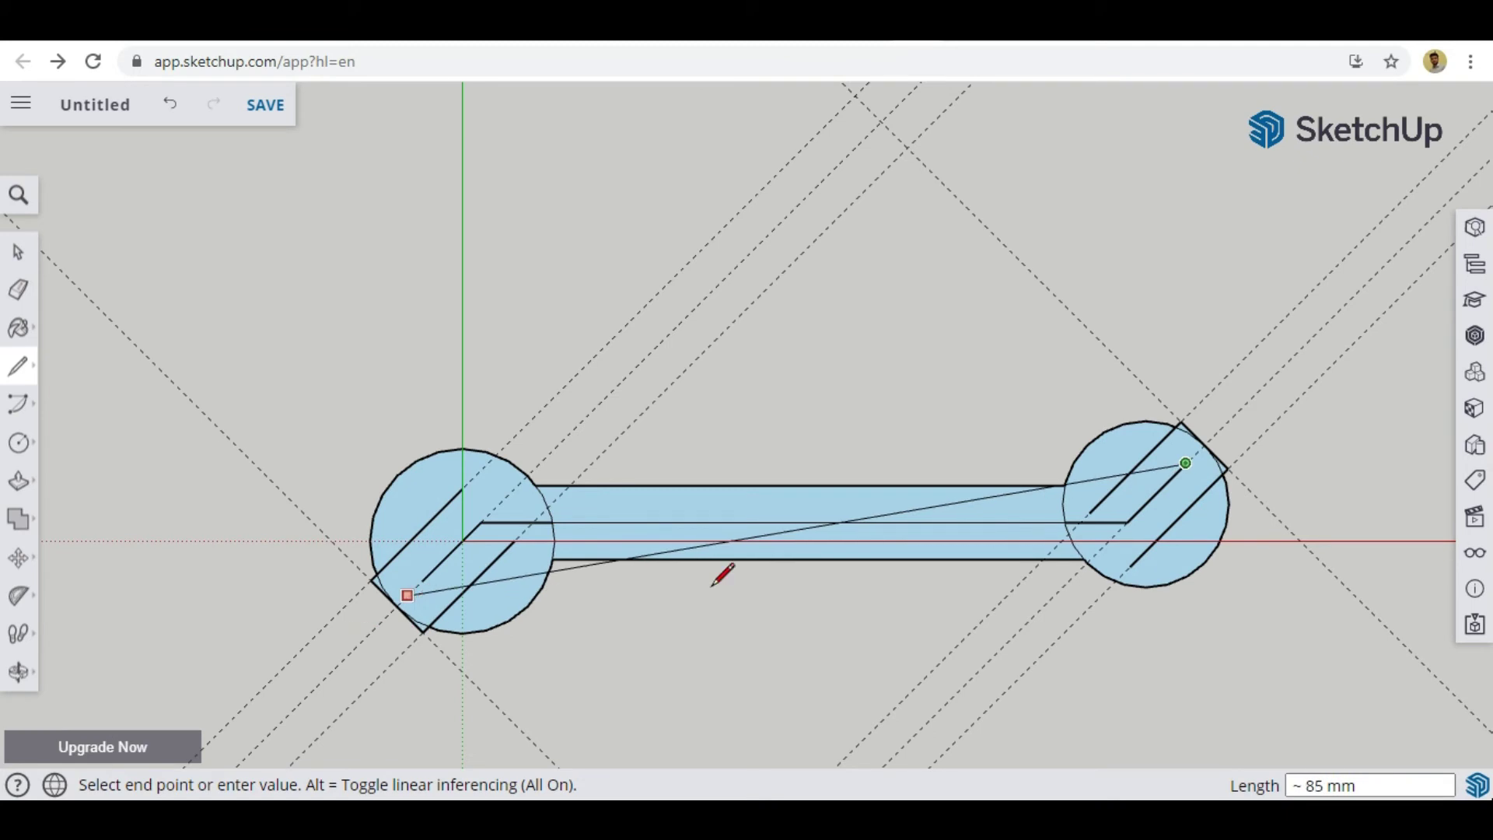
pyautogui.press('Escape')
# Draw two separate circles of 9 mm radius in the empty space beside the spanner, one near each head
pyautogui.press('c')
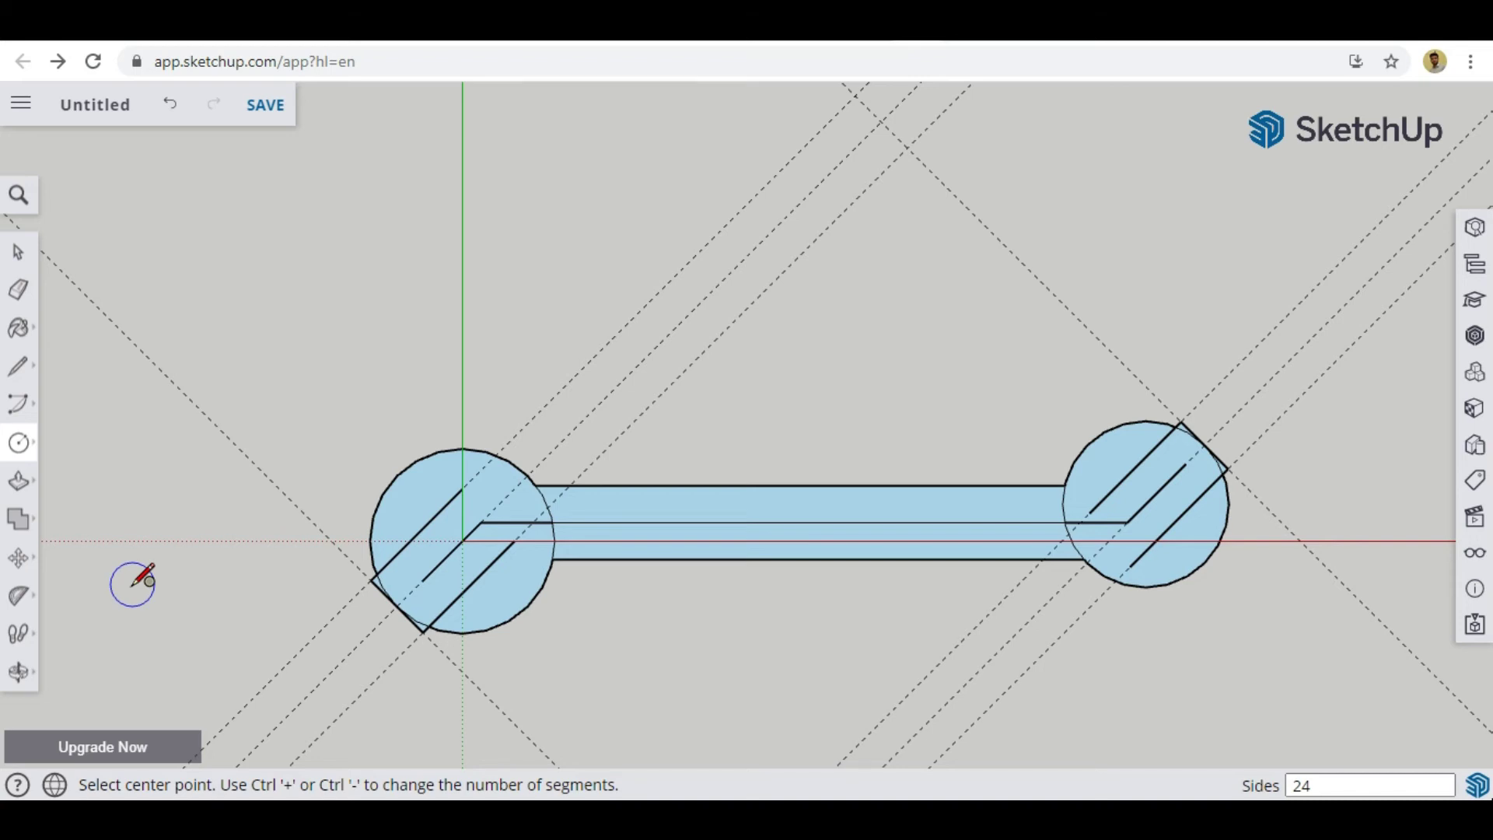
pyautogui.click(154, 649)
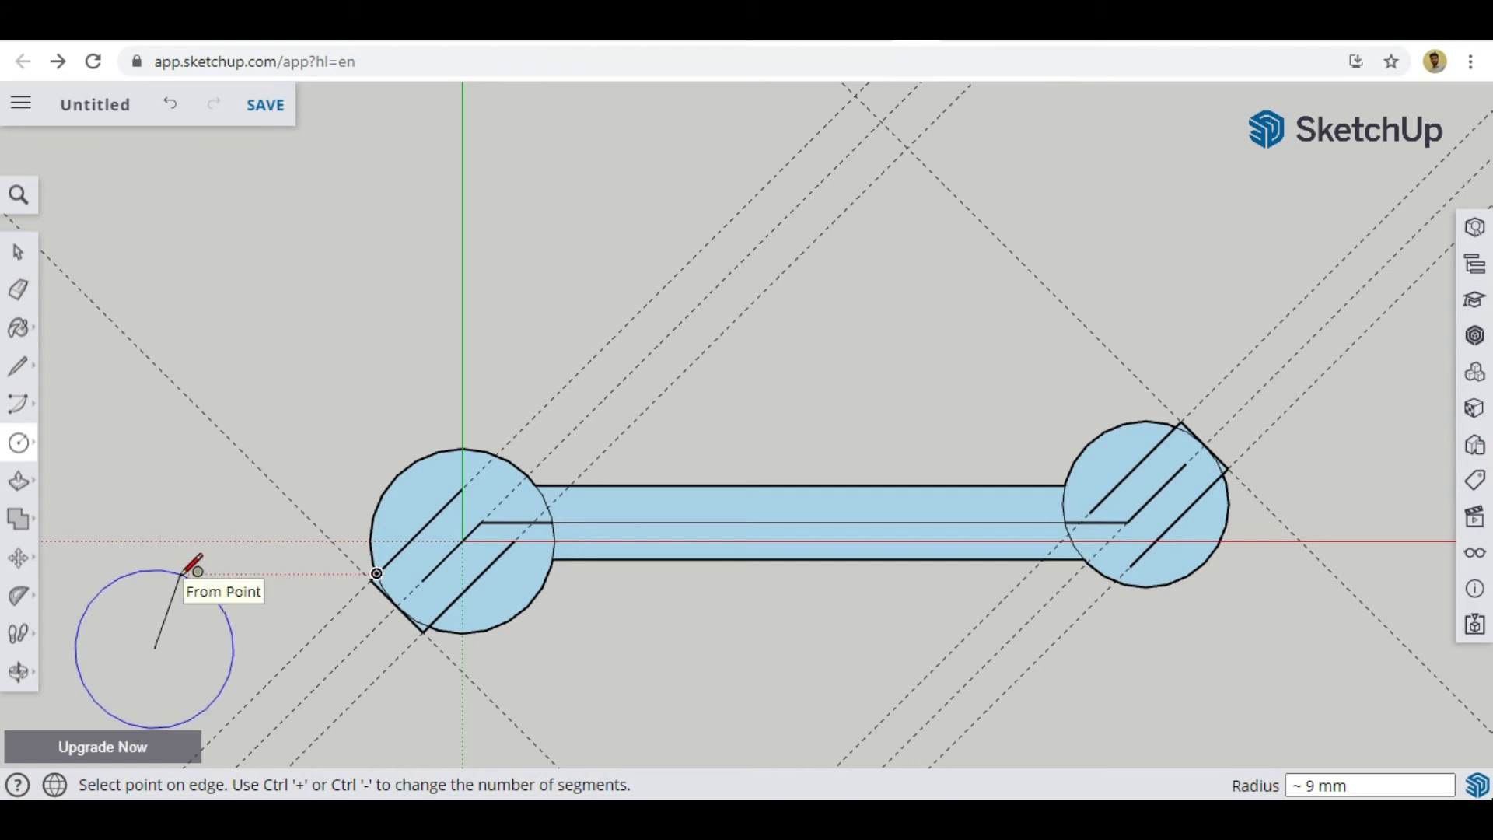
pyautogui.click(183, 573)
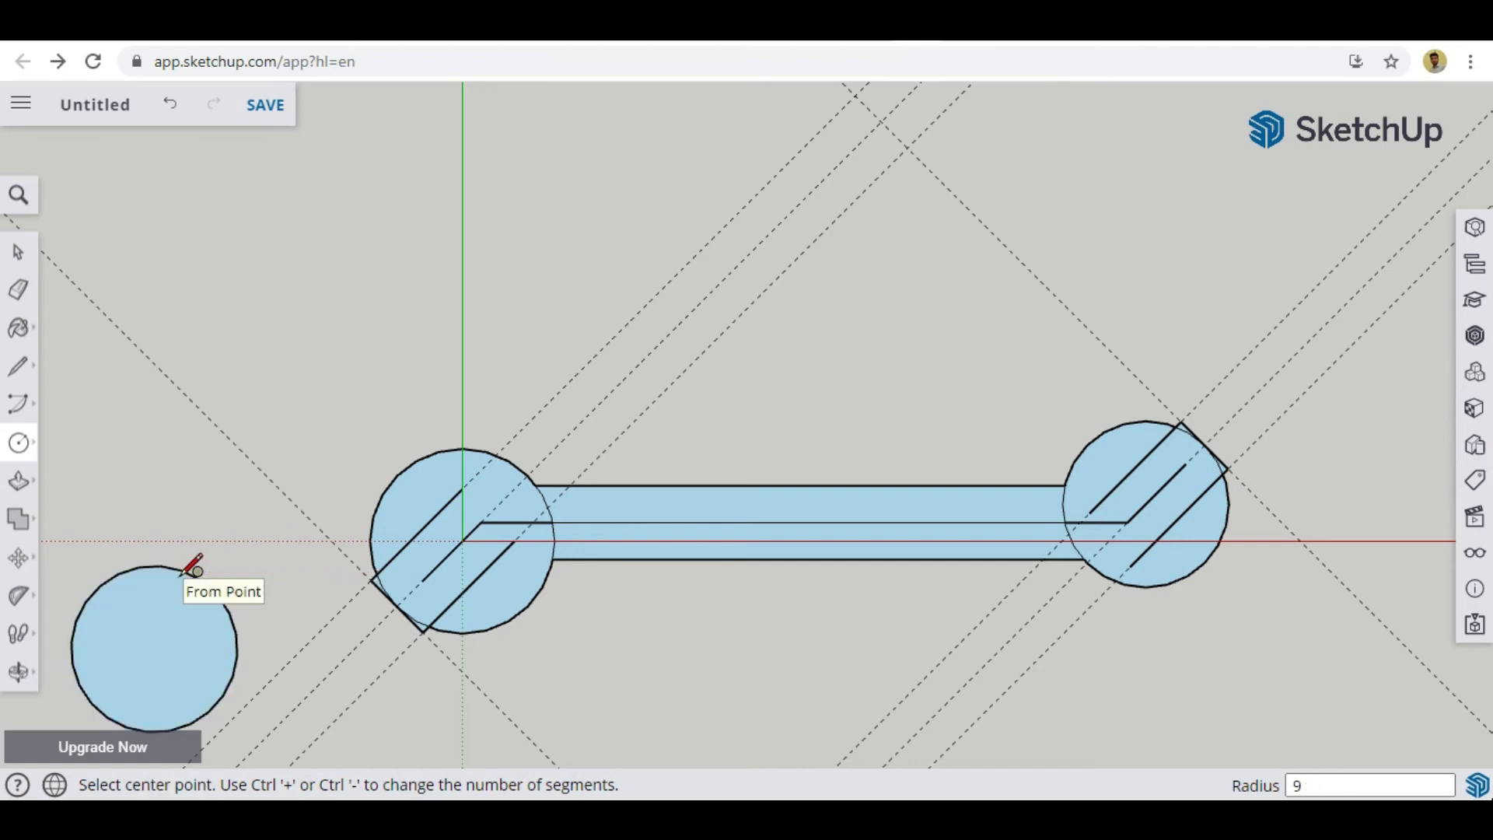
pyautogui.click(1248, 204)
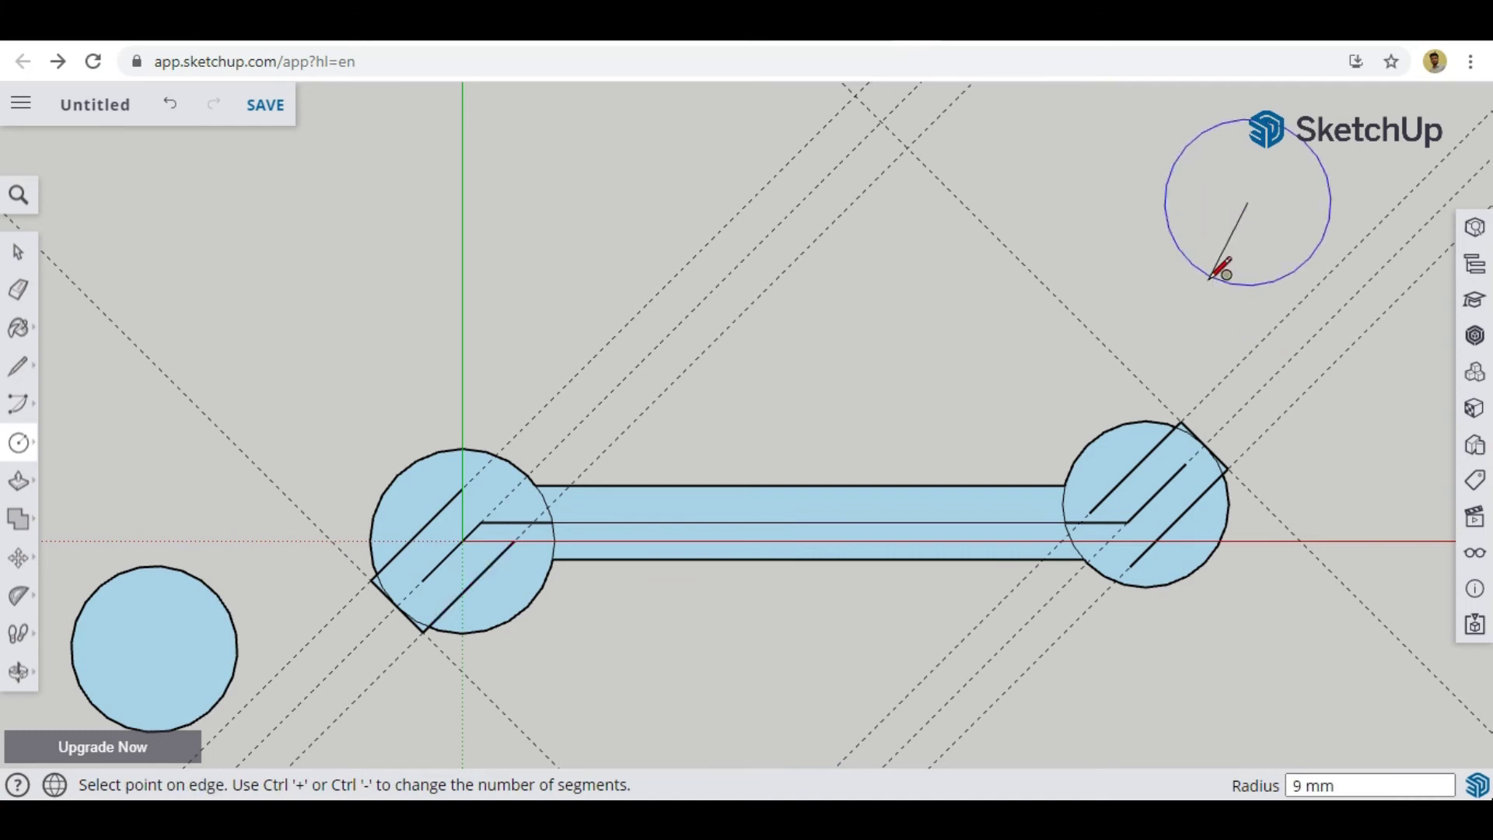
pyautogui.write('9')
pyautogui.press('Return')
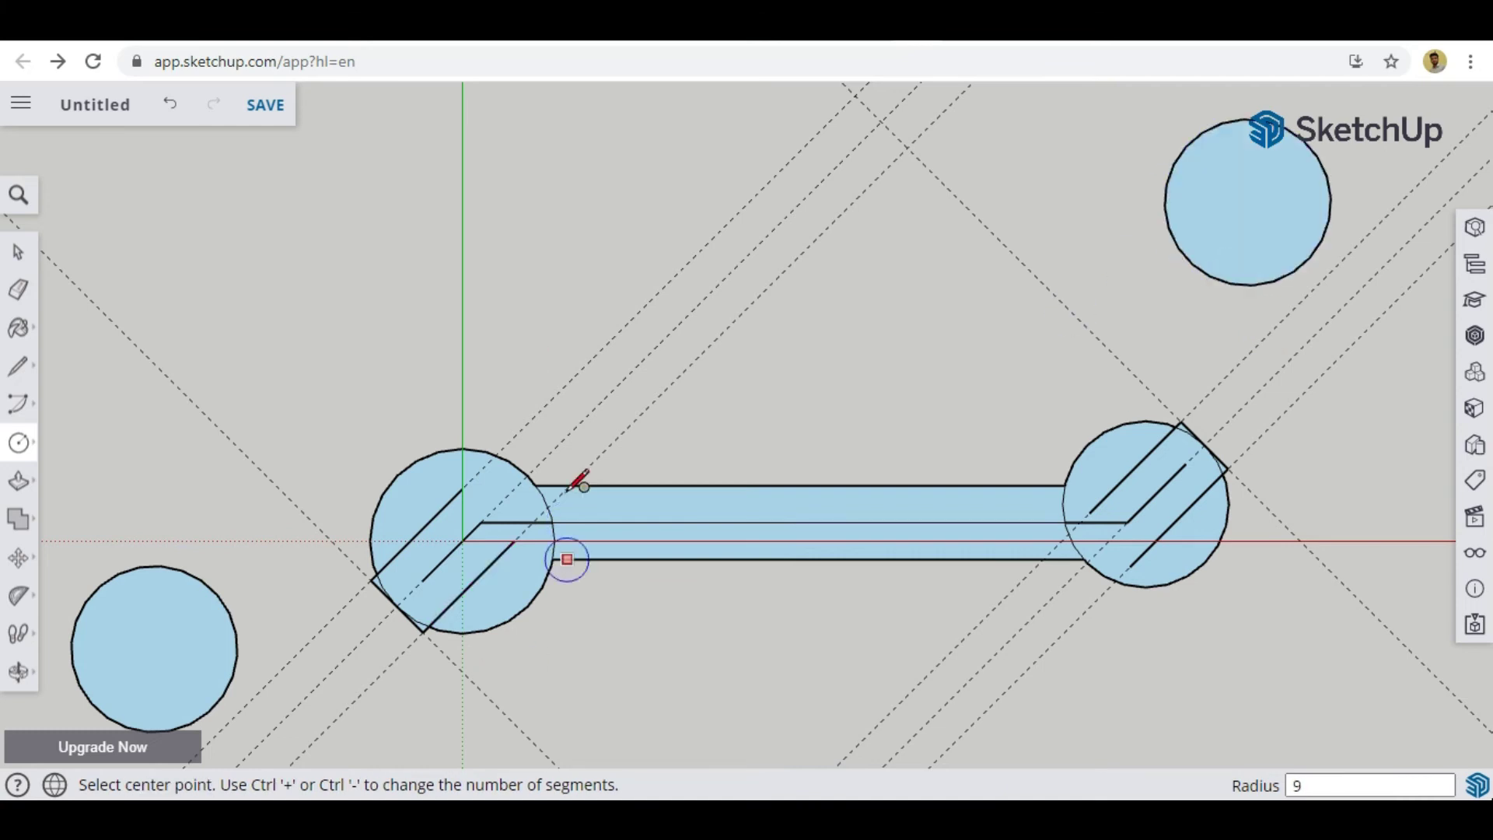
# Move the loose circle near the 10 mm head by a point on its edge onto the handle centreline's end inside that head
pyautogui.click(18, 558)
pyautogui.click(73, 515)
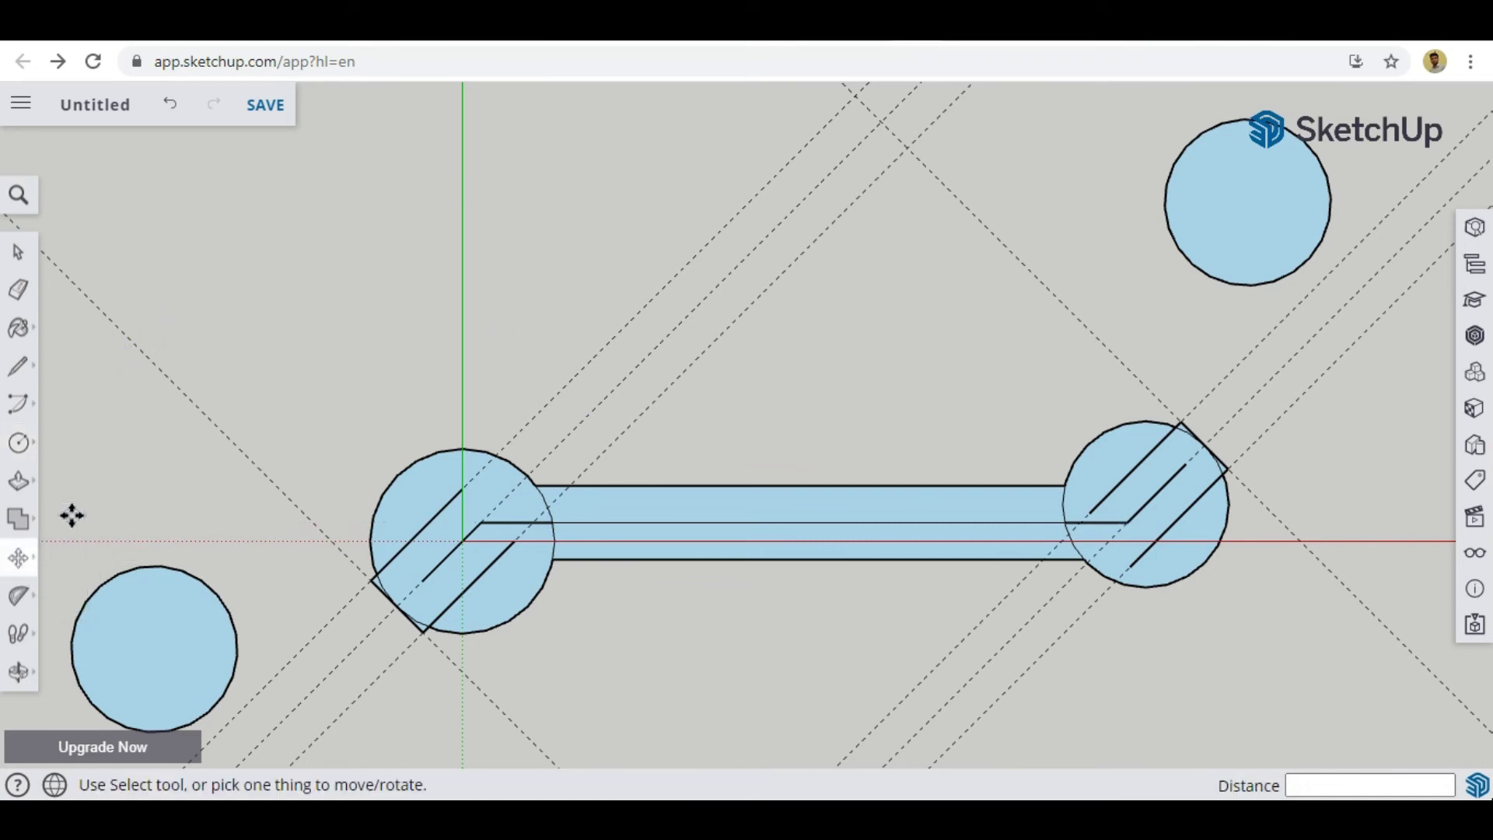
pyautogui.click(153, 646)
pyautogui.scroll(-2, 234, 591)
pyautogui.press('Escape')
pyautogui.click(271, 517)
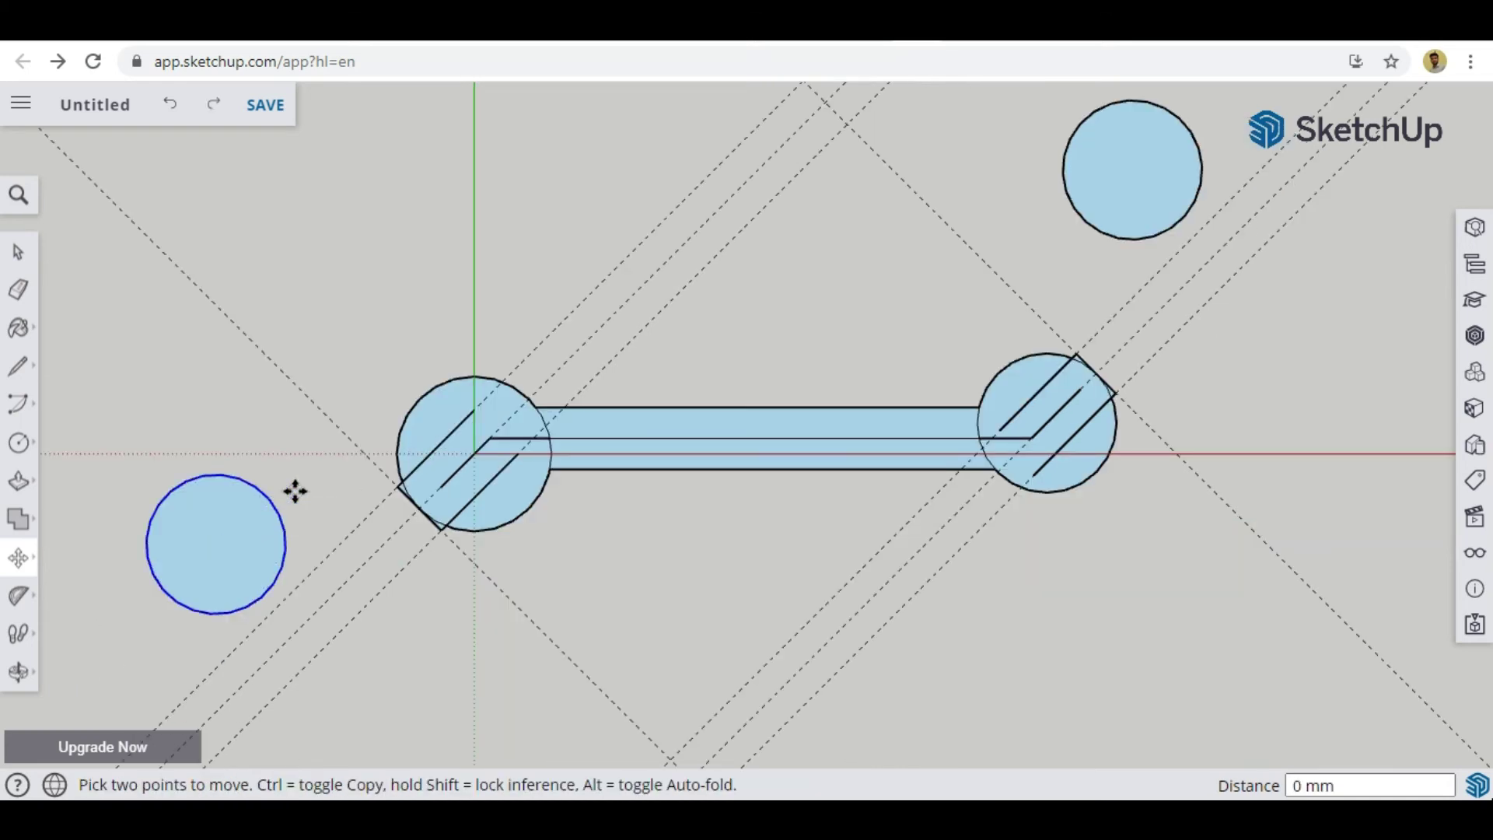
pyautogui.scroll(3, 488, 436)
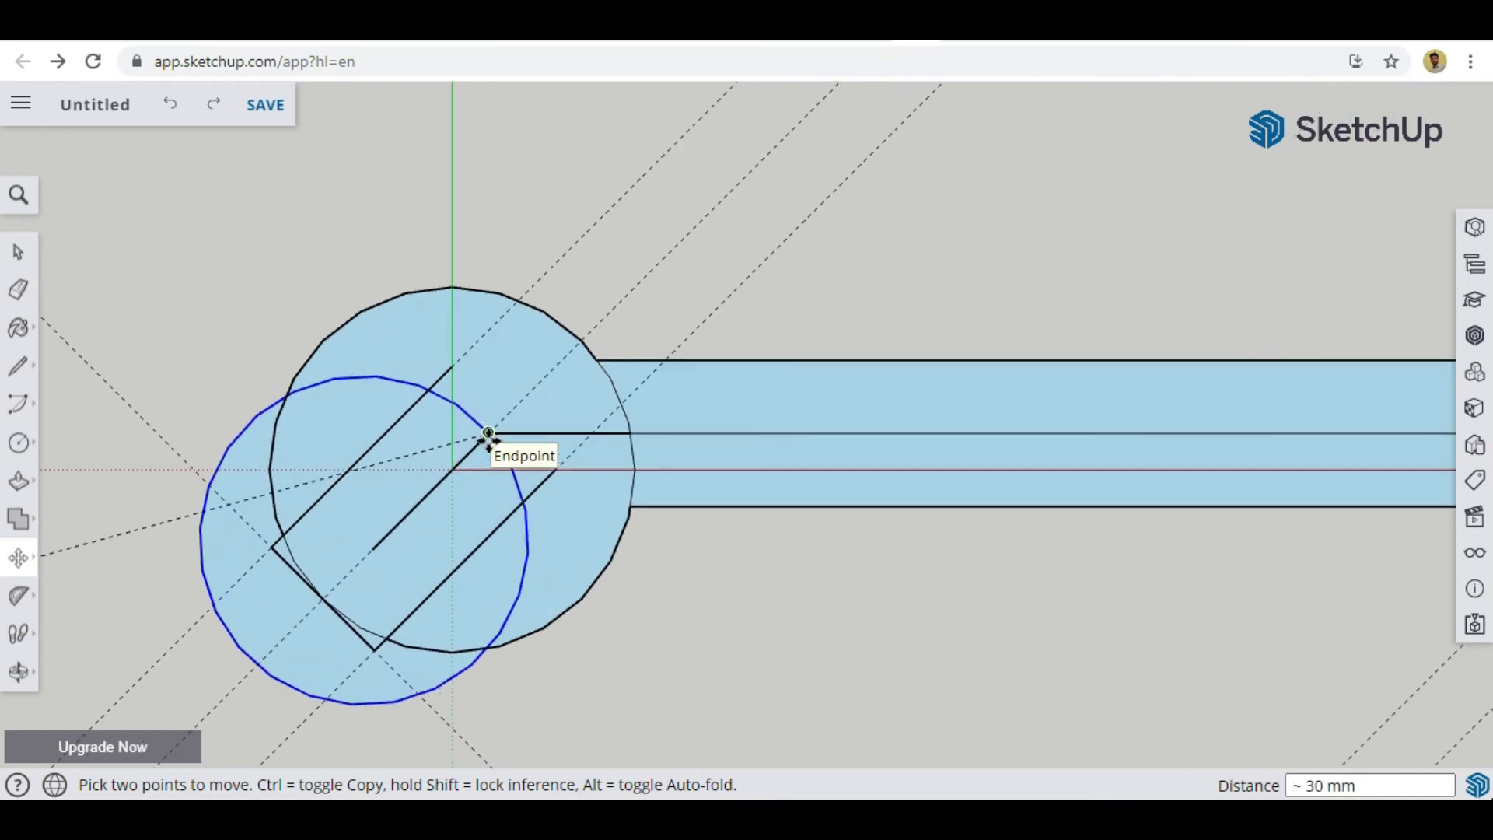
pyautogui.scroll(2, 487, 436)
pyautogui.click(490, 424)
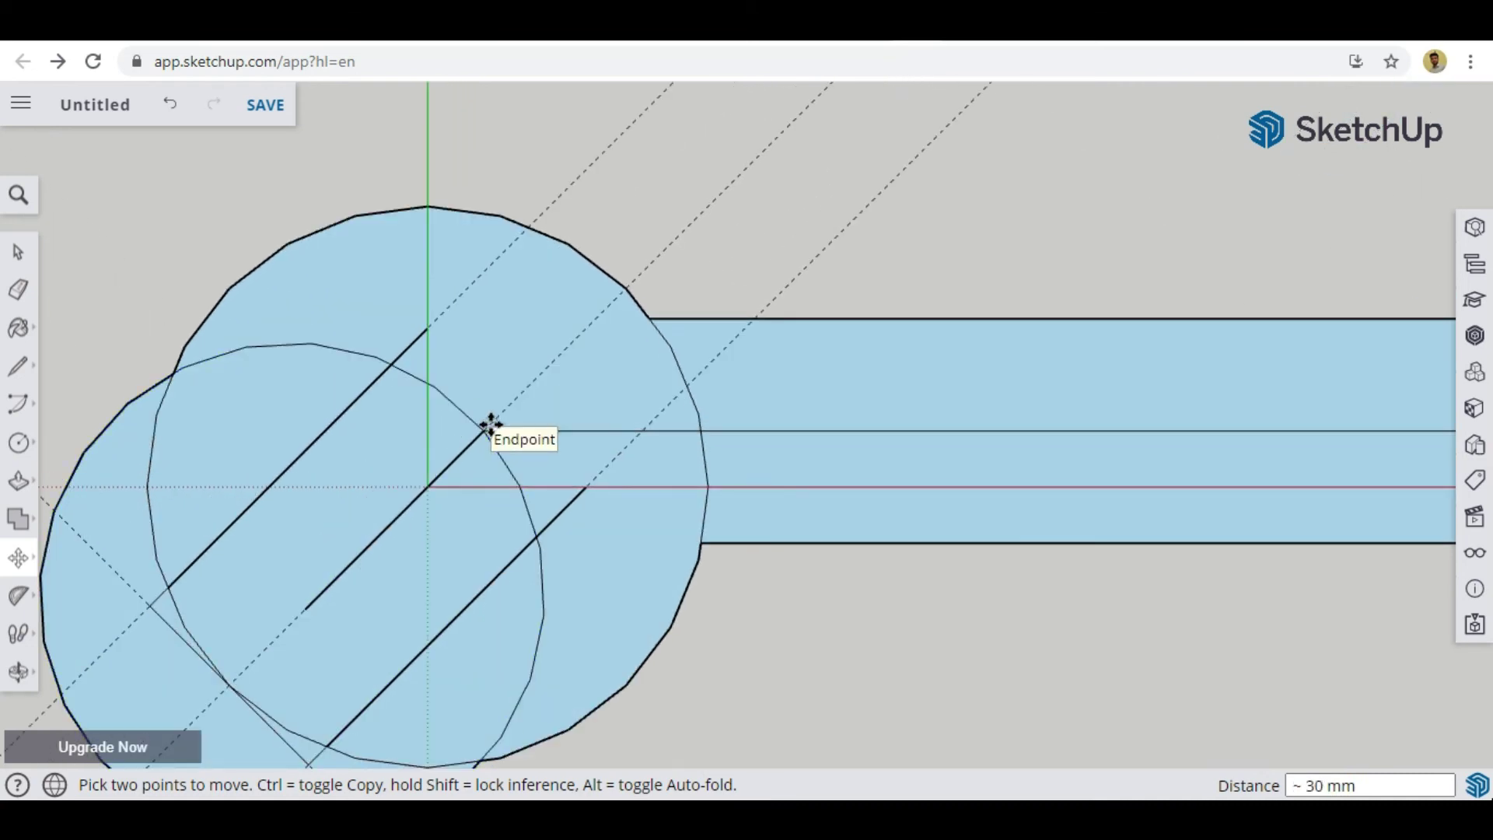
# Move the other loose circle by an endpoint on its edge onto the handle centreline's end inside the 9 mm head
pyautogui.scroll(-5, 166, 574)
pyautogui.click(826, 342)
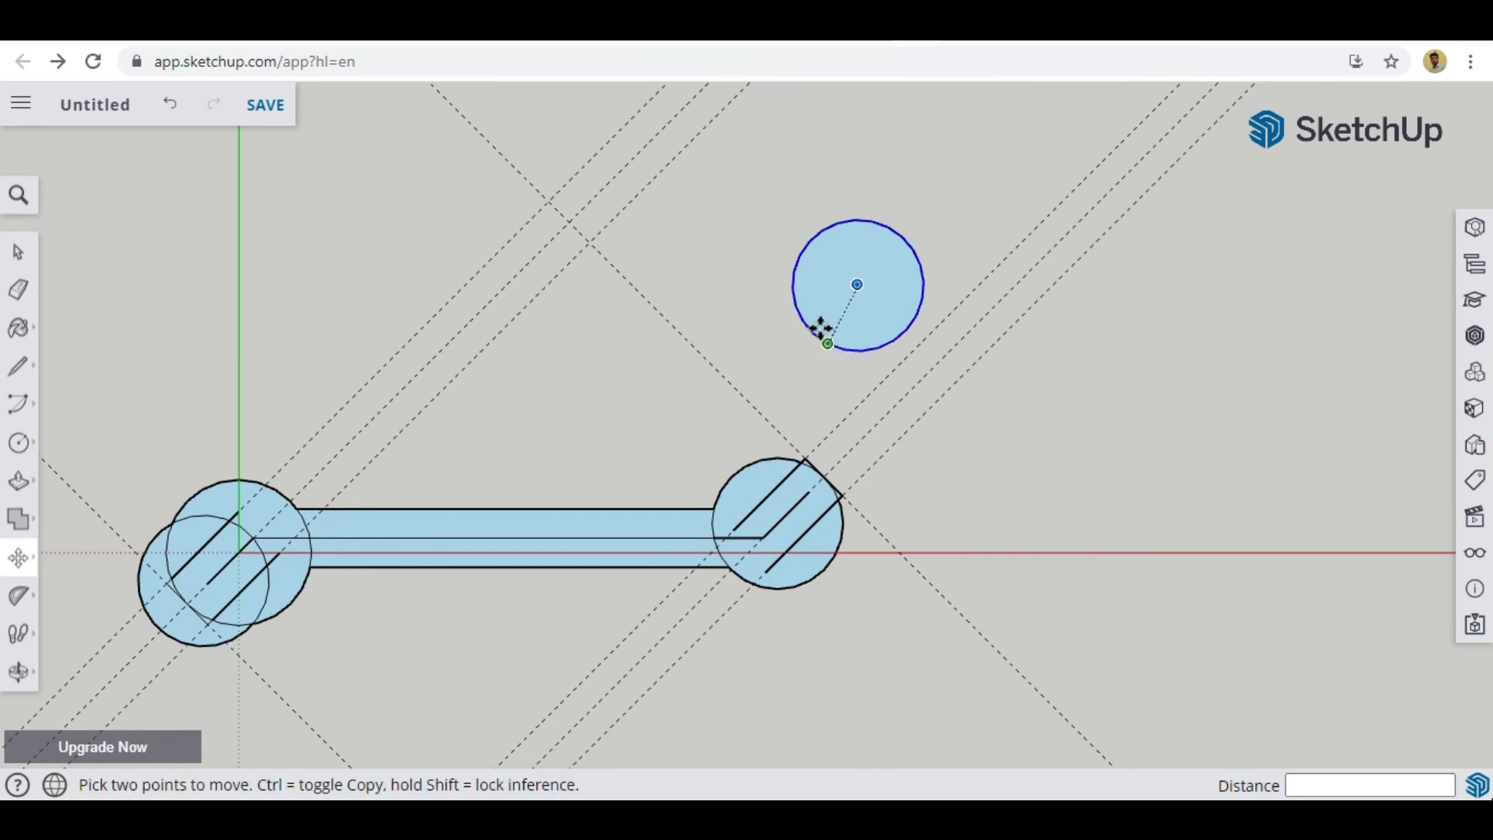
pyautogui.scroll(2, 821, 329)
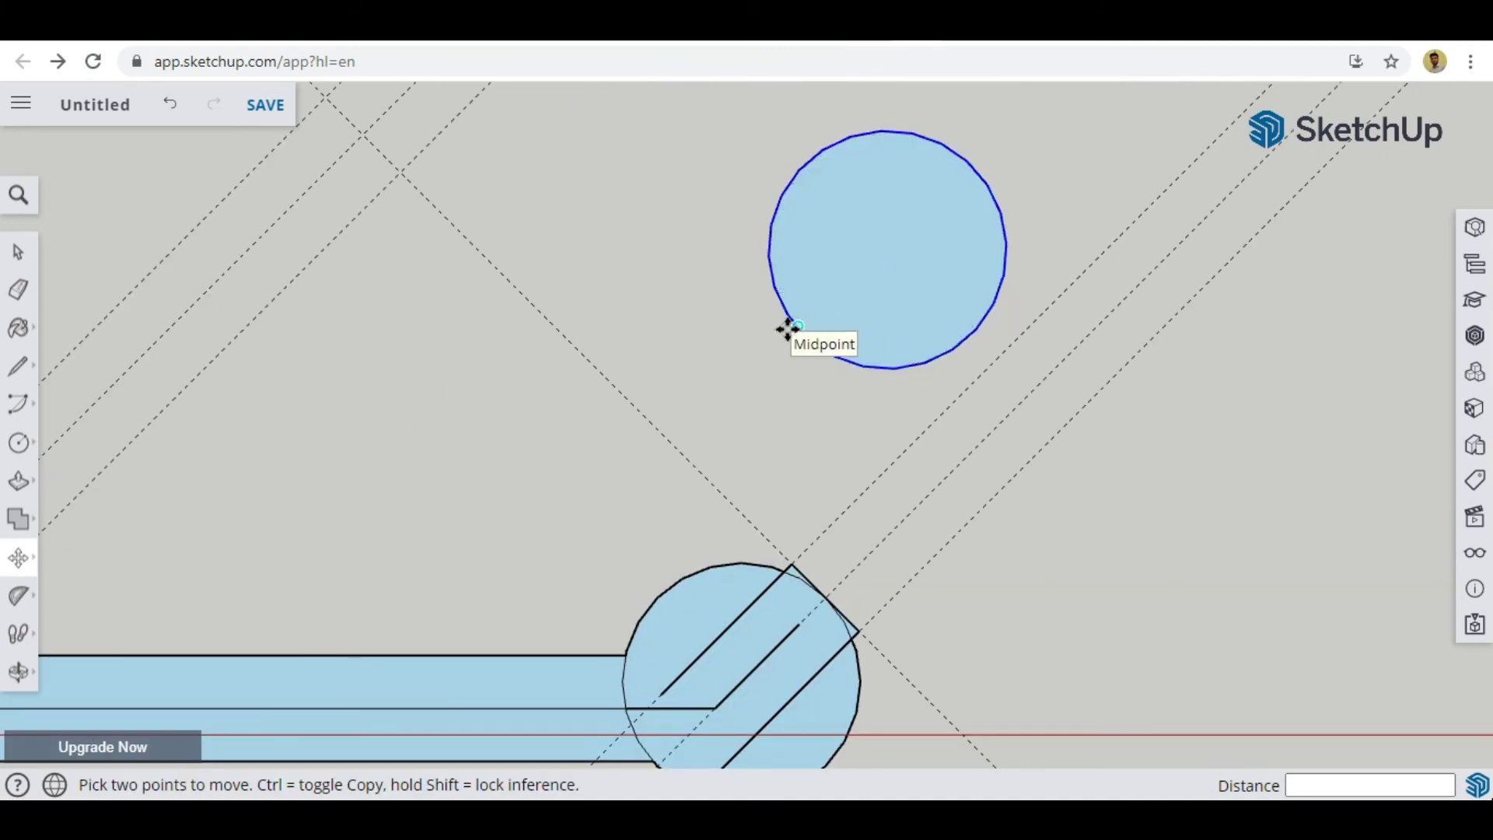
pyautogui.scroll(-2, 791, 322)
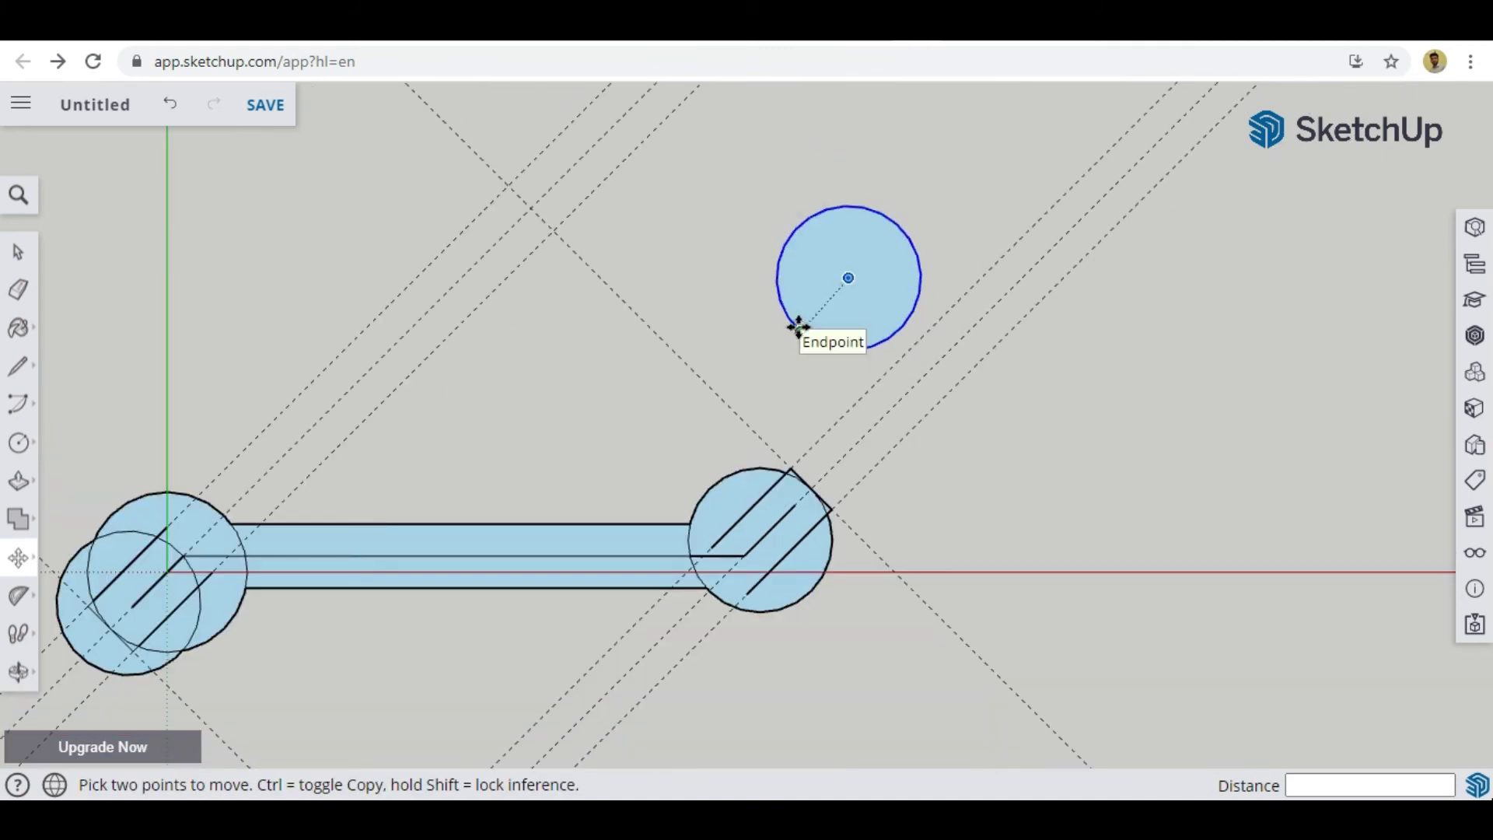
pyautogui.click(798, 327)
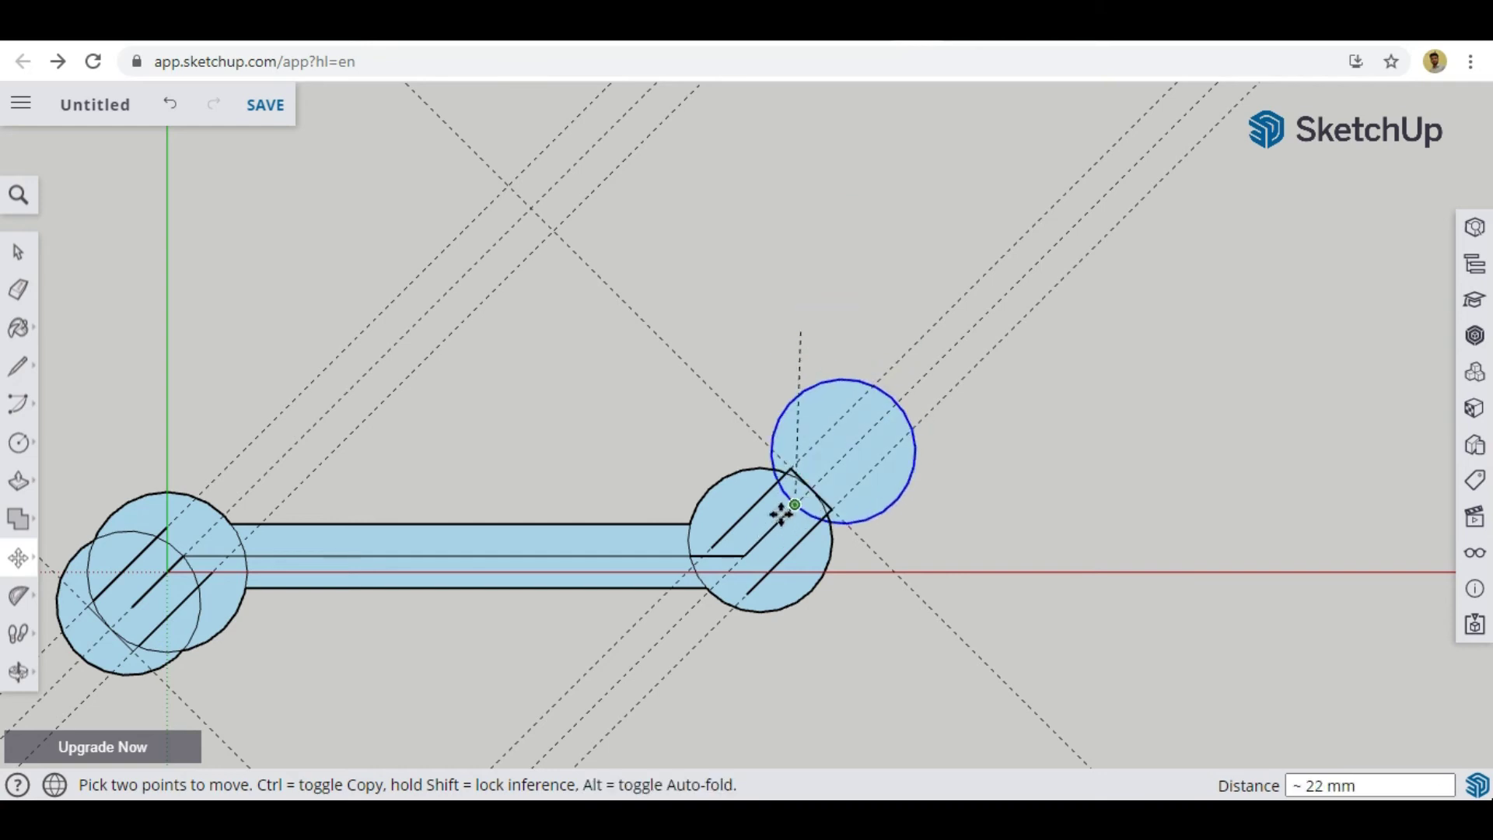
pyautogui.scroll(2, 743, 554)
pyautogui.click(742, 554)
# Erase the 45° guides through the 10 mm head and the part of the 9 mm radius circle protruding outside it
pyautogui.scroll(-4, 1090, 480)
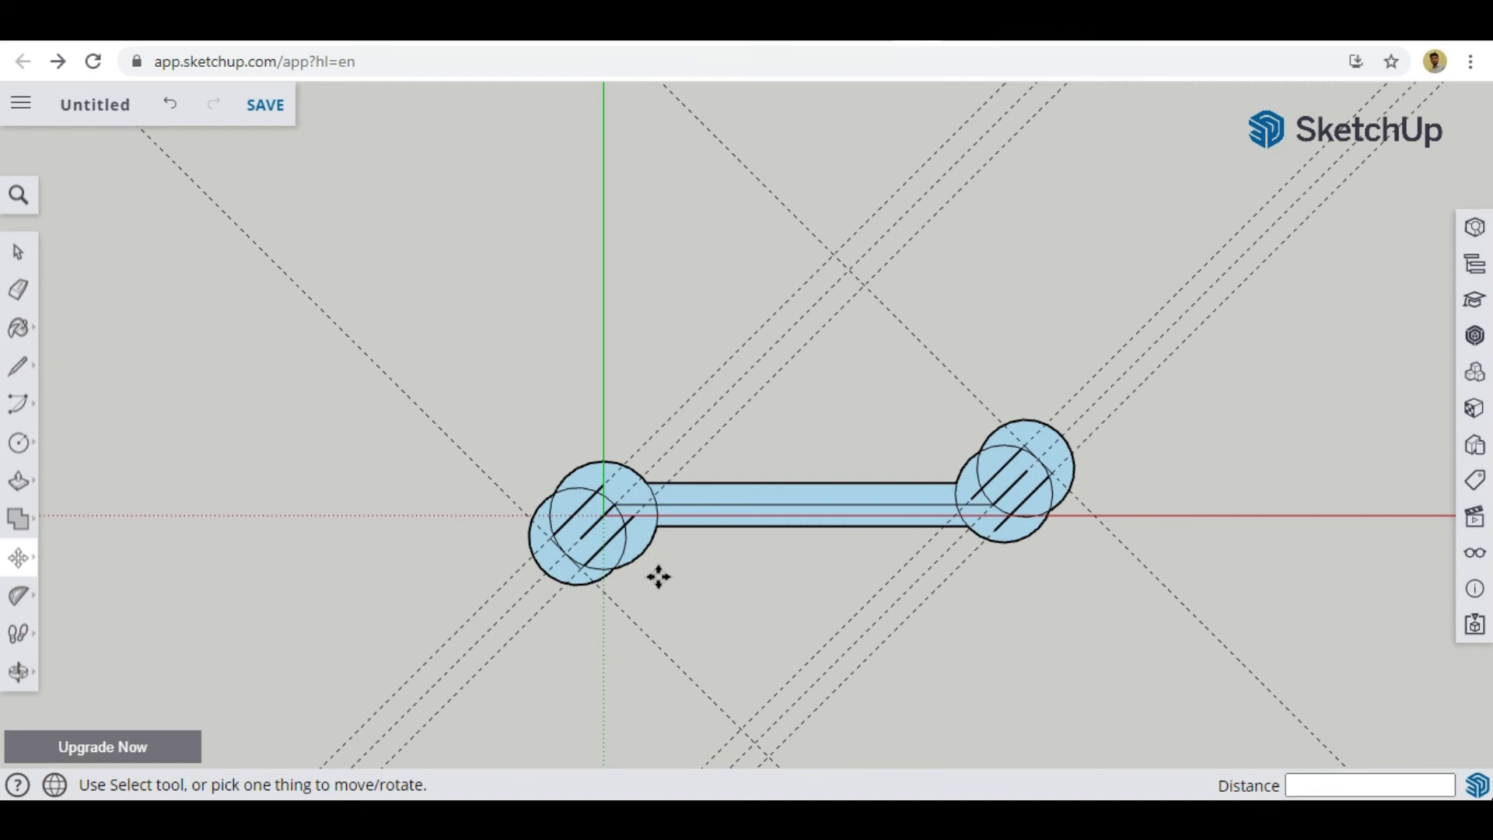
pyautogui.scroll(3, 610, 567)
pyautogui.click(17, 289)
pyautogui.moveTo(346, 470)
pyautogui.mouseDown()
pyautogui.moveTo(403, 559)
pyautogui.moveTo(613, 664)
pyautogui.mouseUp()
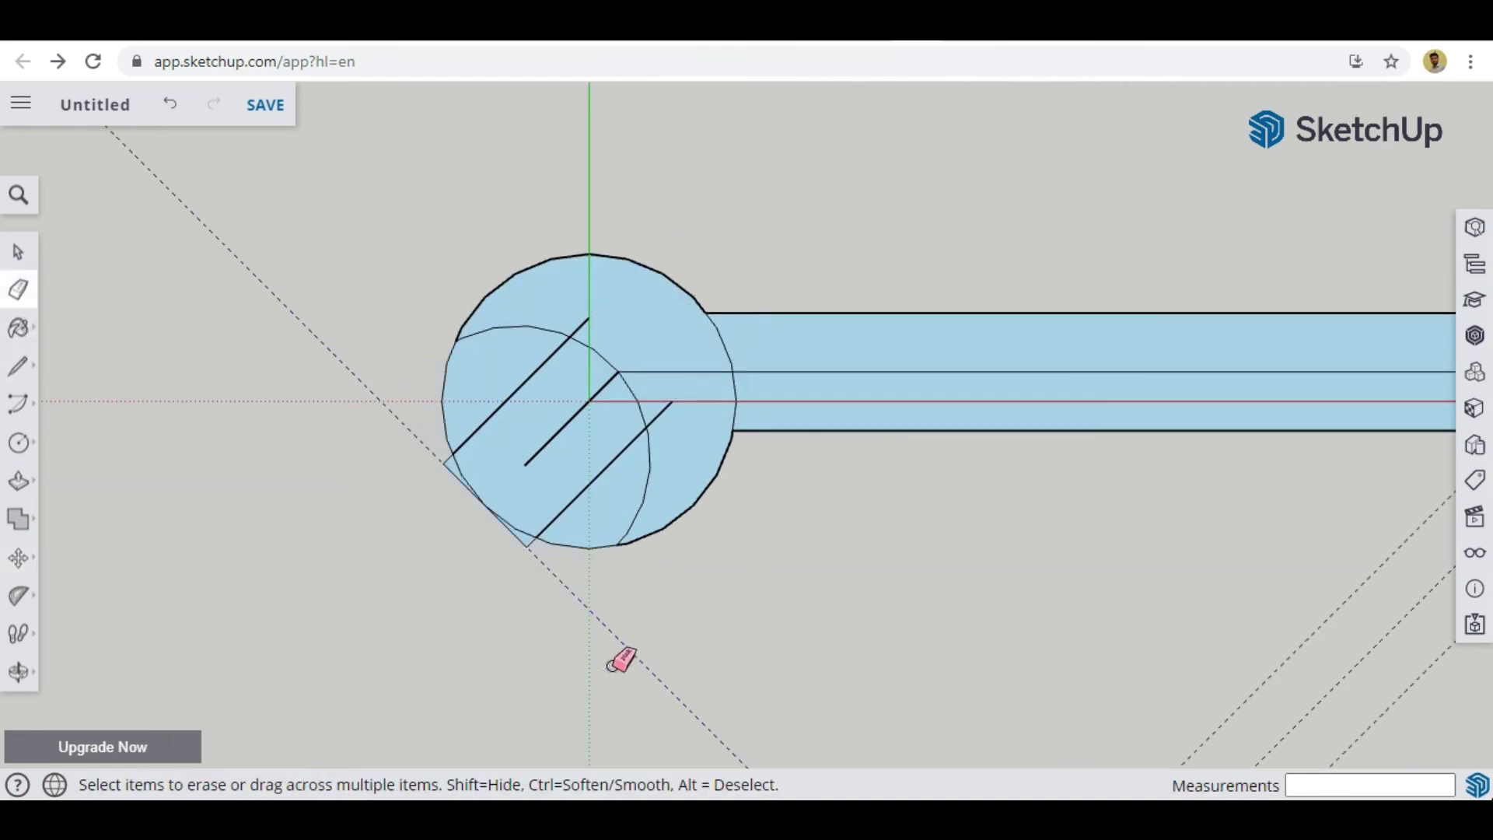
pyautogui.click(363, 386)
# Erase the leftover construction lines and circle segments inside the 10 mm head so only the open jaw outline is left
pyautogui.scroll(3, 523, 368)
pyautogui.click(459, 303)
pyautogui.click(749, 522)
pyautogui.moveTo(390, 529); pyautogui.dragTo(404, 558)
pyautogui.click(412, 554)
pyautogui.moveTo(464, 619); pyautogui.dragTo(541, 676)
pyautogui.click(597, 471)
pyautogui.click(635, 287)
pyautogui.click(769, 448)
pyautogui.click(776, 377)
# Erase the 10 mm head's arc segments that cross the handle between its upper and lower edges
pyautogui.scroll(-4, 303, 487)
pyautogui.scroll(-2, 302, 487)
pyautogui.click(467, 440)
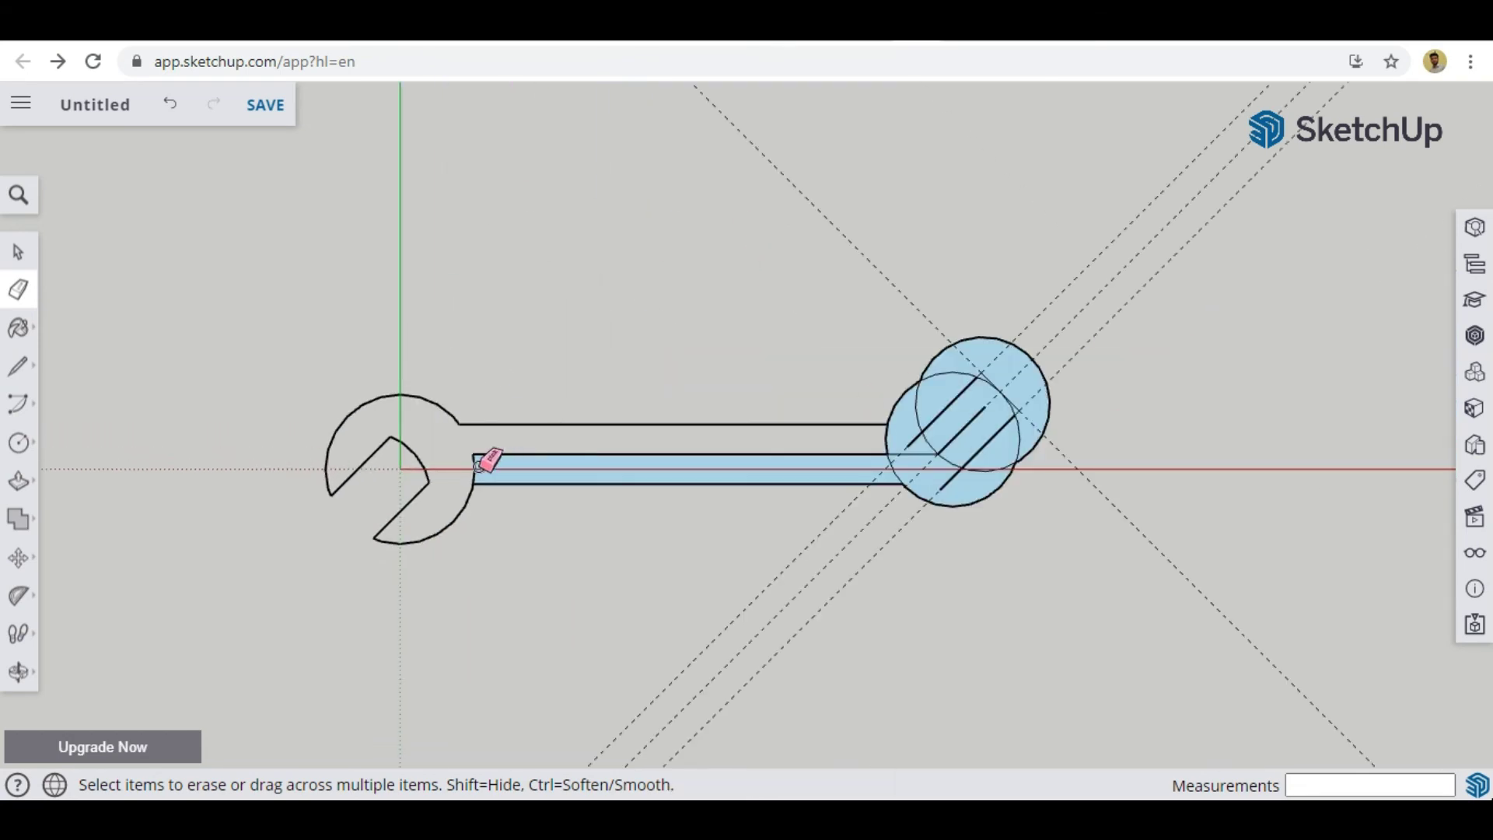
pyautogui.click(477, 468)
# Erase the guides, protruding circle part and leftover lines and arcs around the 9 mm head, keeping only its open jaw outline
pyautogui.scroll(5, 1002, 393)
pyautogui.click(1120, 320)
pyautogui.moveTo(955, 327); pyautogui.dragTo(1169, 465)
pyautogui.moveTo(991, 372); pyautogui.dragTo(951, 478)
pyautogui.click(777, 437)
pyautogui.click(773, 513)
pyautogui.click(789, 555)
pyautogui.click(875, 622)
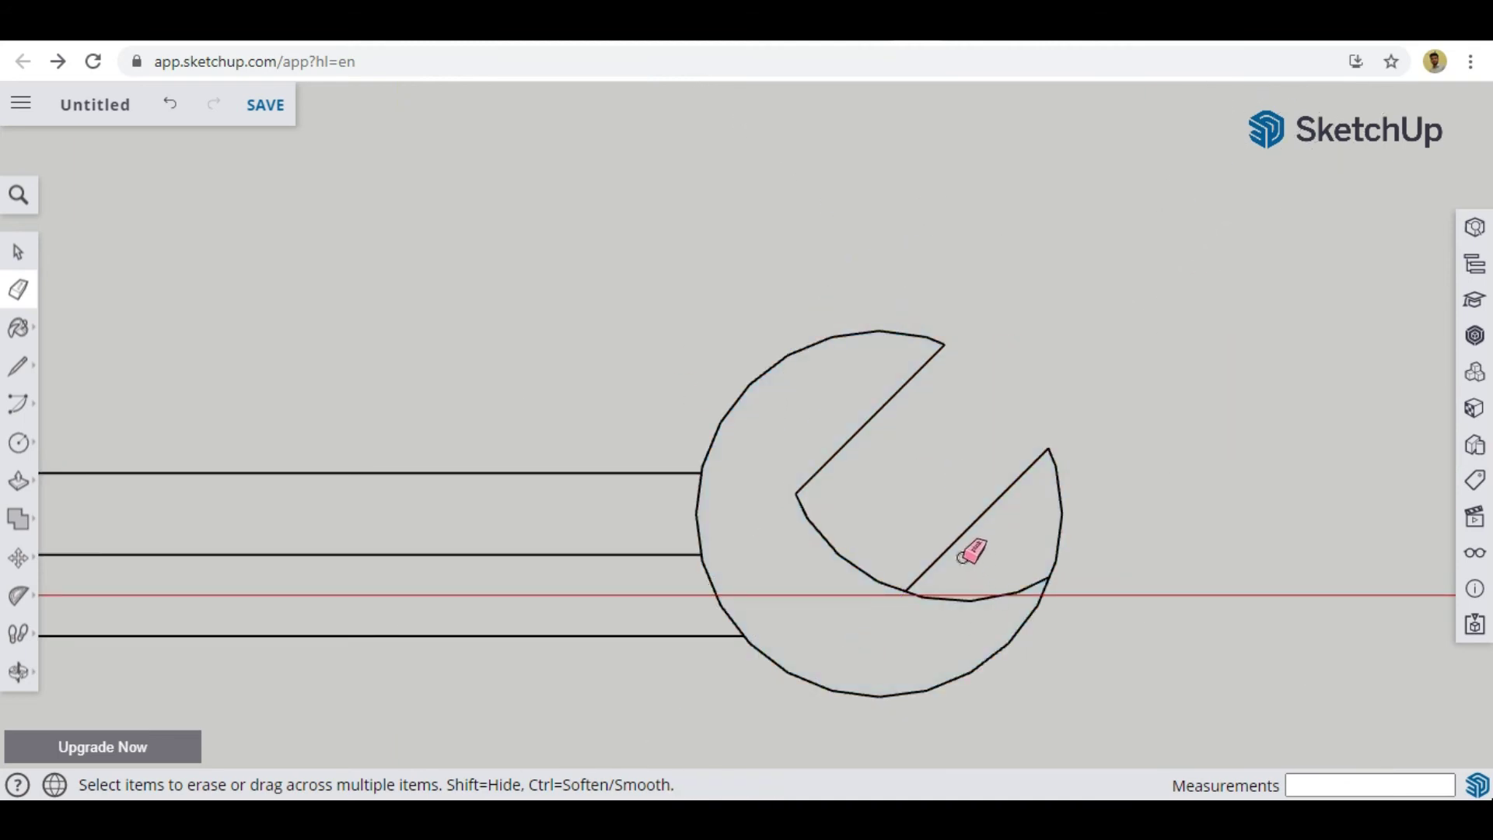
pyautogui.click(973, 600)
# Erase the 9 mm head's arc segments that cross the handle between its upper and lower edges
pyautogui.scroll(-3, 1198, 439)
pyautogui.scroll(-2, 1211, 434)
pyautogui.click(1033, 482)
pyautogui.click(1042, 505)
pyautogui.scroll(3, 1209, 384)
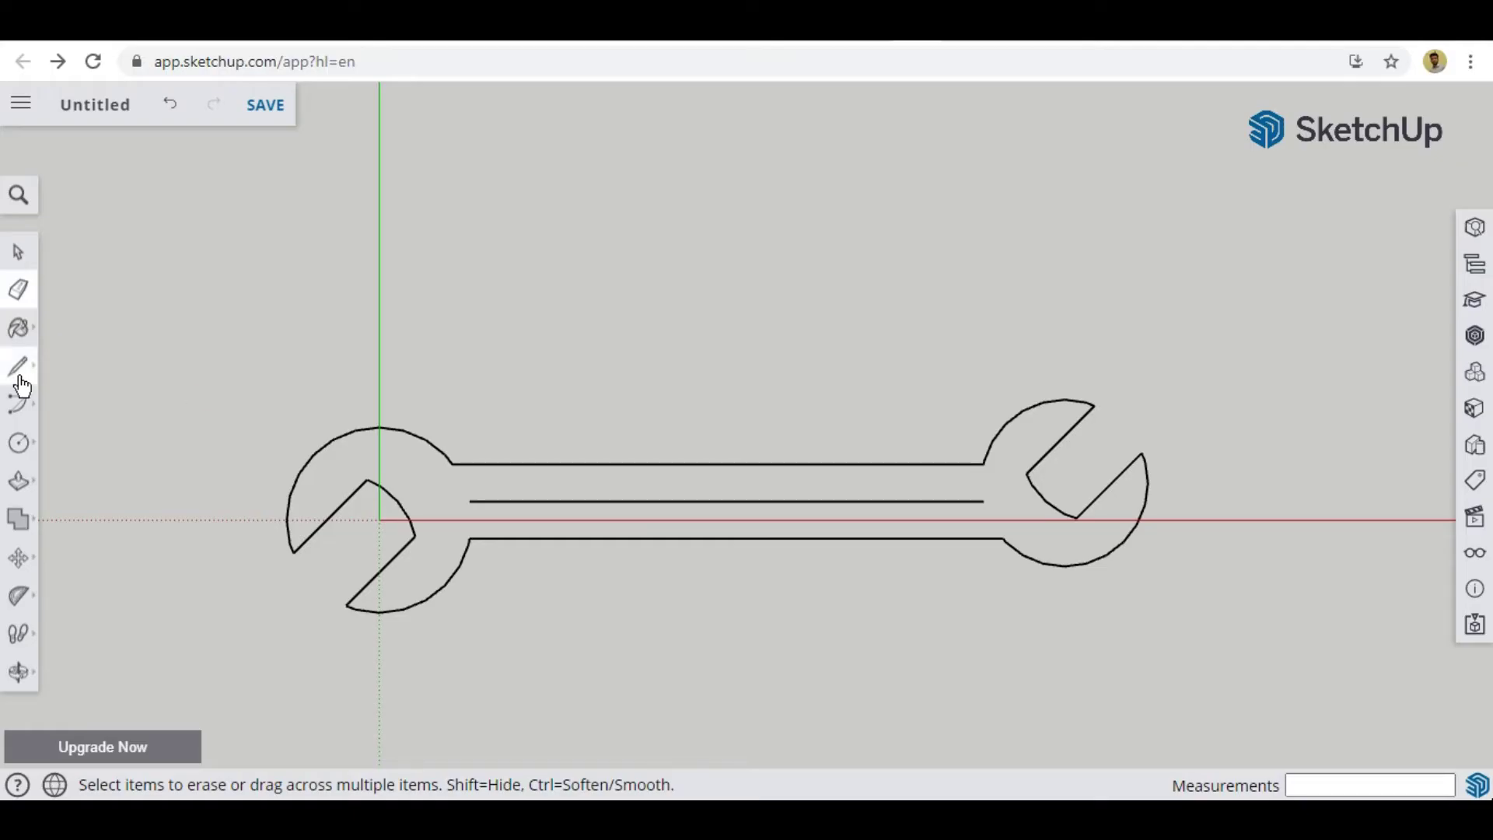
# Draw an 18 mm line from the handle centreline's midpoint along the centreline toward each head
pyautogui.click(19, 368)
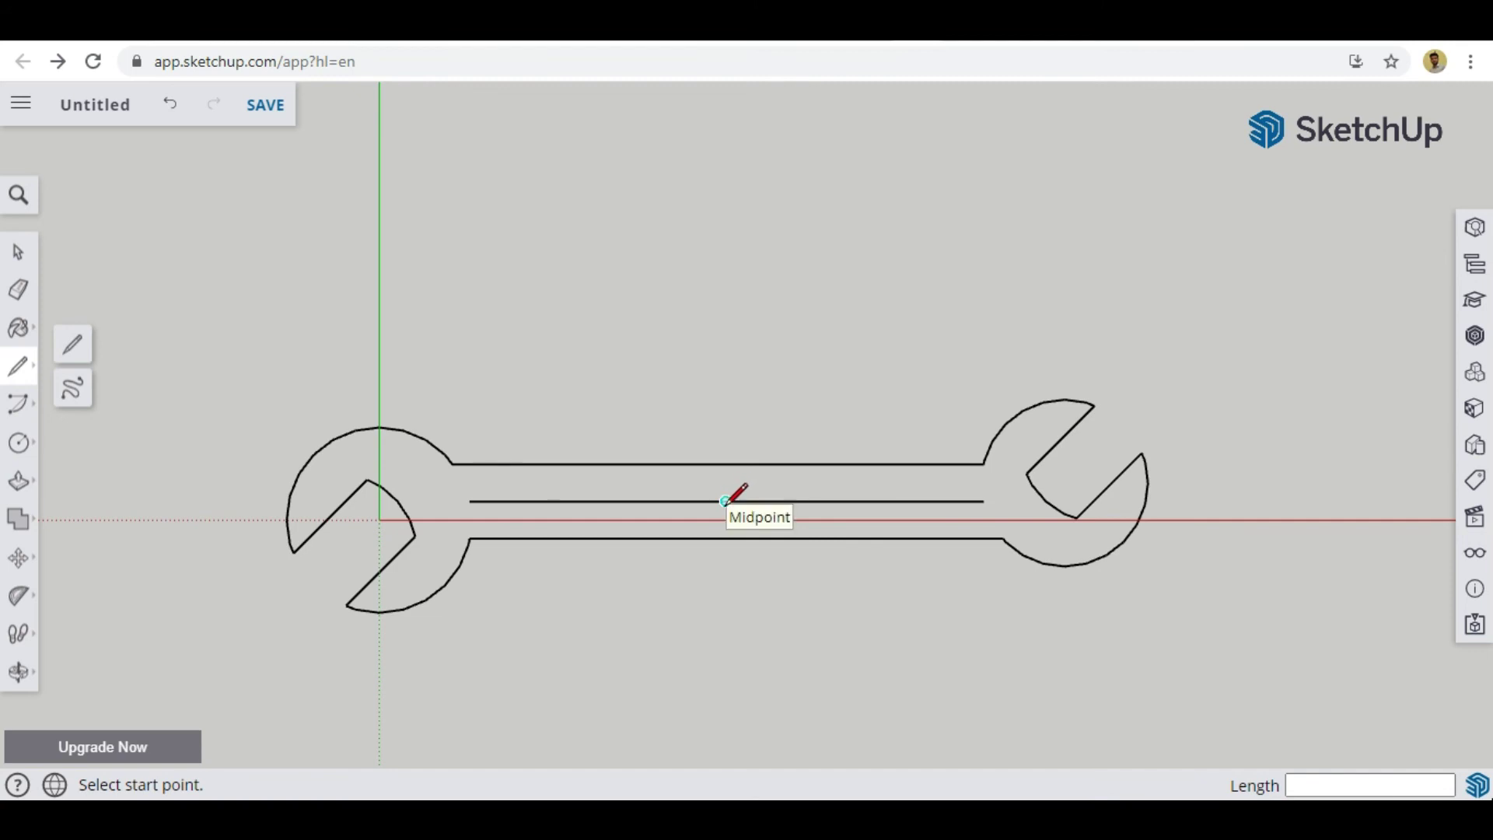
pyautogui.click(726, 502)
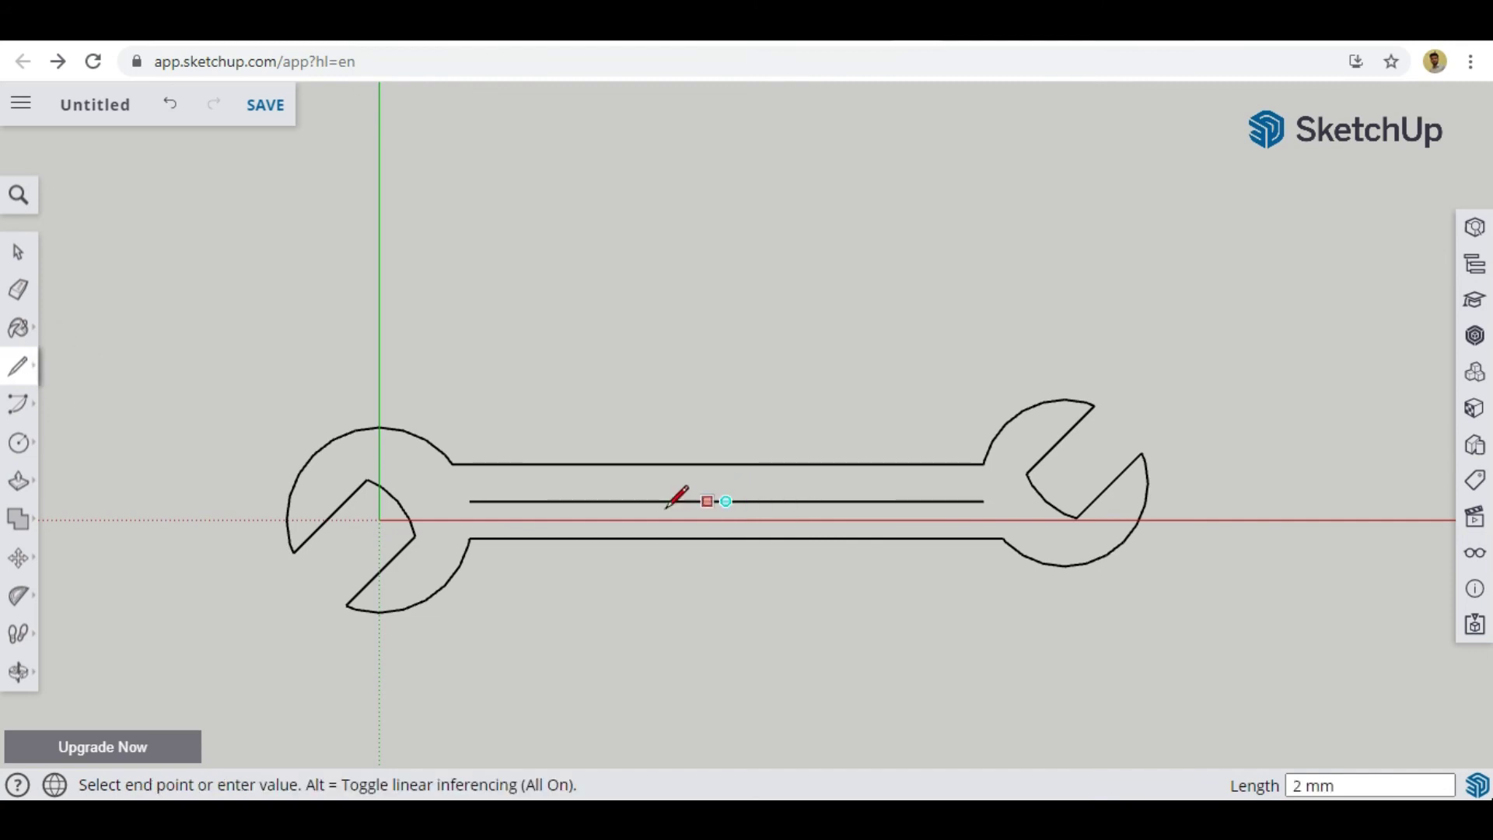
pyautogui.click(588, 502)
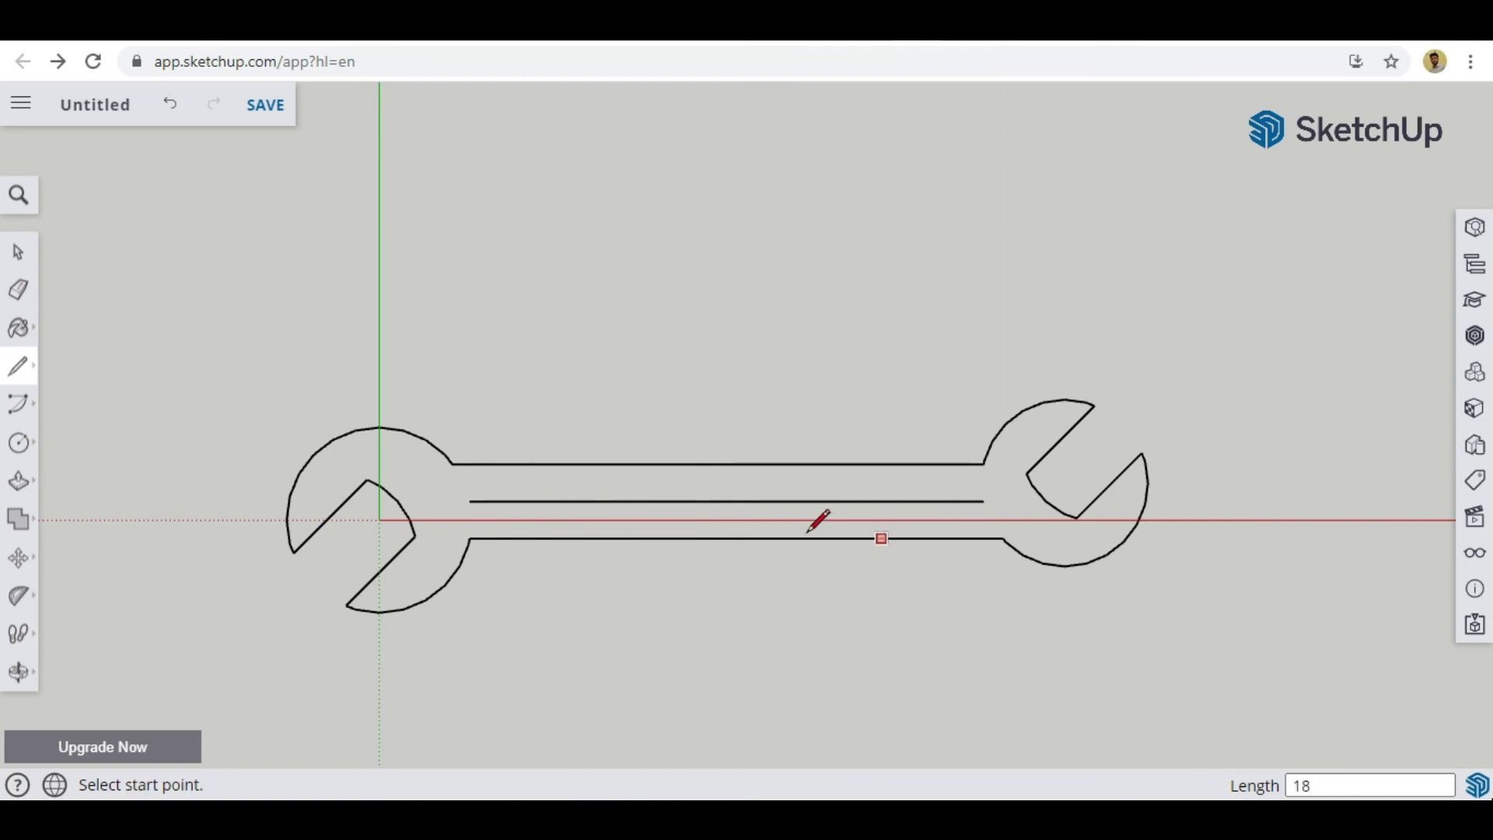
pyautogui.click(726, 501)
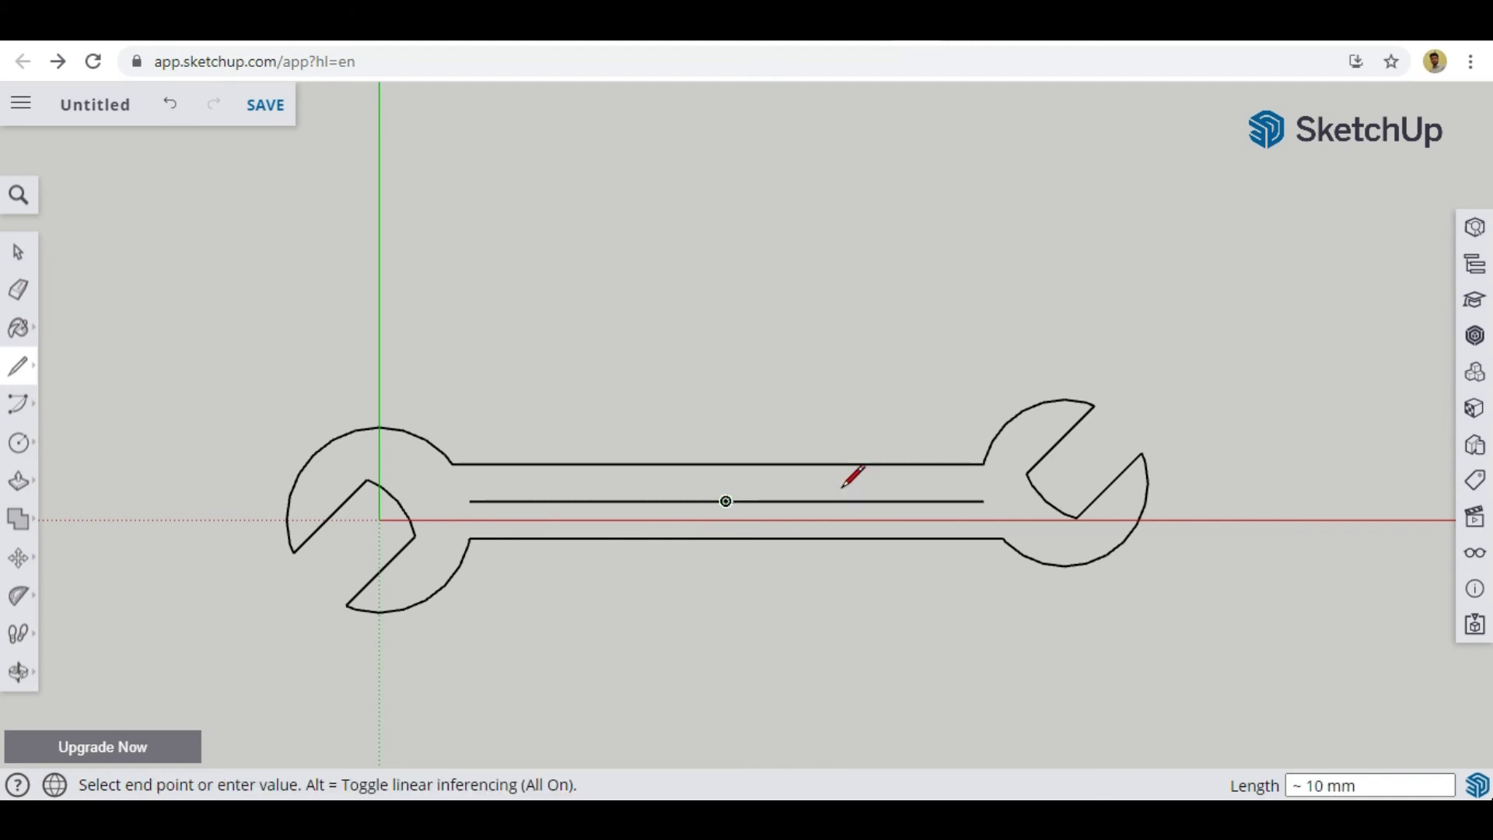
pyautogui.click(890, 502)
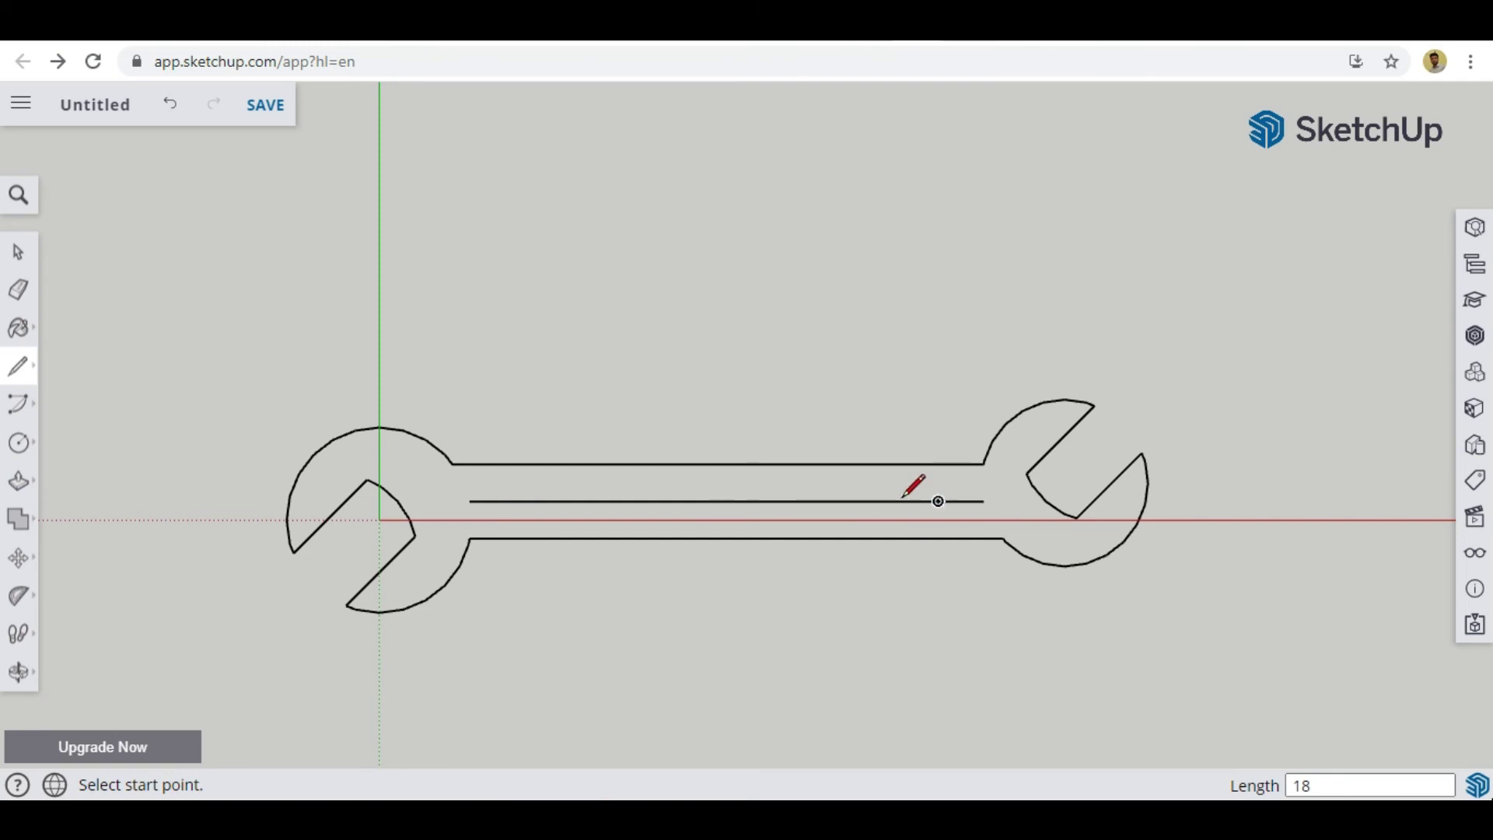
# Erase both outer ends of the handle centreline beyond the two 18 mm lines
pyautogui.click(17, 295)
pyautogui.click(497, 501)
pyautogui.moveTo(979, 507); pyautogui.dragTo(997, 520)
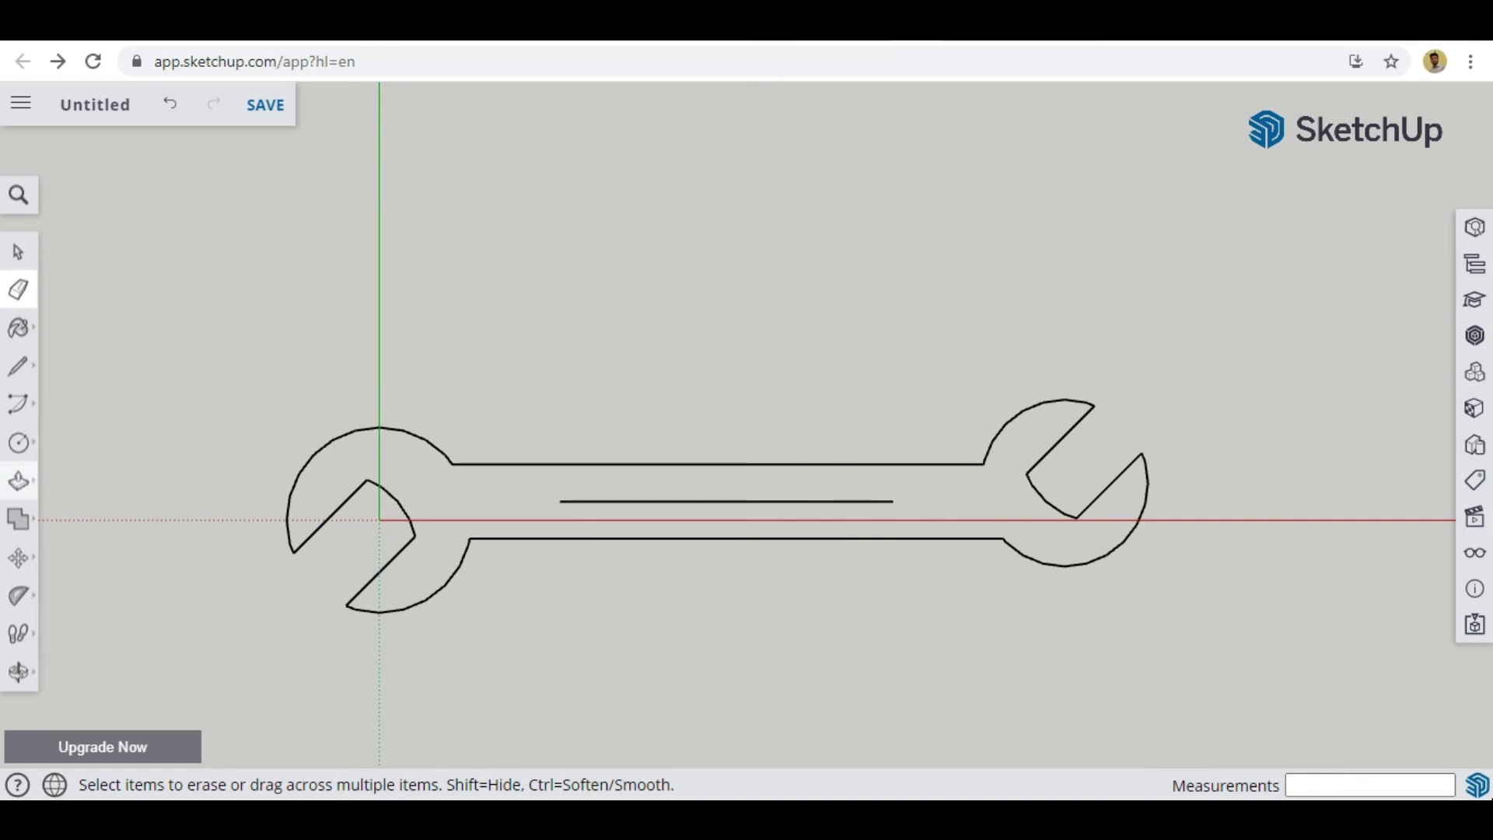
# Draw a circle of 2 mm radius centred on each end of the shortened handle centreline
pyautogui.click(18, 442)
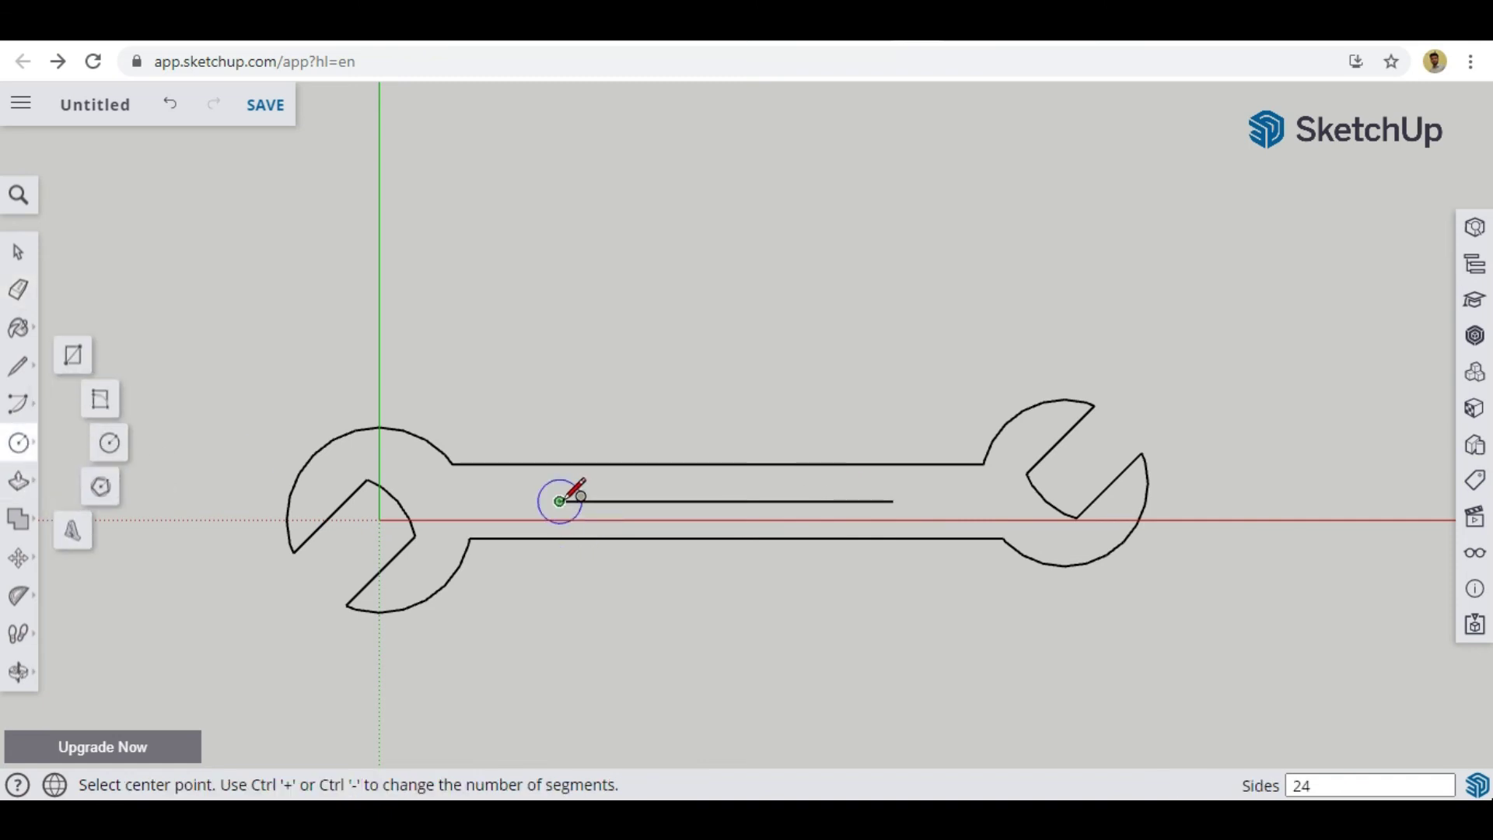
pyautogui.click(559, 502)
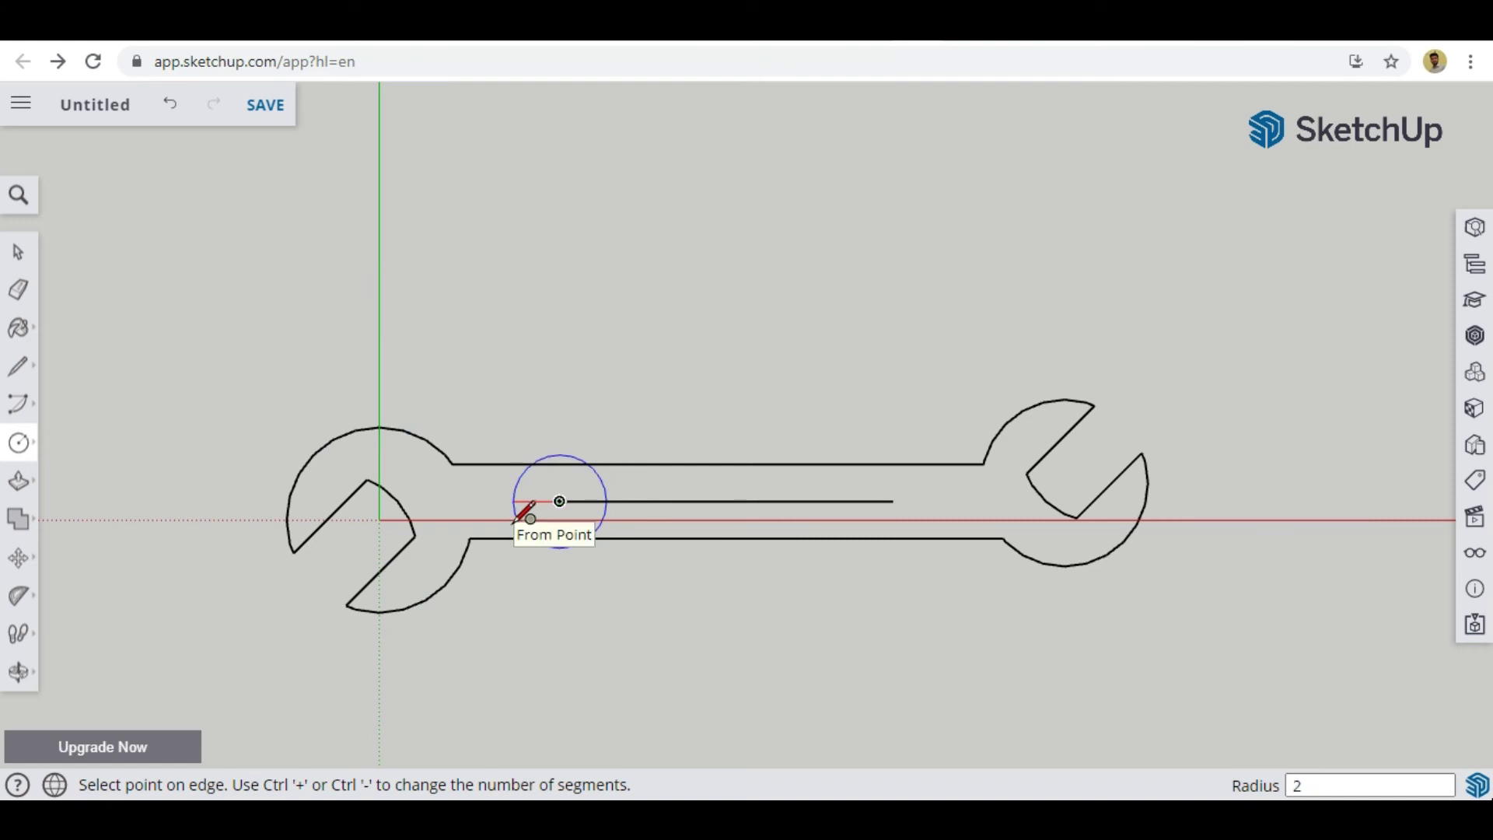
pyautogui.press('Return')
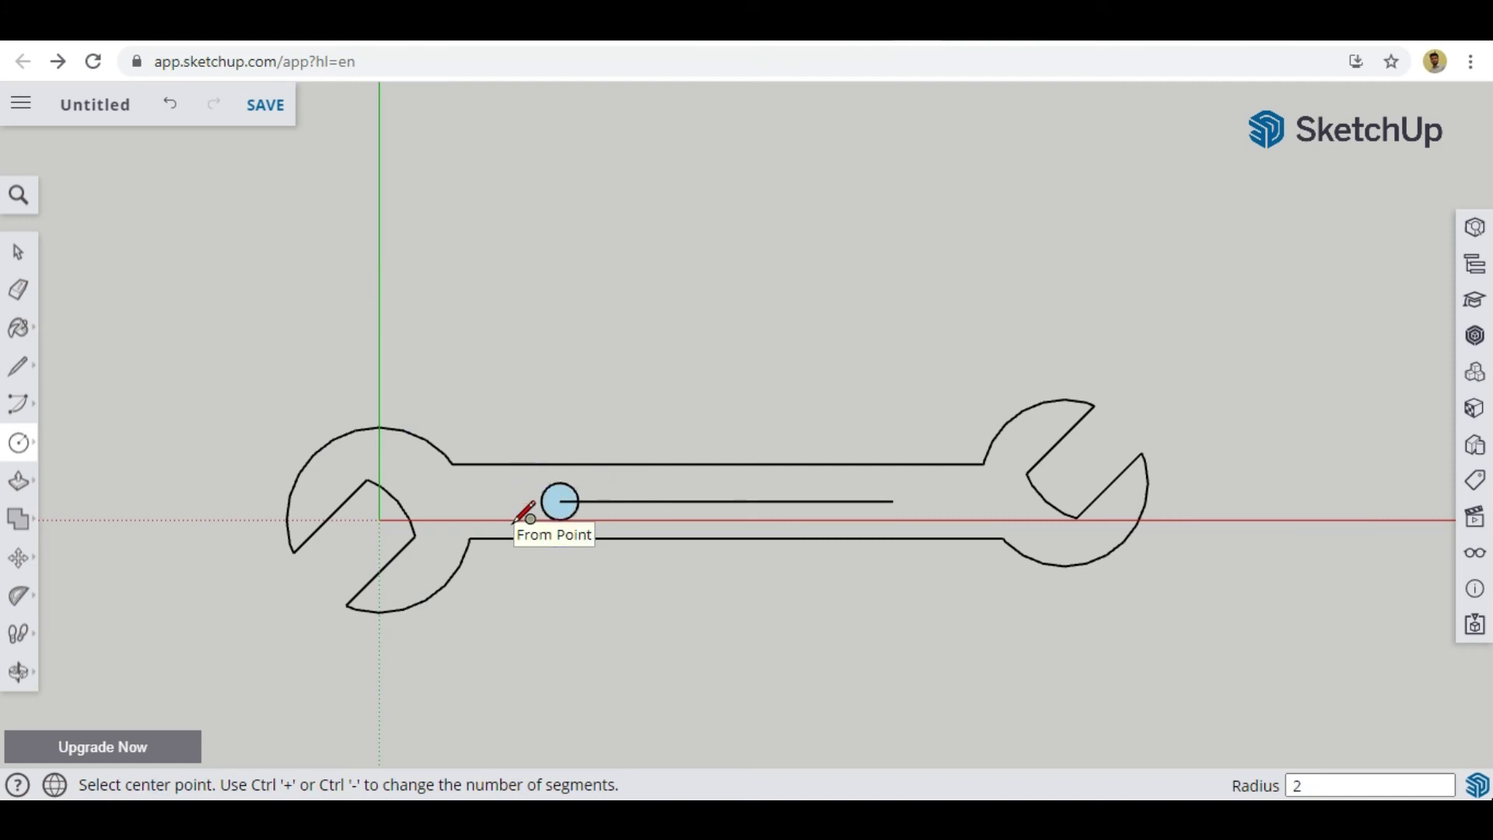
pyautogui.click(893, 502)
pyautogui.write('2')
pyautogui.press('Return')
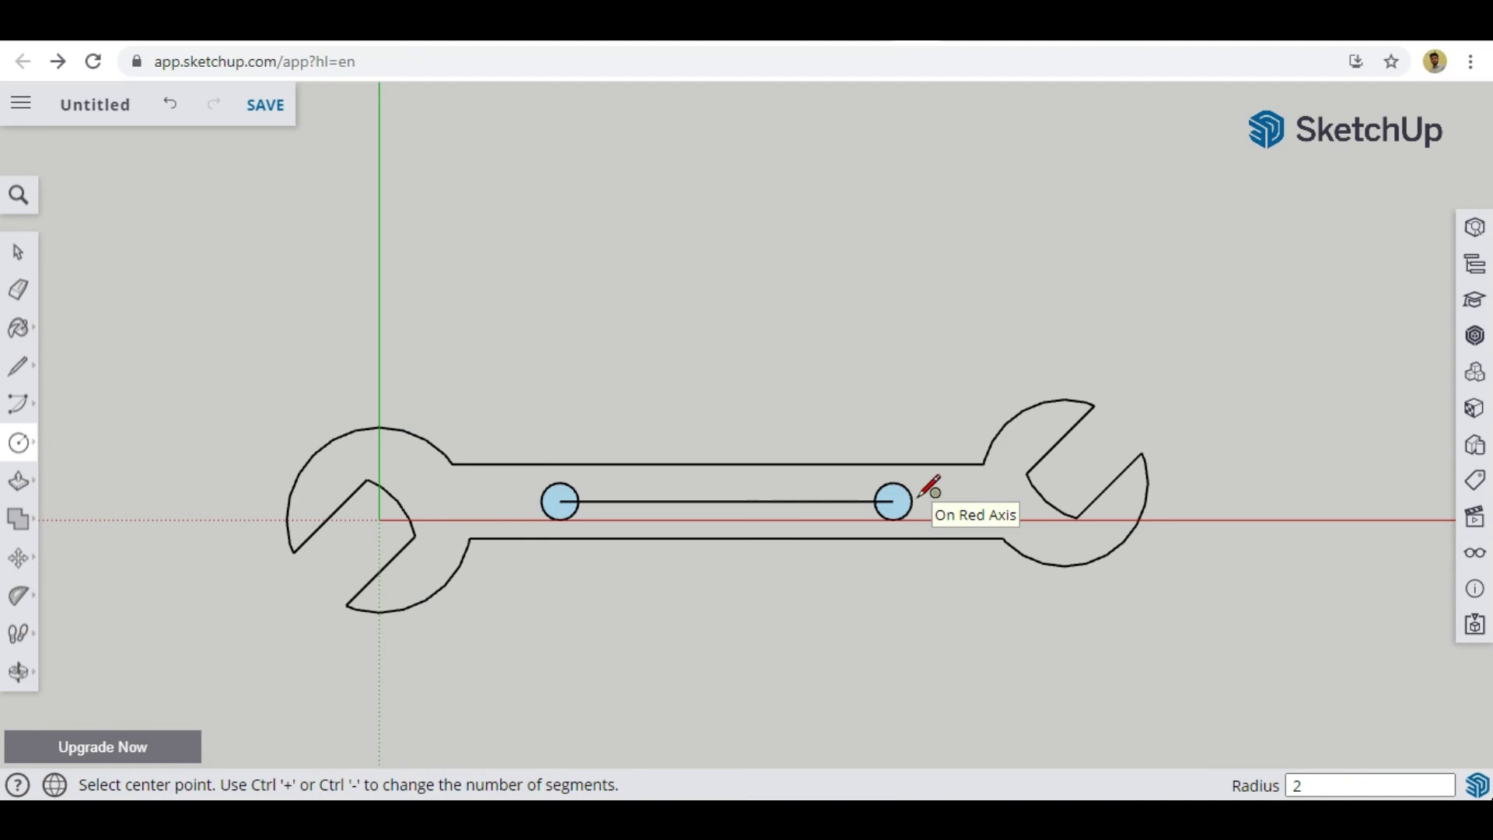
# Draw a vertical line from the centre to the upper edge of the 2 mm radius circle near the 10 mm head
pyautogui.scroll(3, 627, 515)
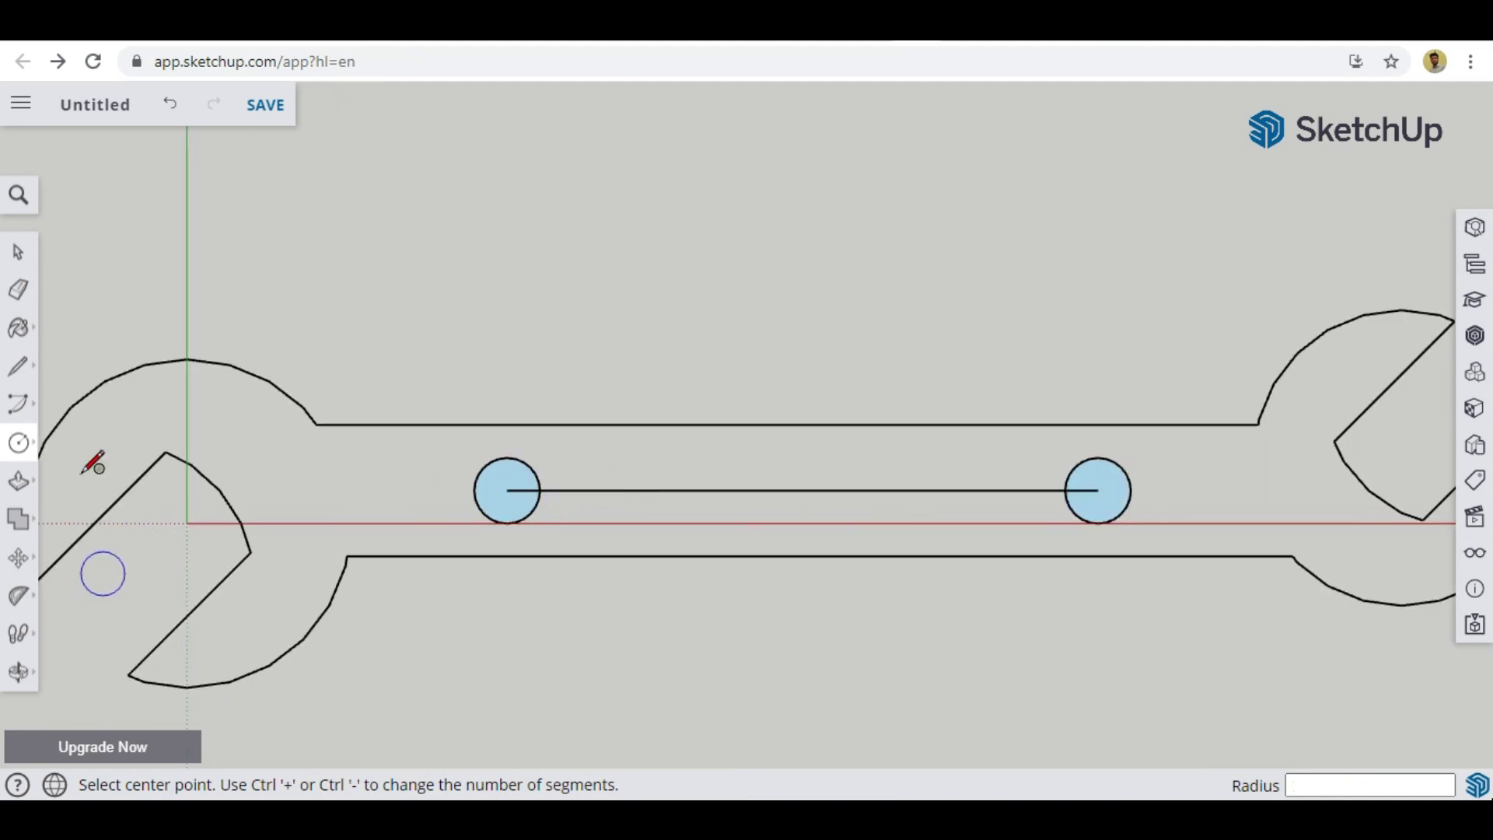
pyautogui.press('l')
pyautogui.scroll(4, 619, 521)
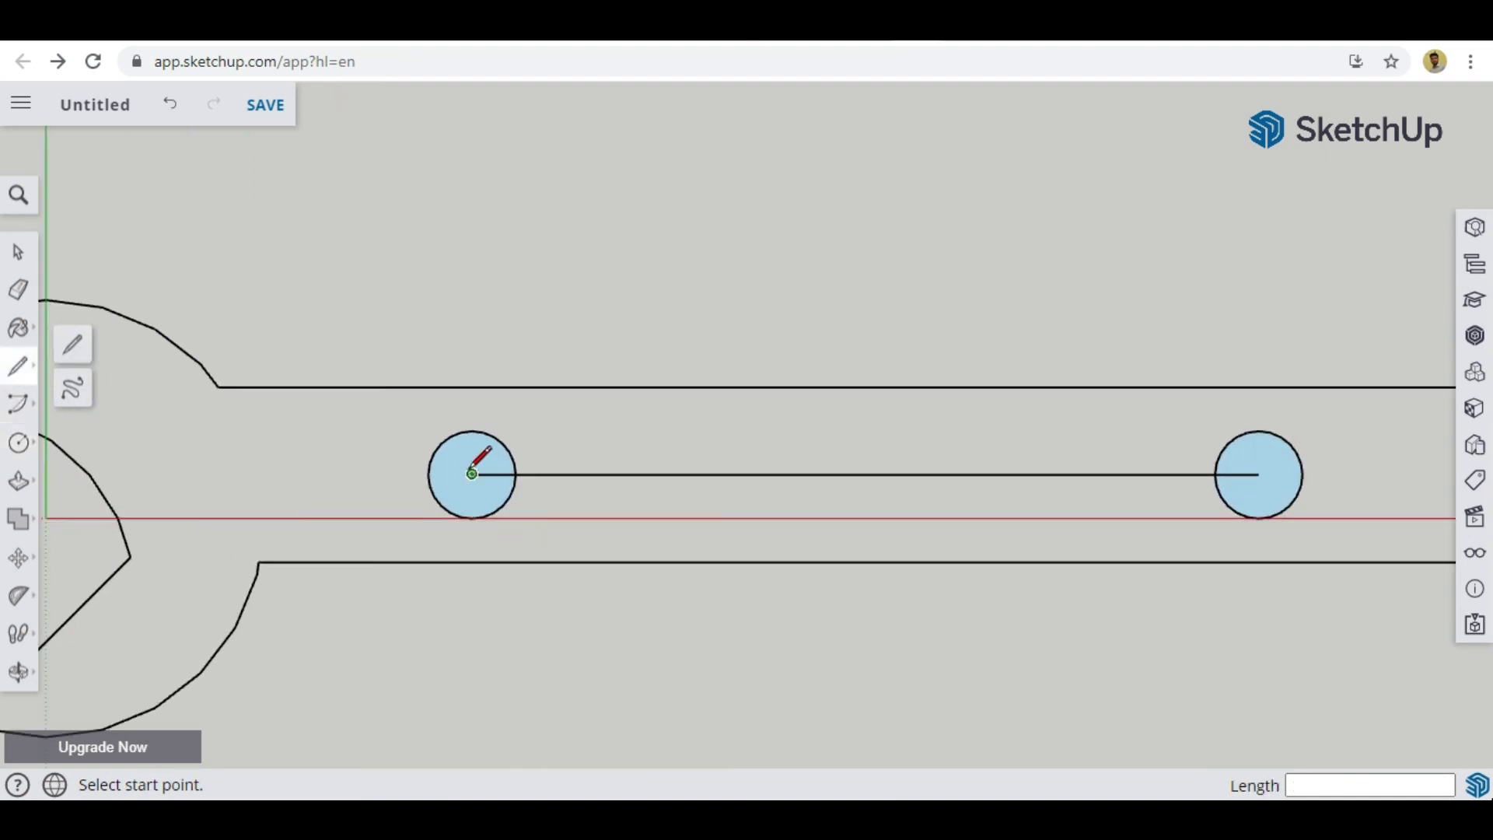
pyautogui.click(472, 473)
pyautogui.click(472, 430)
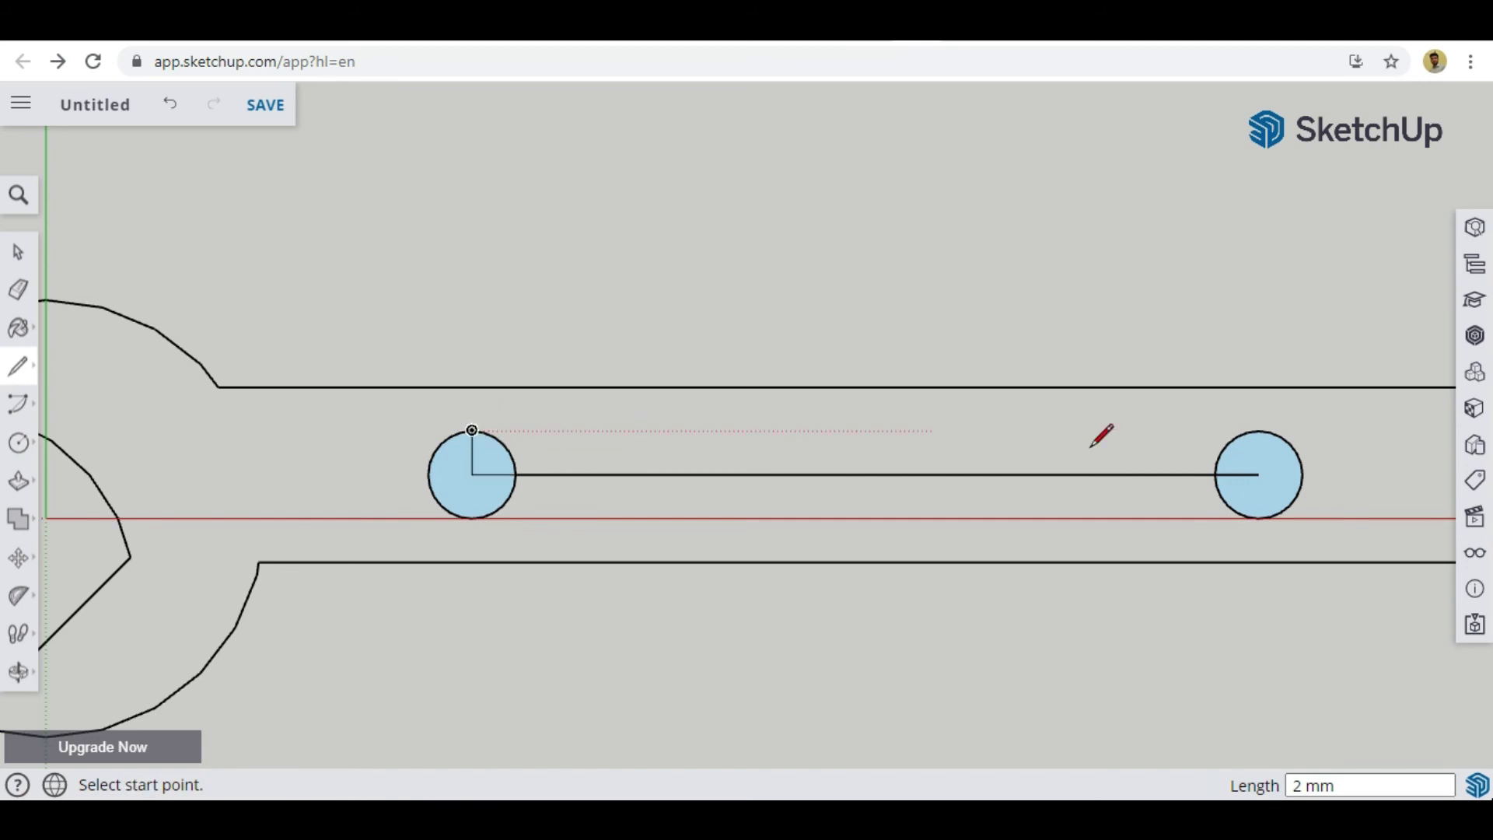
pyautogui.click(472, 430)
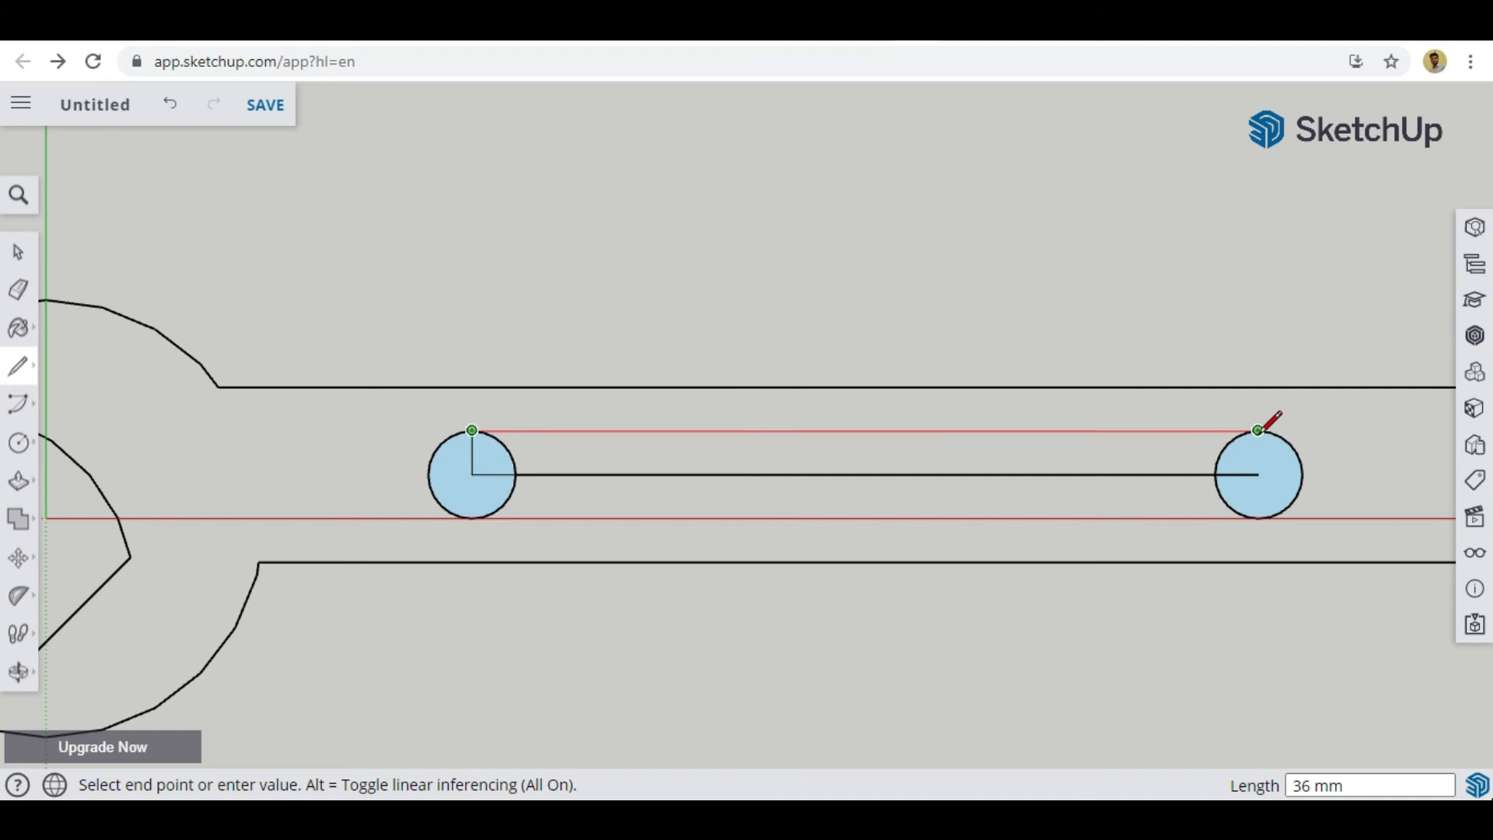
pyautogui.press('Escape')
# Complete the vertical diameters by drawing both radius lines in the circle near the 9 mm head and the lower one in the other circle
pyautogui.click(1258, 473)
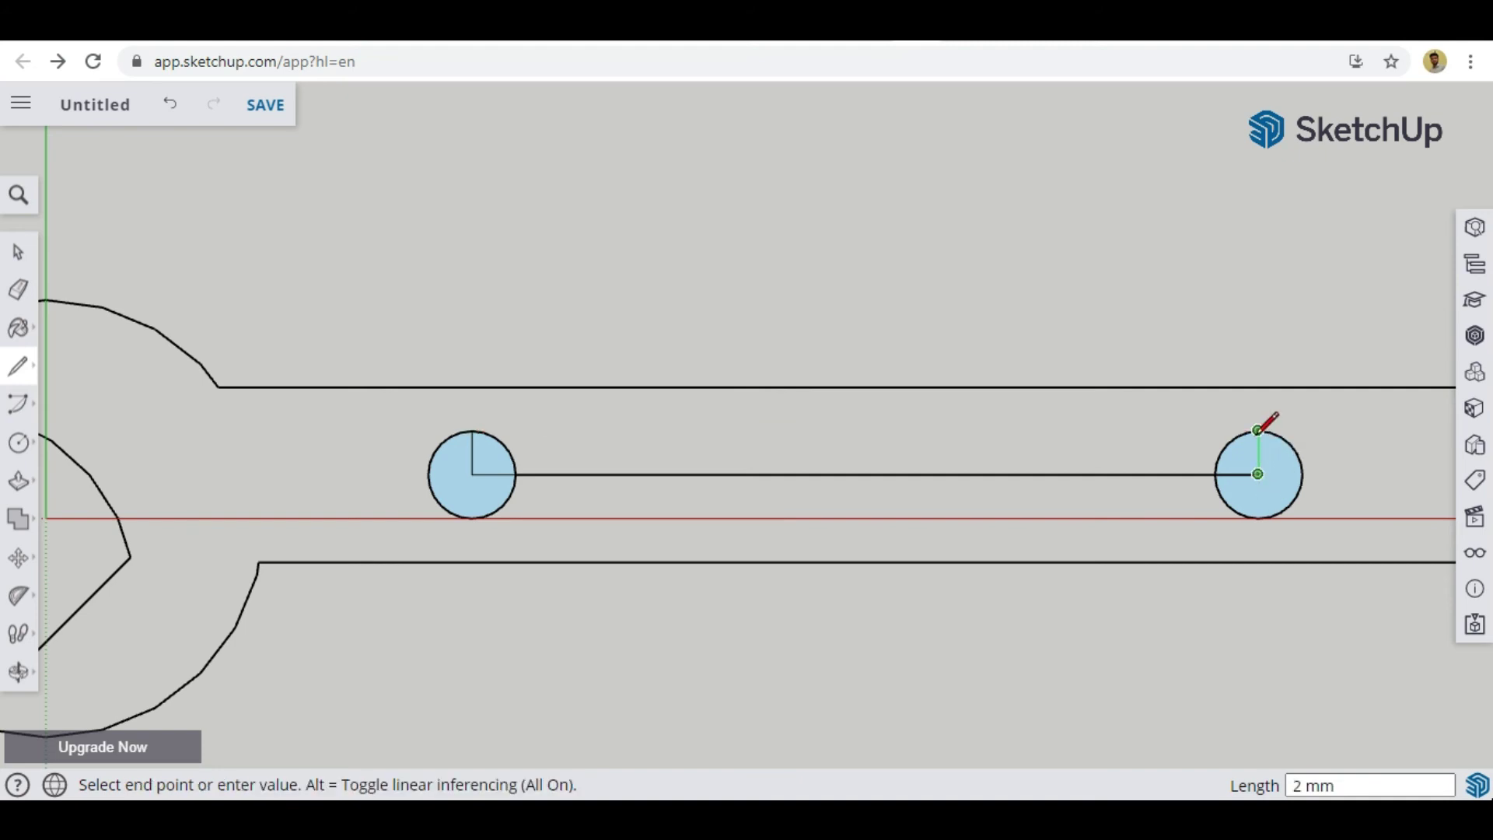
pyautogui.click(1257, 430)
pyautogui.click(1258, 474)
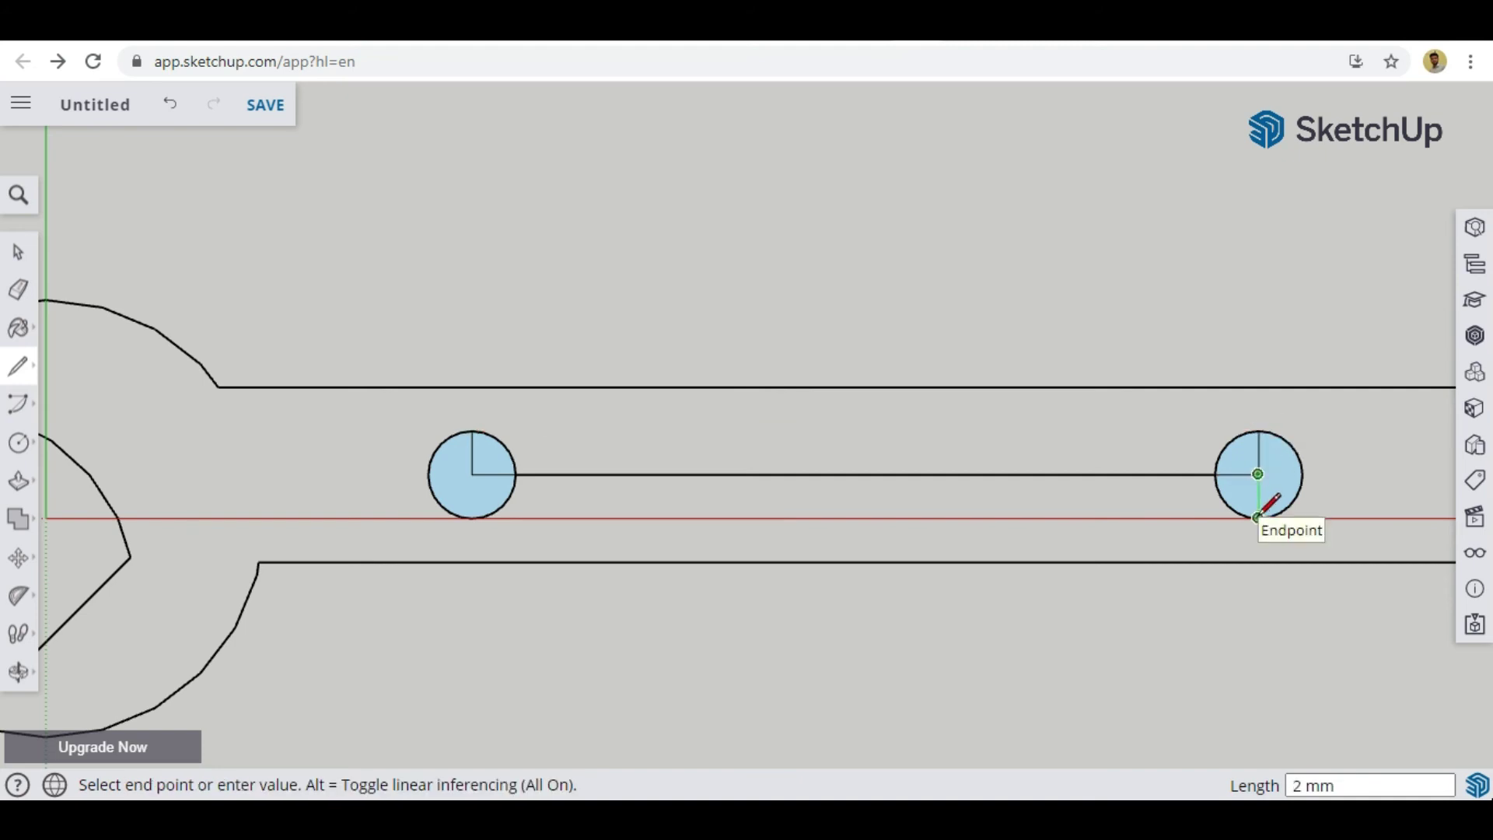
pyautogui.click(1258, 518)
pyautogui.click(472, 473)
pyautogui.click(472, 518)
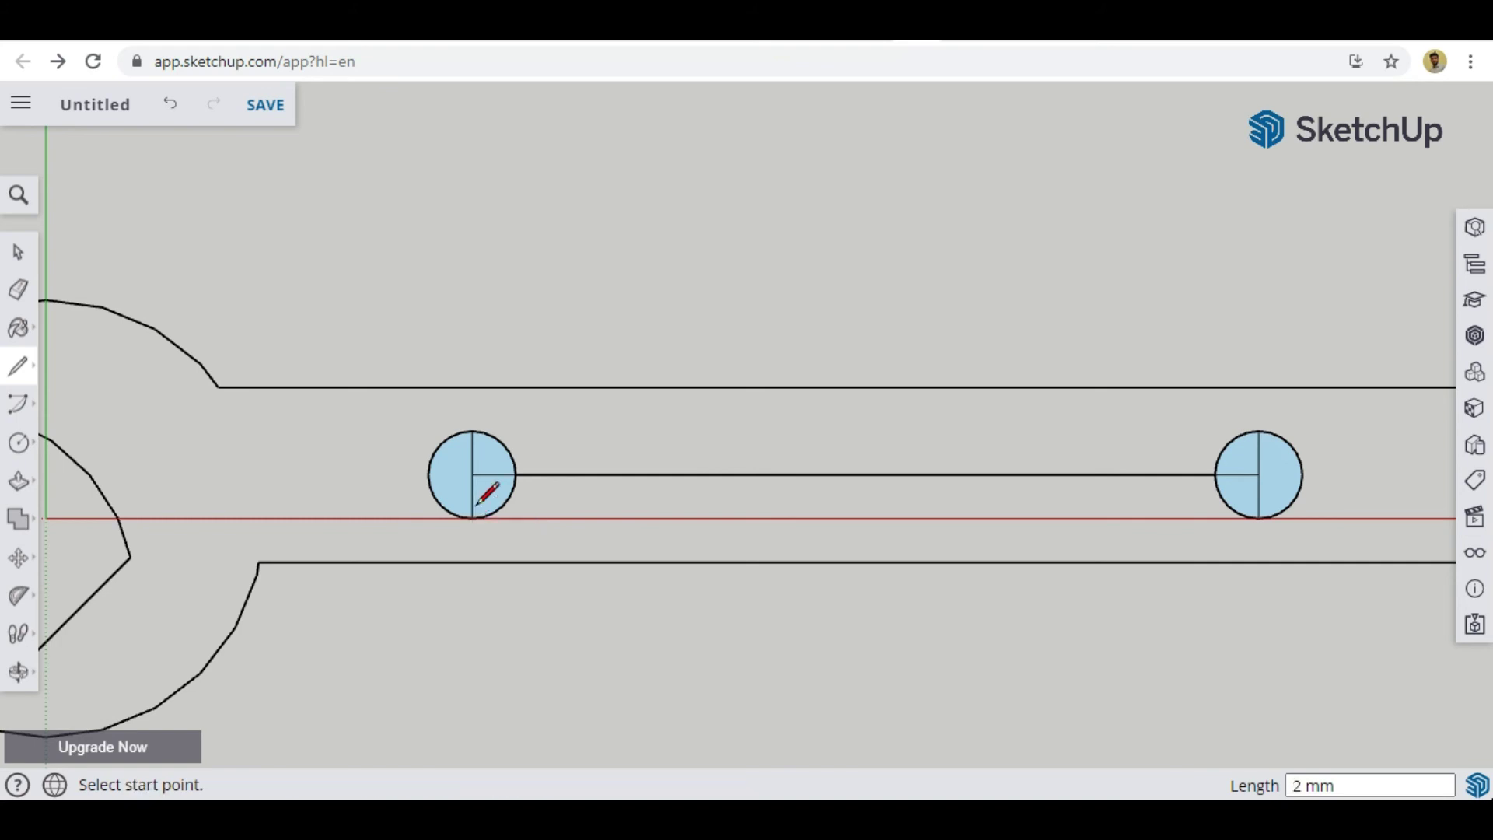
# Connect the uppermost points and the lowermost points of the two 2 mm radius circles with straight lines to outline the slot
pyautogui.click(472, 430)
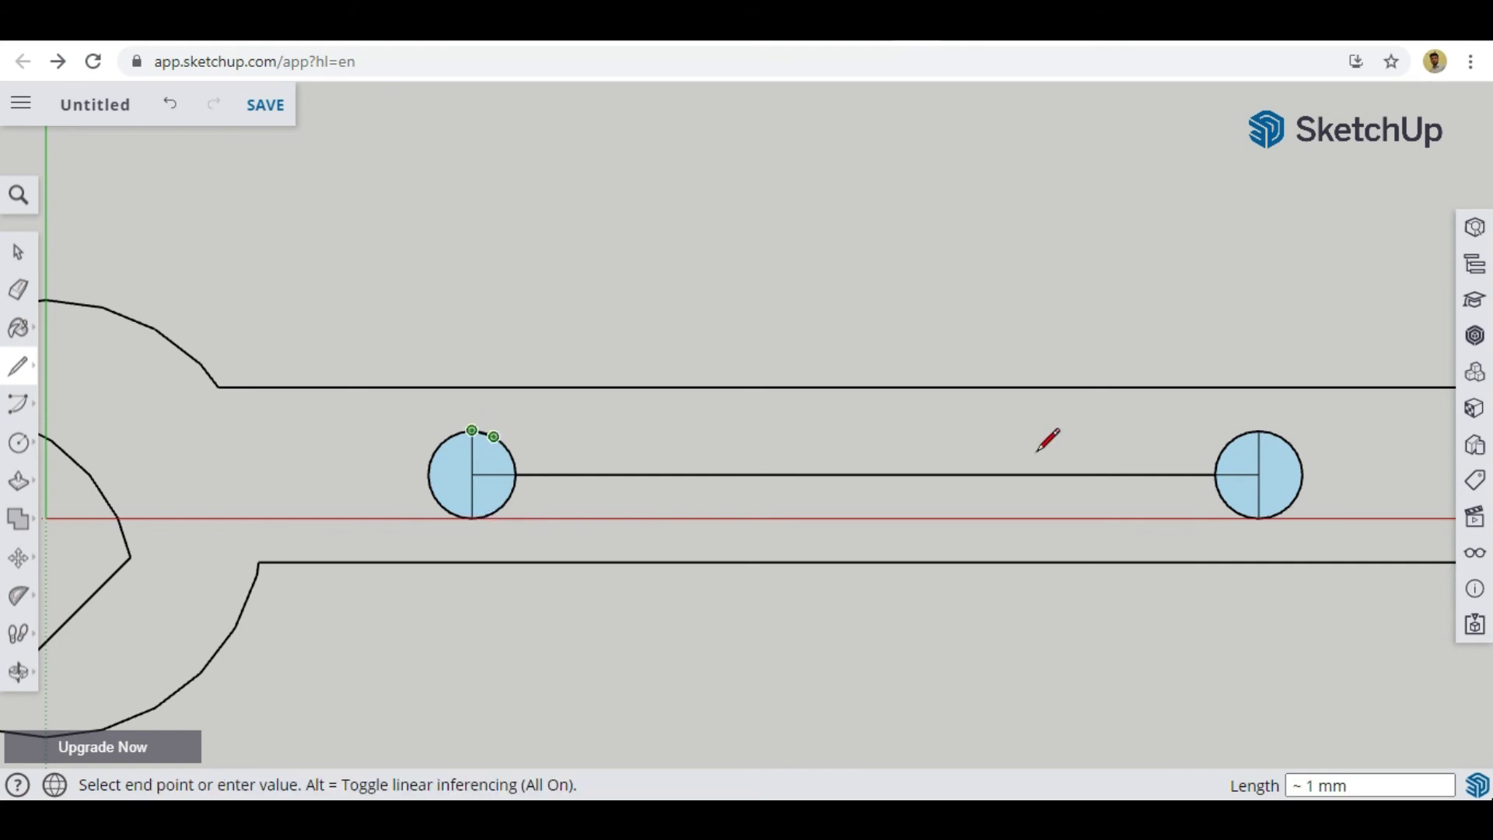
pyautogui.click(1257, 431)
pyautogui.click(1257, 518)
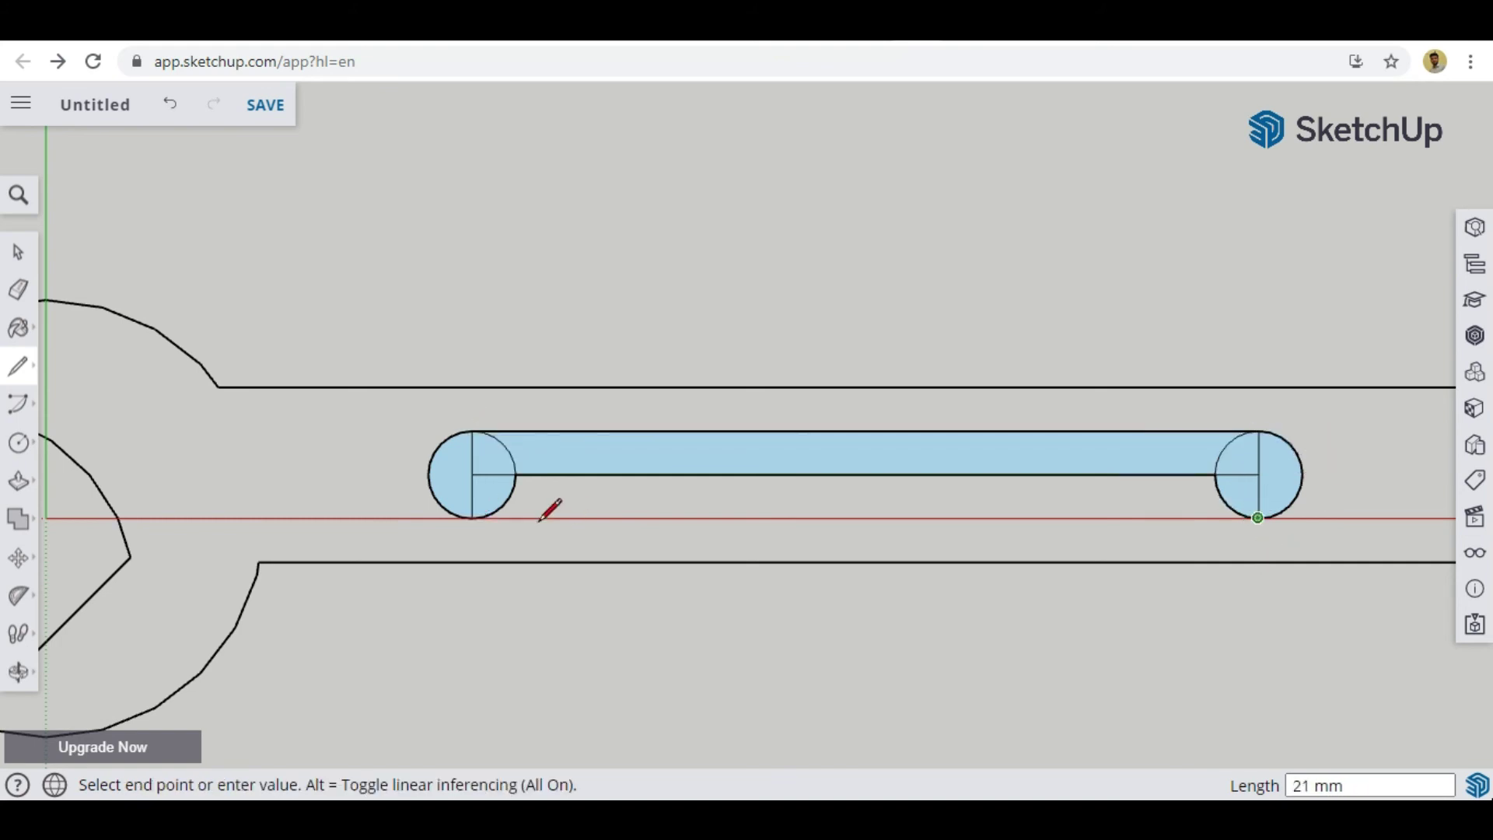
pyautogui.click(473, 518)
# Erase the centreline, vertical diameters and inner circle halves inside the handle slot, keeping only its rounded outline
pyautogui.click(19, 290)
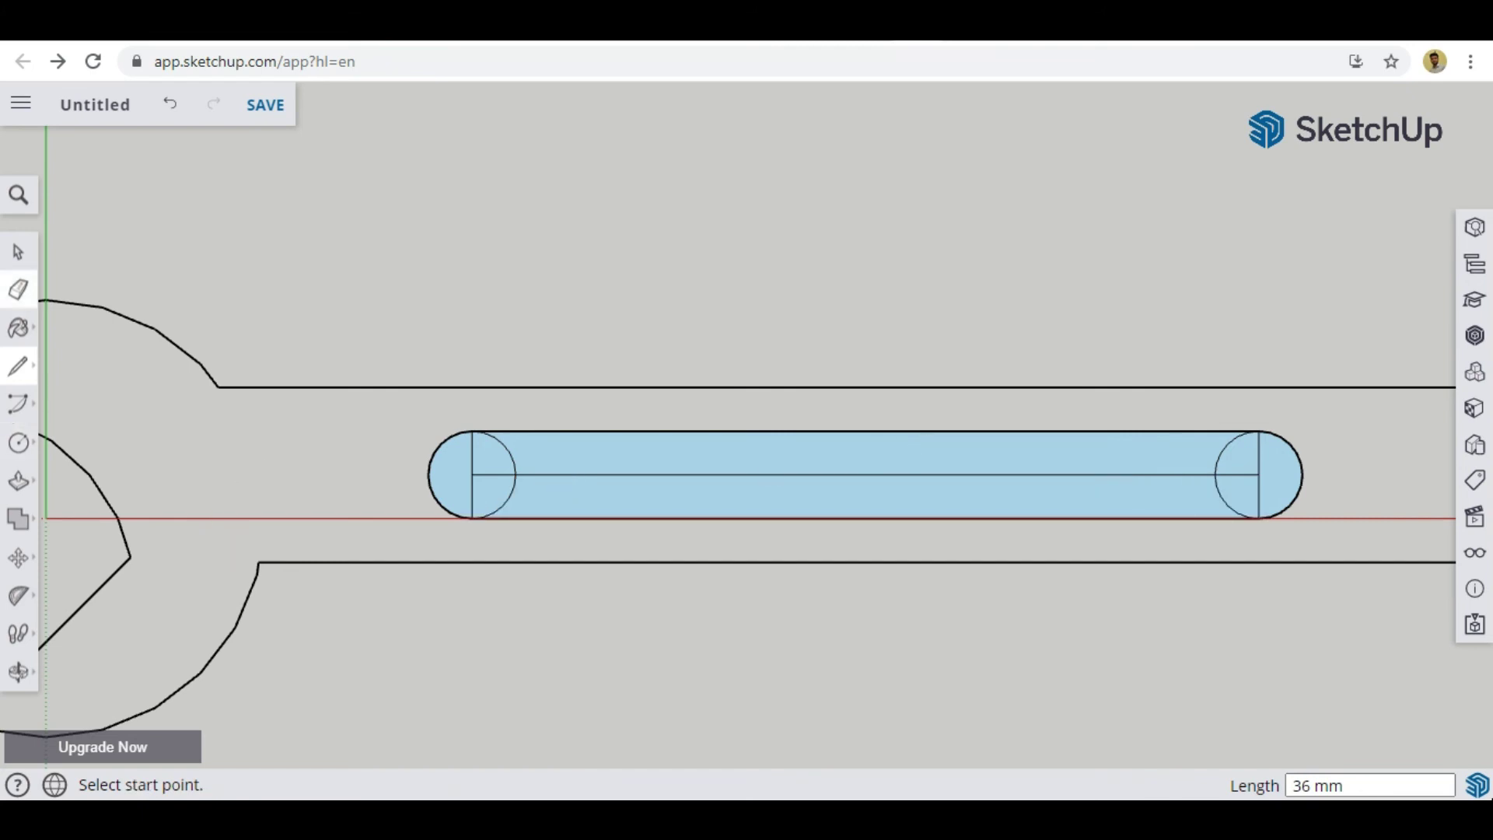
pyautogui.moveTo(511, 469); pyautogui.dragTo(591, 486)
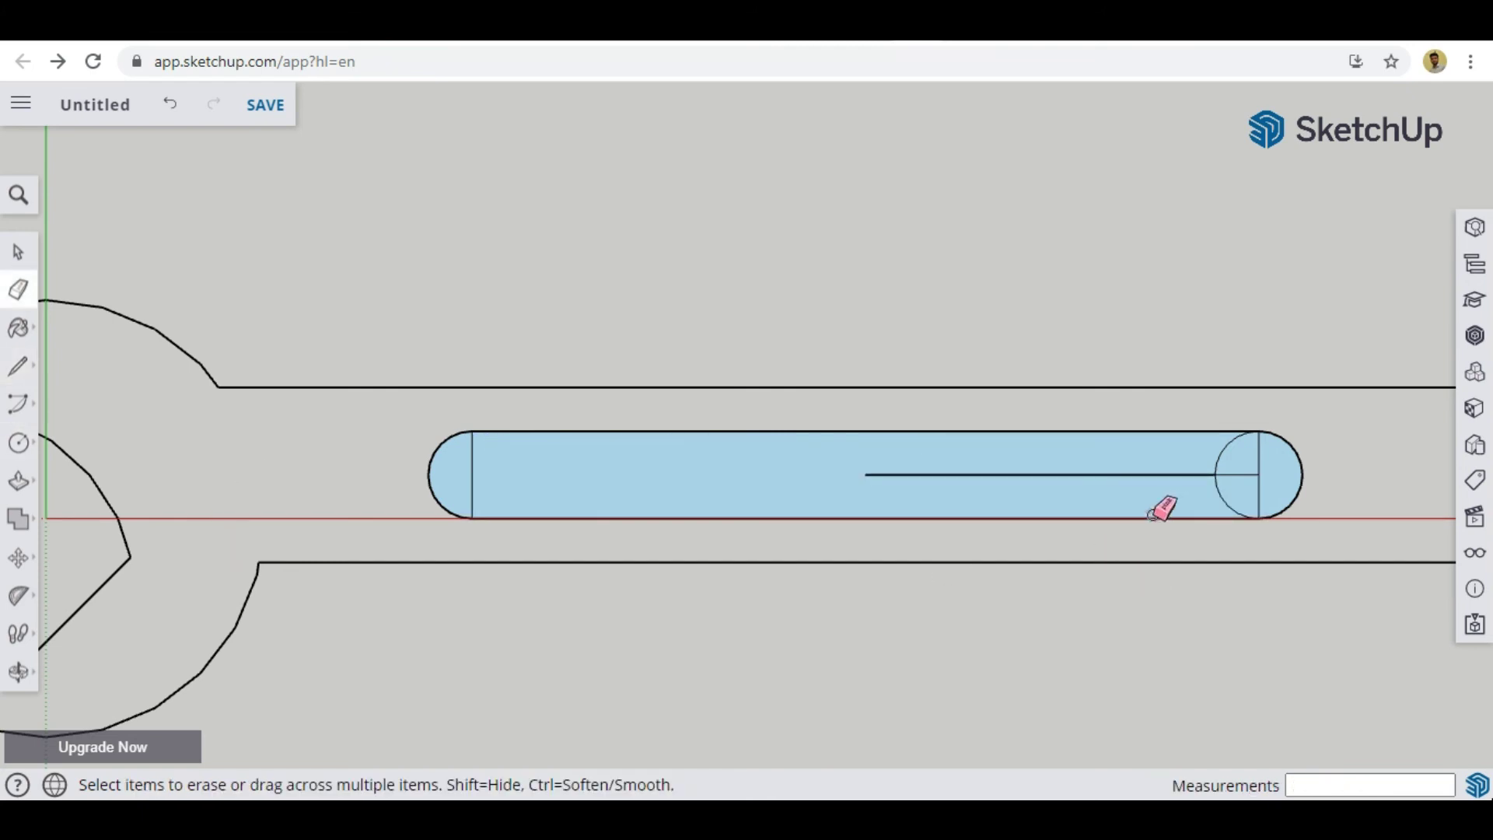
pyautogui.moveTo(1160, 476)
pyautogui.mouseDown()
pyautogui.moveTo(1220, 481)
pyautogui.moveTo(1109, 484)
pyautogui.mouseUp()
pyautogui.moveTo(464, 472); pyautogui.dragTo(1243, 546)
pyautogui.scroll(-4, 638, 502)
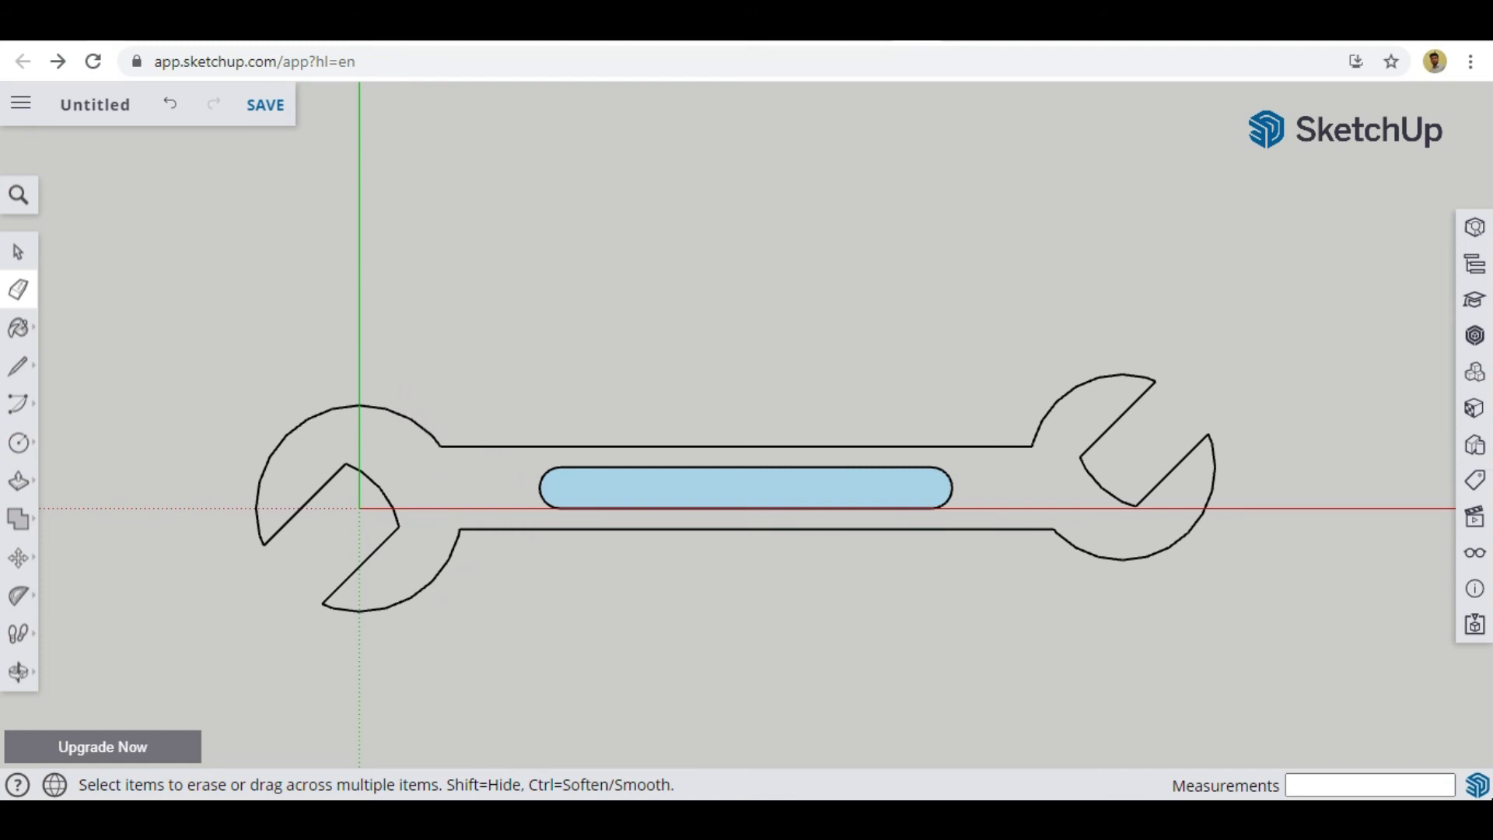
# Check the shoulder radii in the spanner PDF drawing and draw a 30 mm radius circle in the empty space above the spanner
pyautogui.hotkey('alt', 'Tab')
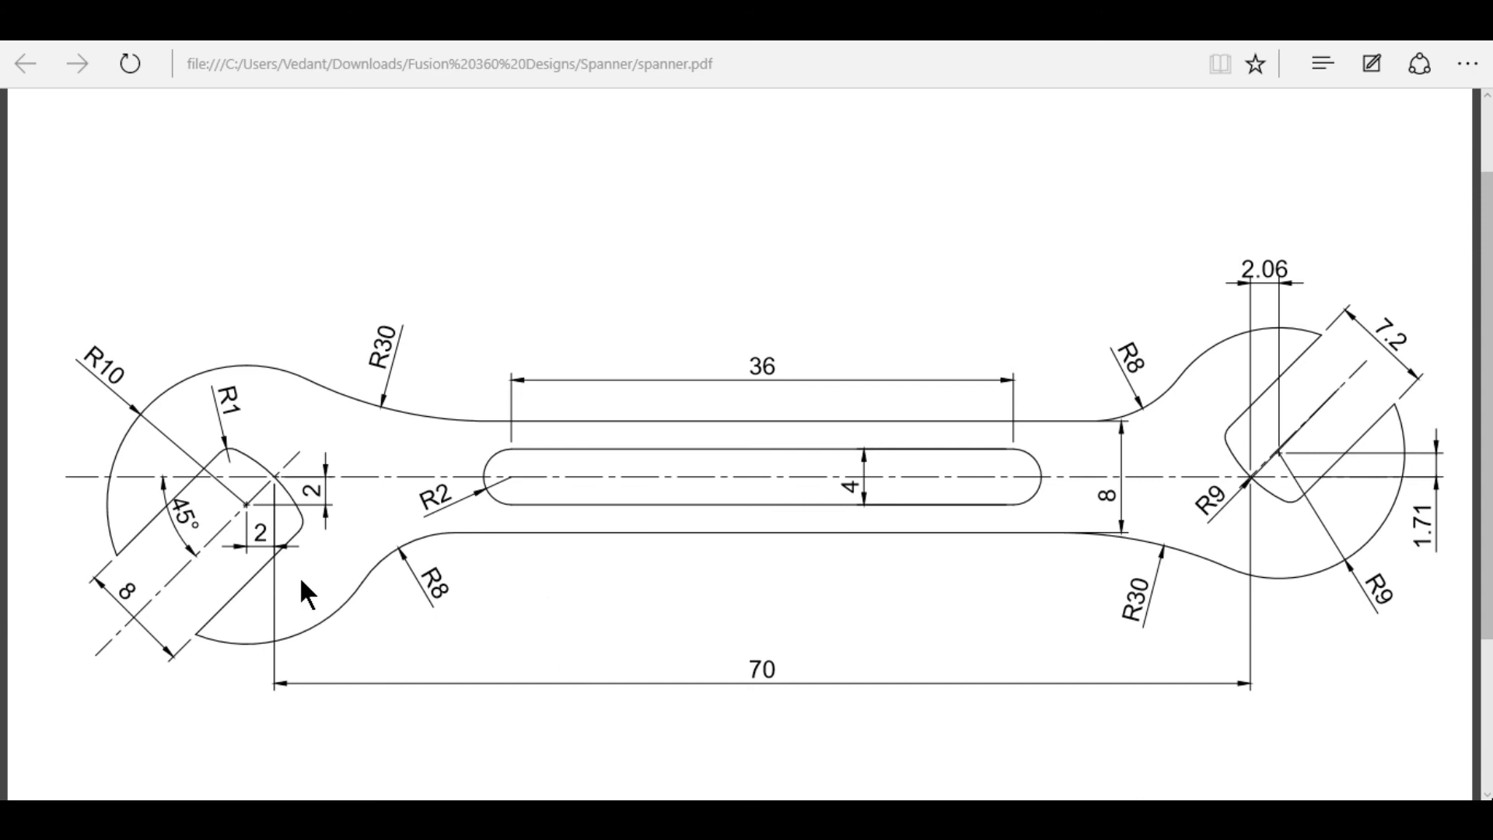
pyautogui.hotkey('alt', 'Tab')
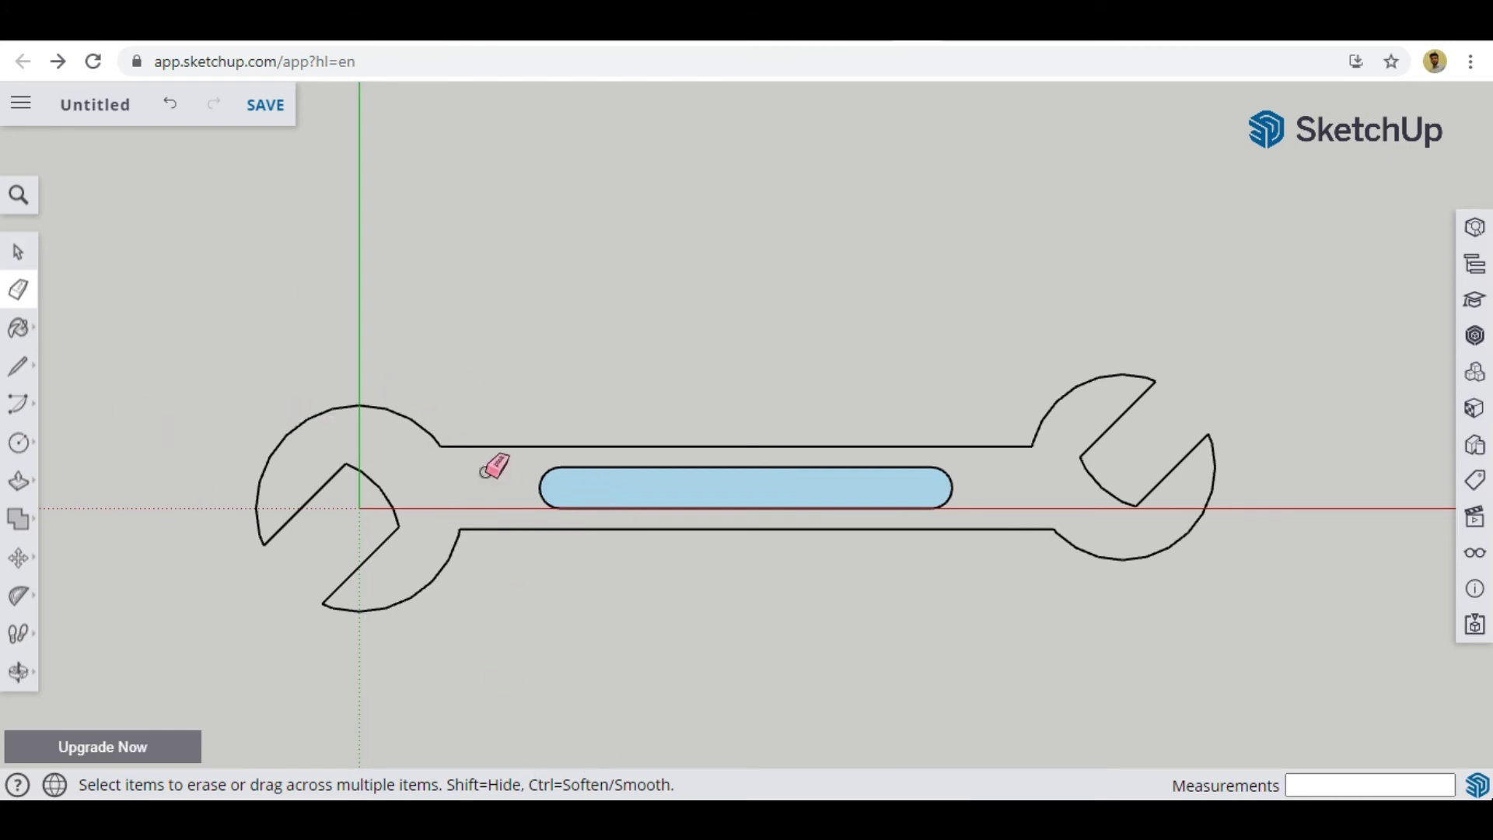
pyautogui.hotkey('alt', 'Tab')
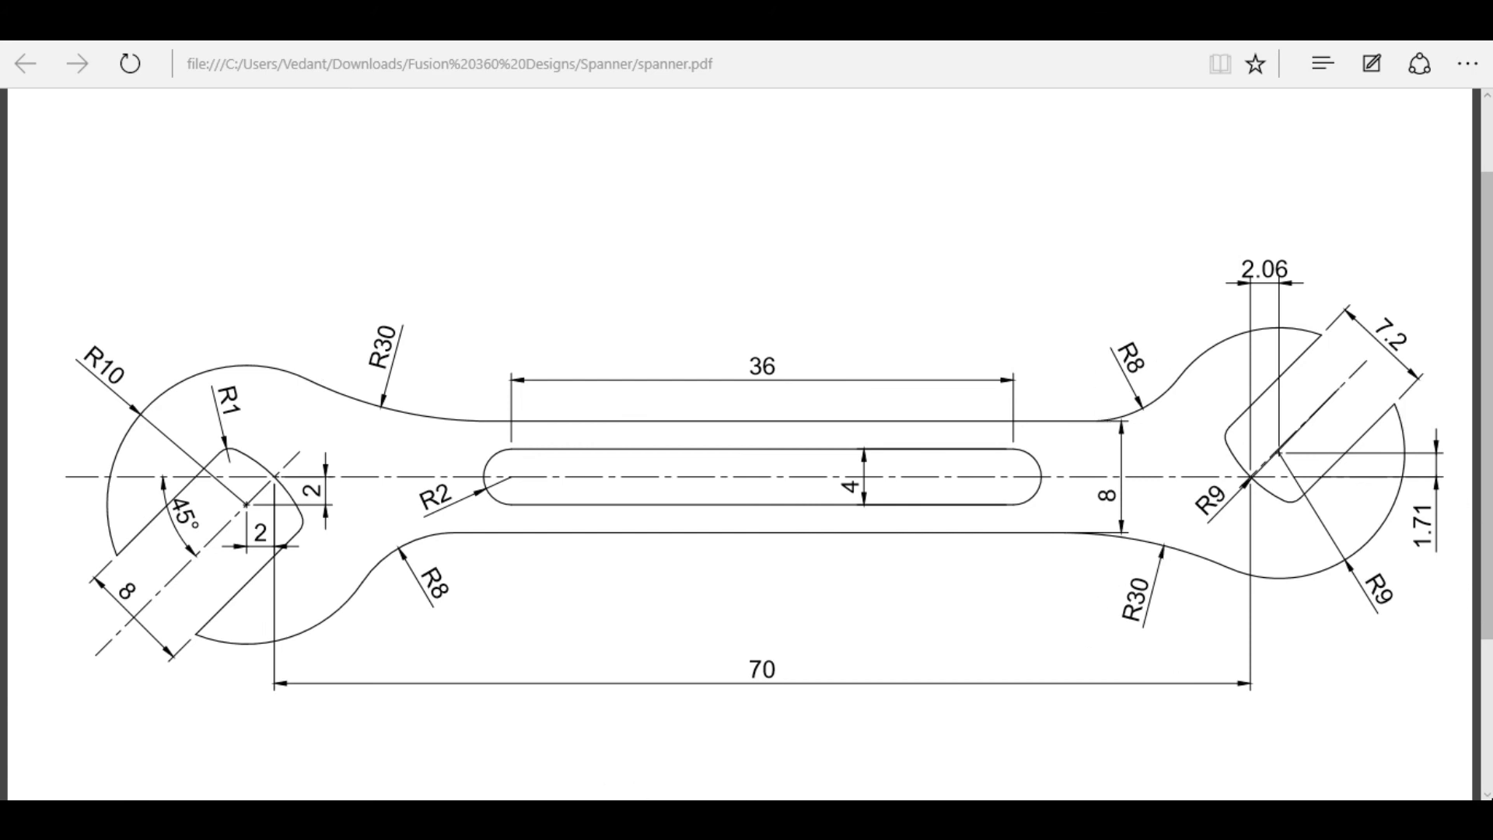
pyautogui.hotkey('alt', 'Tab')
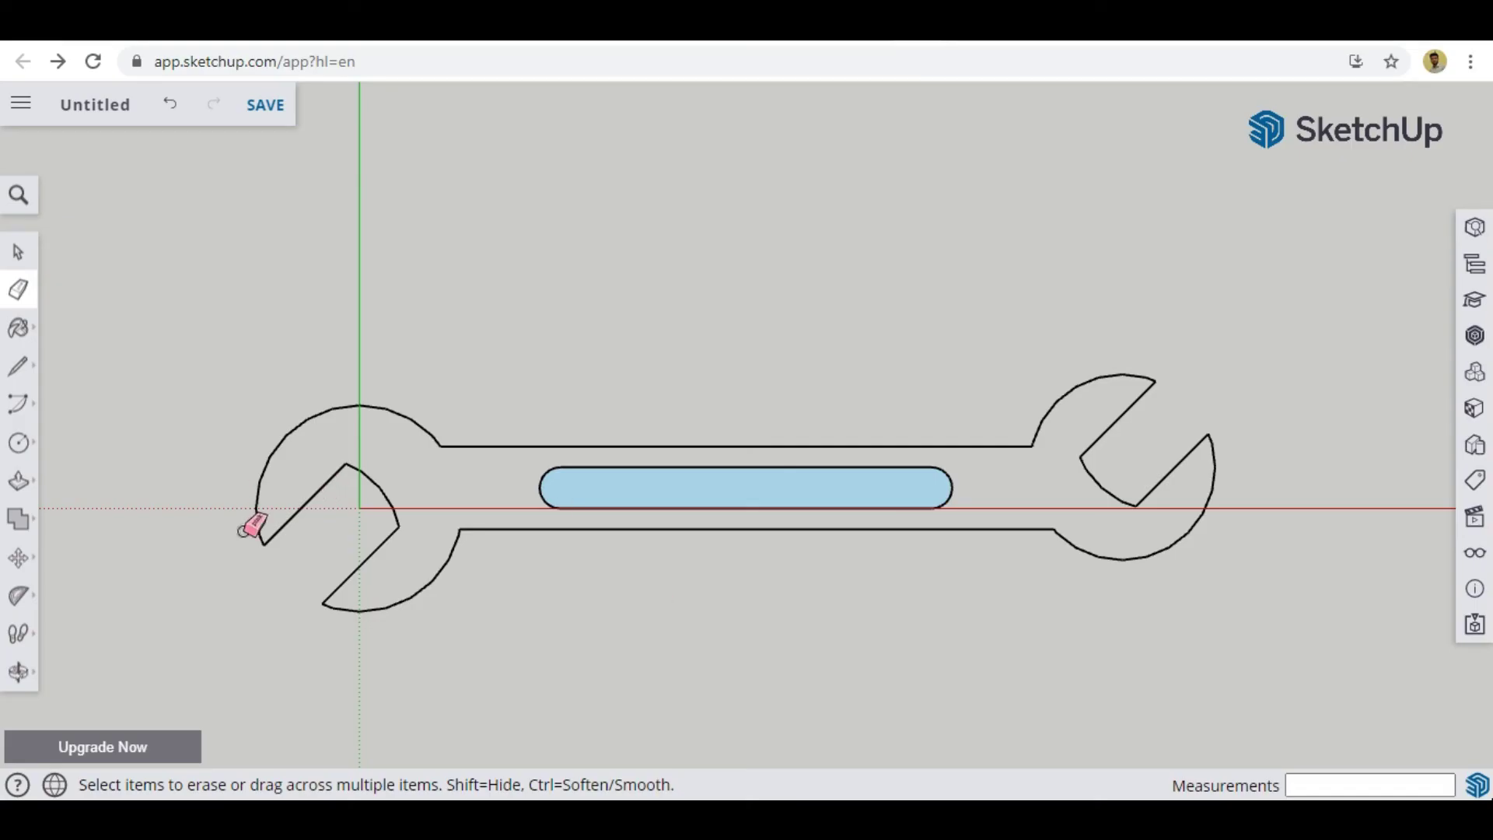
pyautogui.click(18, 442)
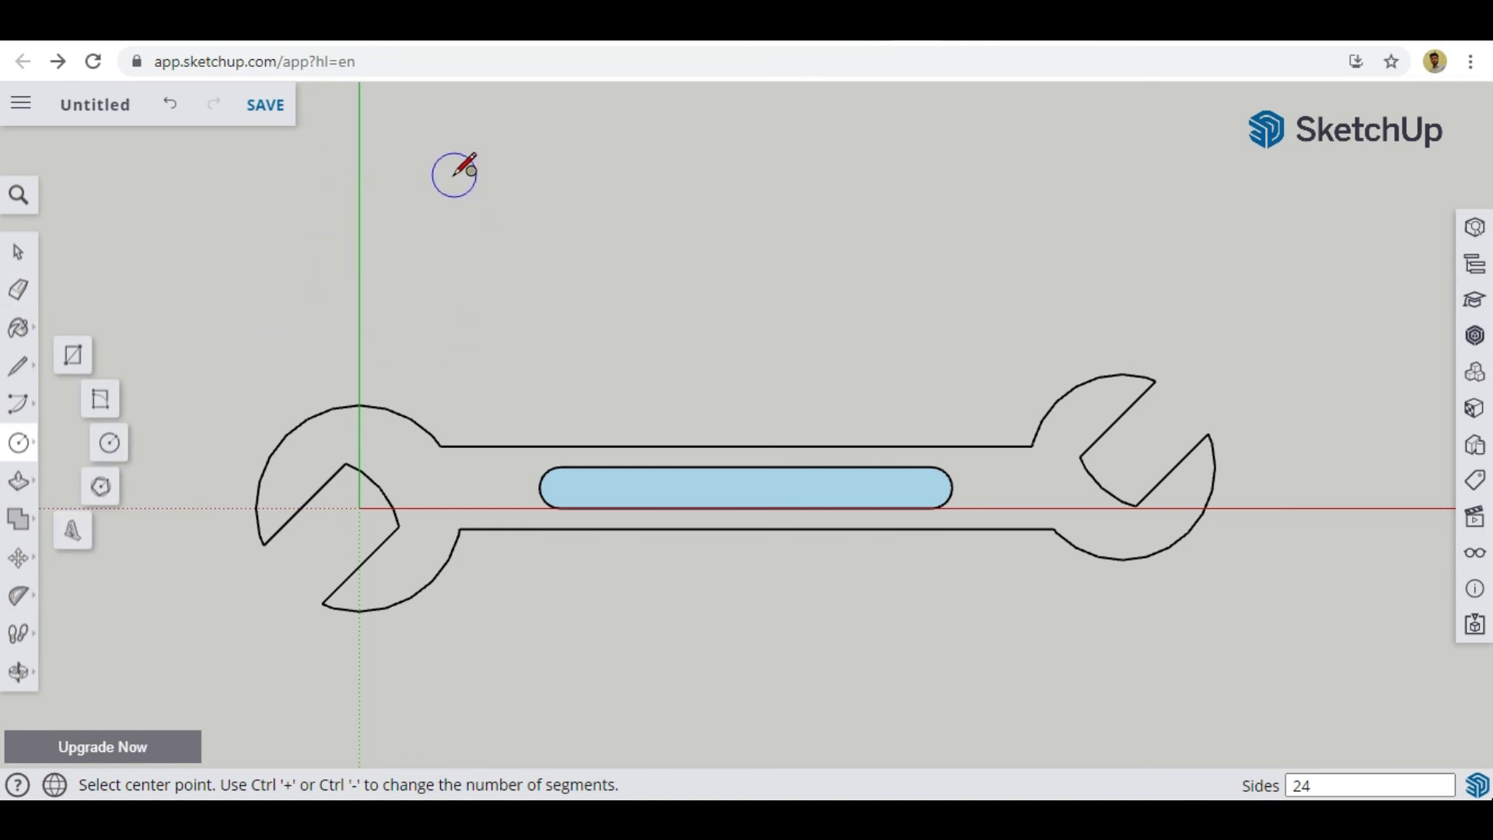
pyautogui.scroll(-5, 591, 536)
pyautogui.click(580, 223)
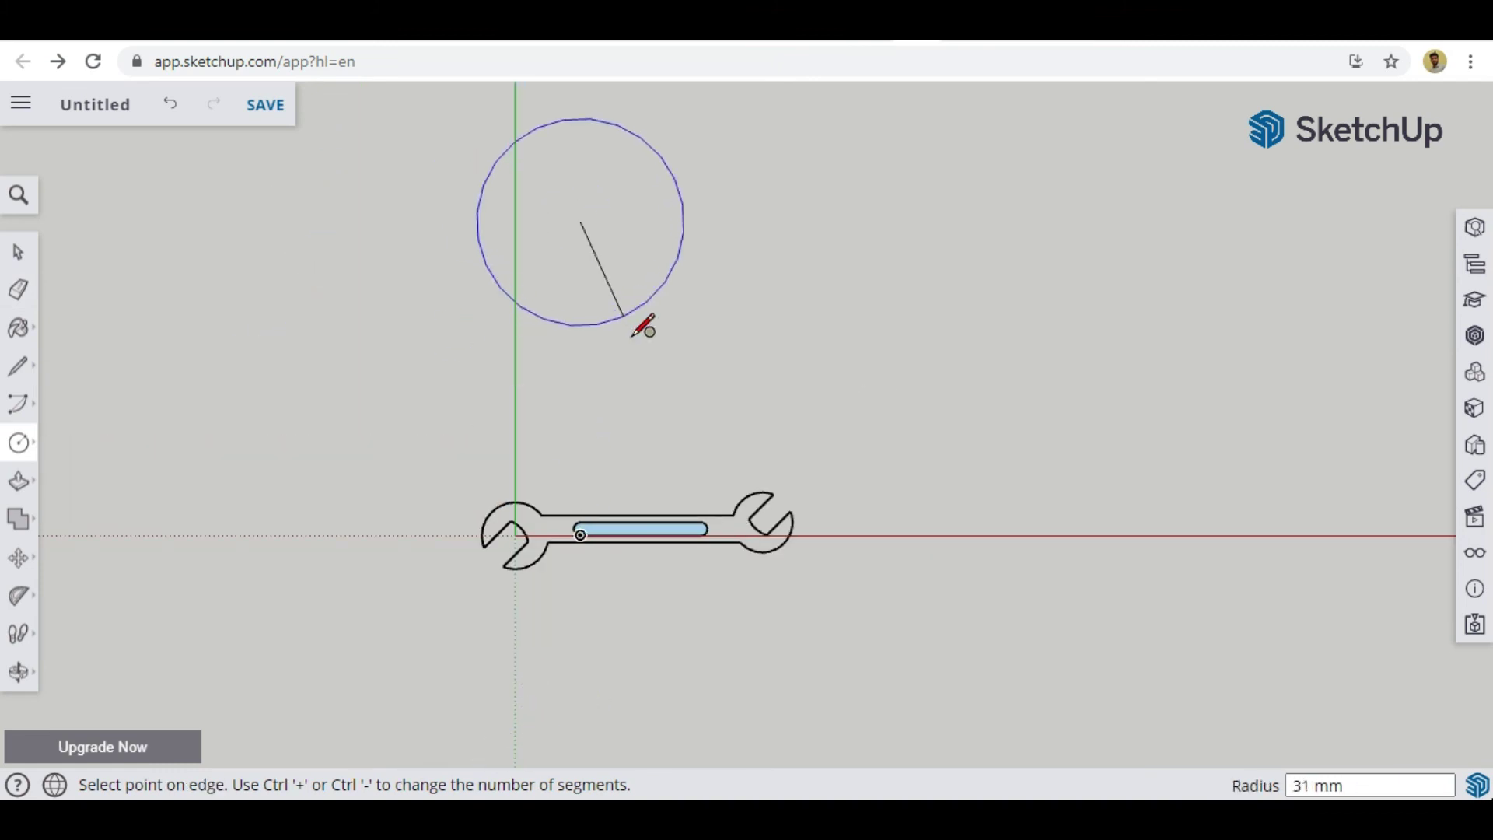
pyautogui.write('30')
pyautogui.press('Return')
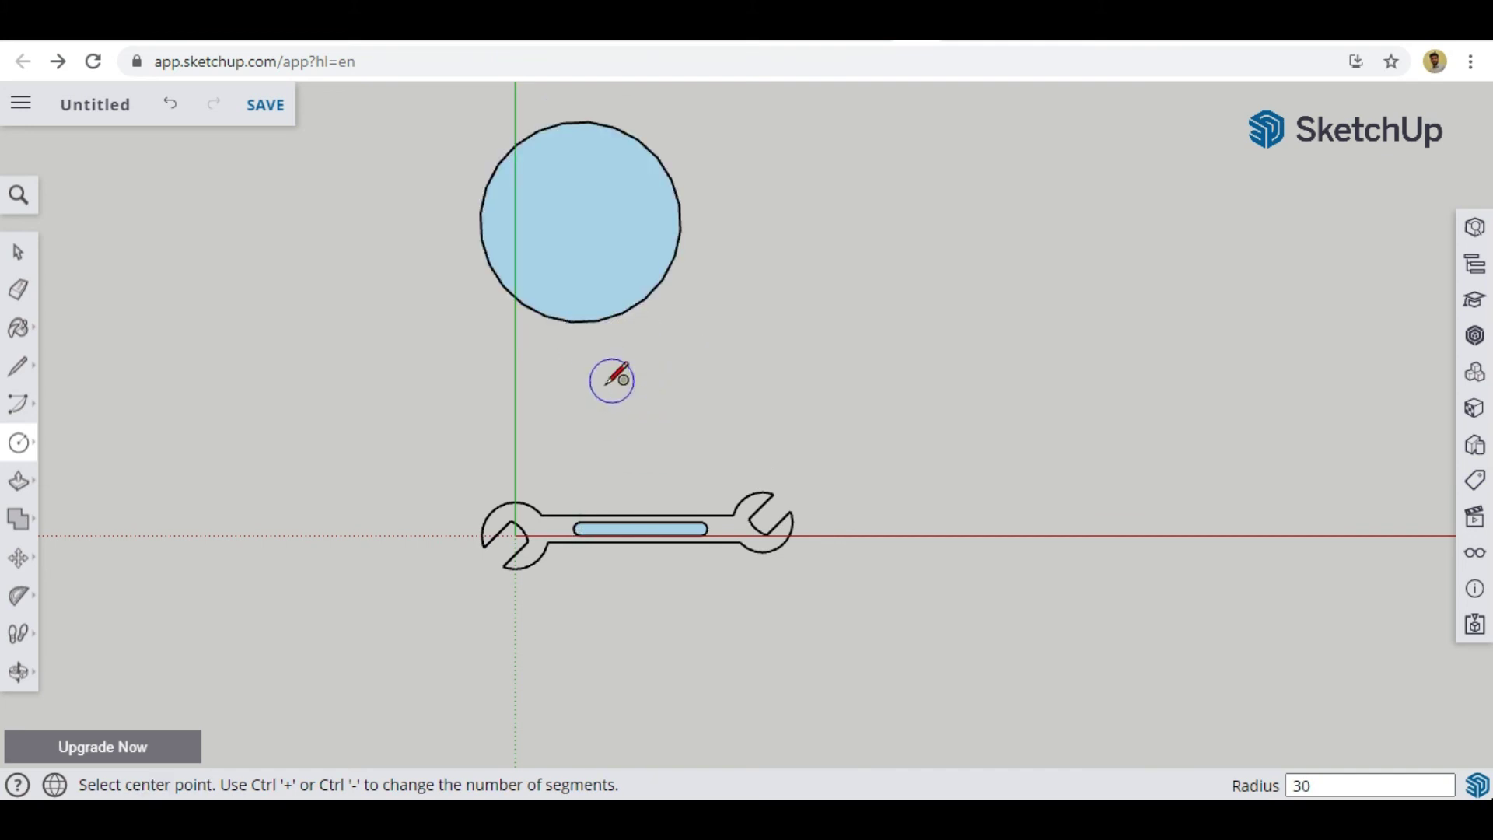
# Move the 30 mm radius circle down against the larger head's outline and the upper handle edge
pyautogui.scroll(3, 605, 379)
pyautogui.press('m')
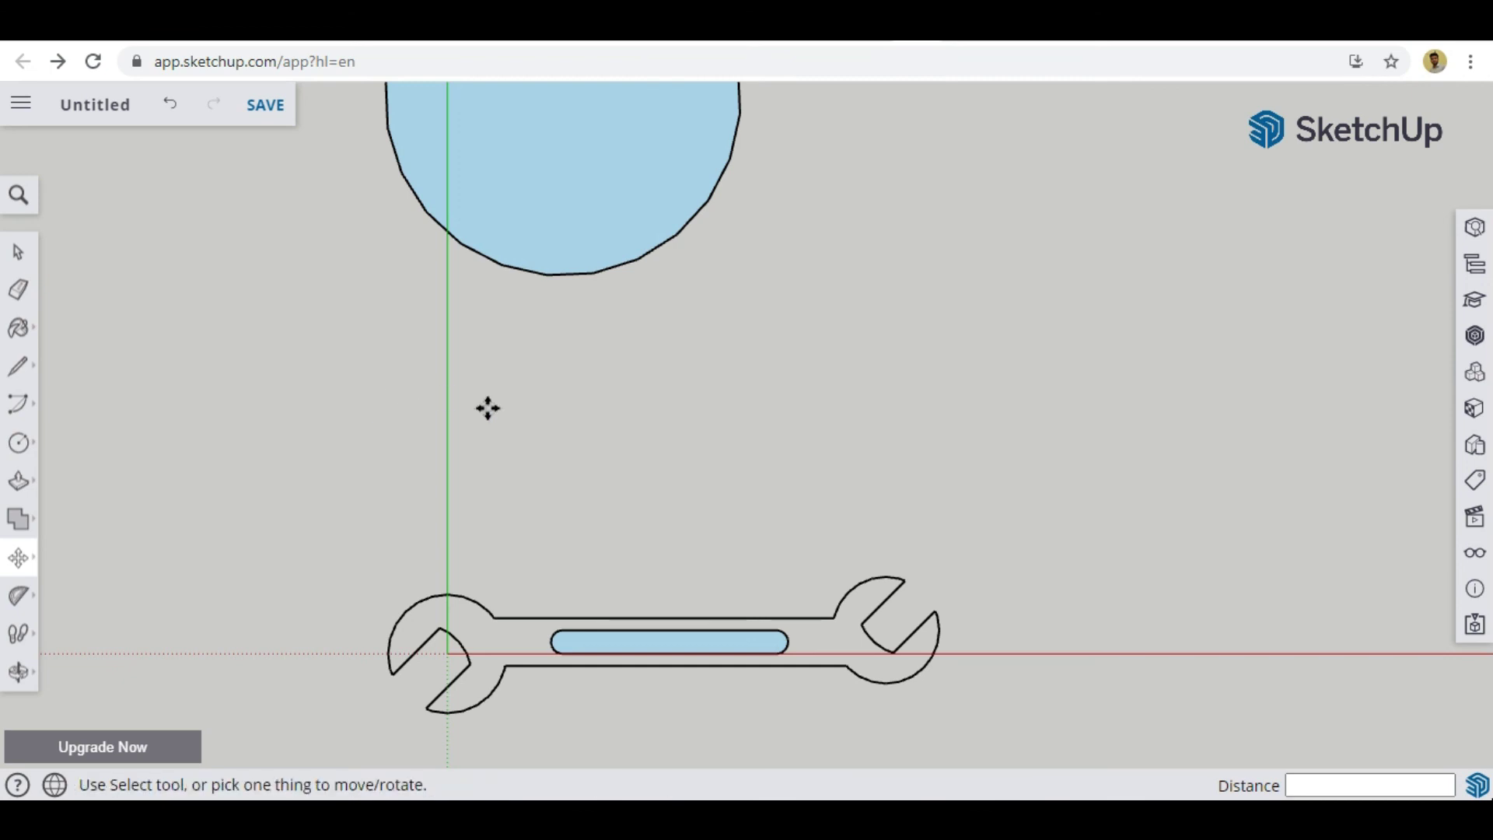
pyautogui.click(484, 257)
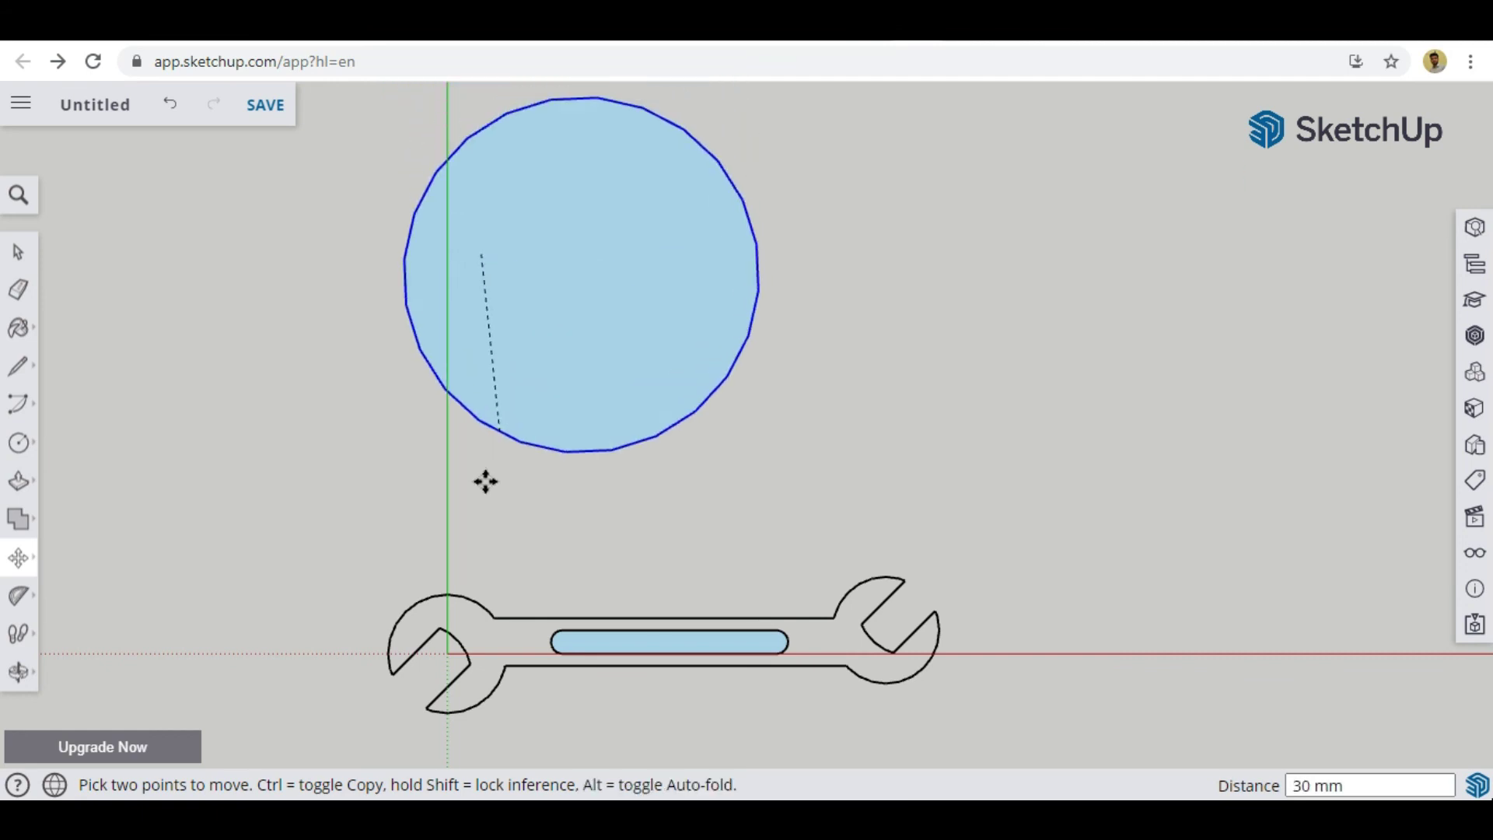
pyautogui.click(465, 588)
pyautogui.scroll(5, 554, 639)
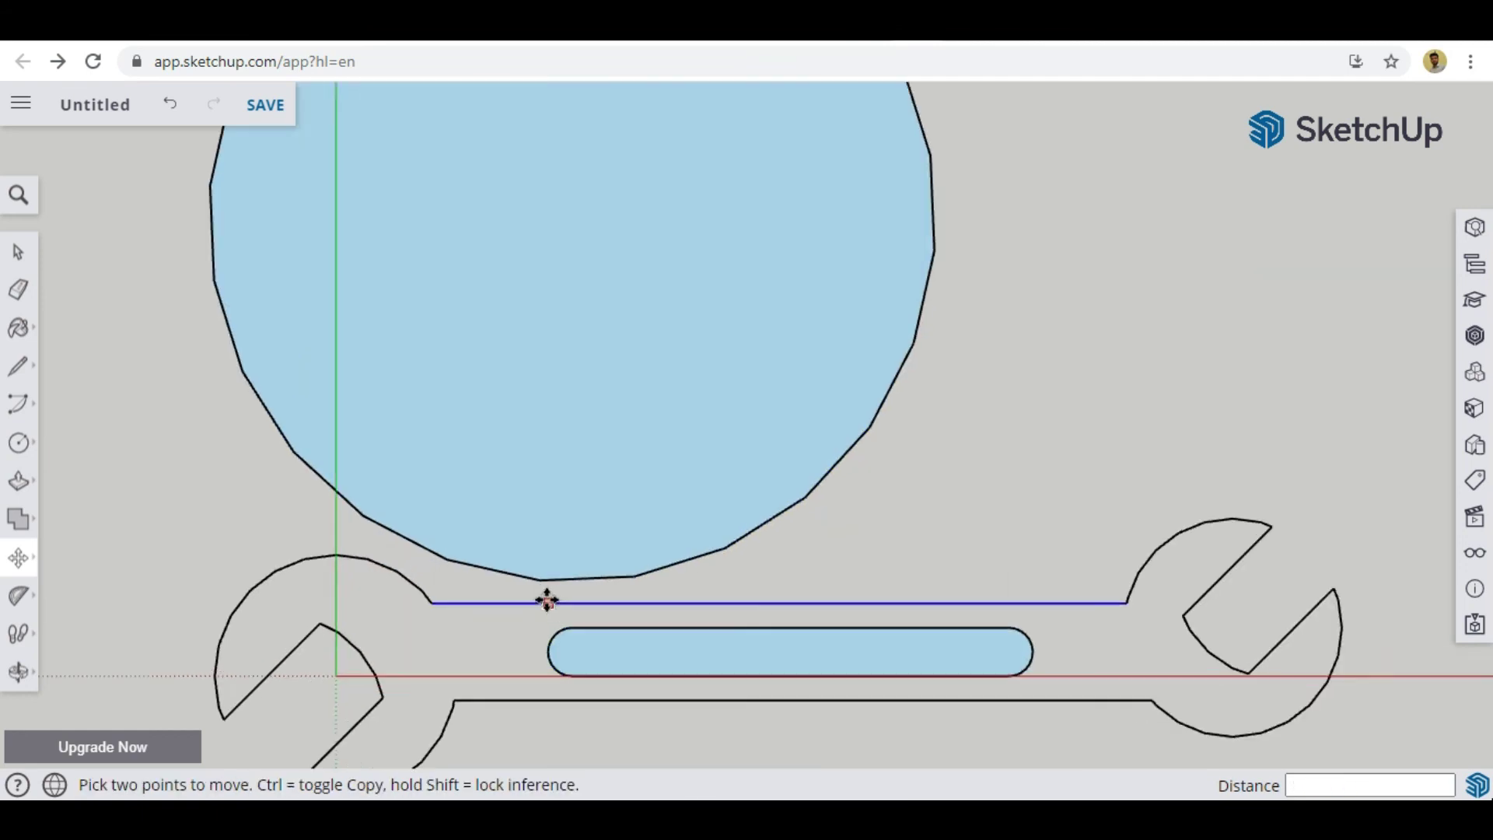
pyautogui.click(363, 521)
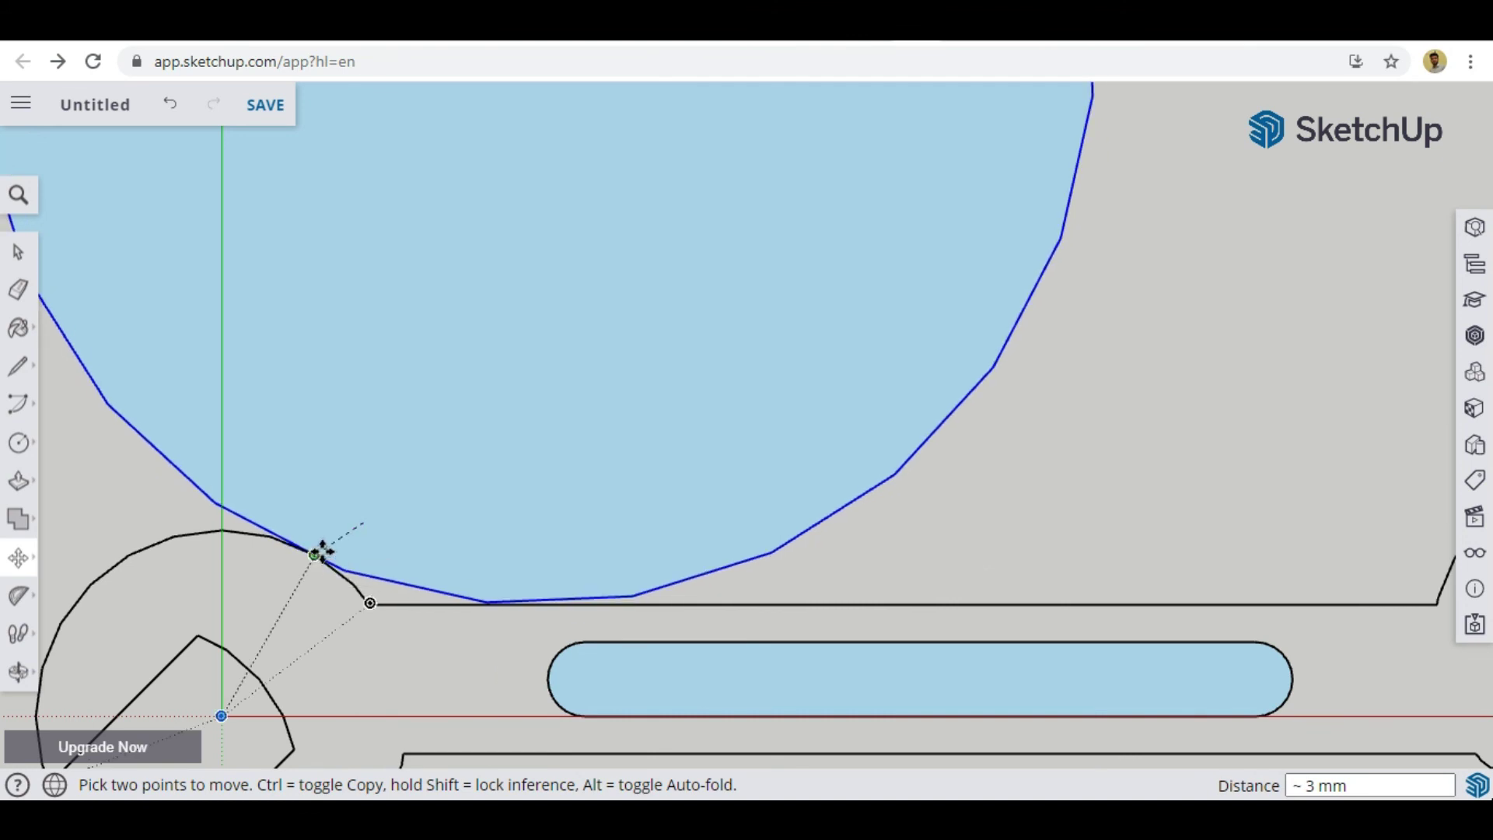
pyautogui.click(315, 554)
# Check the circle's contact points at the larger head and fine-adjust its position to meet the upper handle edge
pyautogui.scroll(8, 483, 599)
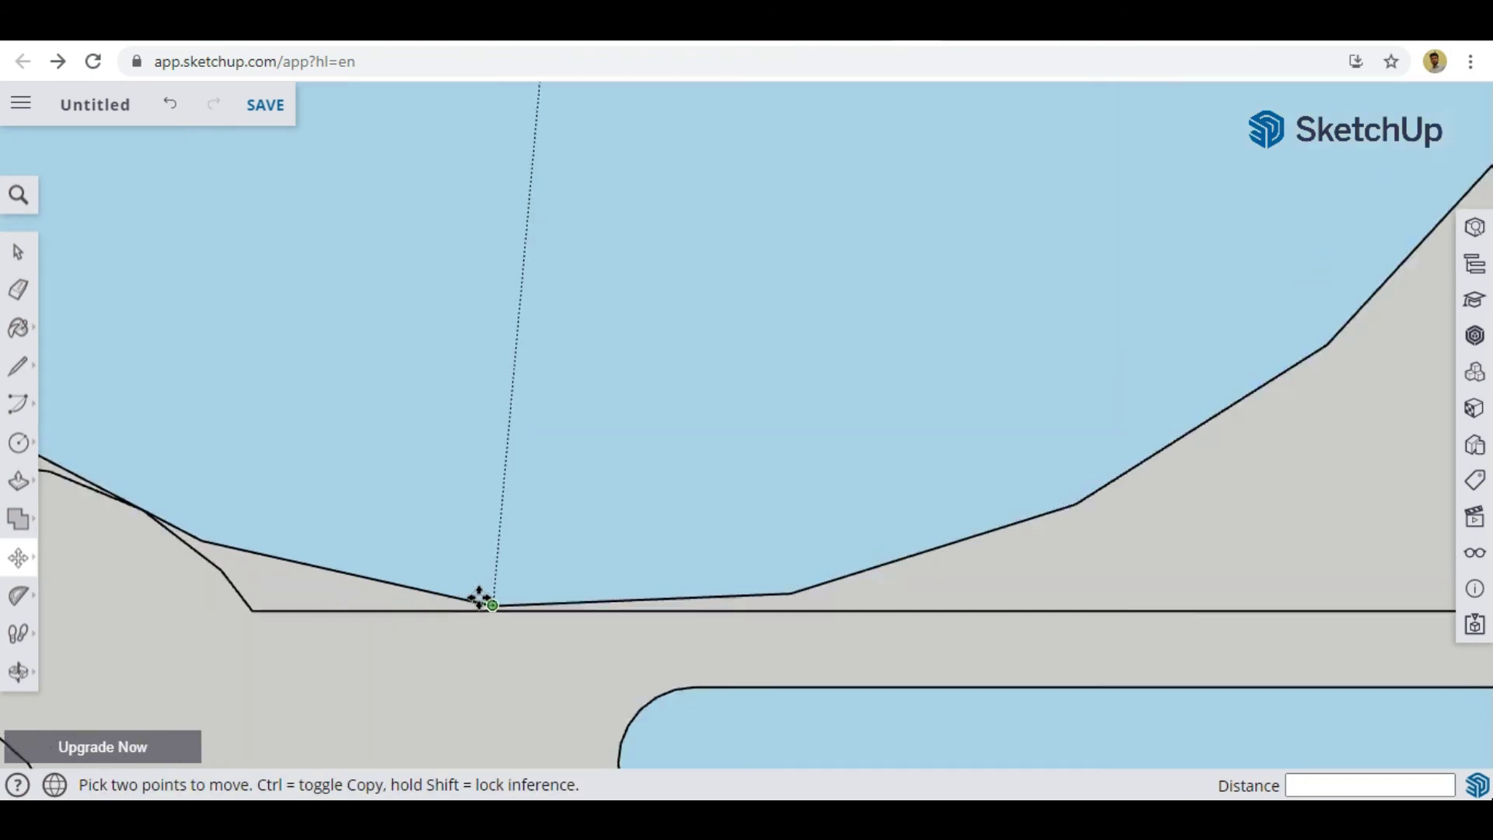
pyautogui.scroll(-5, 568, 580)
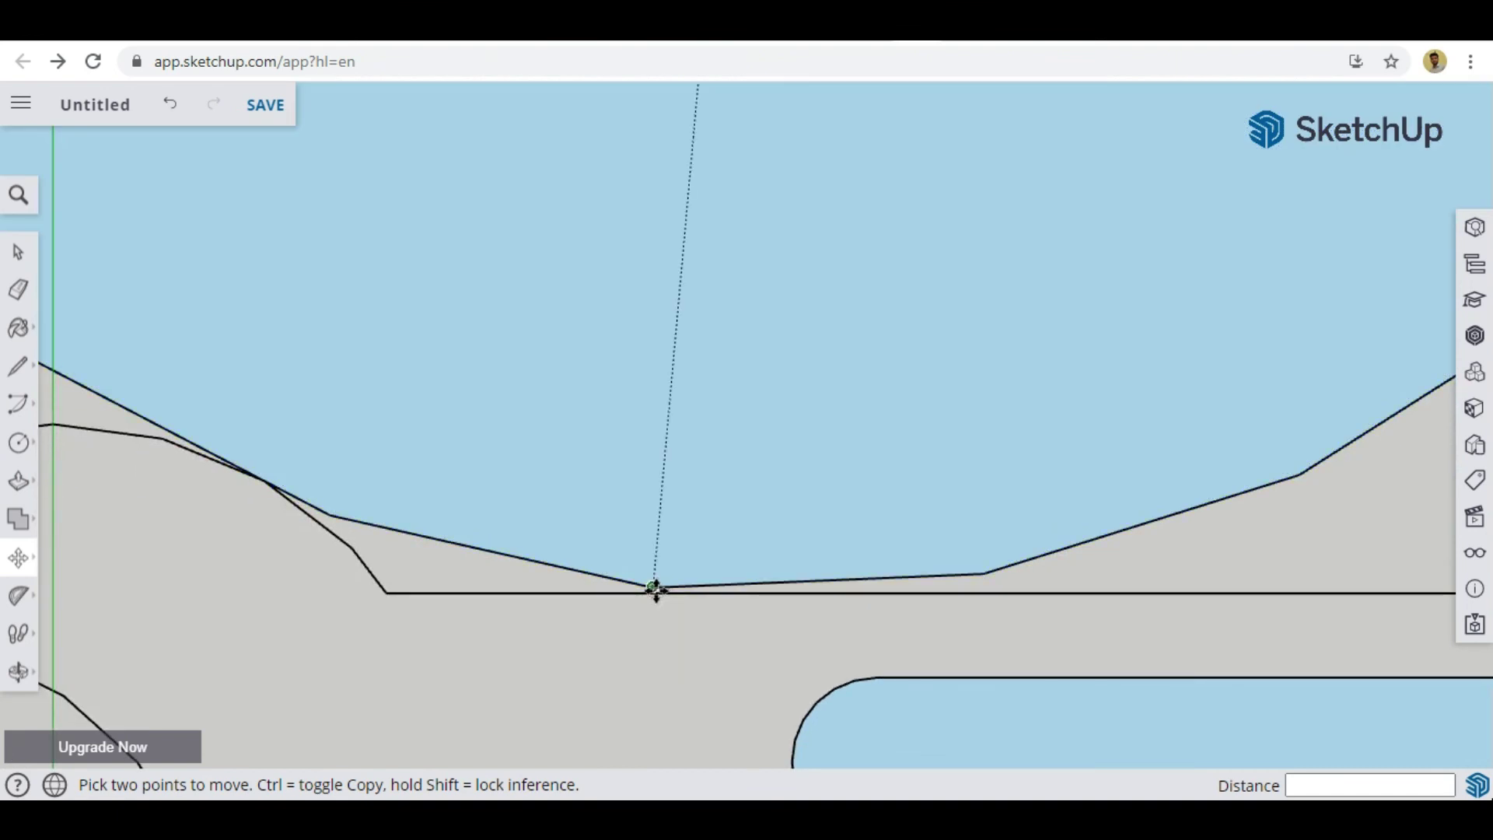
pyautogui.scroll(5, 664, 590)
pyautogui.scroll(8, 346, 479)
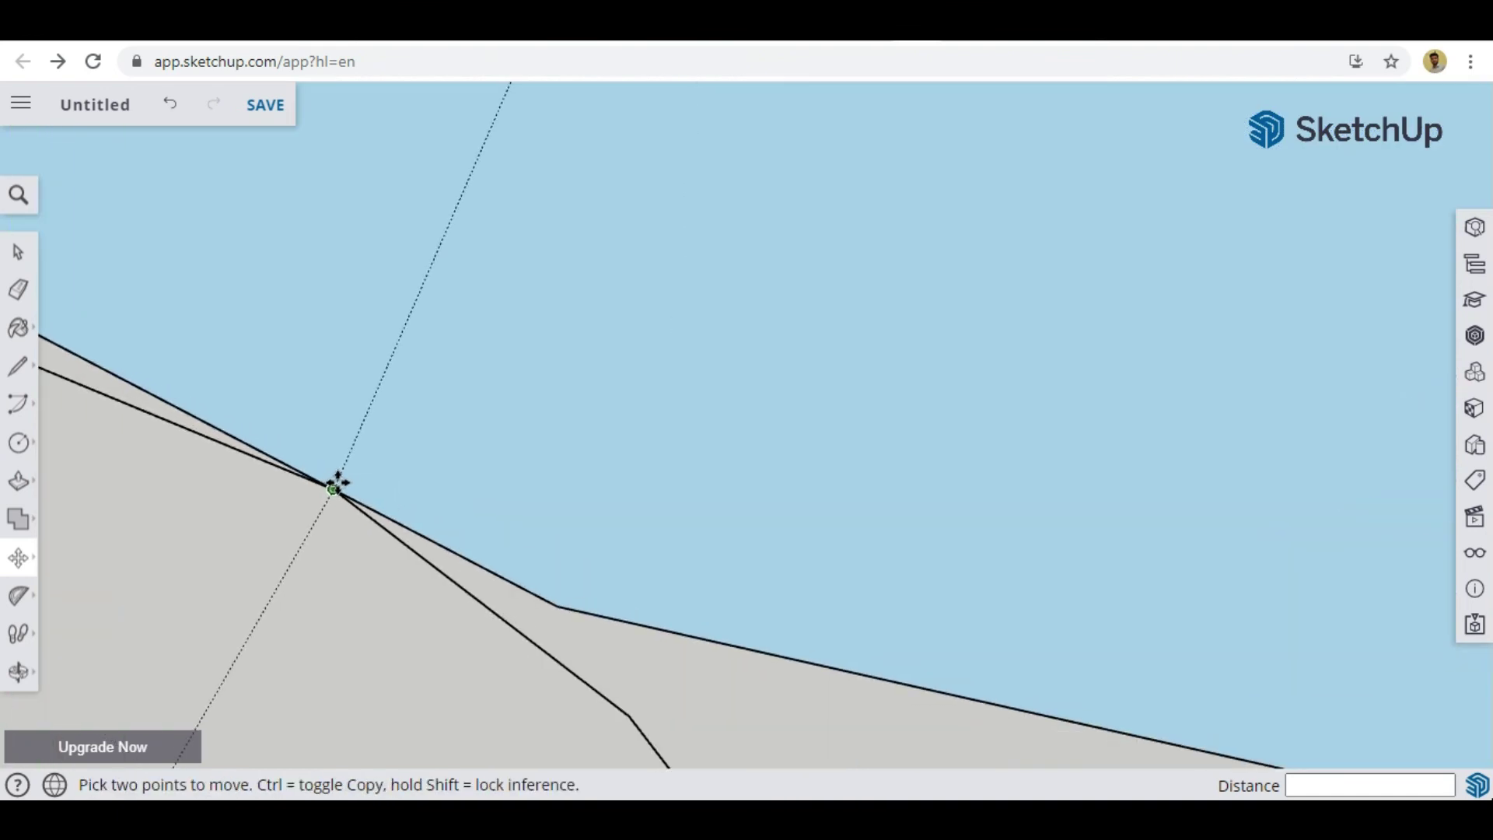
pyautogui.scroll(-6, 253, 487)
pyautogui.scroll(3, 855, 619)
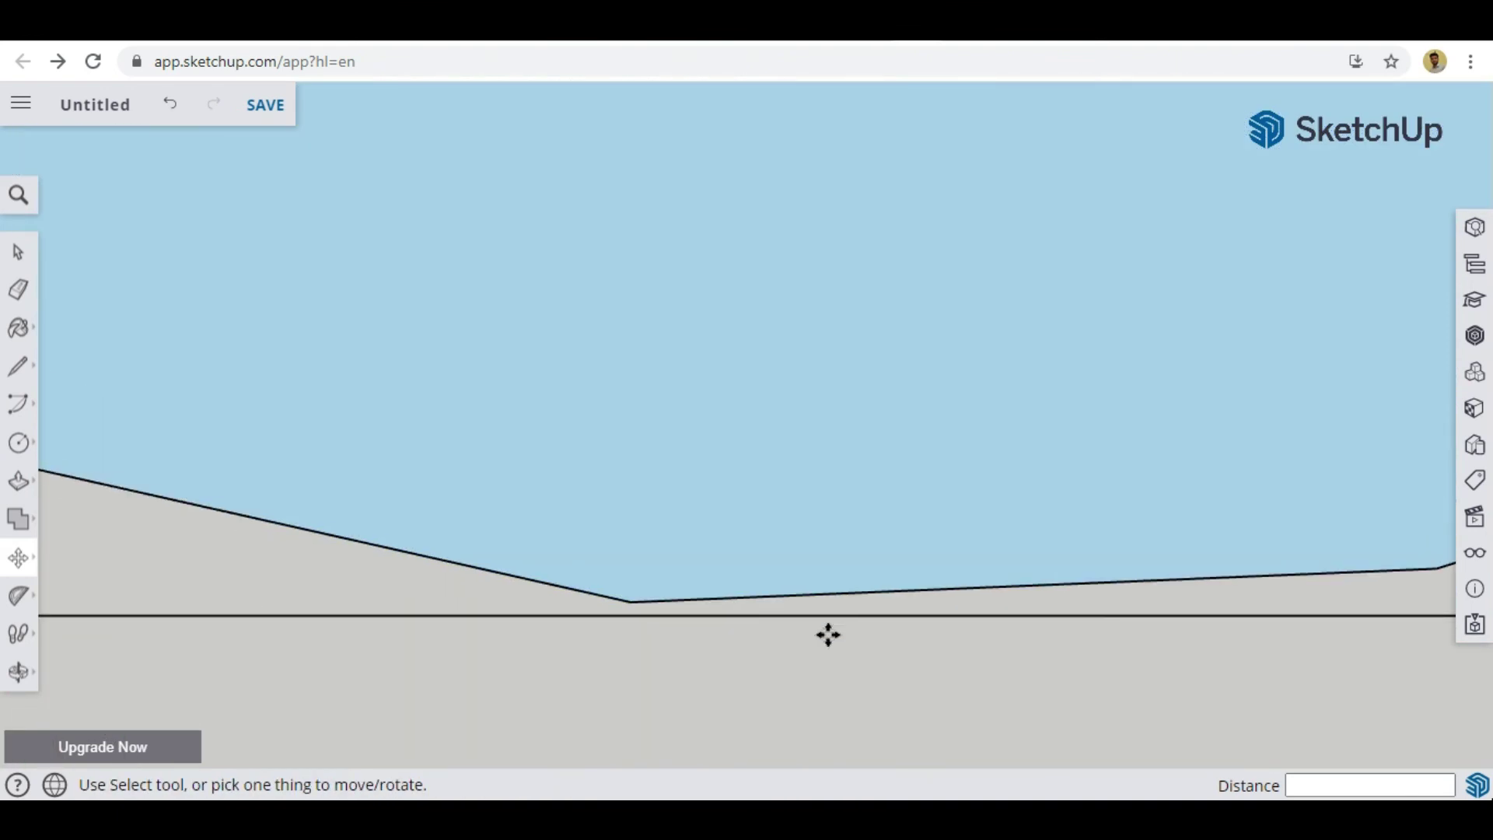
pyautogui.click(867, 597)
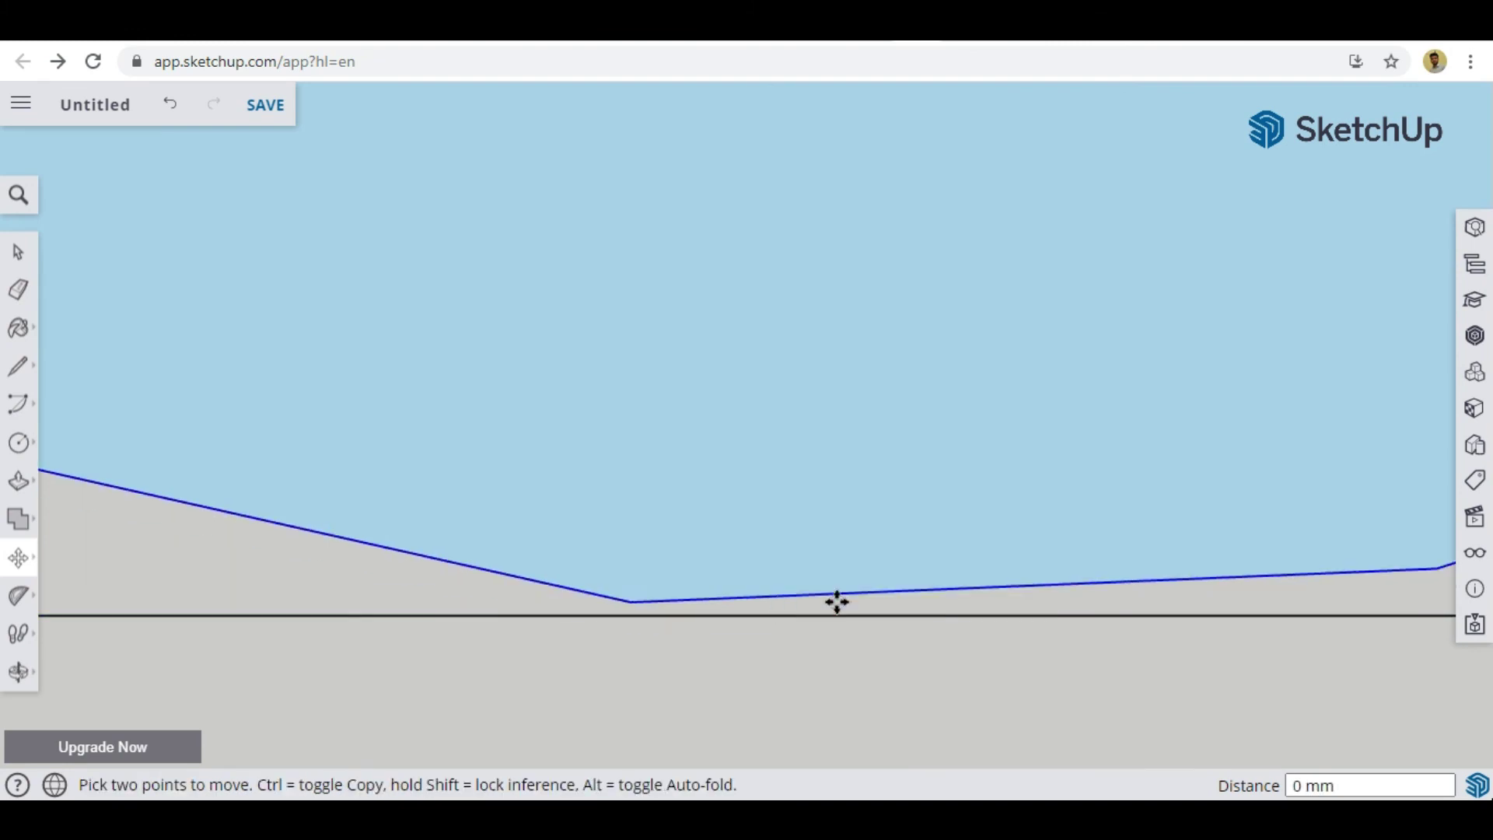
pyautogui.press('Escape')
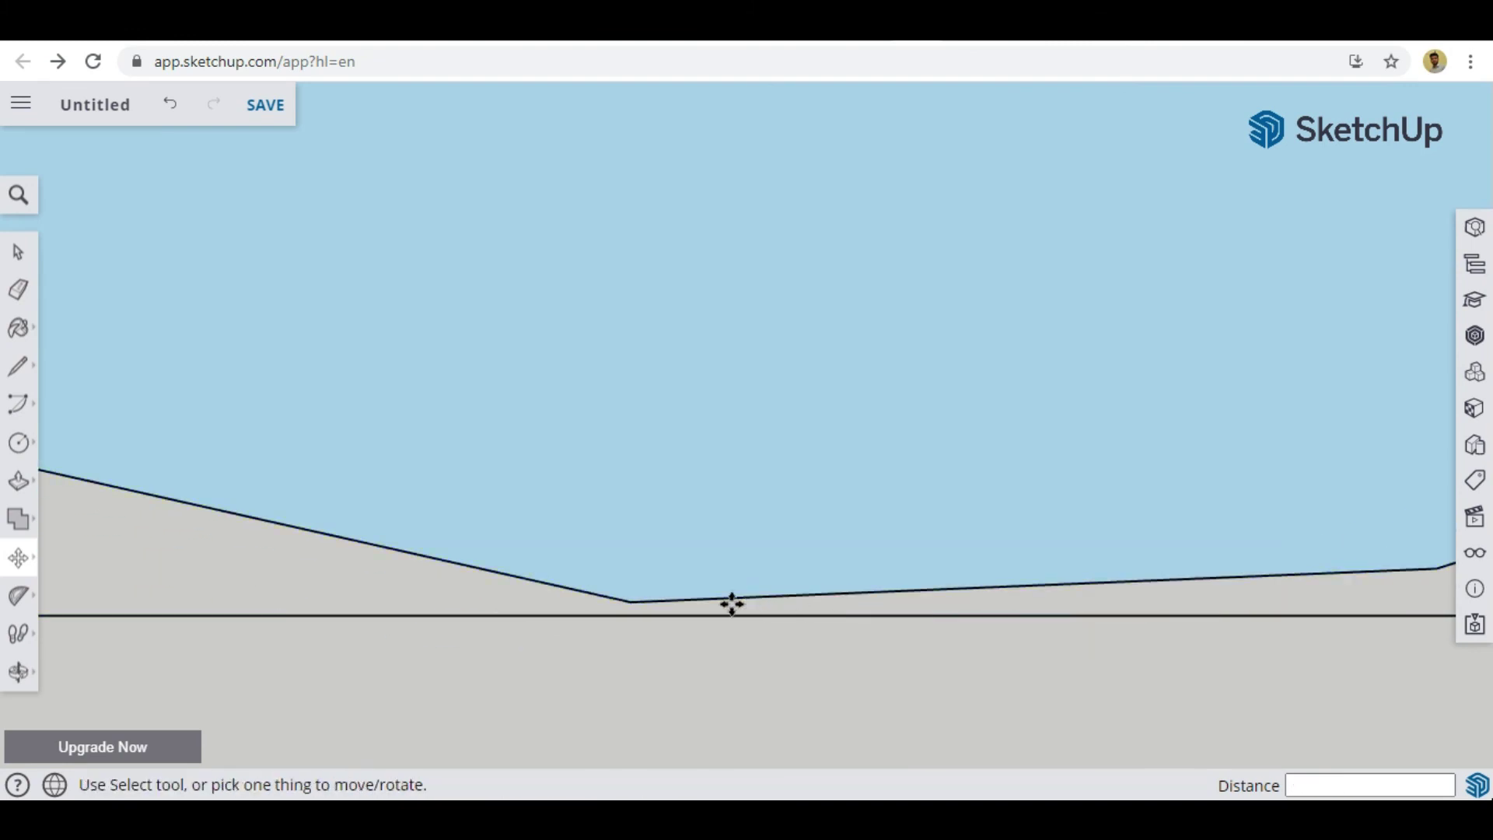
pyautogui.click(630, 603)
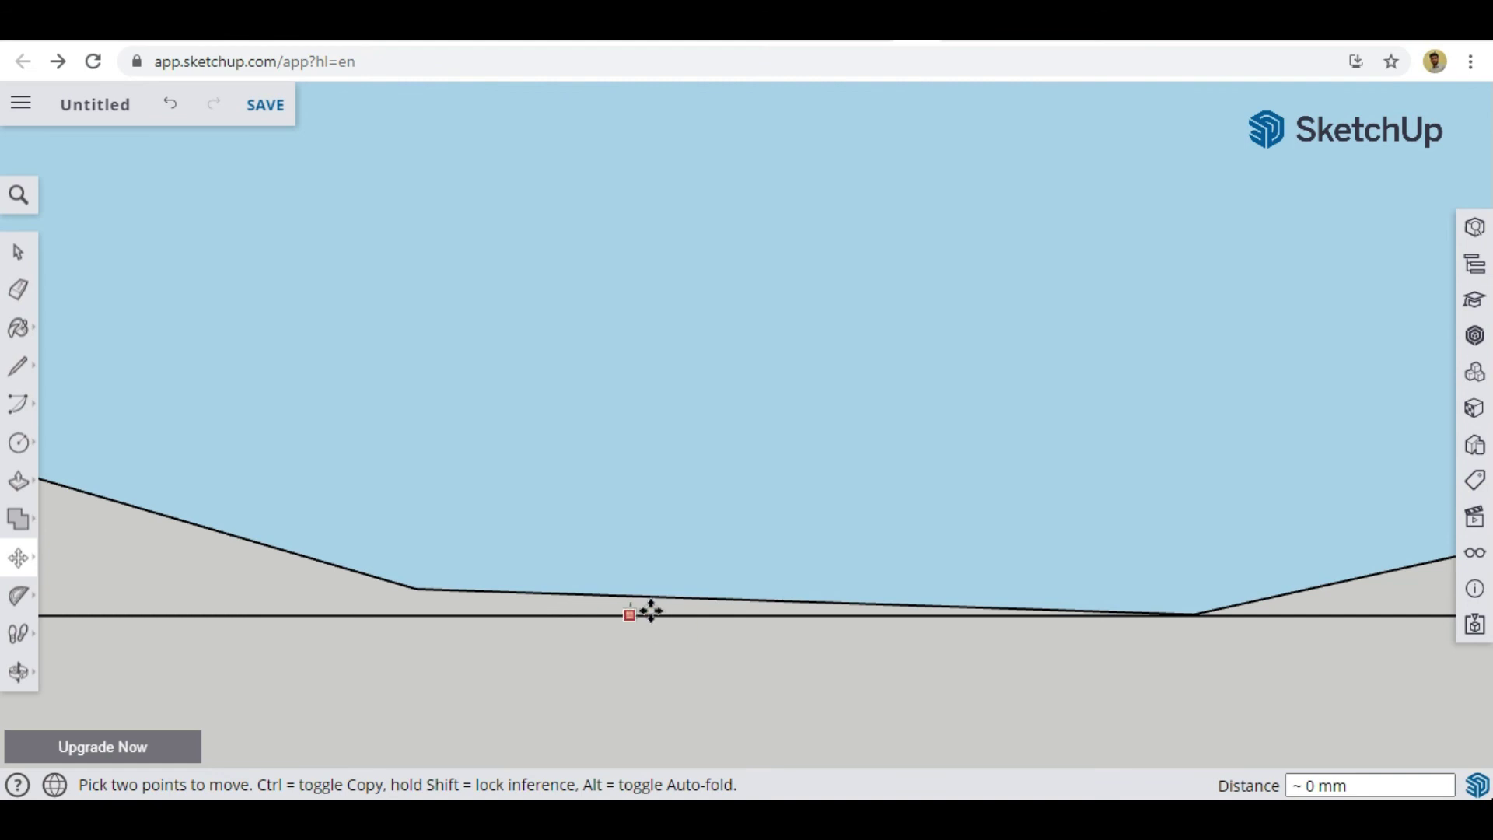
pyautogui.scroll(-5, 904, 619)
pyautogui.press('Escape')
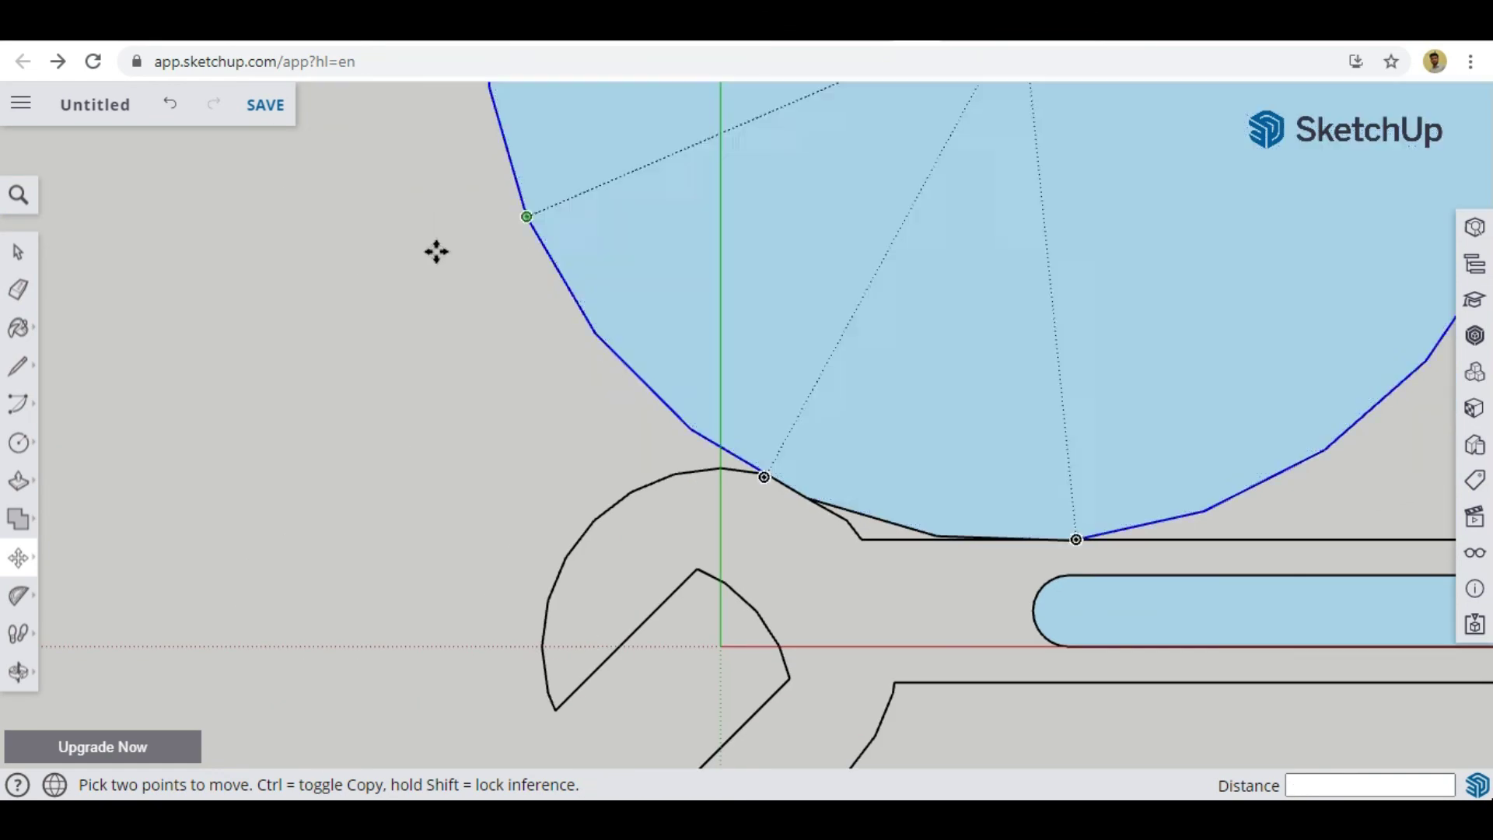
# Erase the excess circle, the old corner and the leftover slivers, keeping the arc blending the larger head into the upper handle edge
pyautogui.scroll(-2, 177, 391)
pyautogui.click(26, 302)
pyautogui.click(411, 320)
pyautogui.scroll(6, 826, 476)
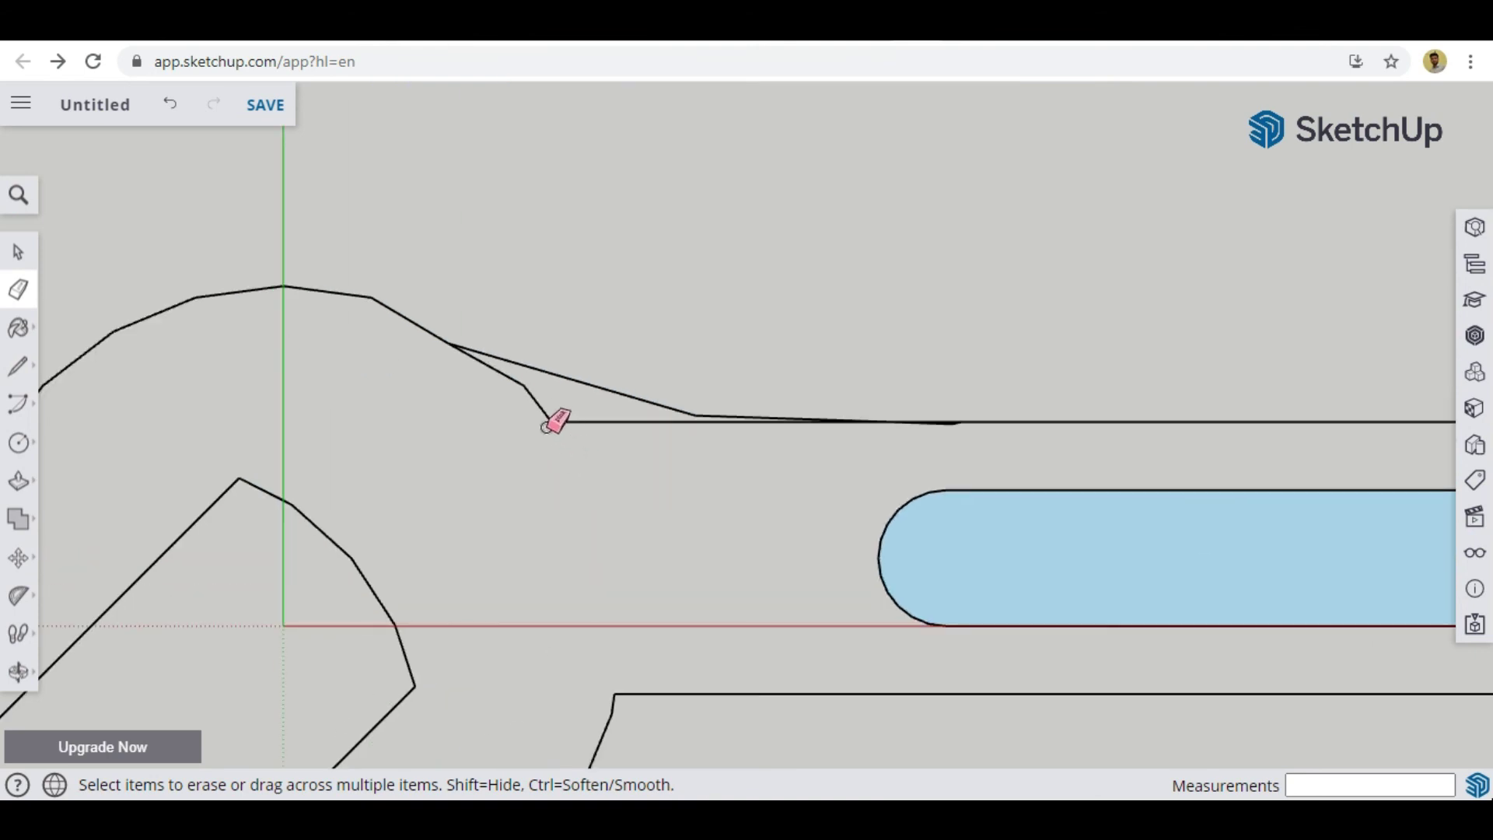
pyautogui.moveTo(523, 384)
pyautogui.mouseDown()
pyautogui.moveTo(645, 432)
pyautogui.moveTo(1121, 522)
pyautogui.mouseUp()
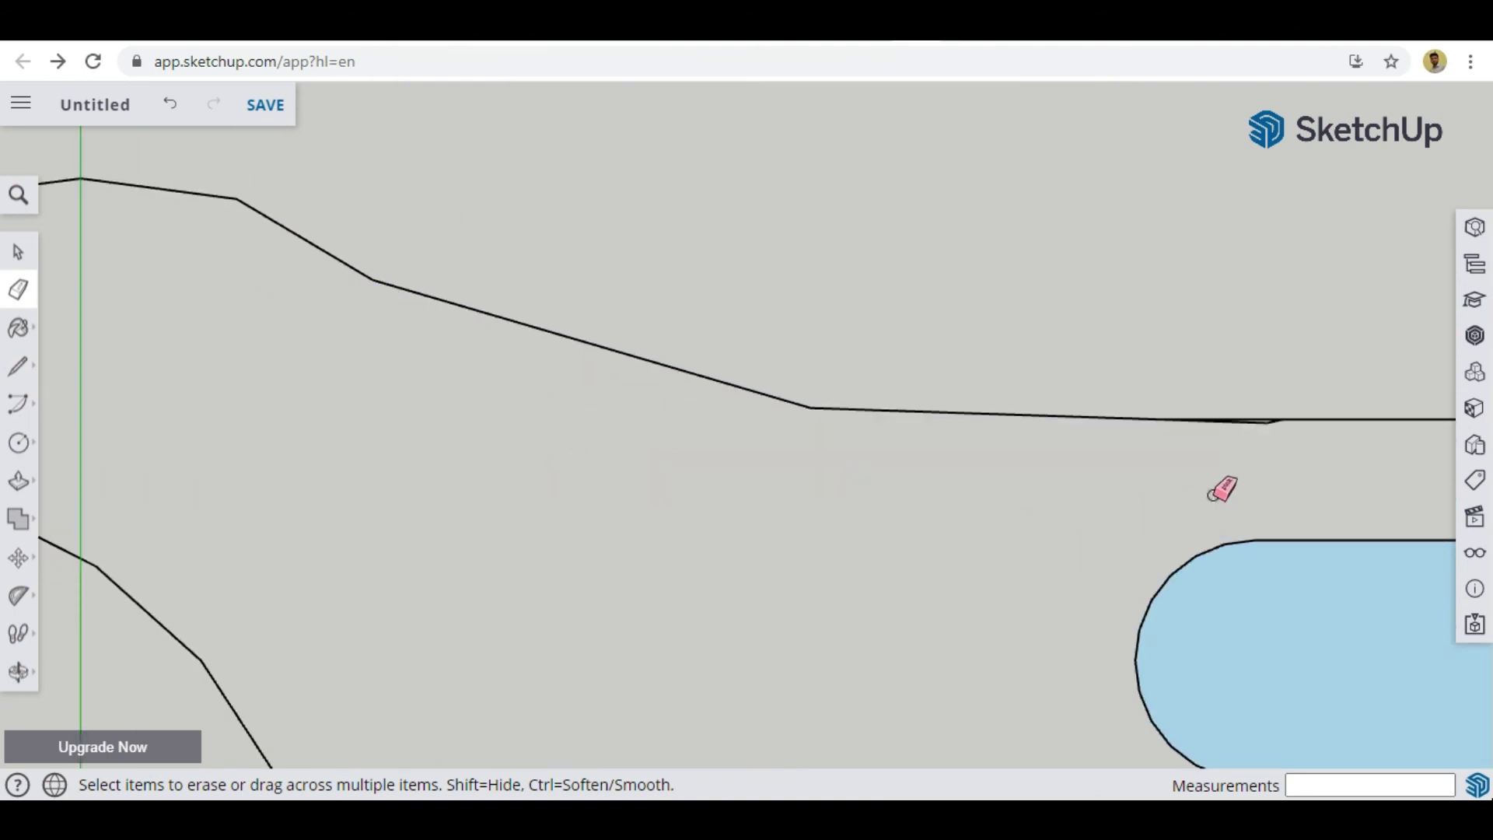
pyautogui.scroll(8, 1249, 437)
pyautogui.scroll(-2, 491, 410)
pyautogui.moveTo(1014, 389); pyautogui.dragTo(894, 360)
pyautogui.scroll(-6, 801, 366)
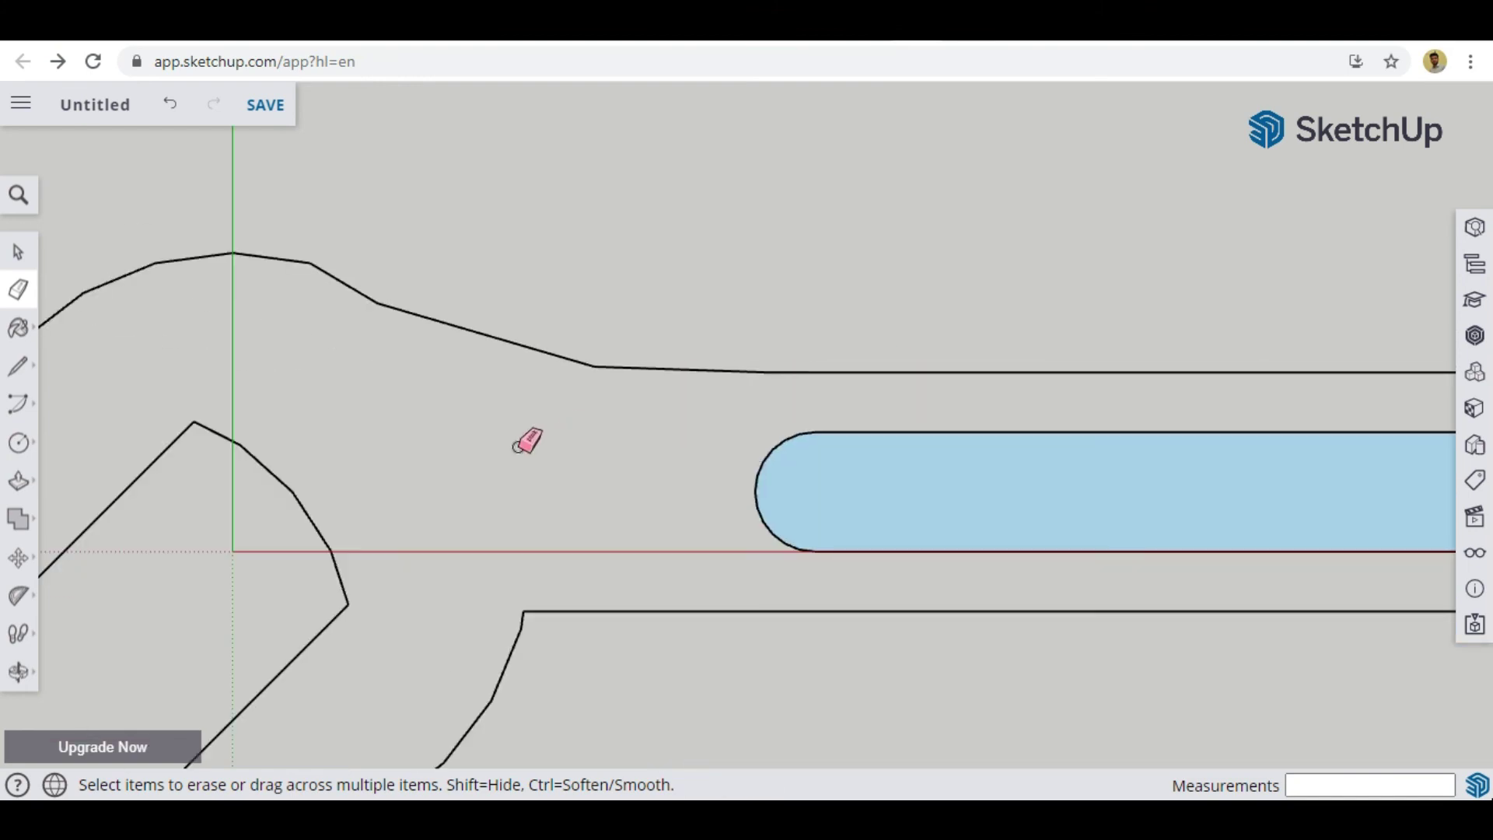
# Draw a circle of about 9 mm radius in the empty space below the handle, near the larger head
pyautogui.scroll(-3, 560, 404)
pyautogui.press('c')
pyautogui.click(670, 665)
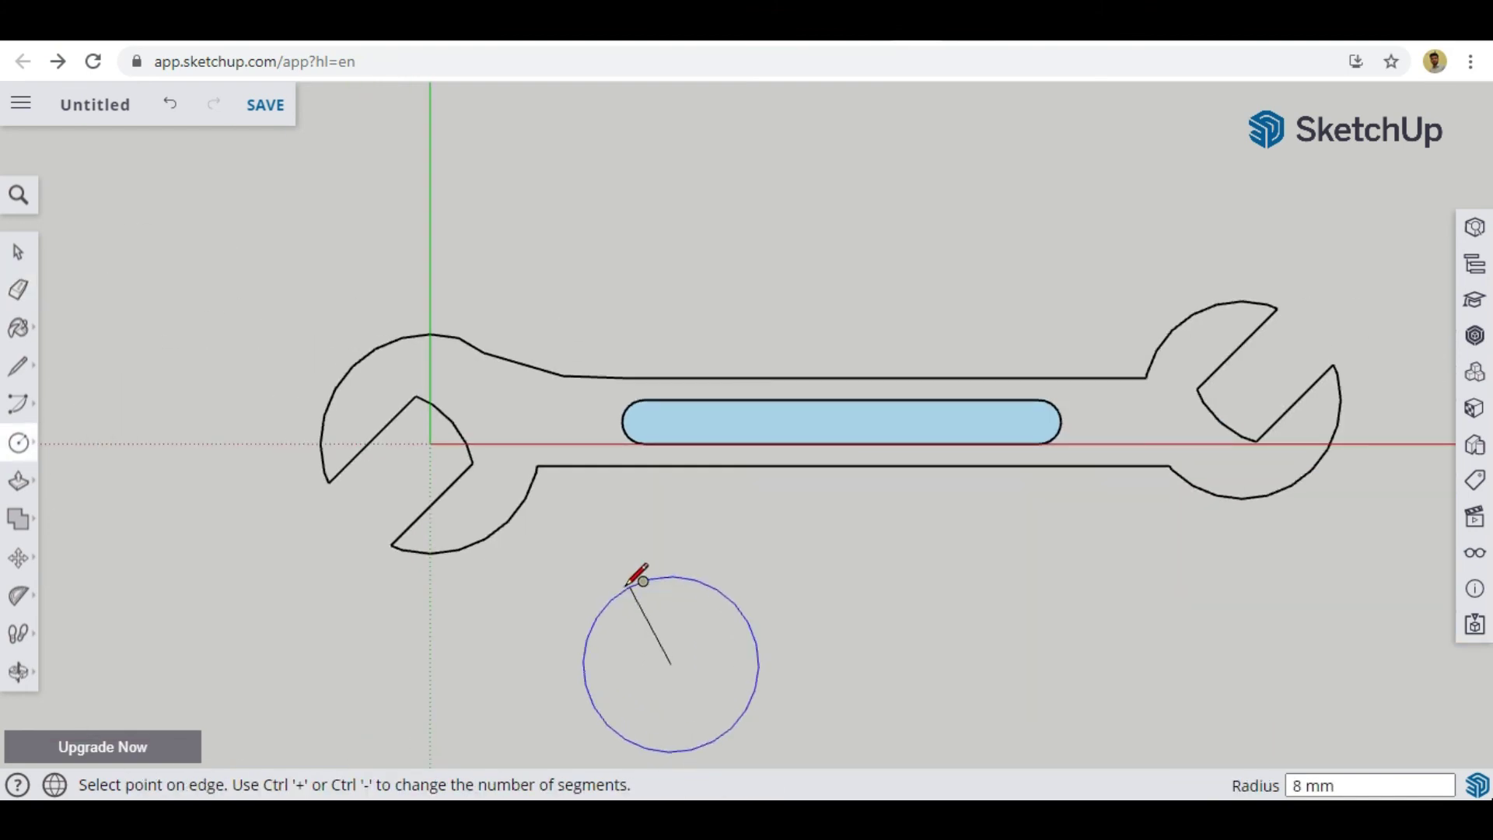
pyautogui.click(632, 575)
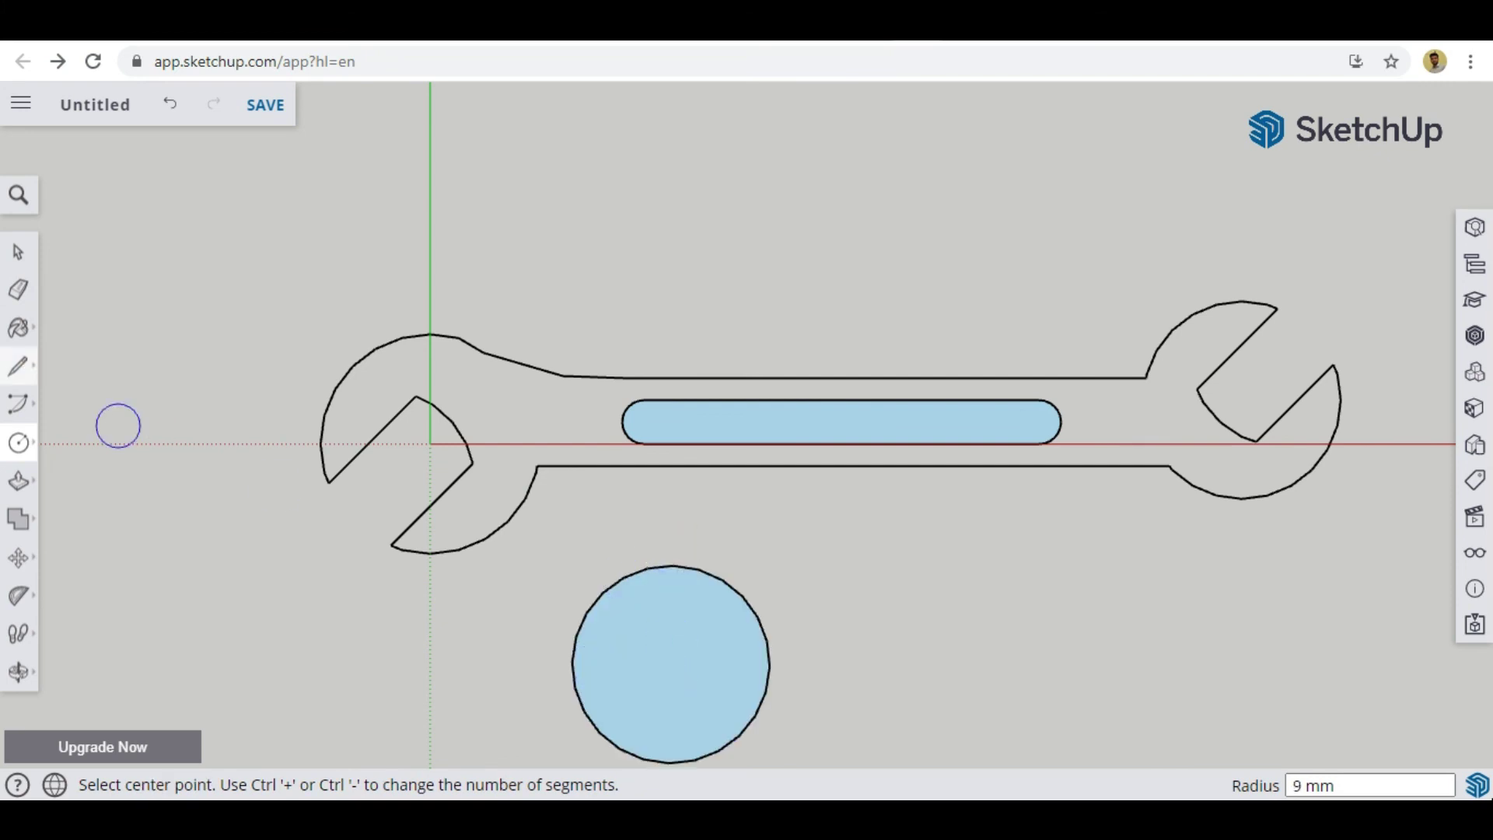
# Move the 9 mm radius circle up to touch the lower handle edge and the larger head's outline
pyautogui.click(30, 555)
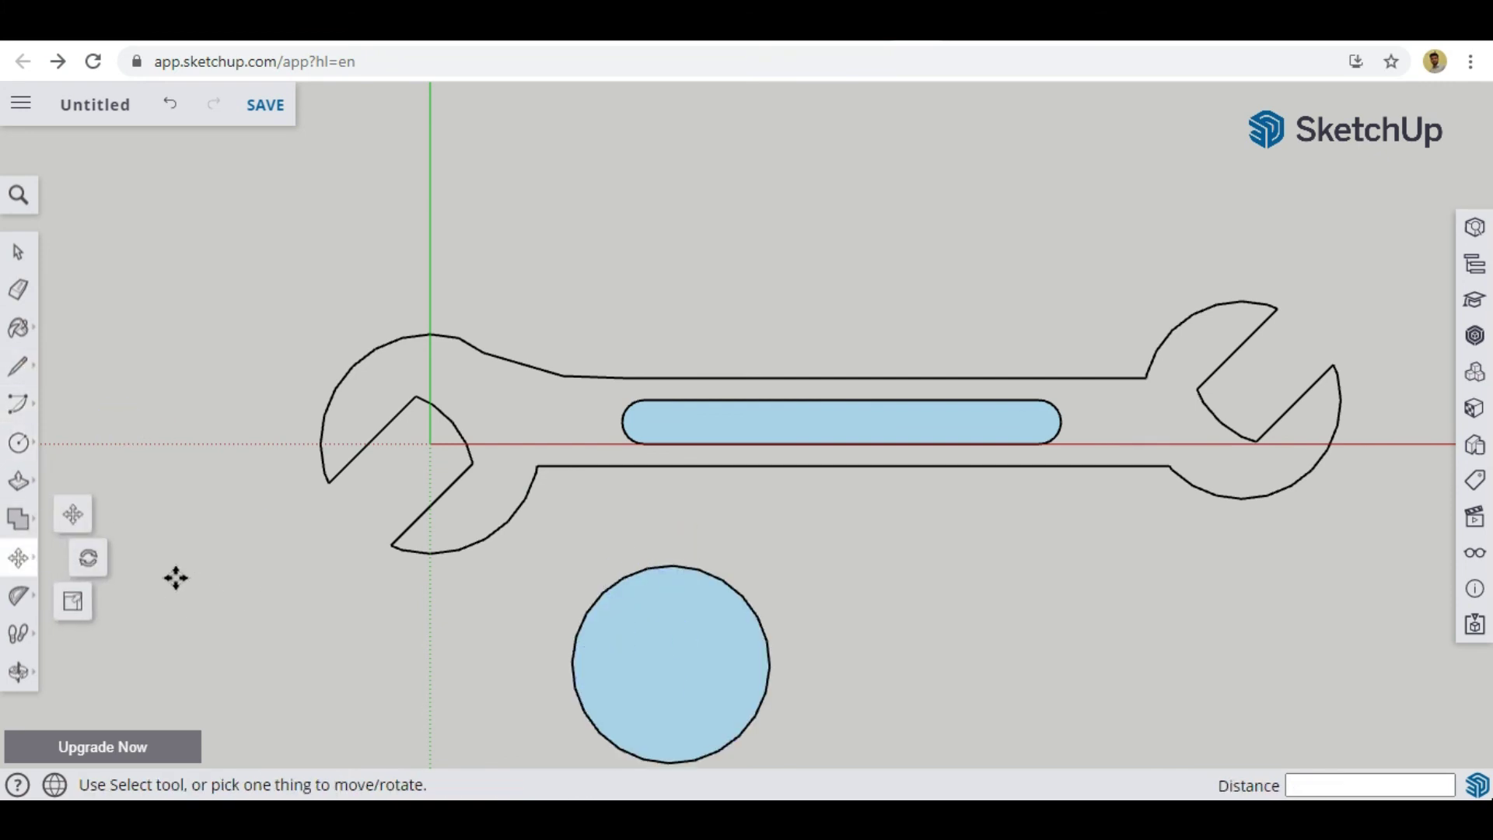
pyautogui.click(622, 577)
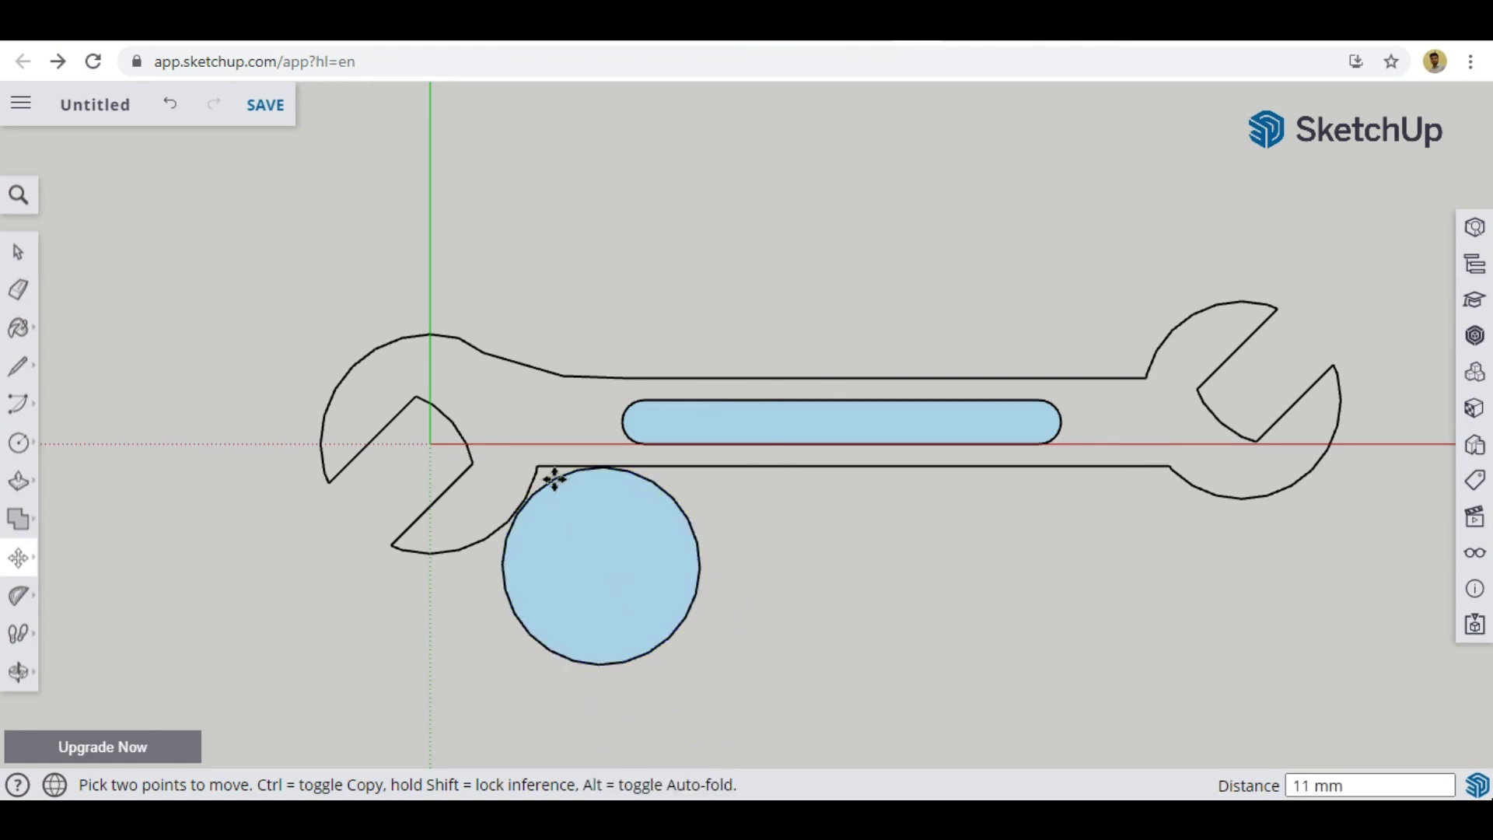
pyautogui.click(552, 479)
pyautogui.scroll(5, 550, 482)
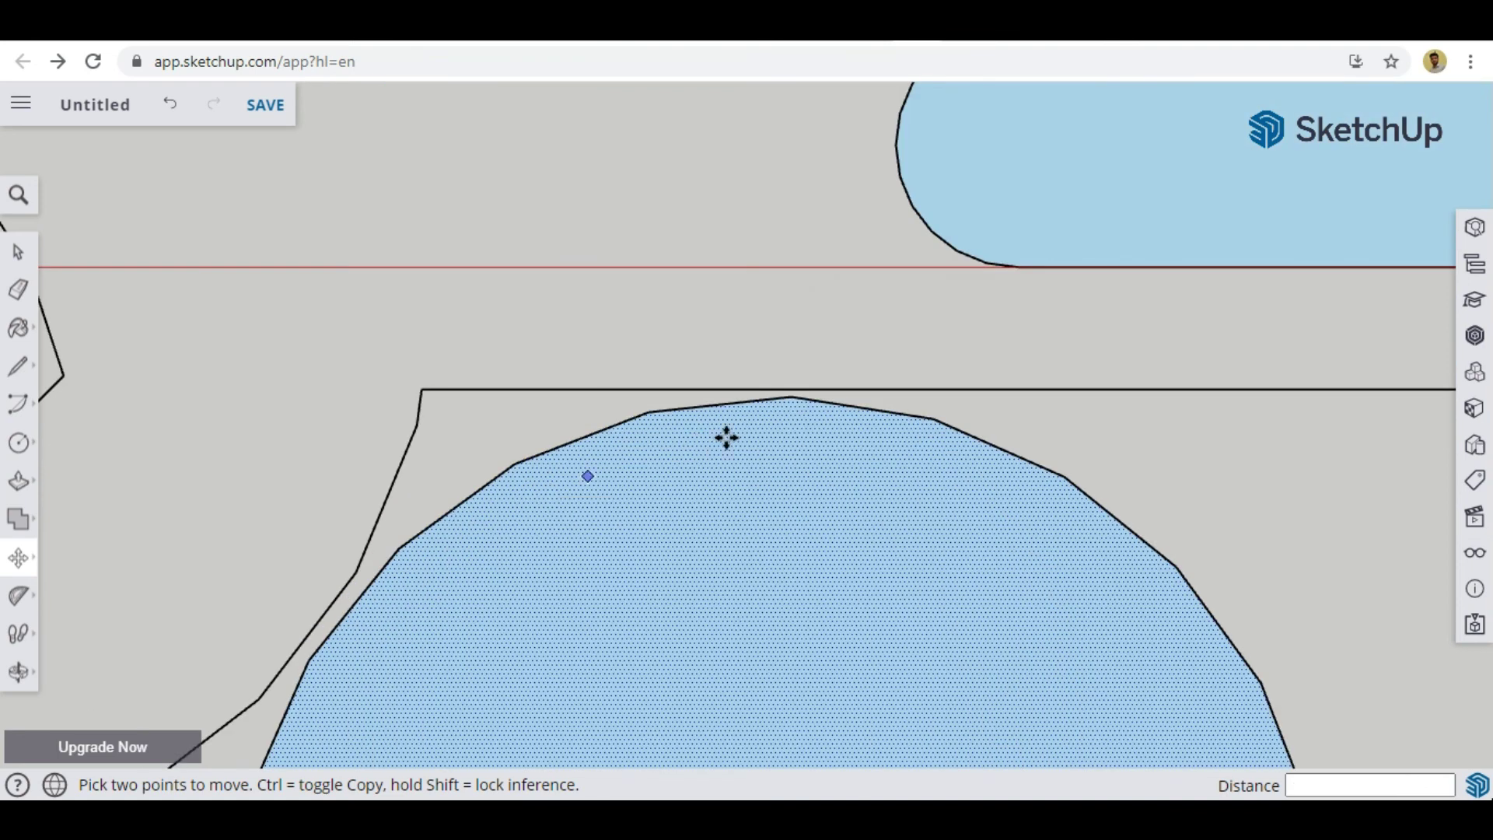
pyautogui.click(800, 403)
pyautogui.click(813, 391)
pyautogui.scroll(-3, 814, 392)
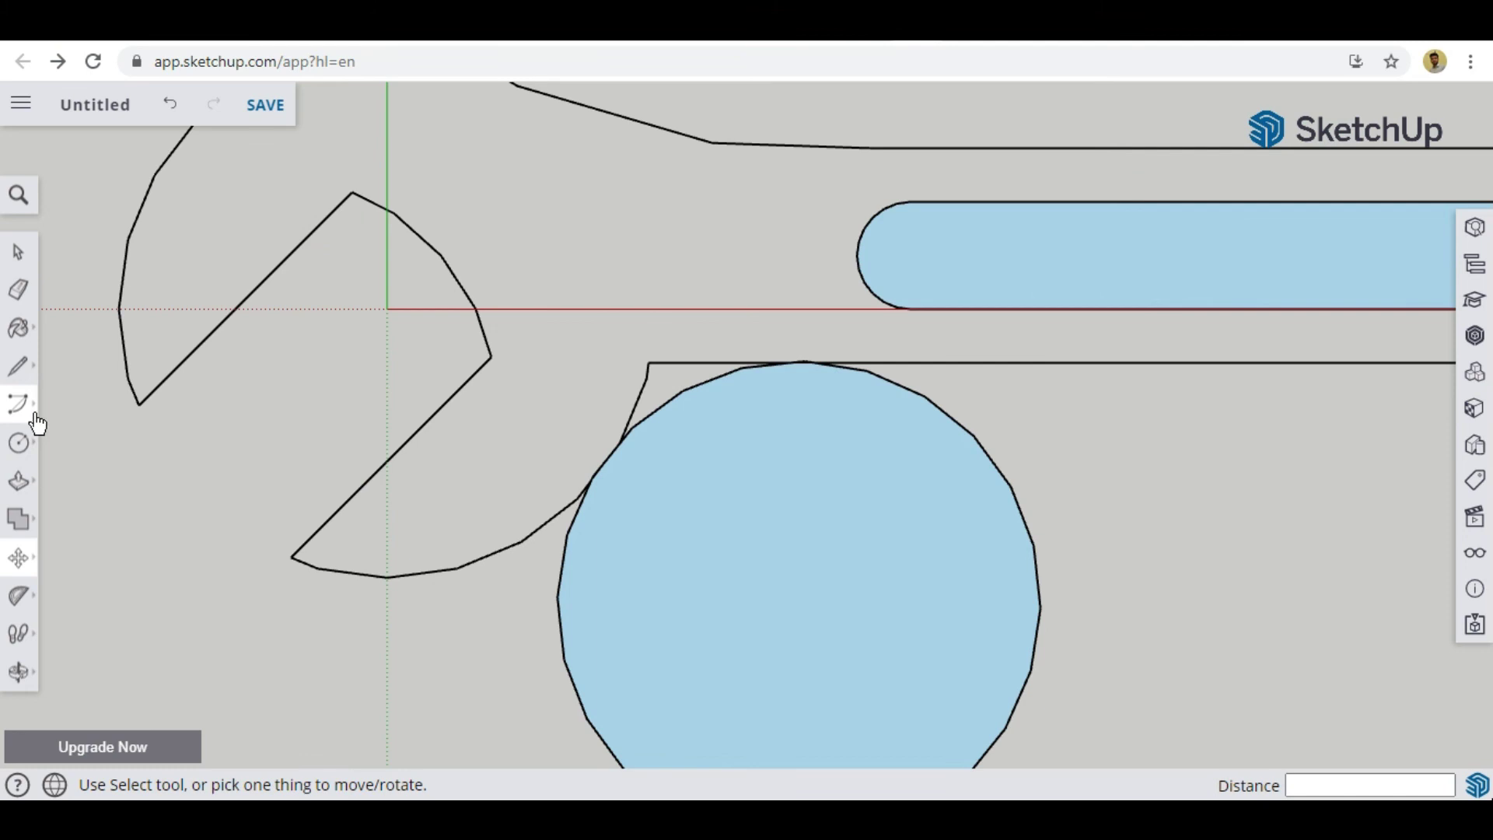
# Erase the excess 9 mm circle, the old corner and overlapping slivers, leaving a blend arc under the larger head
pyautogui.click(18, 289)
pyautogui.click(656, 359)
pyautogui.scroll(3, 599, 507)
pyautogui.click(570, 540)
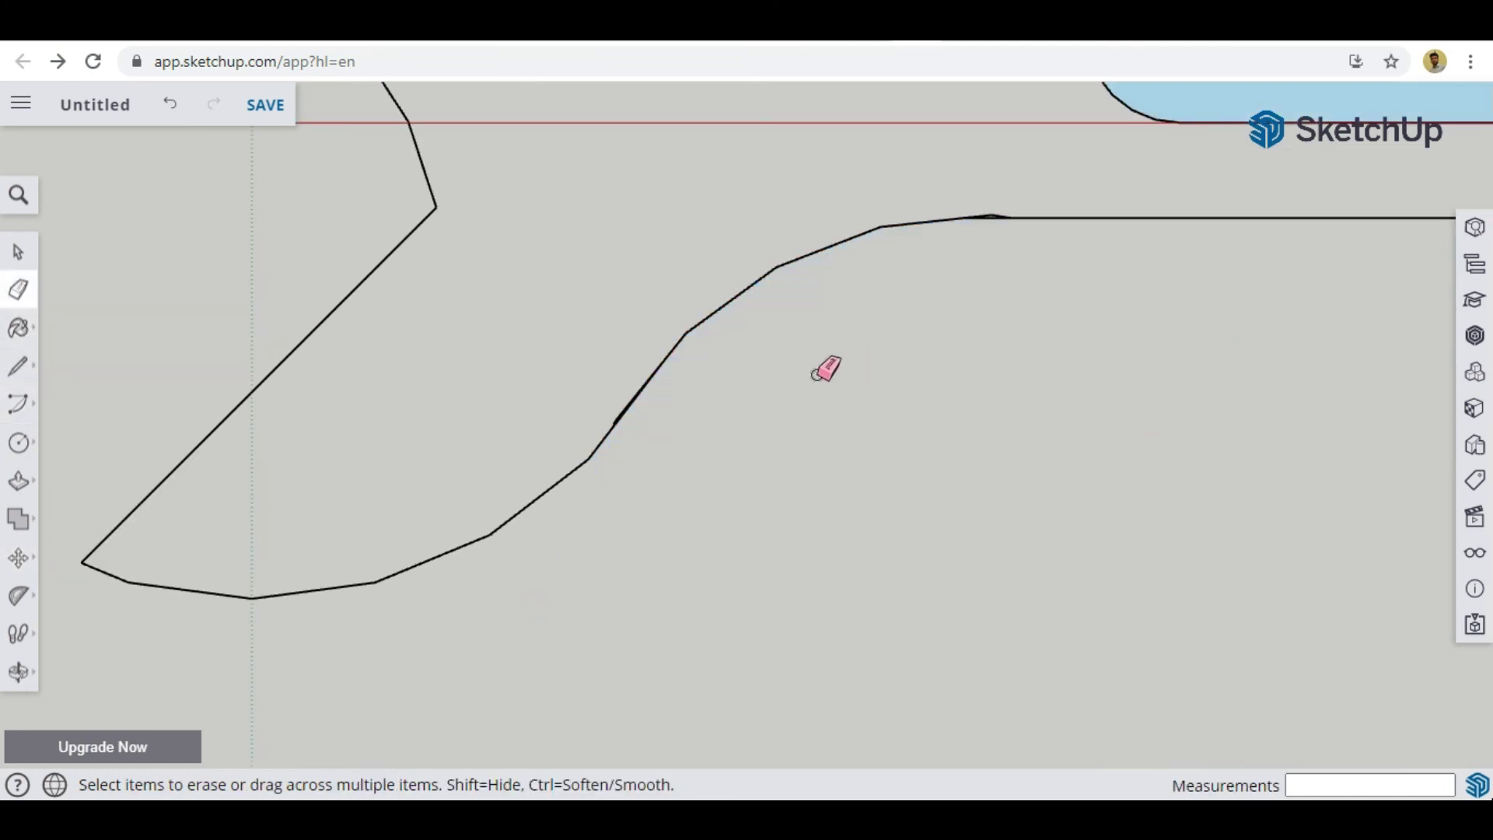
pyautogui.scroll(5, 623, 399)
pyautogui.click(621, 425)
pyautogui.moveTo(734, 376)
pyautogui.mouseDown(button='middle')
pyautogui.moveTo(473, 550)
pyautogui.moveTo(970, 343)
pyautogui.moveTo(937, 273)
pyautogui.moveTo(902, 326)
pyautogui.moveTo(919, 375)
pyautogui.mouseUp(button='middle')
pyautogui.moveTo(919, 375); pyautogui.dragTo(918, 371)
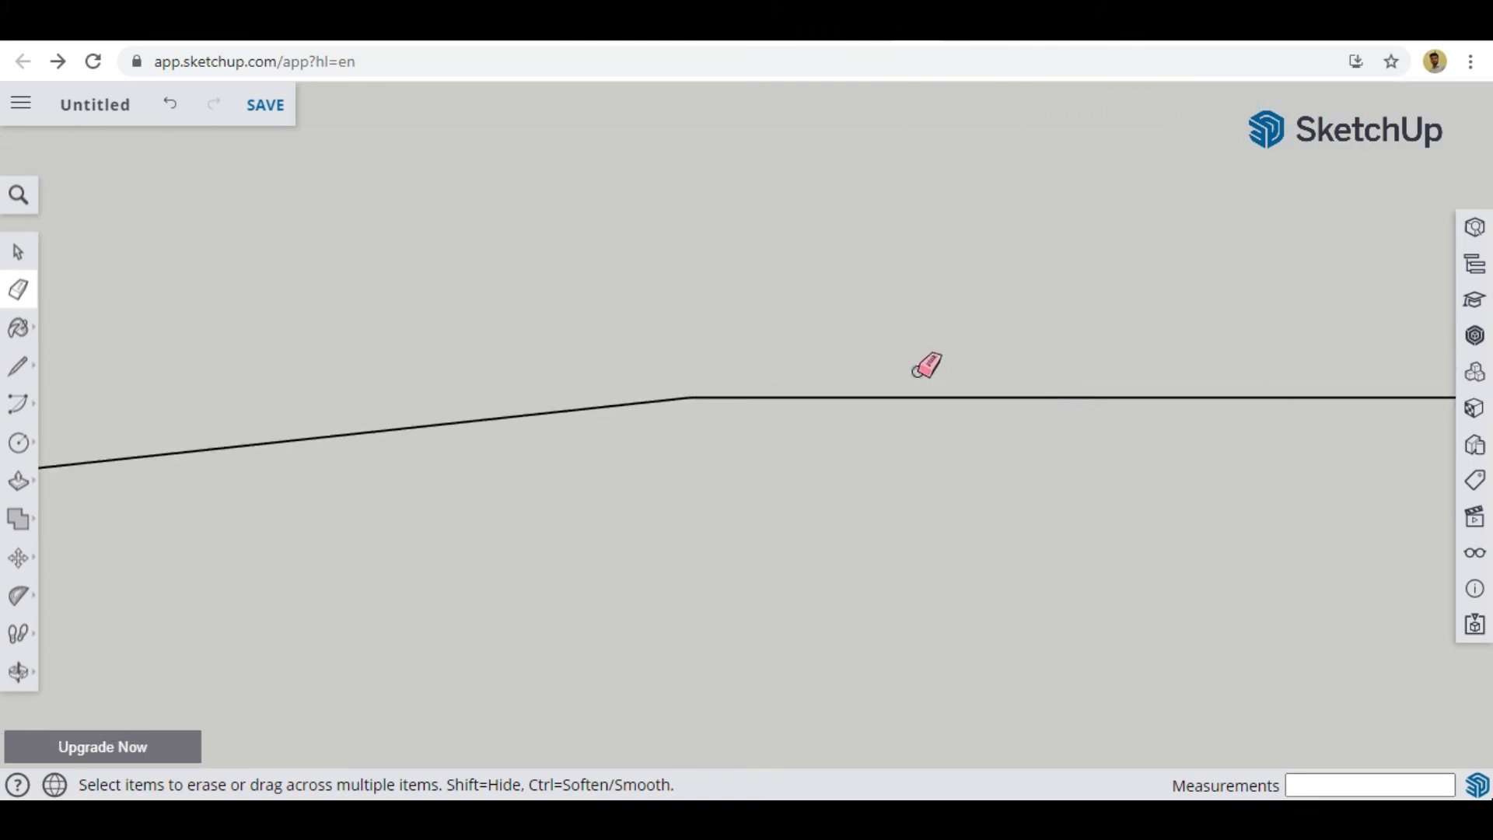
pyautogui.scroll(-6, 734, 475)
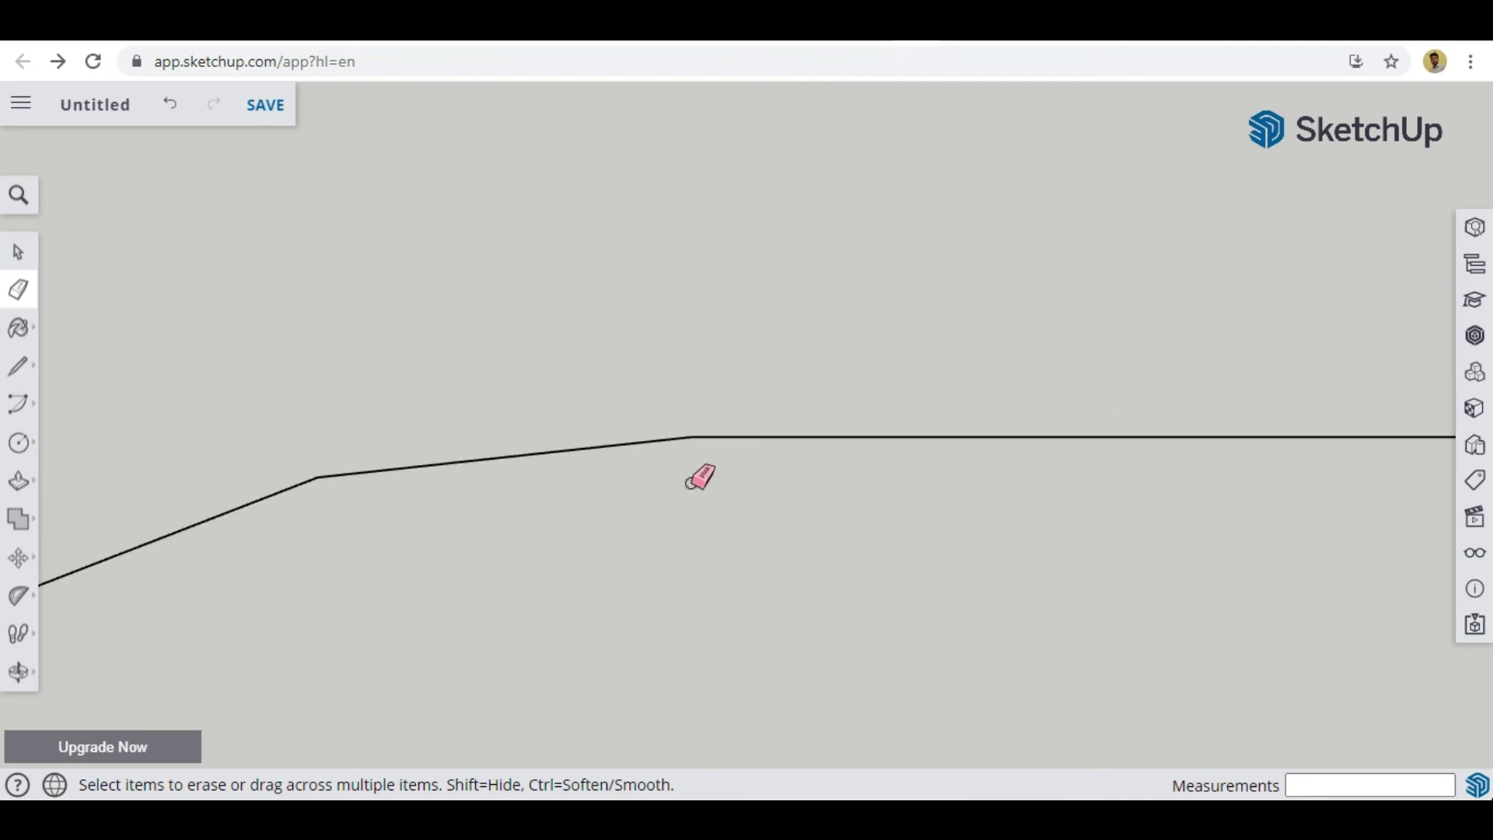
pyautogui.scroll(-2, 519, 448)
pyautogui.scroll(-8, 527, 444)
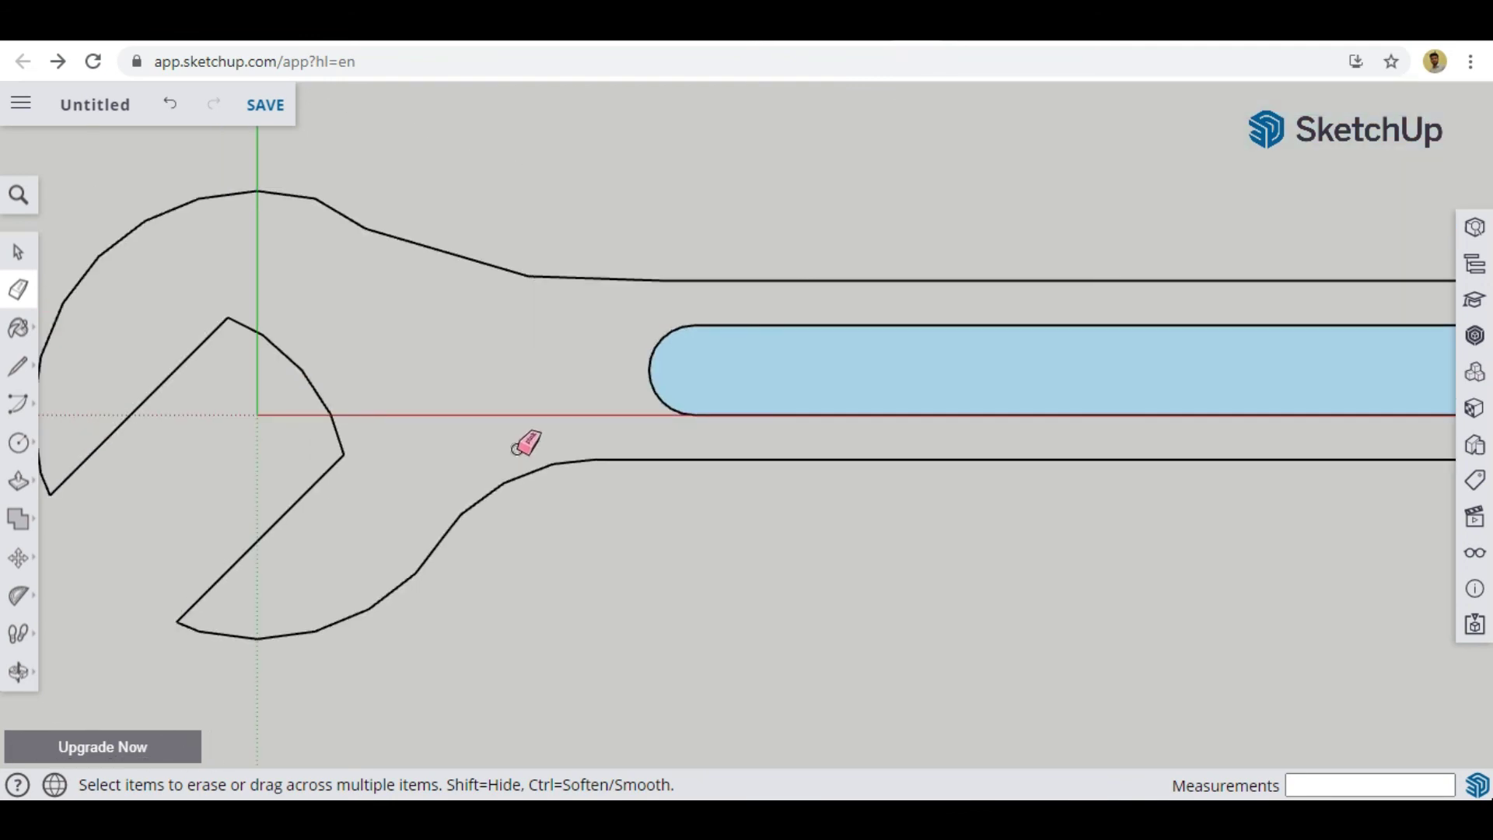
# Draw a small circle freehand in the empty space above the handle, near the smaller head
pyautogui.click(20, 443)
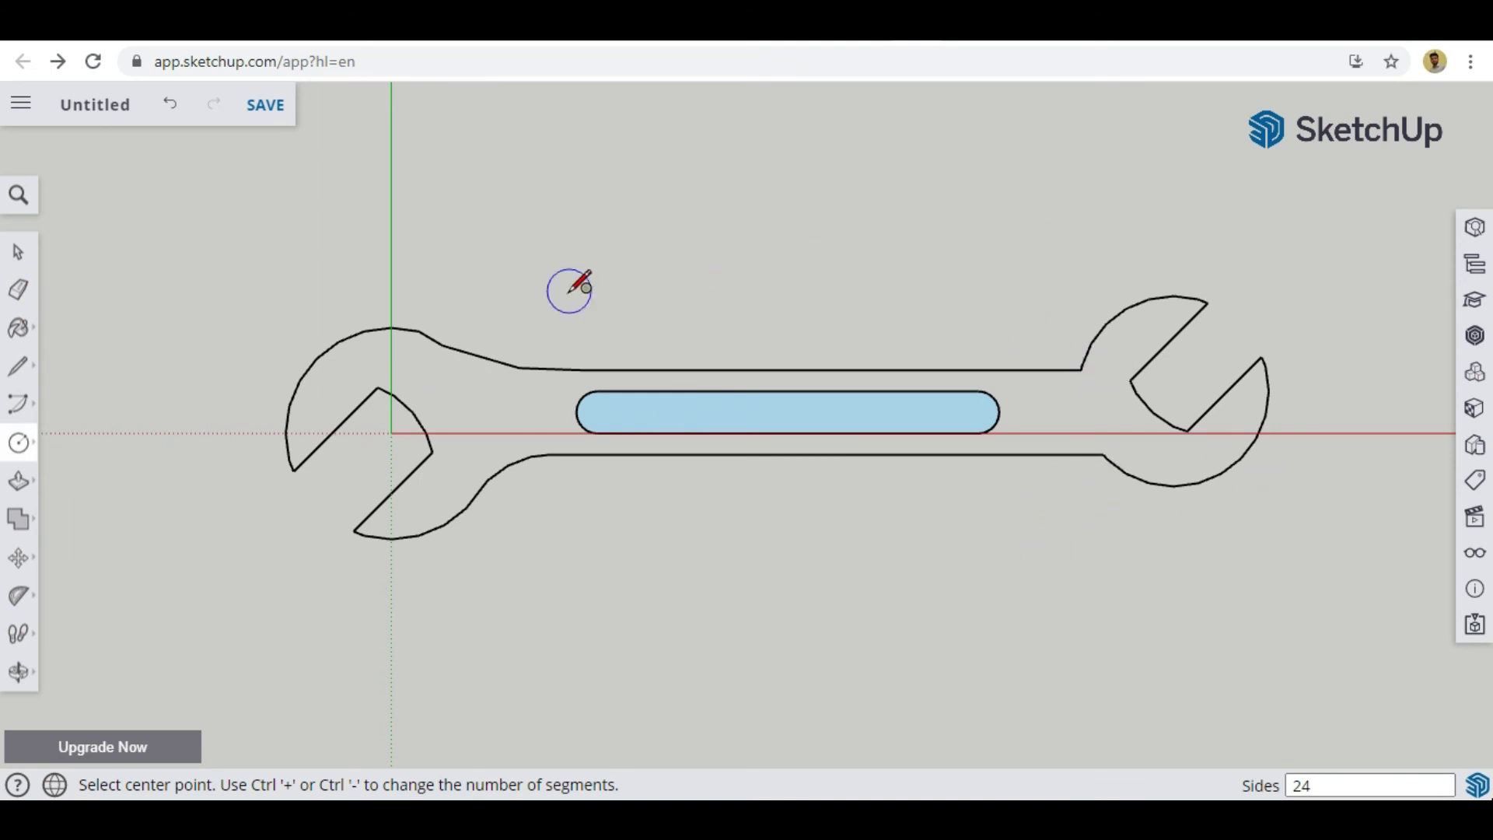
pyautogui.scroll(-3, 574, 286)
pyautogui.click(833, 244)
pyautogui.click(879, 277)
# Move the new circle into contact with the upper handle edge and the smaller head's outline
pyautogui.click(18, 558)
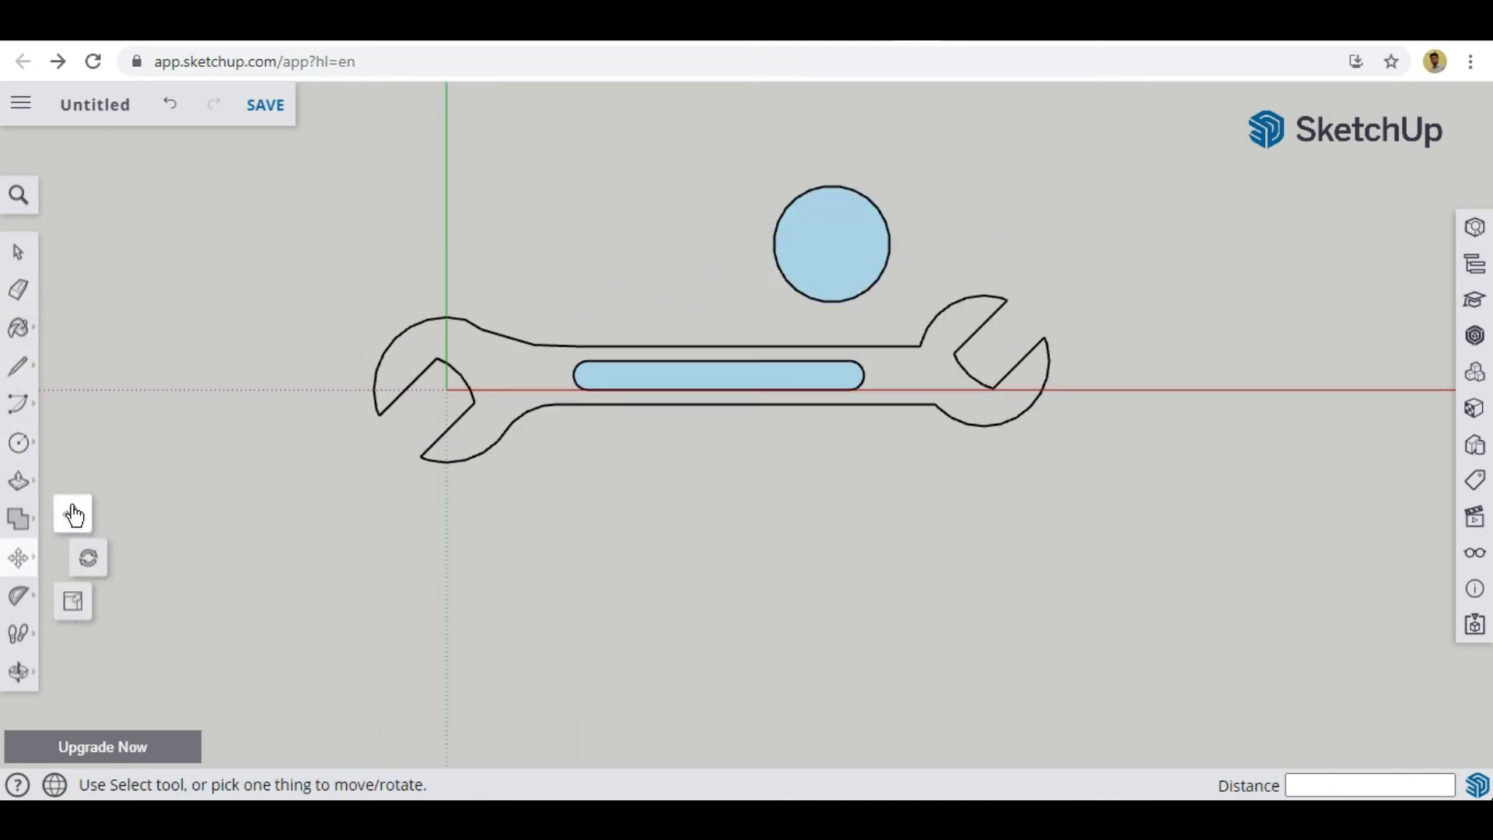
pyautogui.click(862, 284)
pyautogui.scroll(5, 887, 347)
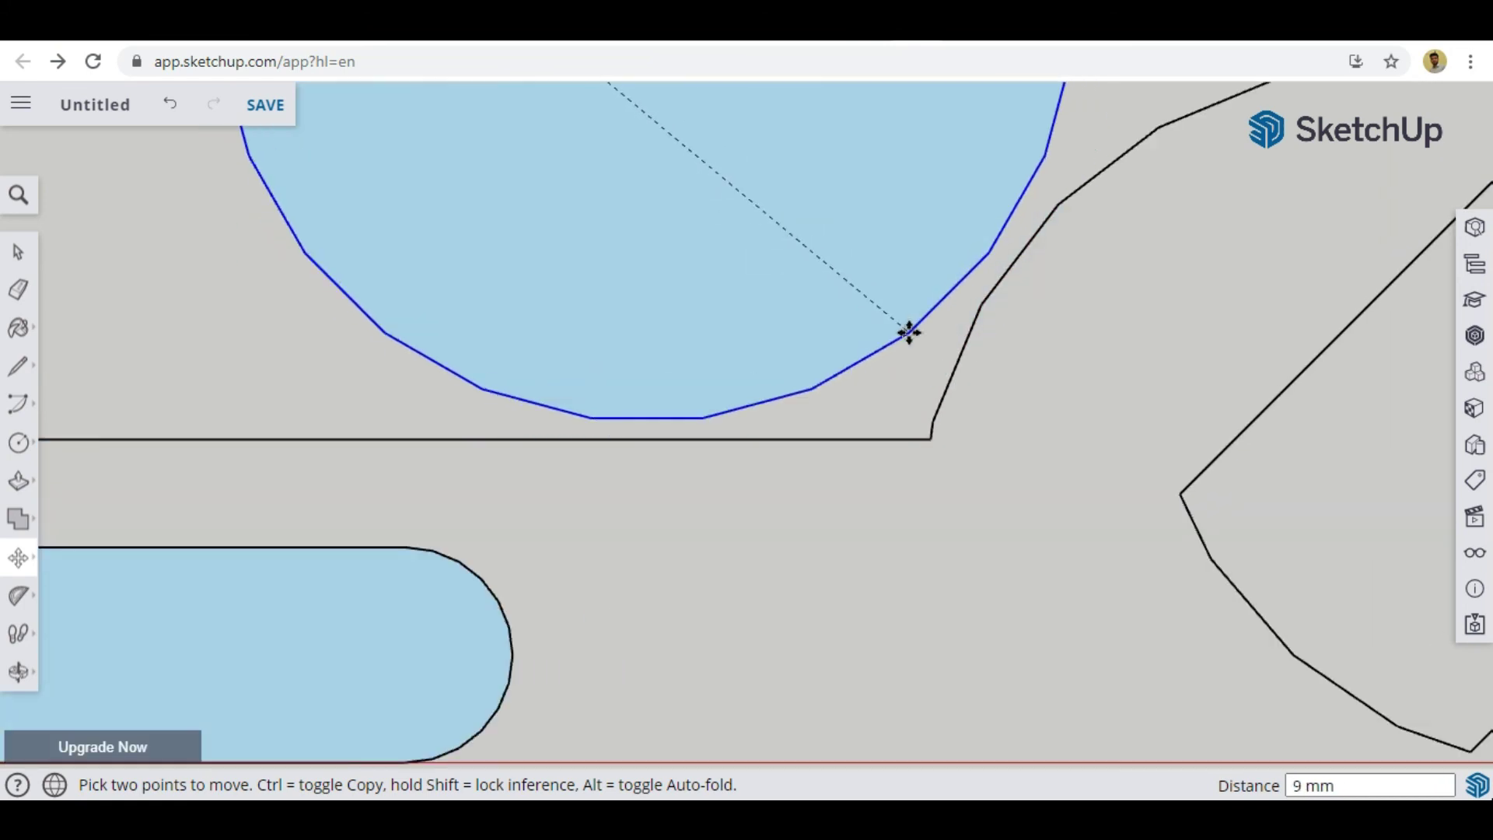
pyautogui.scroll(3, 907, 330)
pyautogui.click(483, 441)
pyautogui.scroll(2, 943, 420)
pyautogui.click(985, 273)
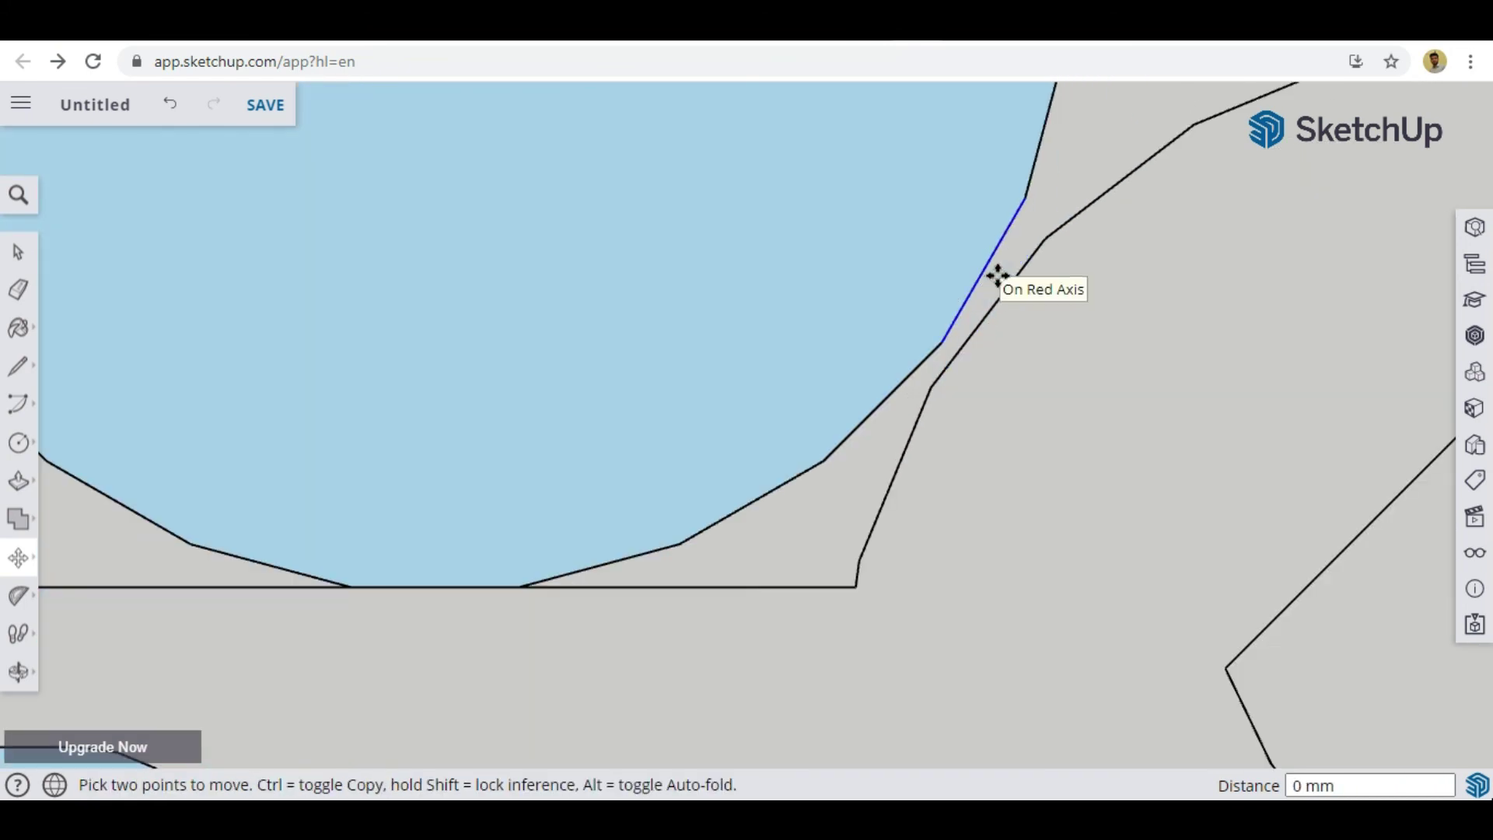
pyautogui.scroll(-2, 1007, 234)
pyautogui.click(961, 363)
pyautogui.click(972, 365)
# Erase the excess circle and old corner, keeping the arc that blends the smaller head into the upper handle edge
pyautogui.click(18, 290)
pyautogui.click(131, 293)
pyautogui.click(1021, 252)
pyautogui.scroll(-4, 1021, 252)
pyautogui.scroll(-2, 1025, 267)
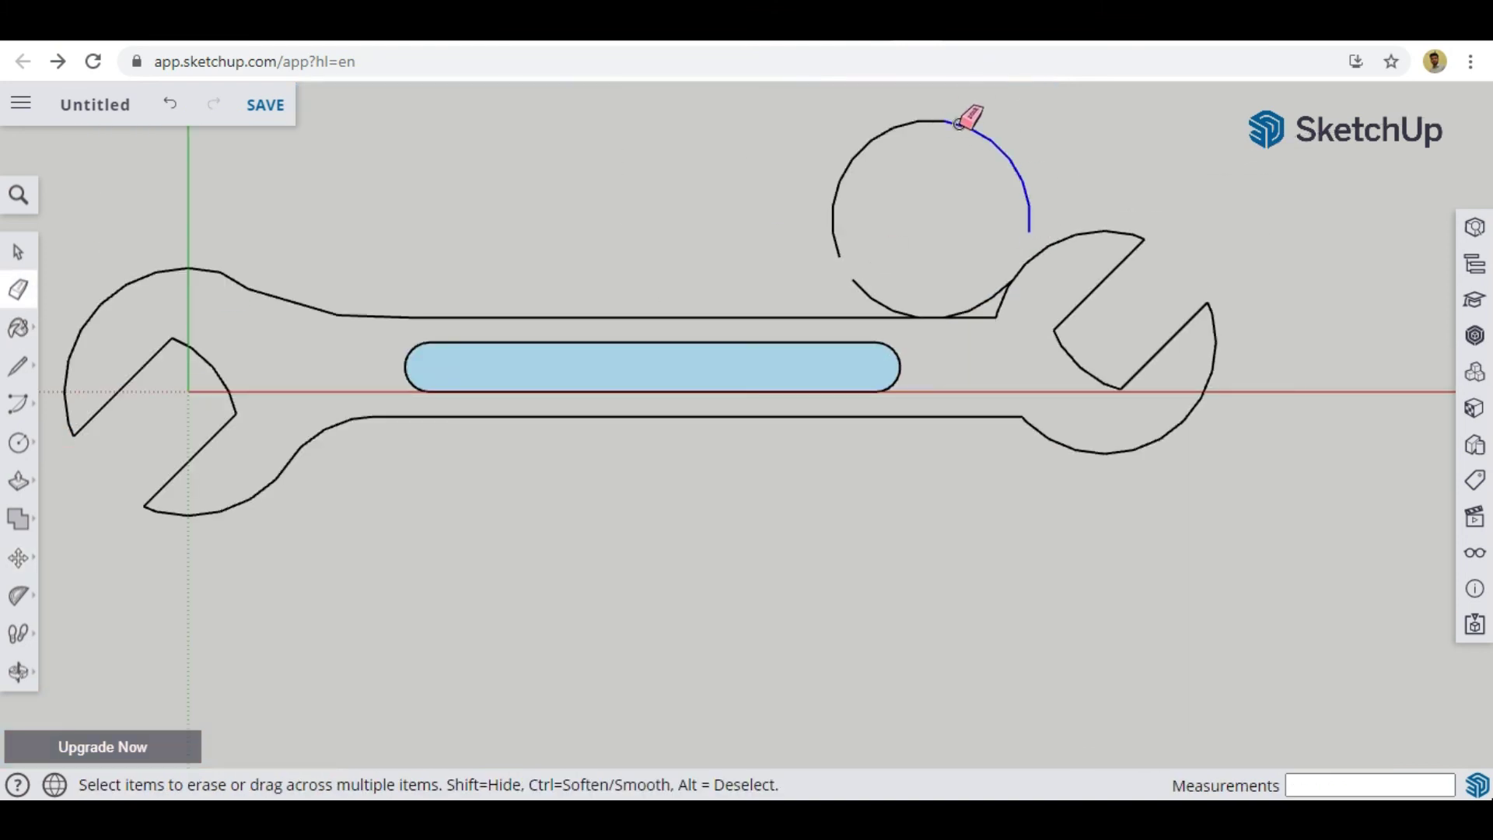
pyautogui.moveTo(854, 162); pyautogui.dragTo(917, 310)
pyautogui.scroll(5, 1174, 234)
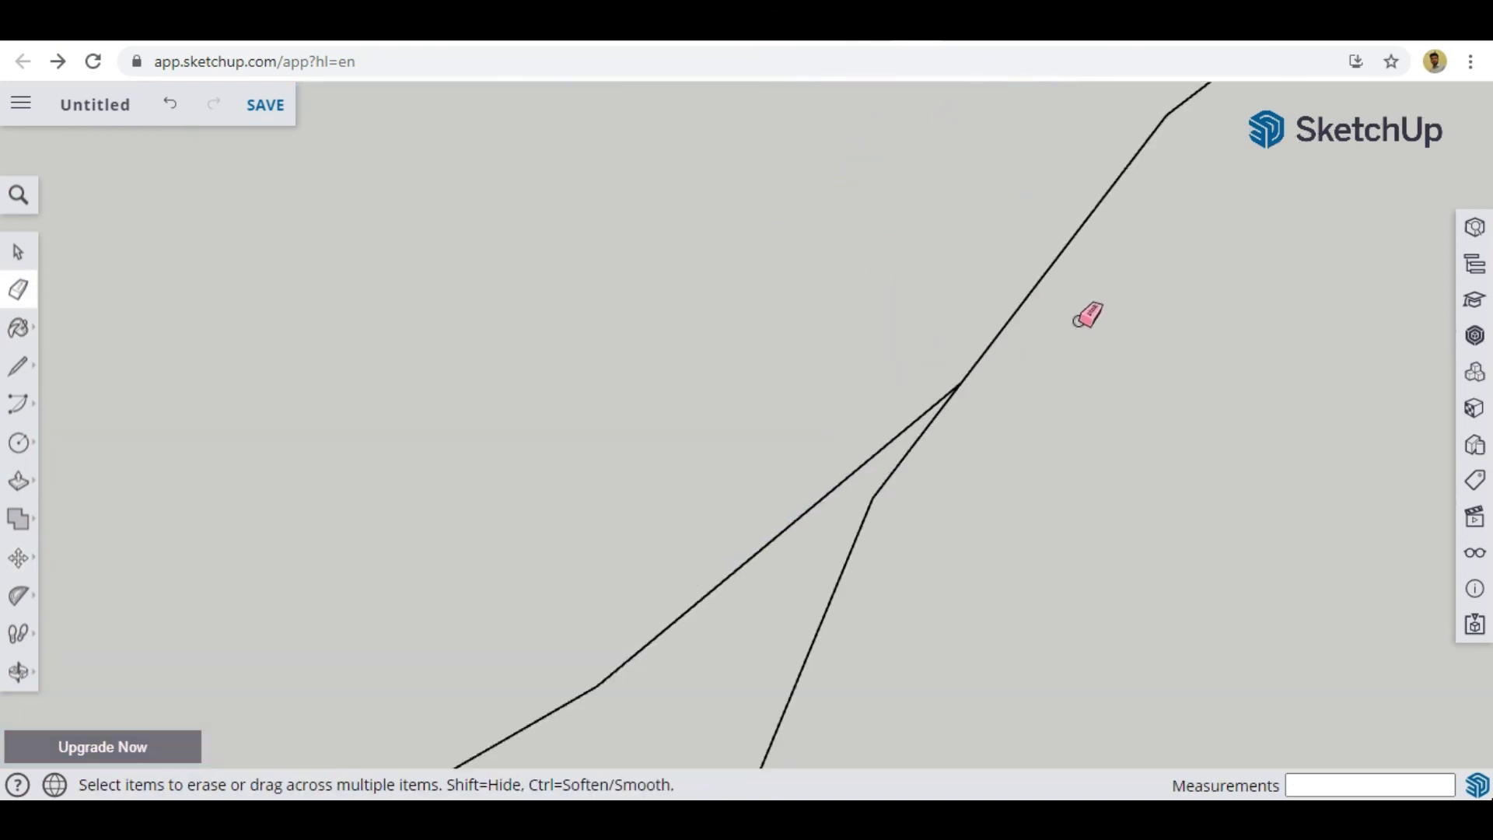
pyautogui.scroll(-5, 1009, 416)
# Draw a 30 mm radius circle with an increased segment count in the empty space below the handle
pyautogui.press('c')
pyautogui.scroll(-2, 991, 599)
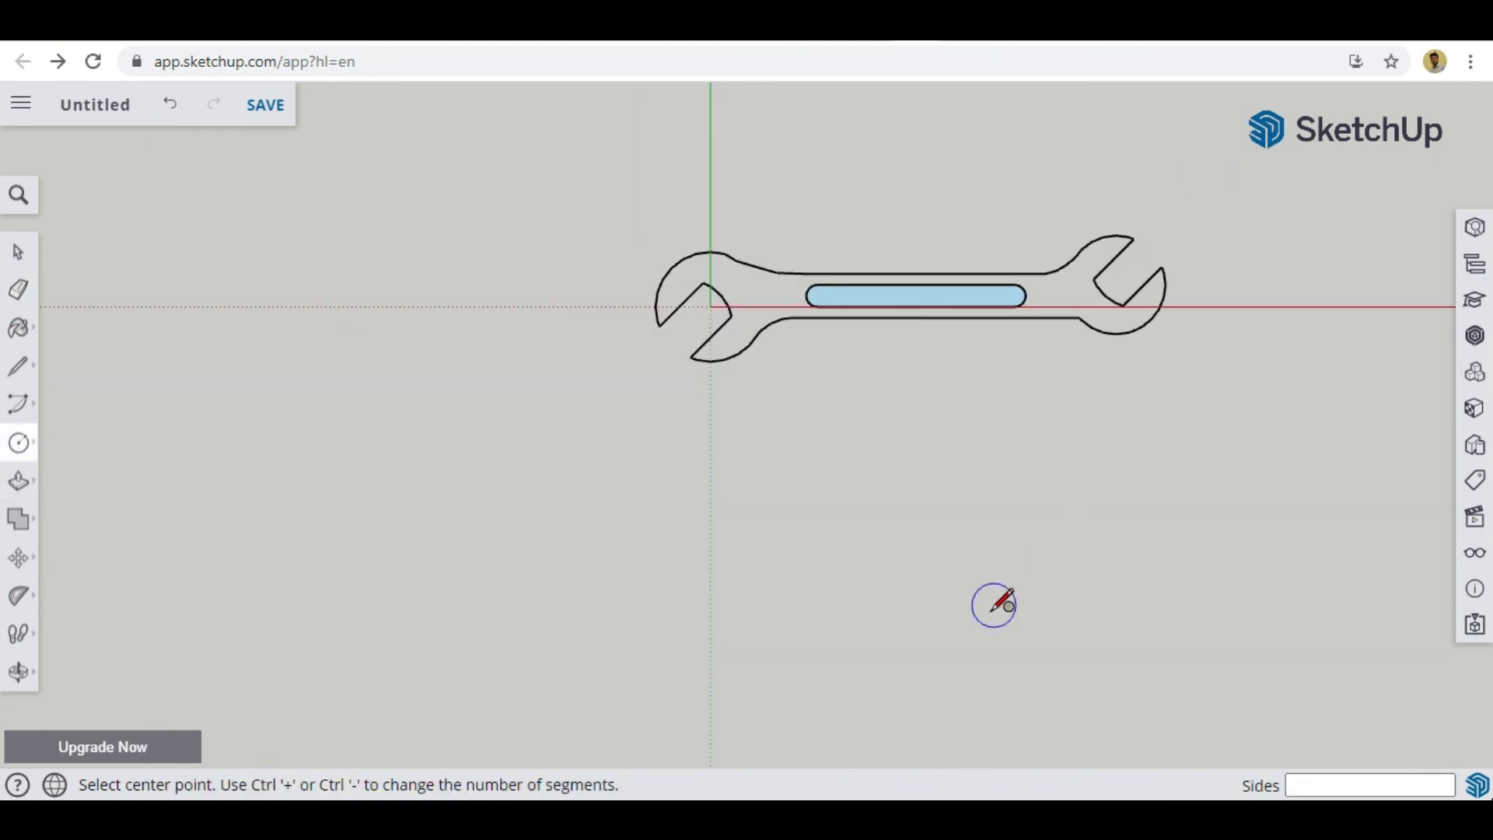
pyautogui.click(992, 609)
pyautogui.hotkey('ctrl', '+')
pyautogui.click(1024, 456)
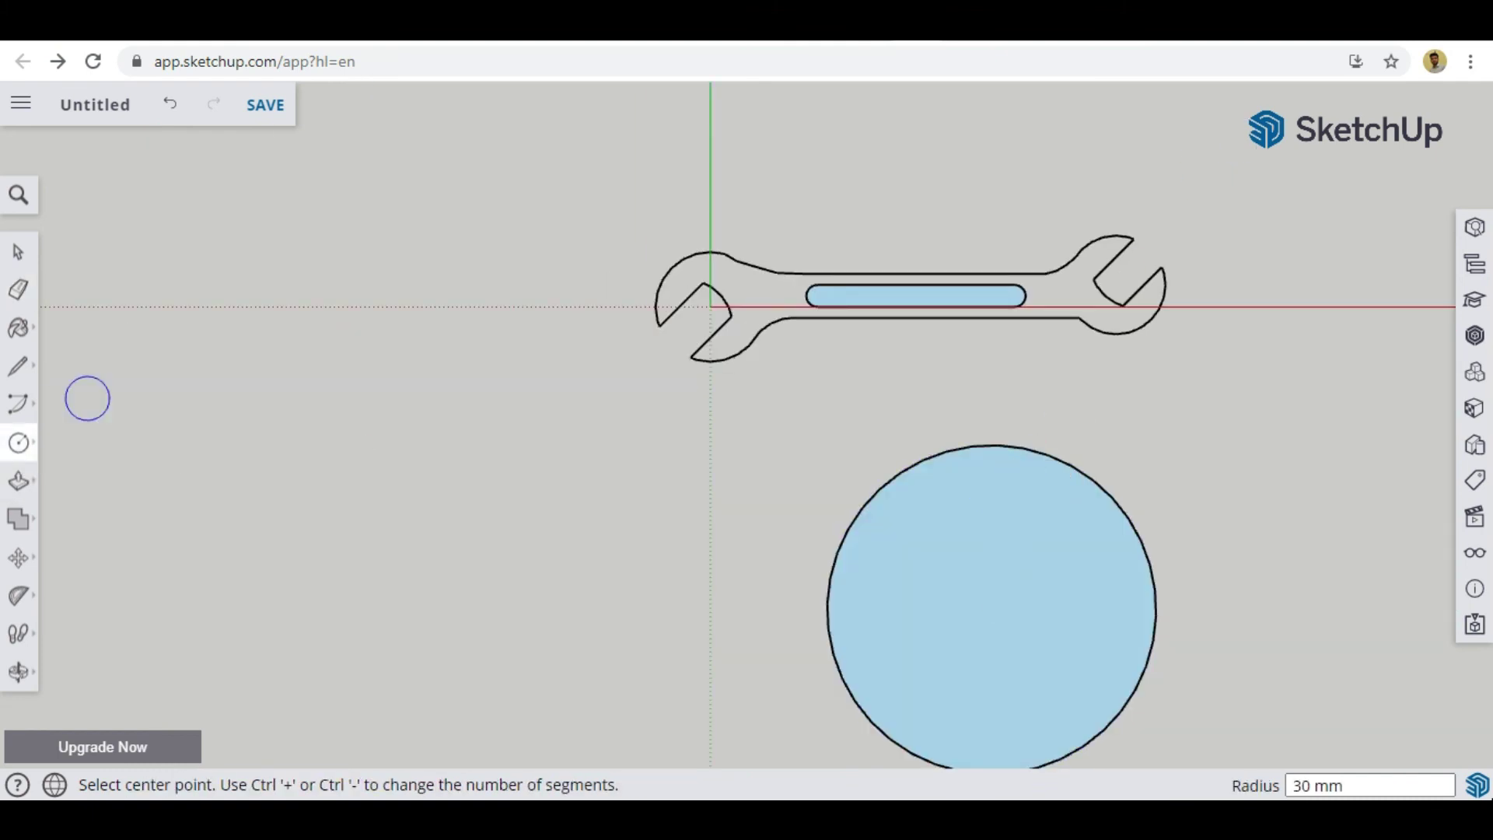
# Move the 30 mm radius circle up into contact with the lower handle edge and the smaller head's outline
pyautogui.click(18, 557)
pyautogui.click(1043, 447)
pyautogui.scroll(2, 1081, 320)
pyautogui.scroll(5, 1080, 319)
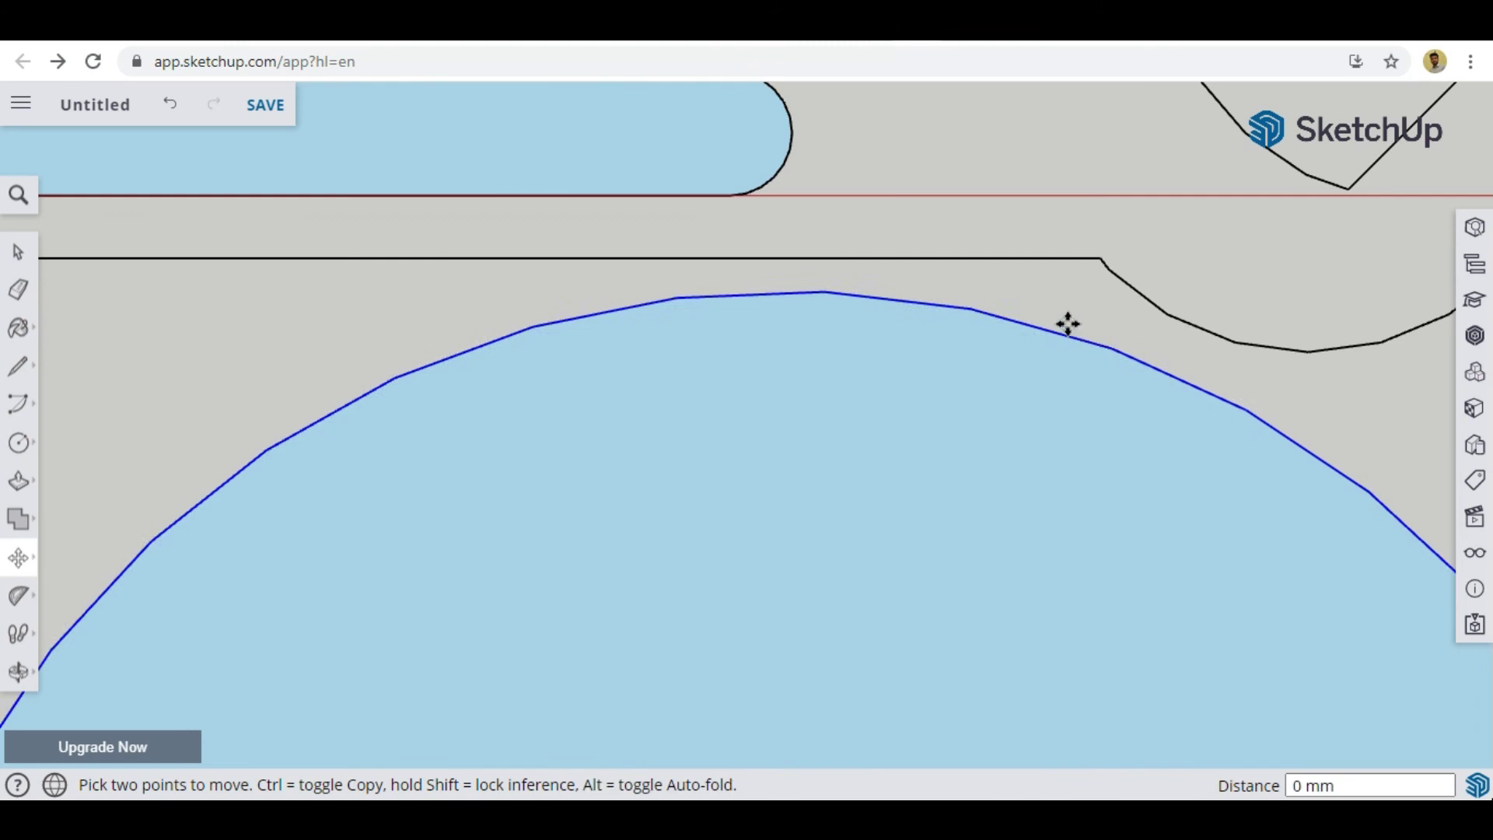
pyautogui.click(1113, 310)
pyautogui.scroll(5, 871, 259)
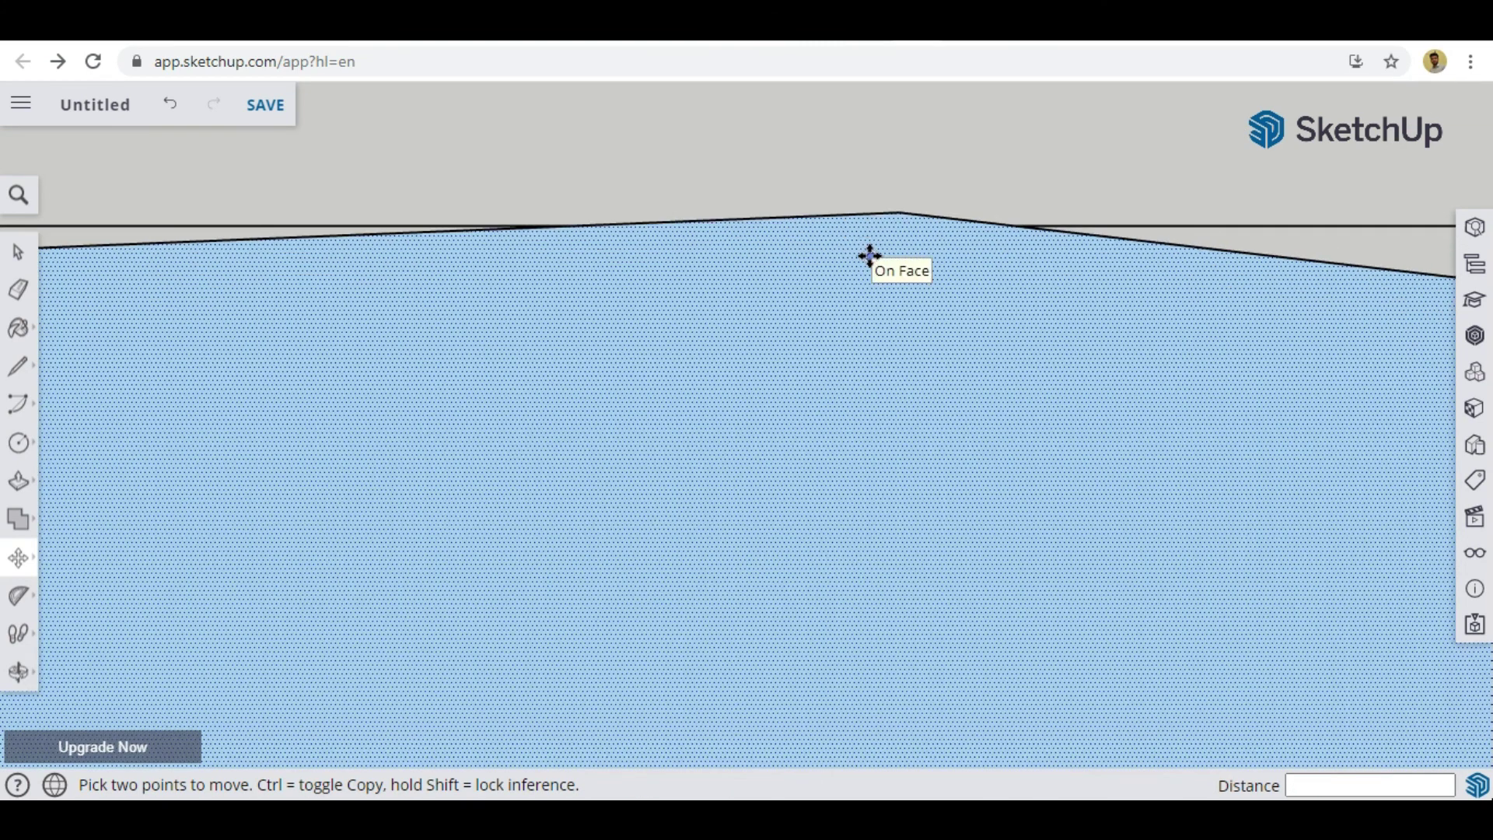
pyautogui.scroll(-6, 870, 259)
# Erase the circle's face and excess segments, keeping only the short arc between the lower handle edge and the smaller head
pyautogui.click(19, 289)
pyautogui.scroll(1, 340, 484)
pyautogui.click(339, 448)
pyautogui.scroll(-1, 520, 452)
pyautogui.scroll(2, 833, 301)
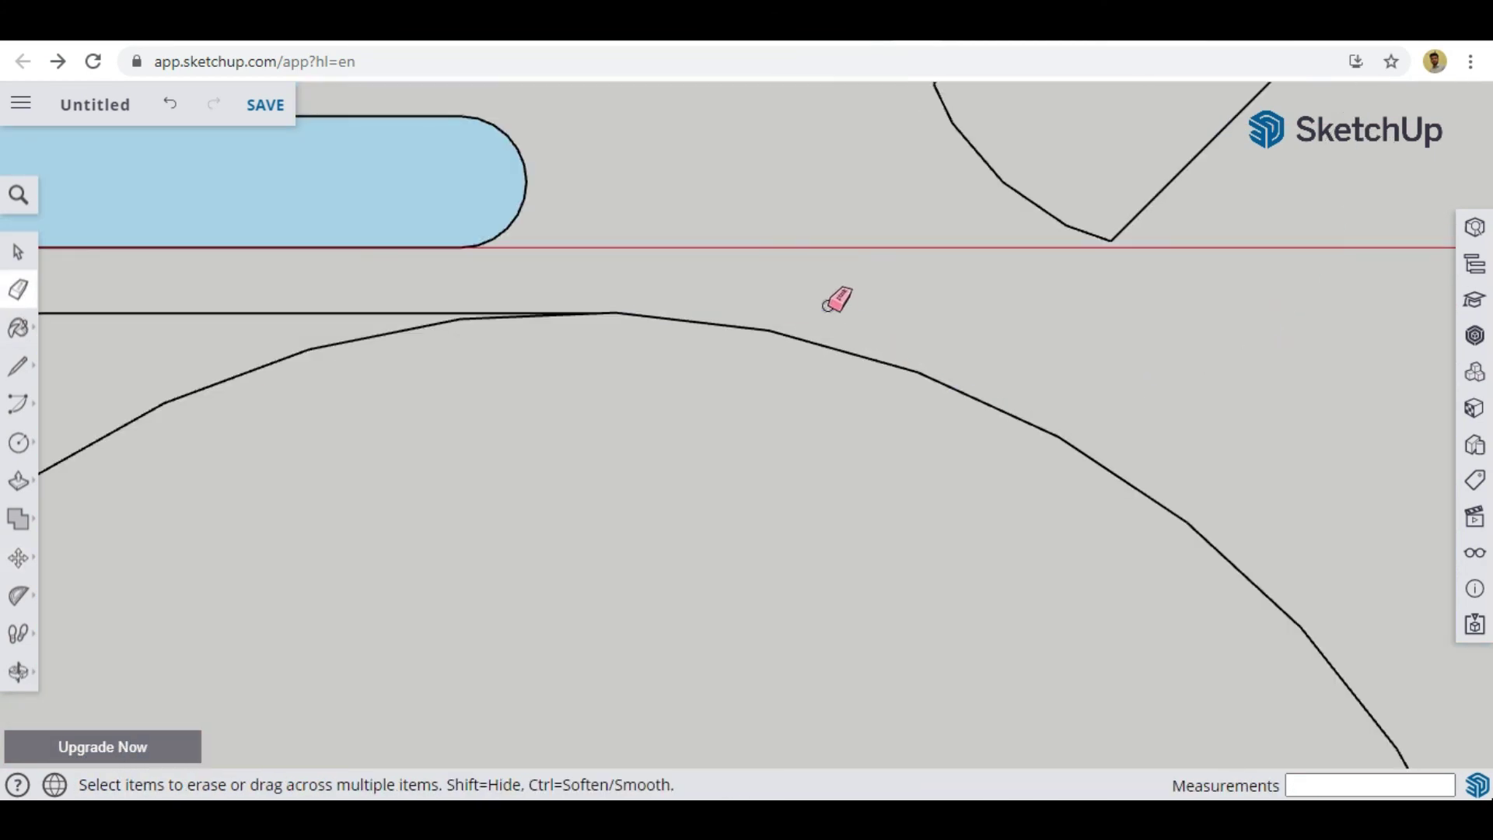
pyautogui.click(1136, 487)
pyautogui.click(1244, 573)
pyautogui.scroll(-4, 218, 405)
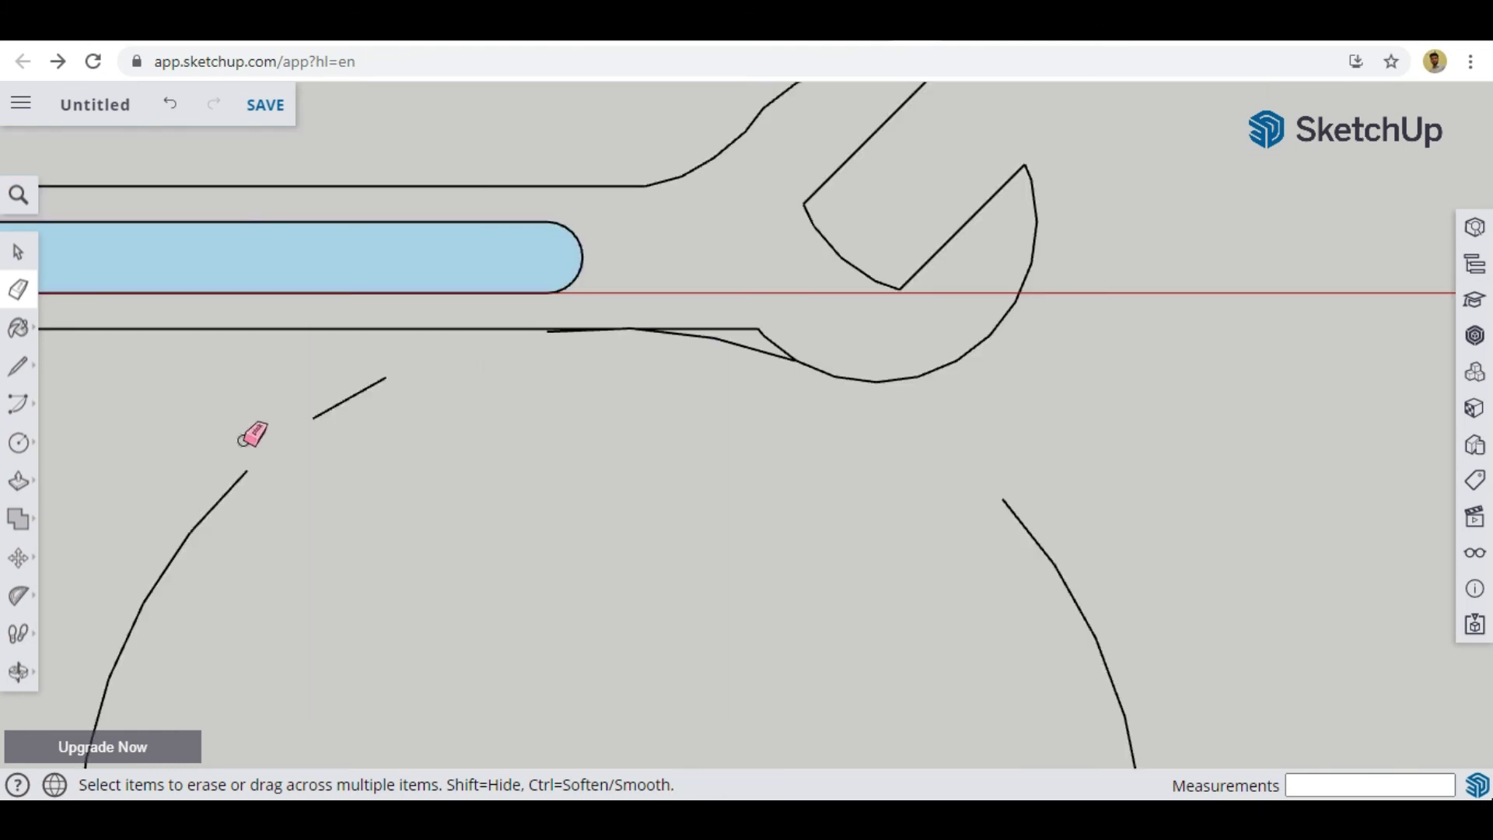
pyautogui.moveTo(334, 362)
pyautogui.mouseDown()
pyautogui.moveTo(323, 500)
pyautogui.moveTo(438, 604)
pyautogui.mouseUp()
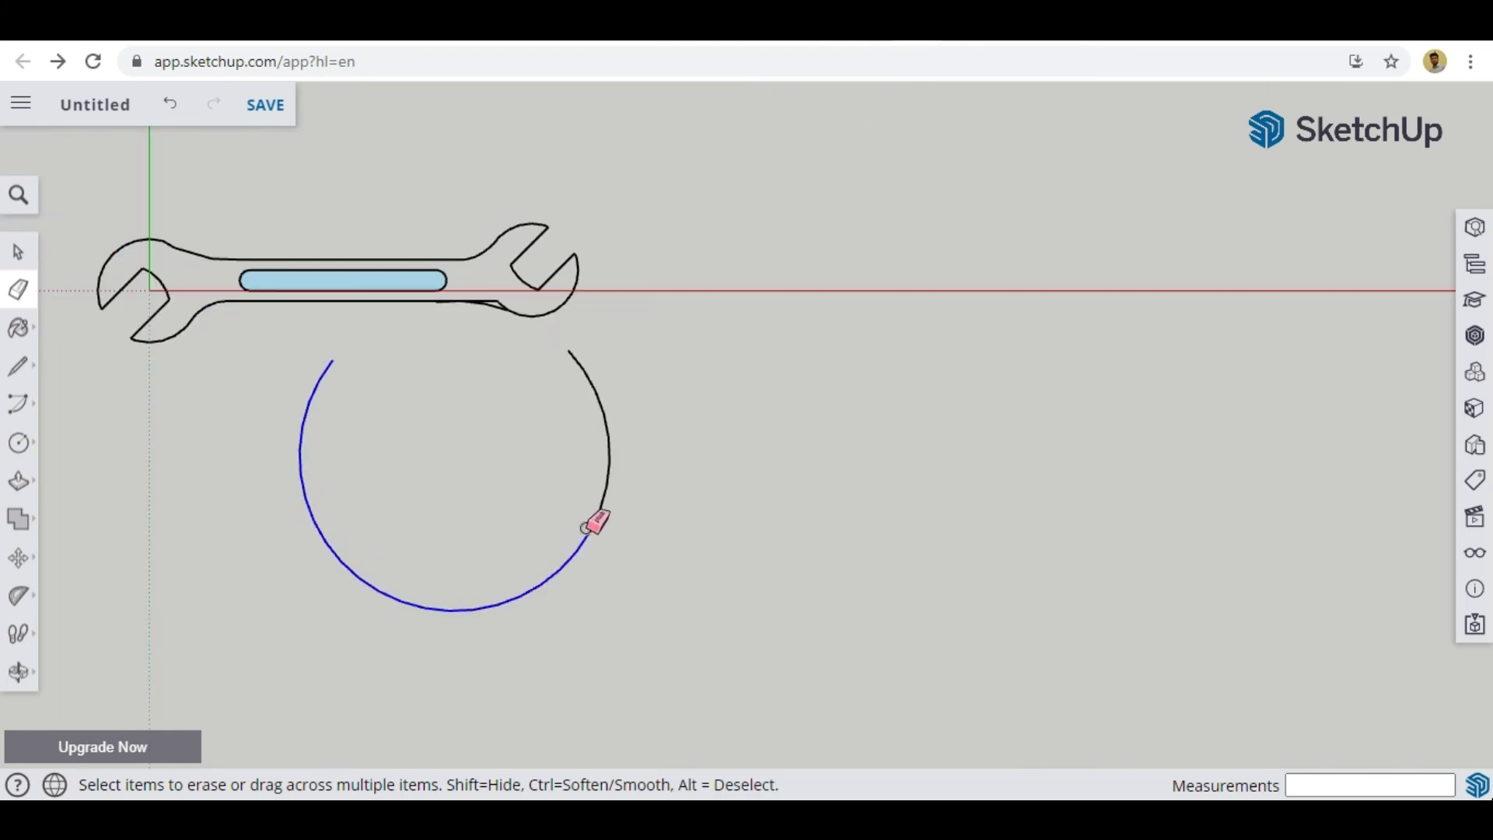
pyautogui.moveTo(579, 365); pyautogui.dragTo(572, 354)
pyautogui.scroll(6, 497, 308)
pyautogui.click(64, 269)
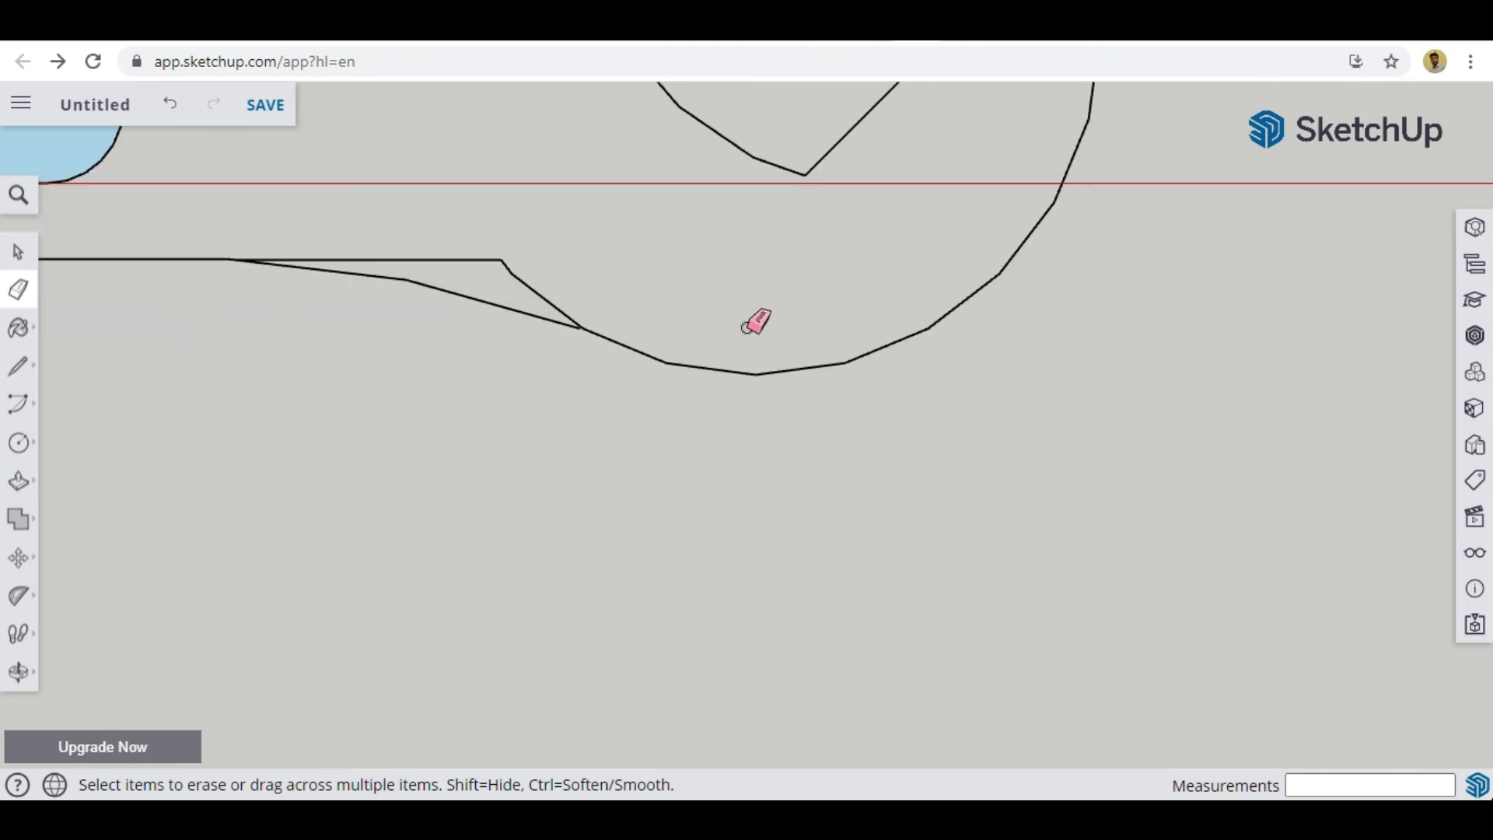
# Erase the old corner lines above the blend arc where the lower handle edge meets the smaller head
pyautogui.click(22, 559)
pyautogui.scroll(6, 572, 321)
pyautogui.scroll(-5, 1080, 280)
pyautogui.click(19, 290)
pyautogui.click(797, 309)
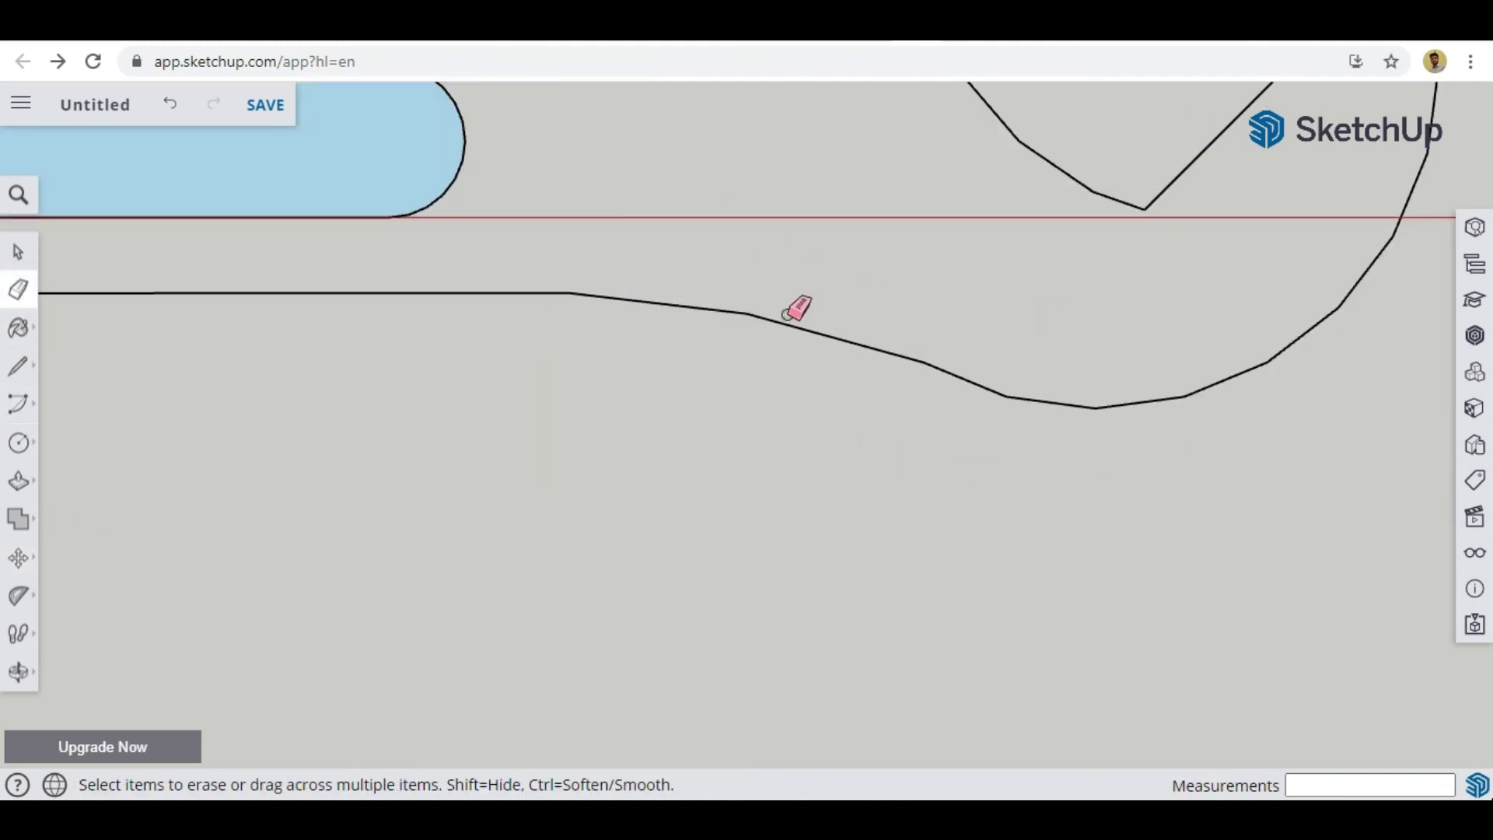
pyautogui.scroll(-4, 933, 389)
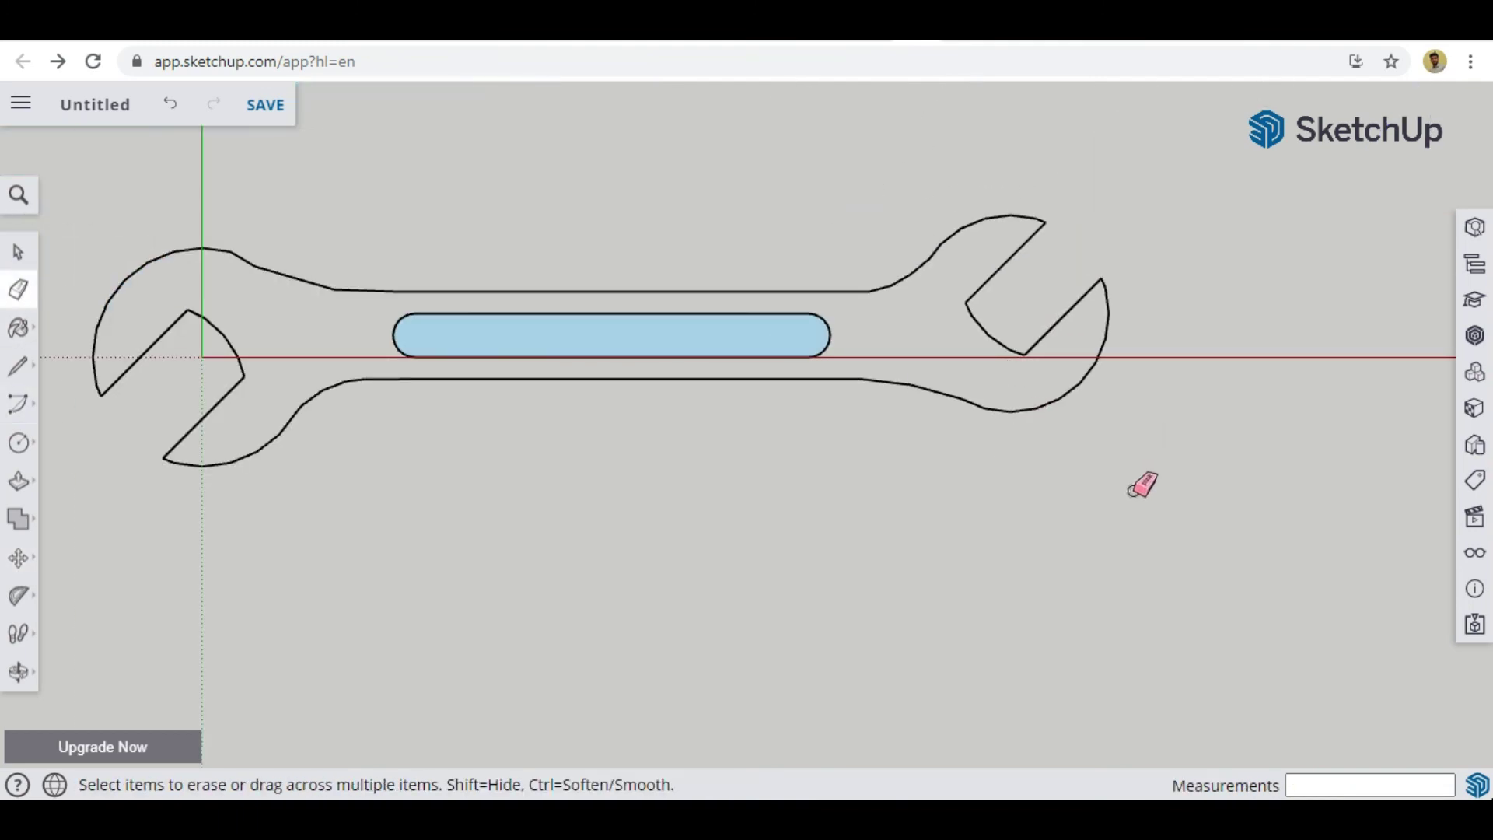
pyautogui.scroll(-2, 1134, 488)
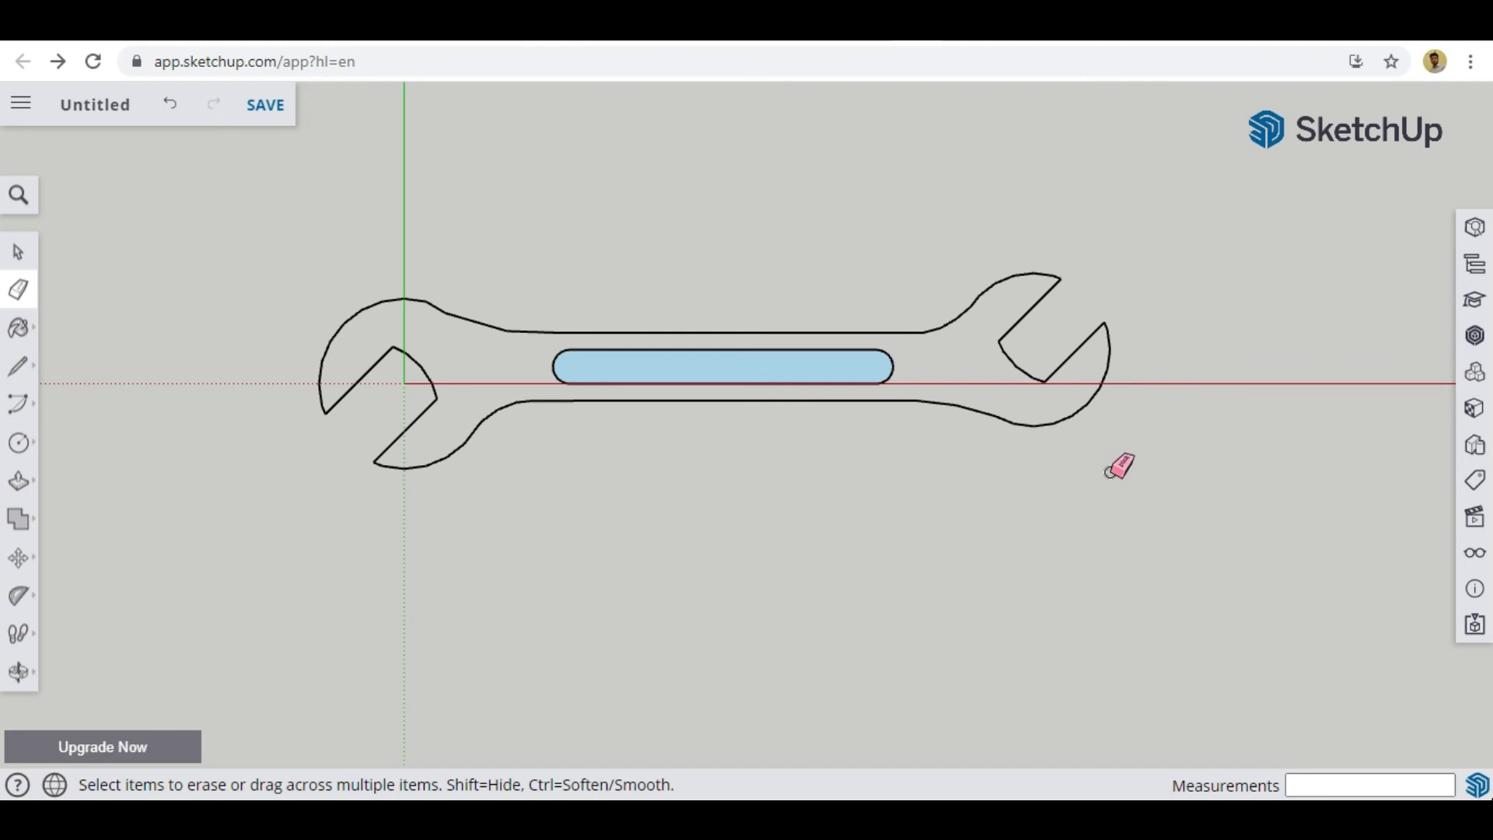